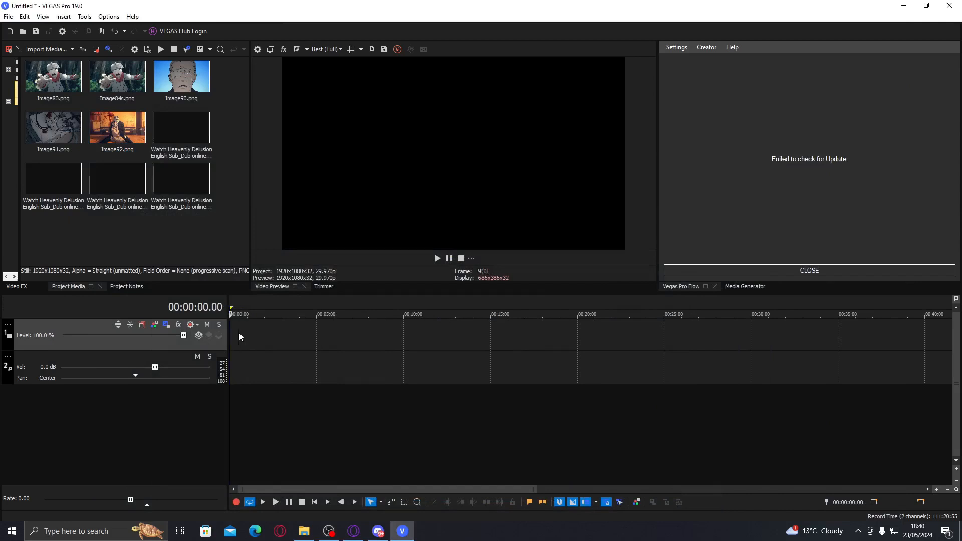
# Place Image90.png, Image84s.png and Image91.png one after another on the first video track, starting at the timeline's beginning.
pyautogui.scroll(4, 238, 332)
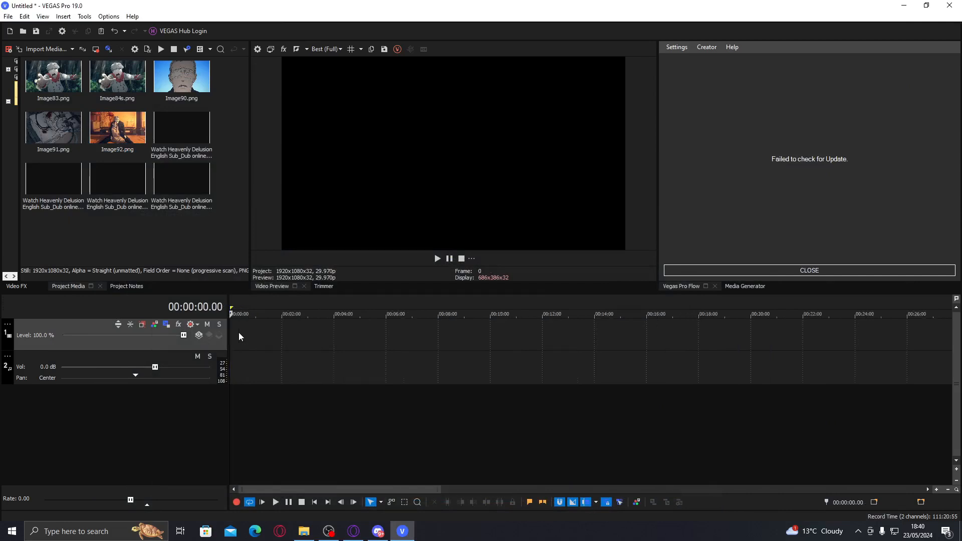
pyautogui.click(107, 81)
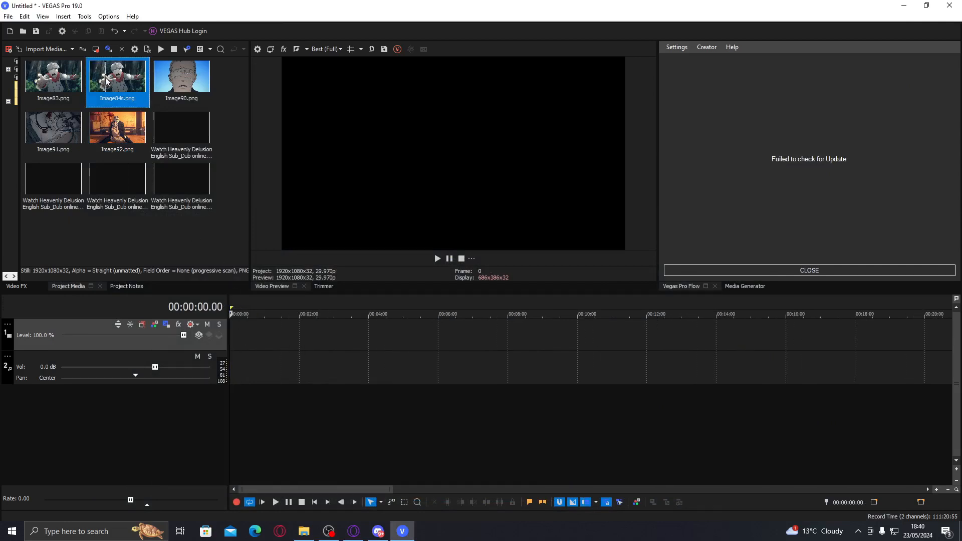
pyautogui.click(170, 92)
pyautogui.moveTo(221, 320); pyautogui.dragTo(232, 325)
pyautogui.scroll(4, 261, 331)
pyautogui.click(252, 330)
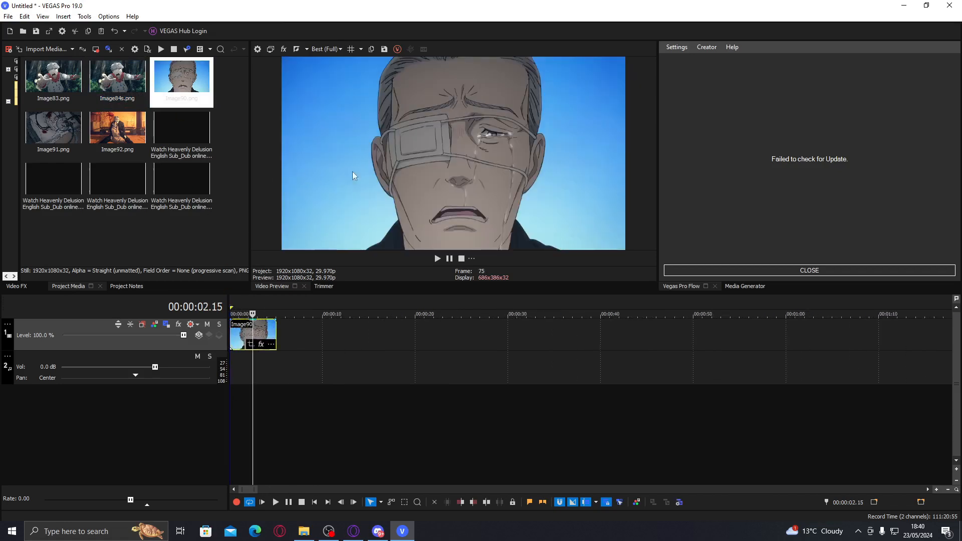
pyautogui.moveTo(118, 83); pyautogui.dragTo(301, 334)
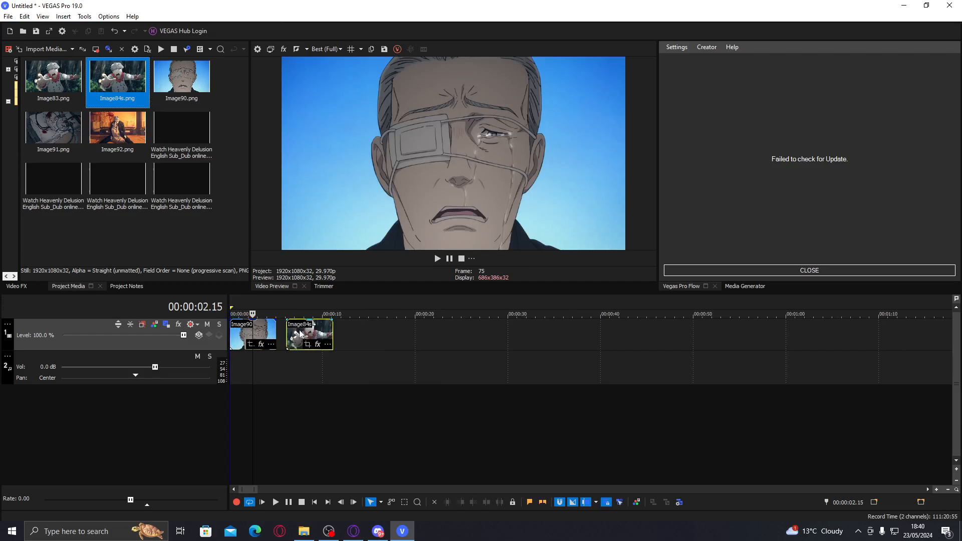
pyautogui.click(300, 334)
pyautogui.moveTo(61, 154); pyautogui.dragTo(359, 342)
pyautogui.click(371, 334)
pyautogui.click(389, 330)
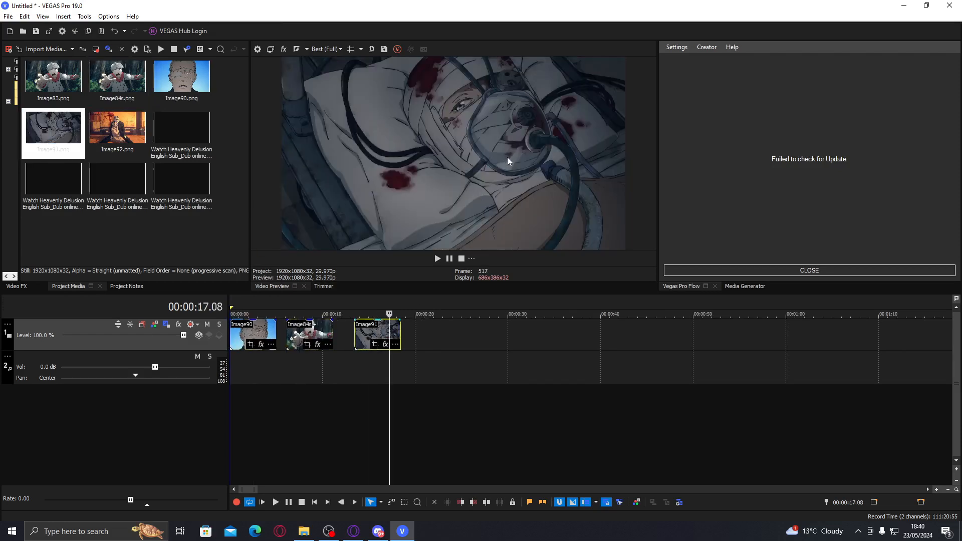
# Preview each of the three image clips on the timeline to compare them.
pyautogui.click(294, 333)
pyautogui.click(256, 334)
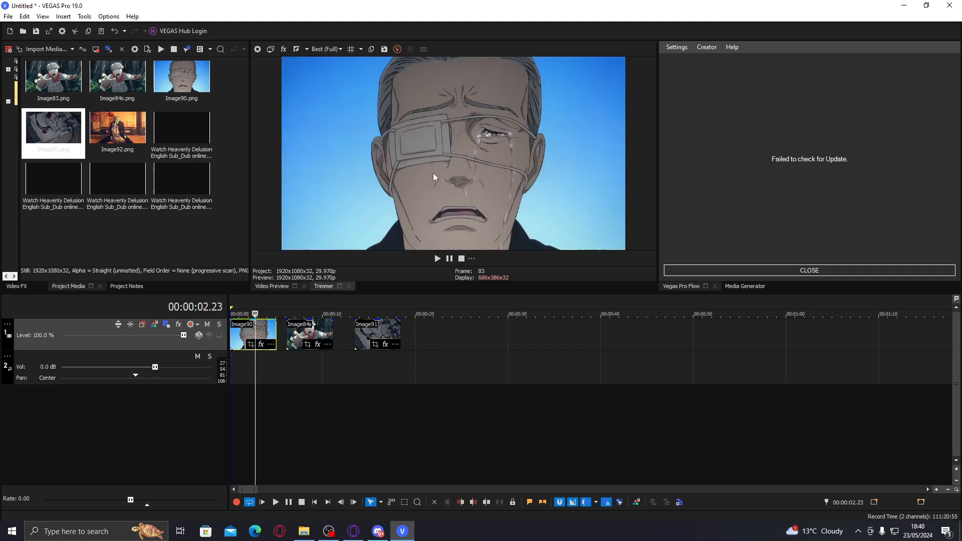
pyautogui.click(302, 335)
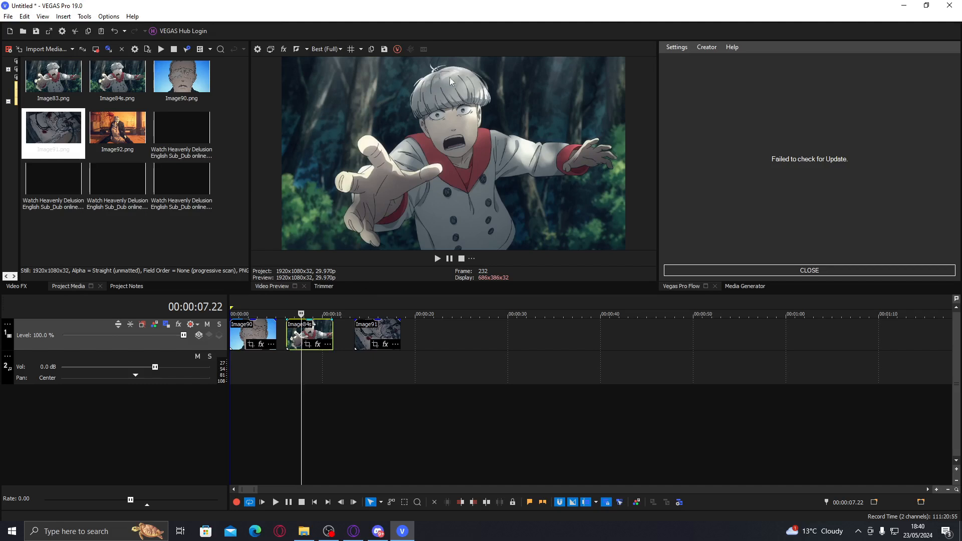
pyautogui.click(373, 330)
# Delete the Image90 and Image91 clips, keeping only the Image84s clip on the track.
pyautogui.moveTo(250, 333)
pyautogui.mouseDown()
pyautogui.moveTo(478, 334)
pyautogui.moveTo(250, 334)
pyautogui.mouseUp()
pyautogui.click(249, 334)
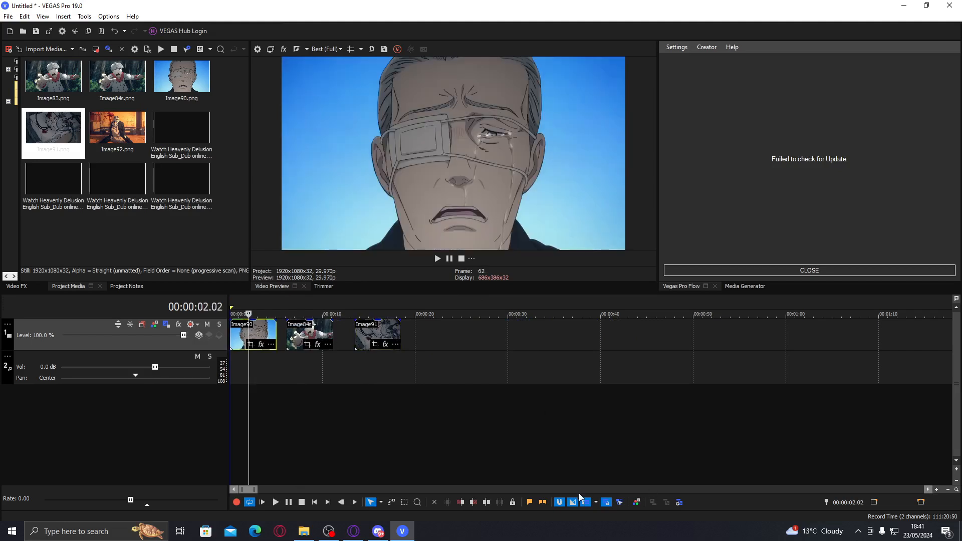
pyautogui.keyDown('ctrl'); pyautogui.click(382, 330); pyautogui.keyUp('ctrl')
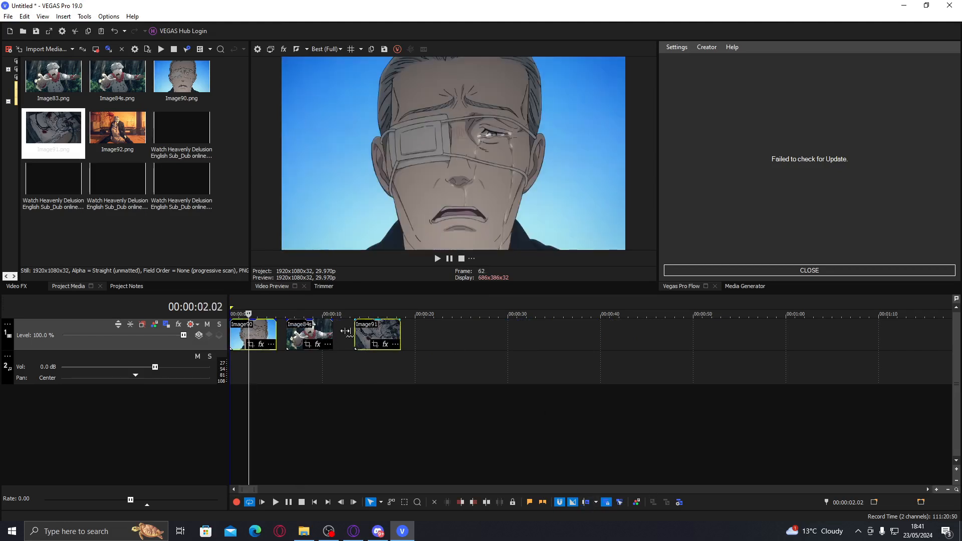
pyautogui.press('Delete')
pyautogui.click(308, 330)
pyautogui.click(321, 333)
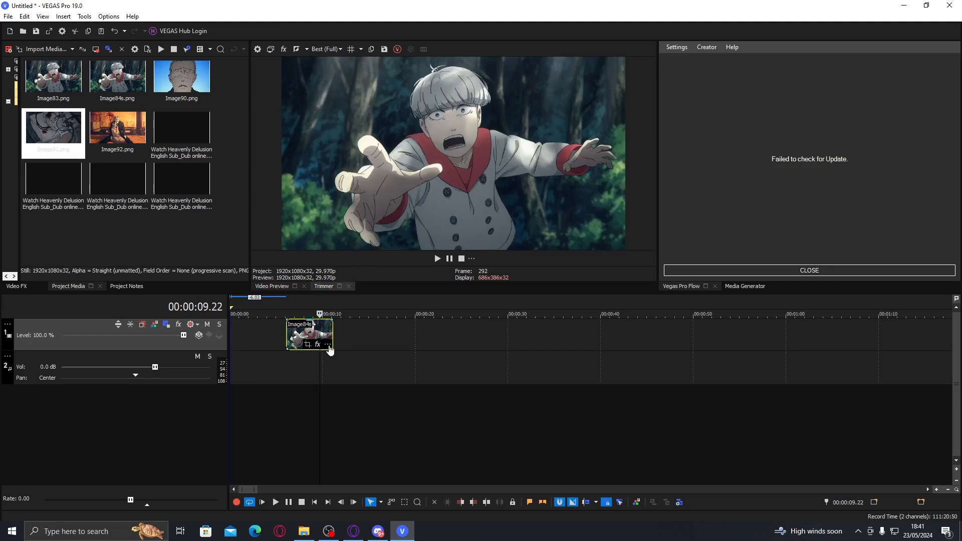
pyautogui.click(302, 330)
pyautogui.click(327, 331)
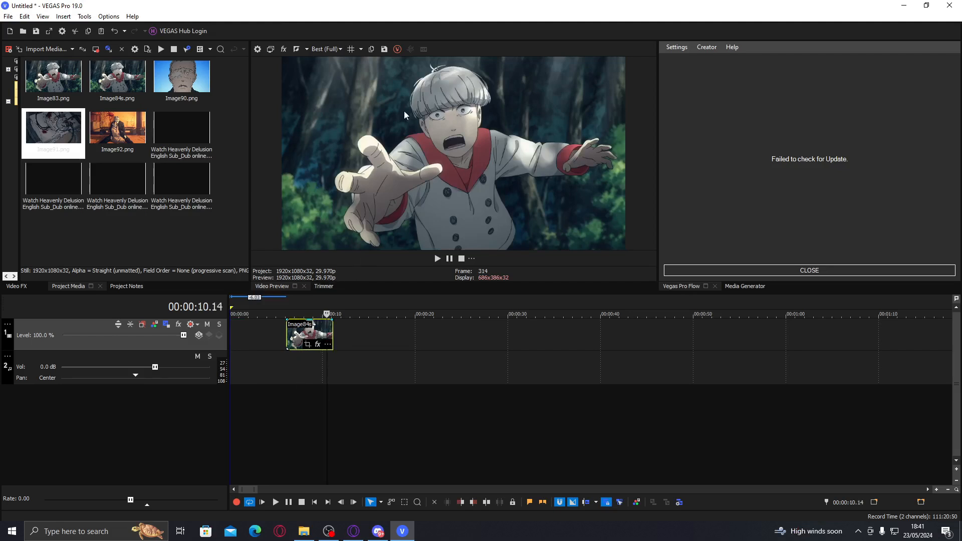
# Switch to the Opera browser, open remove.bg and upload Image84s.png for background removal.
pyautogui.click(380, 530)
pyautogui.click(353, 531)
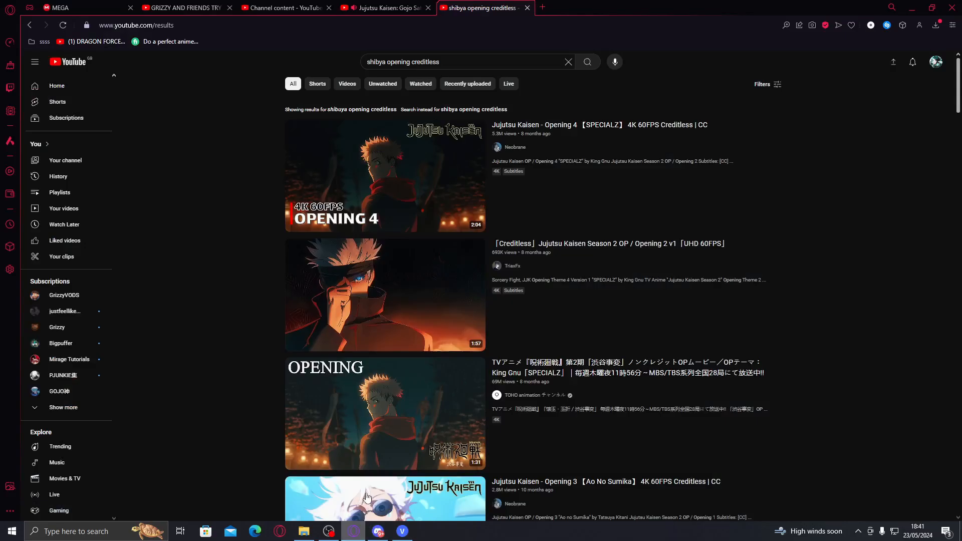
pyautogui.click(438, 23)
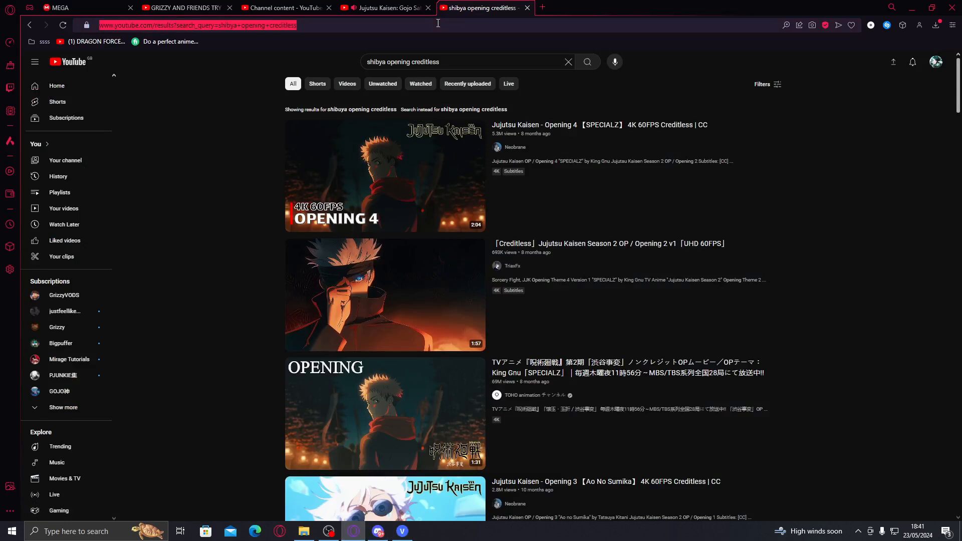
pyautogui.write('back')
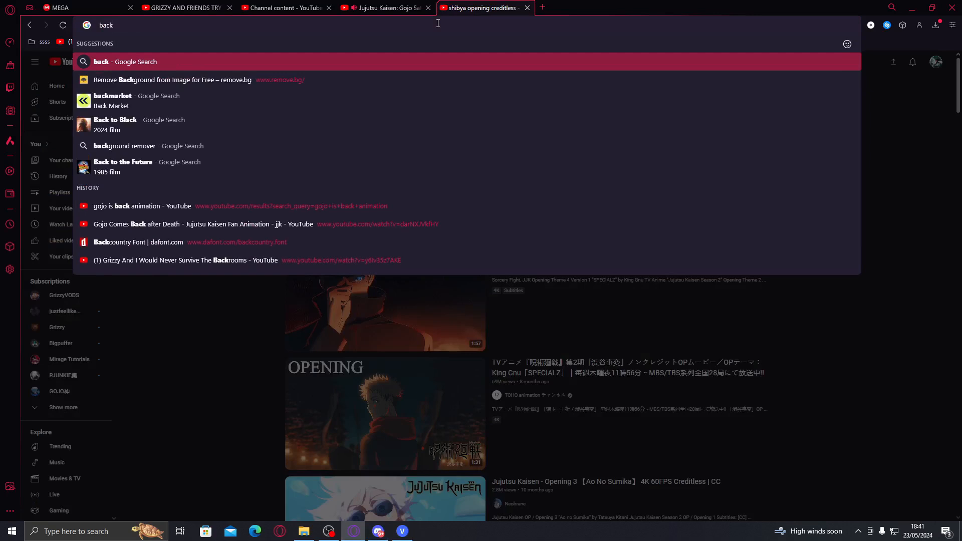
pyautogui.click(259, 76)
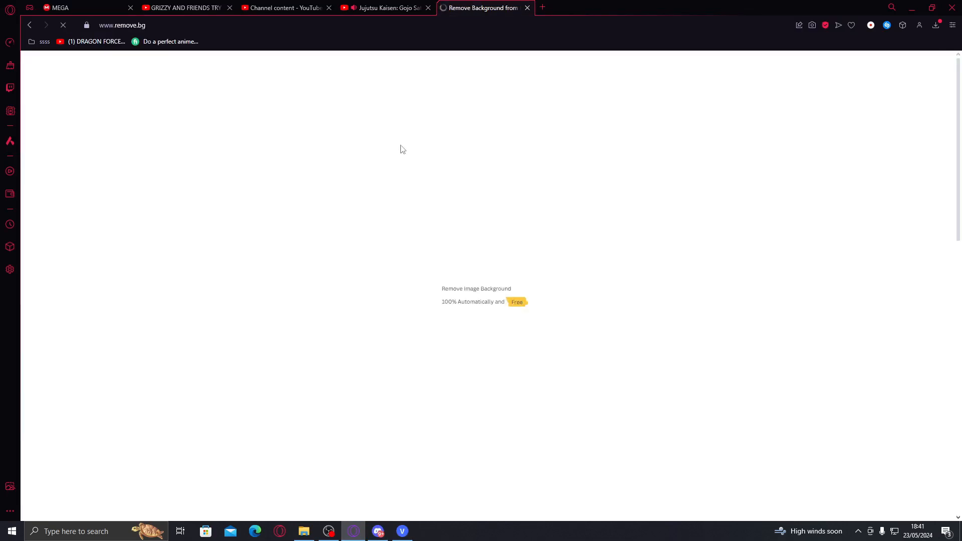
pyautogui.click(545, 296)
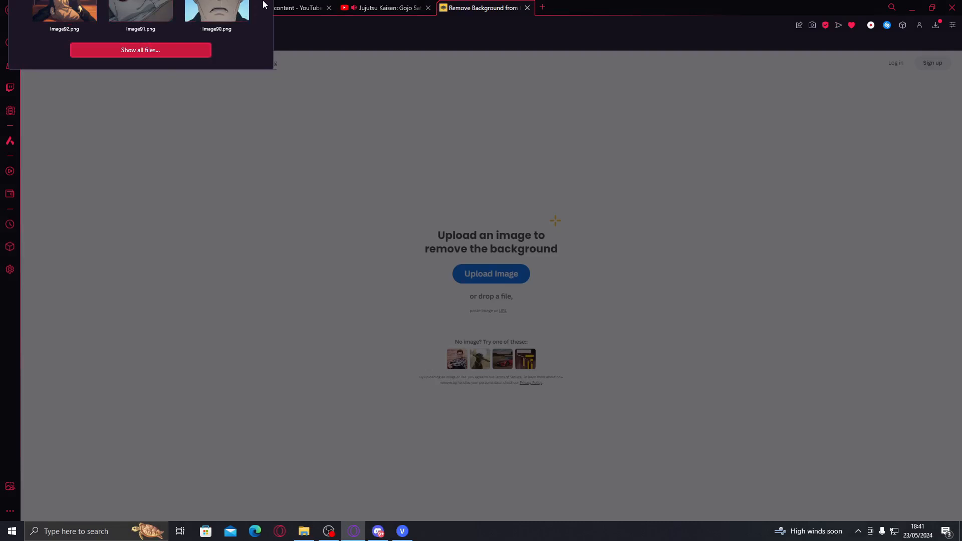
pyautogui.click(241, 10)
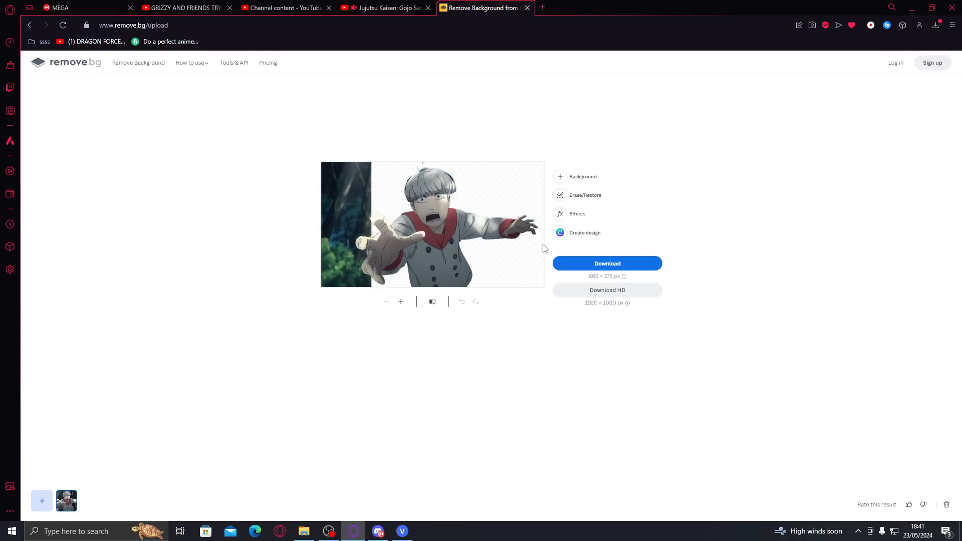
# Go over the cutout beside the character's hair with the Erase brush and download Image84s-removebg-preview.png.
pyautogui.click(569, 200)
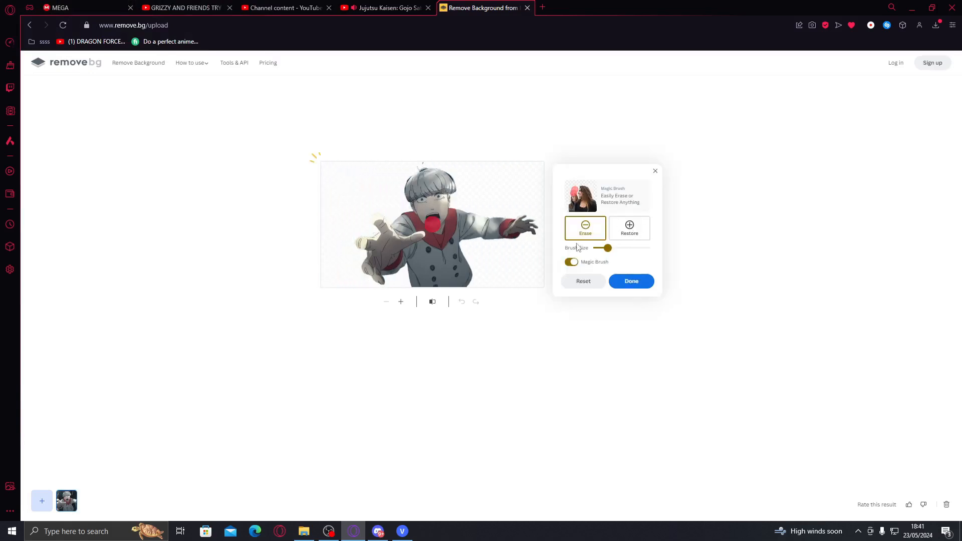
pyautogui.scroll(5, 457, 186)
pyautogui.scroll(-5, 456, 187)
pyautogui.moveTo(453, 172); pyautogui.dragTo(458, 176)
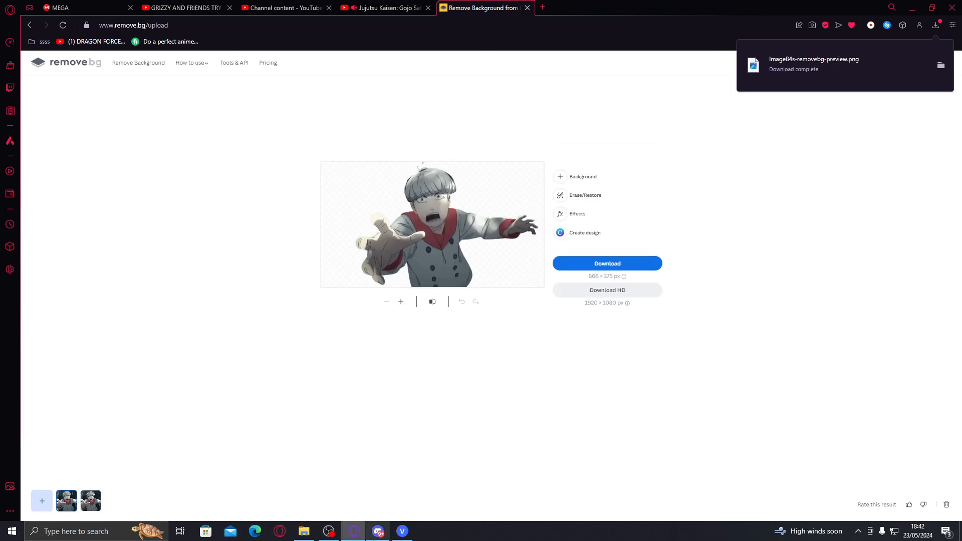
# Back in VEGAS Pro, add the downloaded cutout PNG to the track at about 15 seconds and move the Image84s clip to the start.
pyautogui.click(402, 531)
pyautogui.click(402, 531)
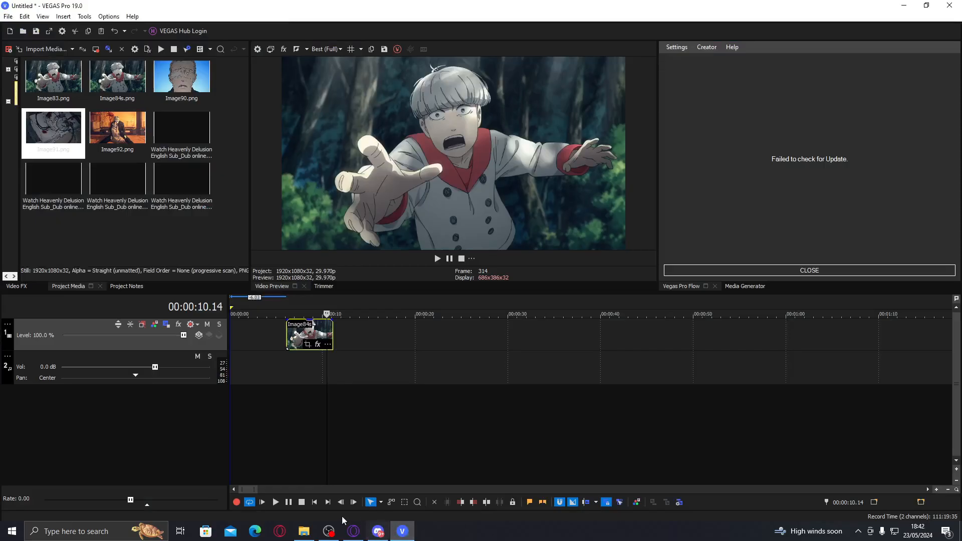
pyautogui.click(304, 531)
pyautogui.click(45, 384)
pyautogui.moveTo(109, 160); pyautogui.dragTo(379, 349)
# Set the video preview quality to Best (Quarter) and show the Image84s clip in the preview.
pyautogui.click(326, 48)
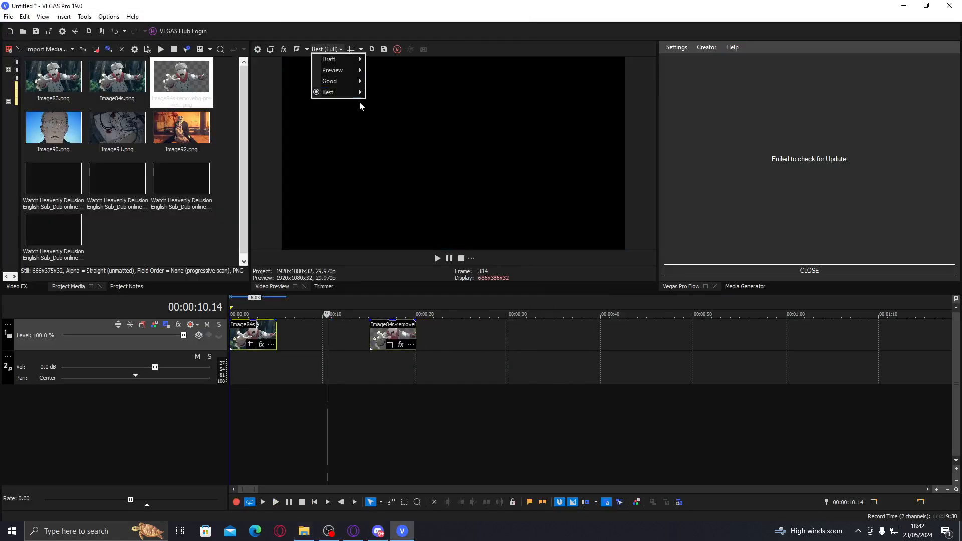
pyautogui.moveTo(351, 92)
pyautogui.click(387, 126)
pyautogui.click(252, 336)
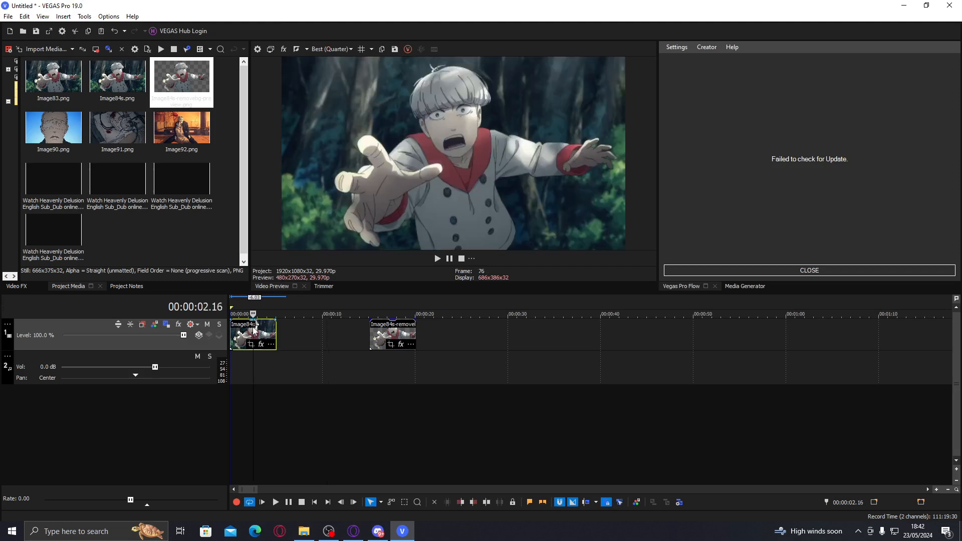
# Insert four new video tracks above the existing one and move the Image84s clip up to track 4.
pyautogui.hotkey('ctrl', 'shift', 'q')
pyautogui.hotkey('ctrl', 'shift', 'q')
pyautogui.hotkey('ctrl', 'shift', 'q')
pyautogui.hotkey('ctrl', 'shift', 'q')
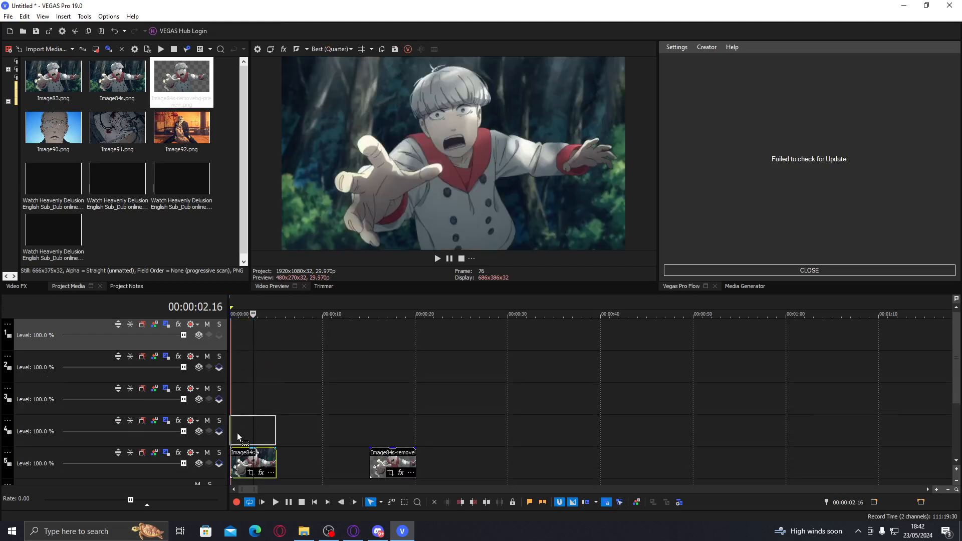
pyautogui.moveTo(243, 460); pyautogui.dragTo(238, 436)
pyautogui.click(238, 427)
pyautogui.click(248, 428)
pyautogui.click(263, 428)
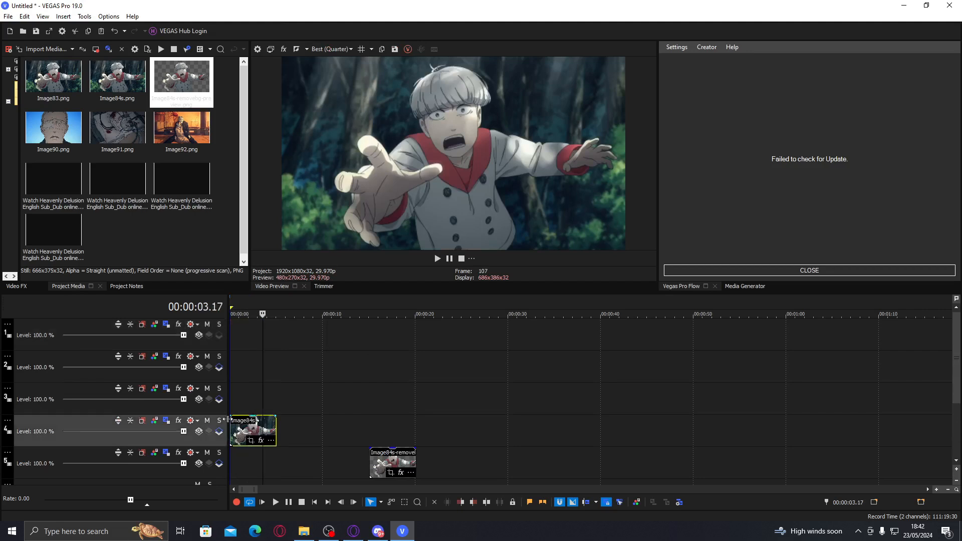
pyautogui.moveTo(239, 428); pyautogui.dragTo(238, 456)
# Add a black Solid Color generator on track 5 directly under the Image84s clip, matching its 5-second length.
pyautogui.click(738, 286)
pyautogui.scroll(-15, 714, 216)
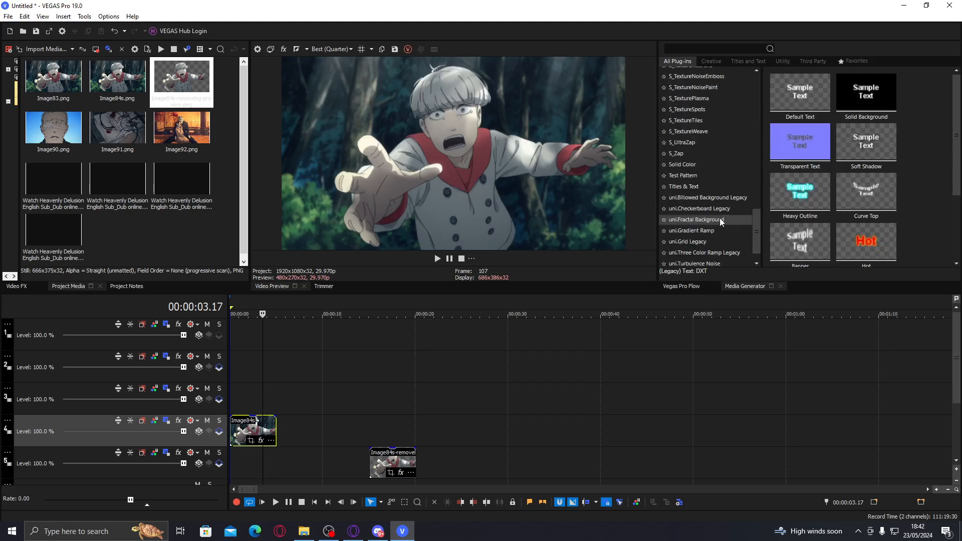
pyautogui.click(683, 164)
pyautogui.moveTo(866, 92); pyautogui.dragTo(275, 454)
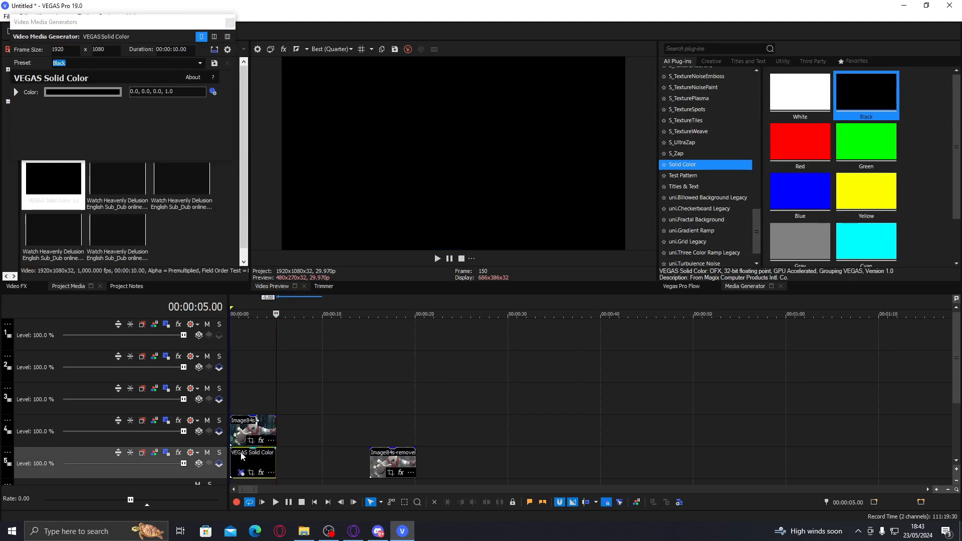
pyautogui.click(241, 456)
# Lower the opacity of the Image84s clip to darken it over the black solid, and close the generator's settings.
pyautogui.moveTo(258, 418); pyautogui.dragTo(259, 433)
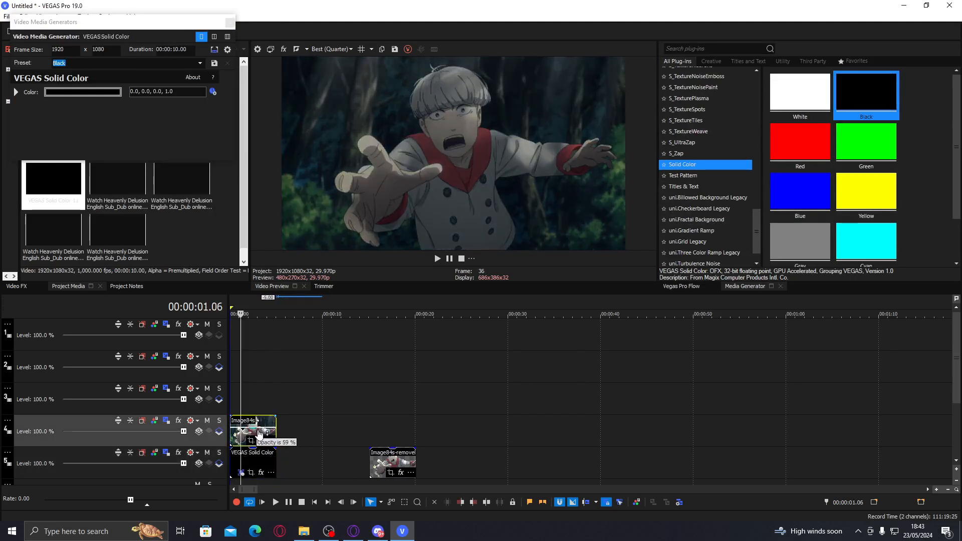
pyautogui.click(259, 458)
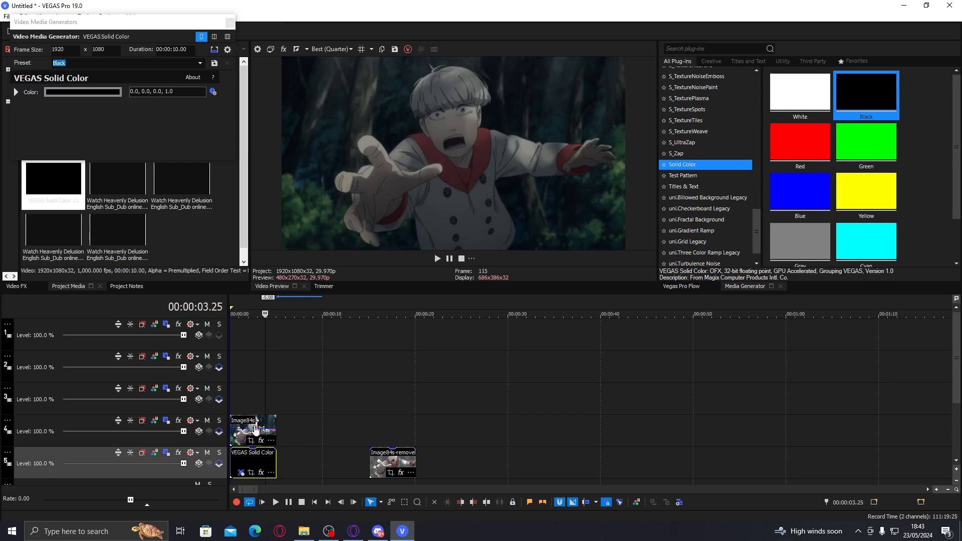
pyautogui.moveTo(255, 429); pyautogui.dragTo(252, 428)
pyautogui.click(246, 315)
pyautogui.click(230, 23)
# Move the cutout clip to the start of track 2 and duplicate the empty track 3.
pyautogui.moveTo(375, 462); pyautogui.dragTo(234, 365)
pyautogui.click(247, 397)
pyautogui.rightClick(248, 398)
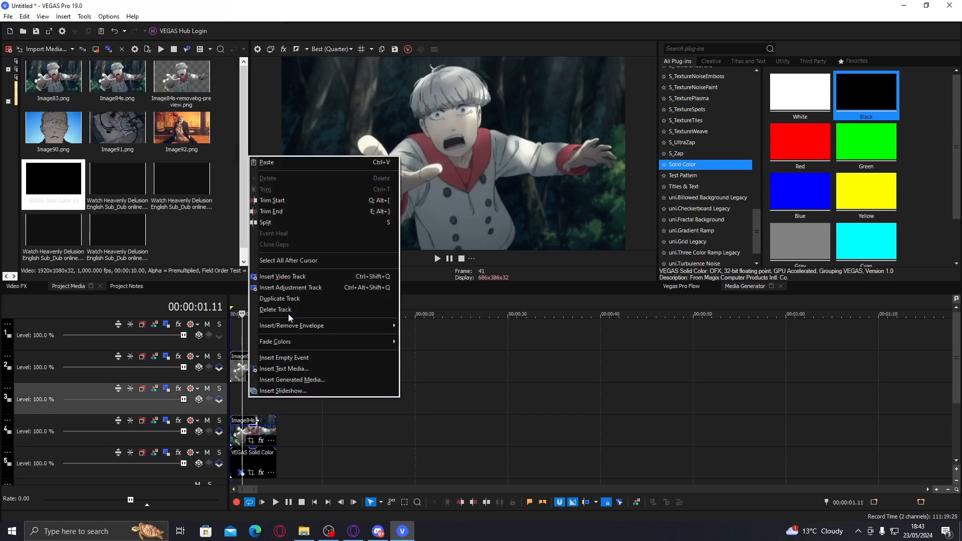
pyautogui.click(292, 298)
pyautogui.click(245, 422)
pyautogui.moveTo(248, 365)
pyautogui.mouseDown()
pyautogui.moveTo(321, 368)
pyautogui.moveTo(254, 357)
pyautogui.mouseUp()
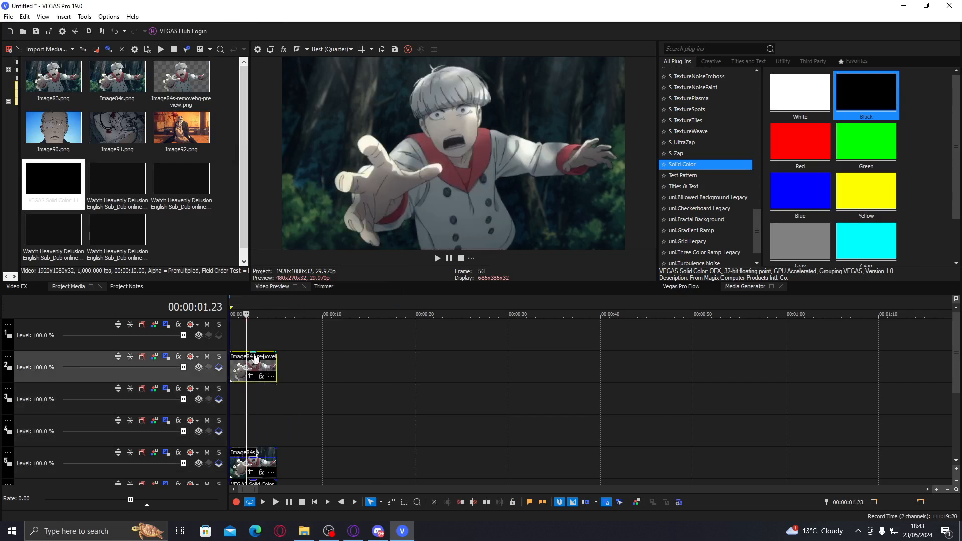
# Duplicate track 2 together with its cutout clip.
pyautogui.click(240, 399)
pyautogui.click(246, 430)
pyautogui.click(256, 427)
pyautogui.click(231, 422)
pyautogui.click(244, 369)
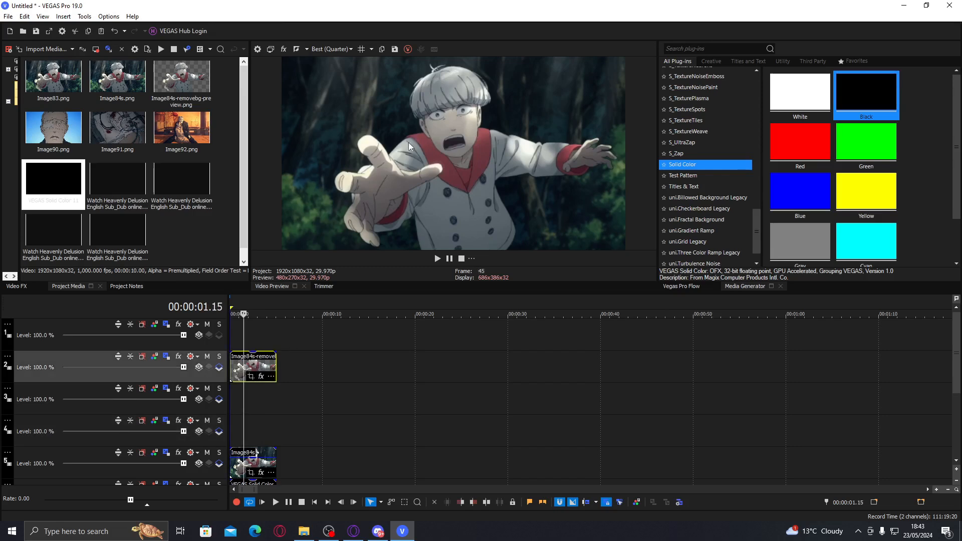
pyautogui.rightClick(299, 364)
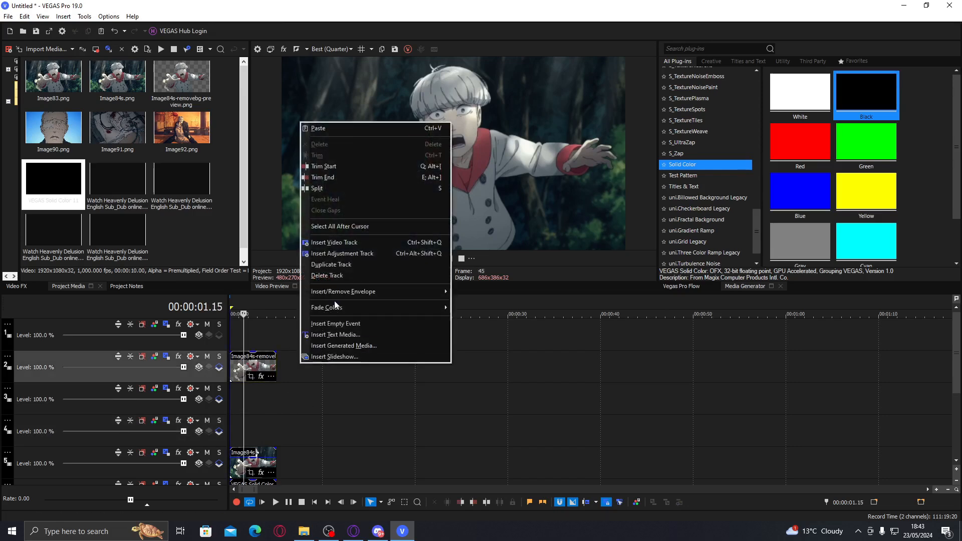
pyautogui.click(332, 265)
# Find the uni.Ecto effect and apply its portal_d9istort preset to the duplicated cutout clip on track 3.
pyautogui.click(236, 399)
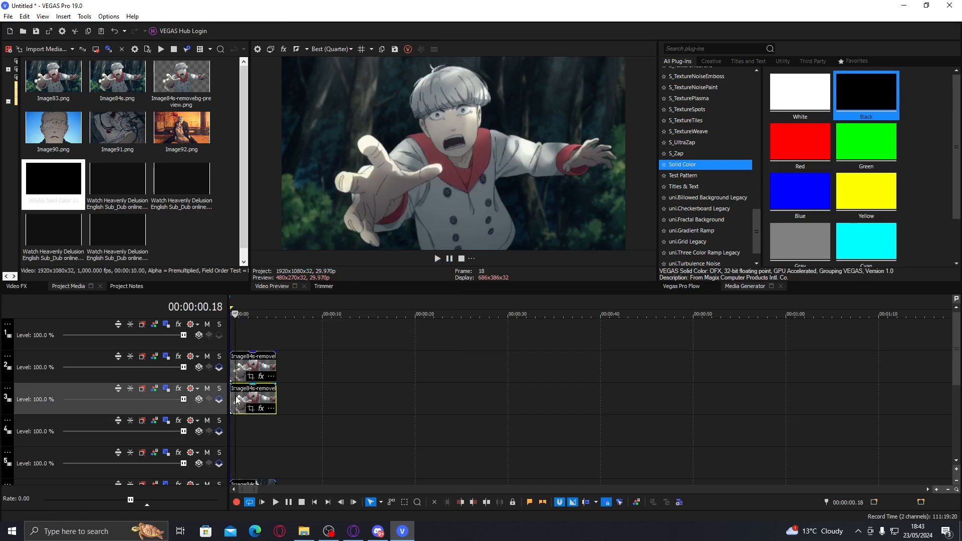
pyautogui.scroll(5, 236, 399)
pyautogui.click(20, 286)
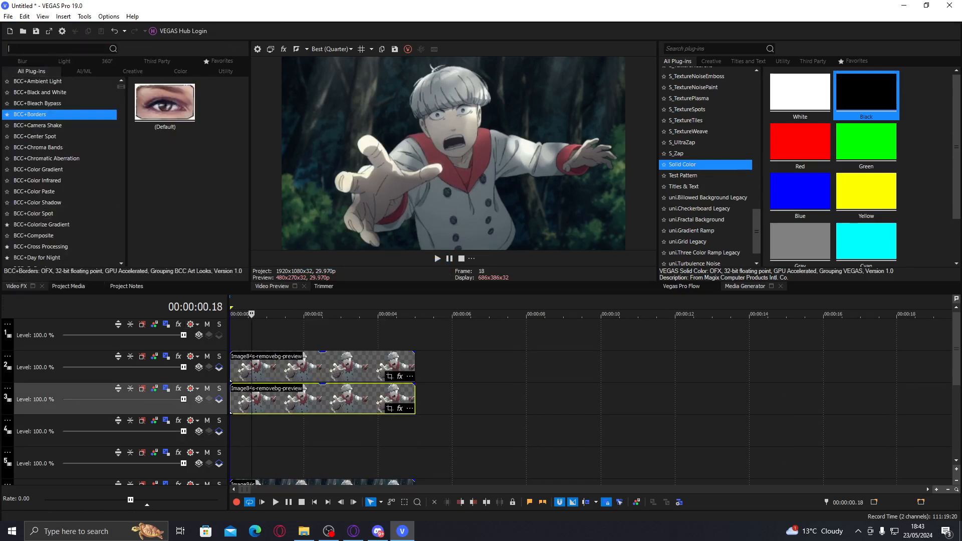
pyautogui.write('uni.ect')
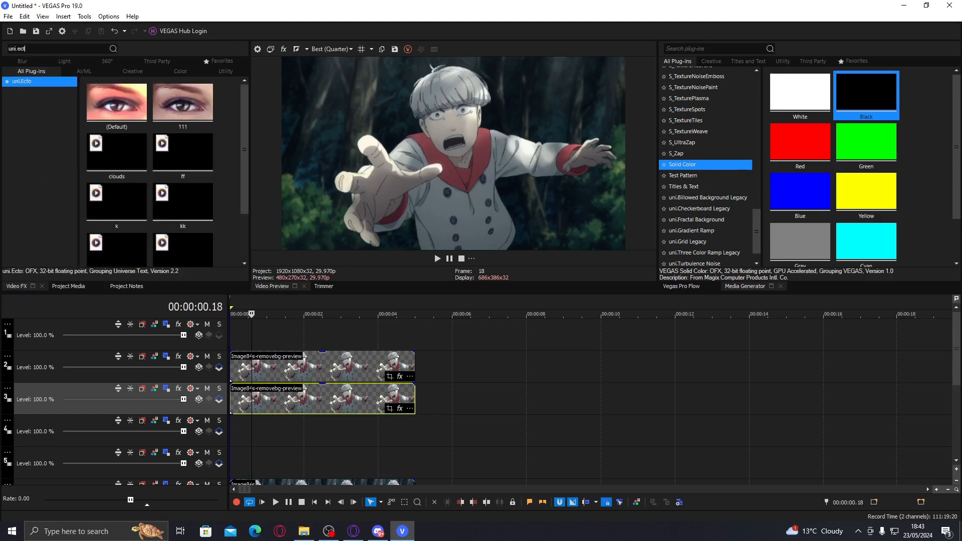
pyautogui.doubleClick(122, 245)
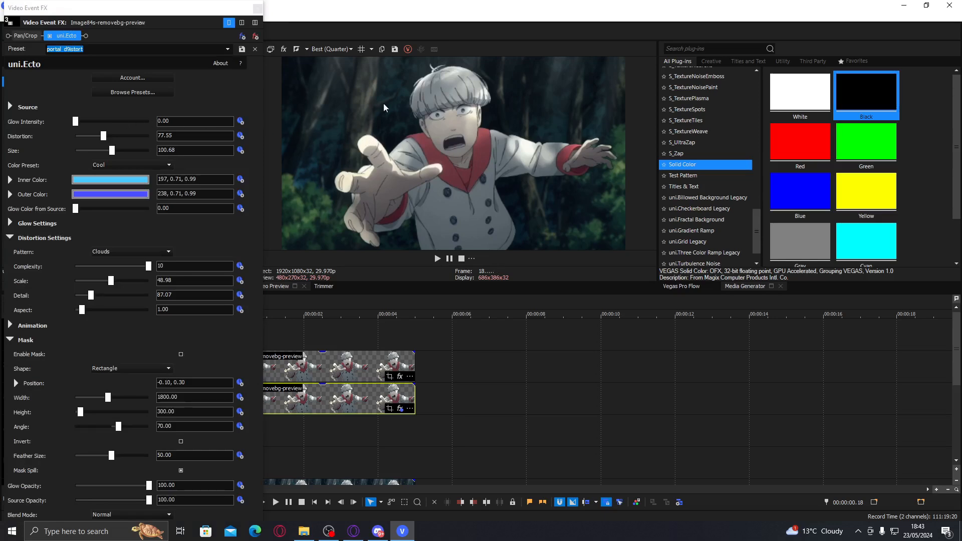
# Set the uni.Ecto distortion on the track 3 cutout to about 73.47 and close the effect settings.
pyautogui.moveTo(199, 12); pyautogui.dragTo(223, 20)
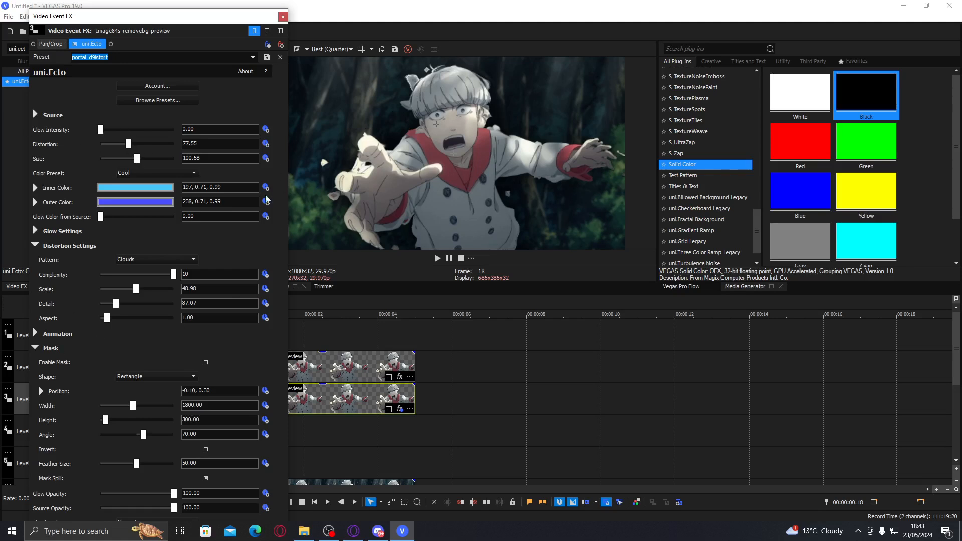
pyautogui.click(37, 229)
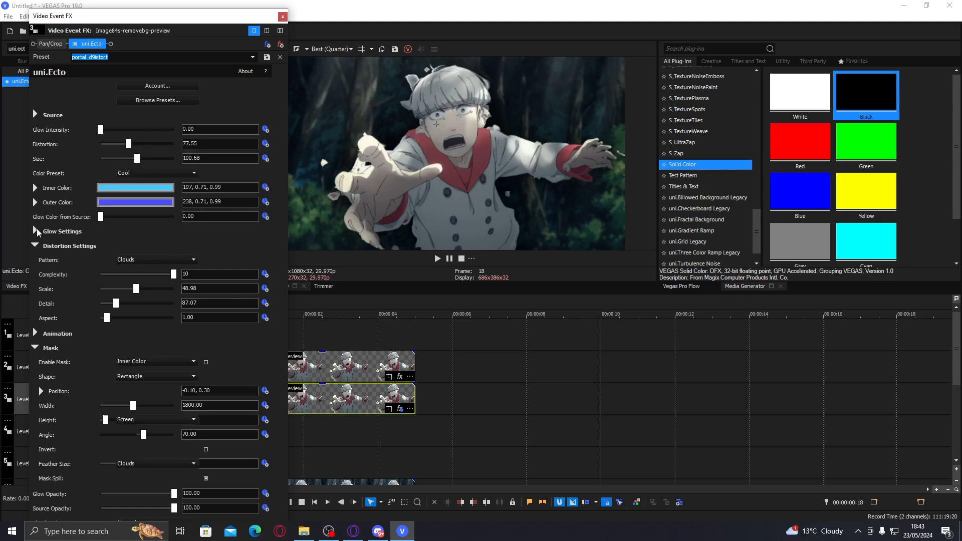
pyautogui.click(35, 230)
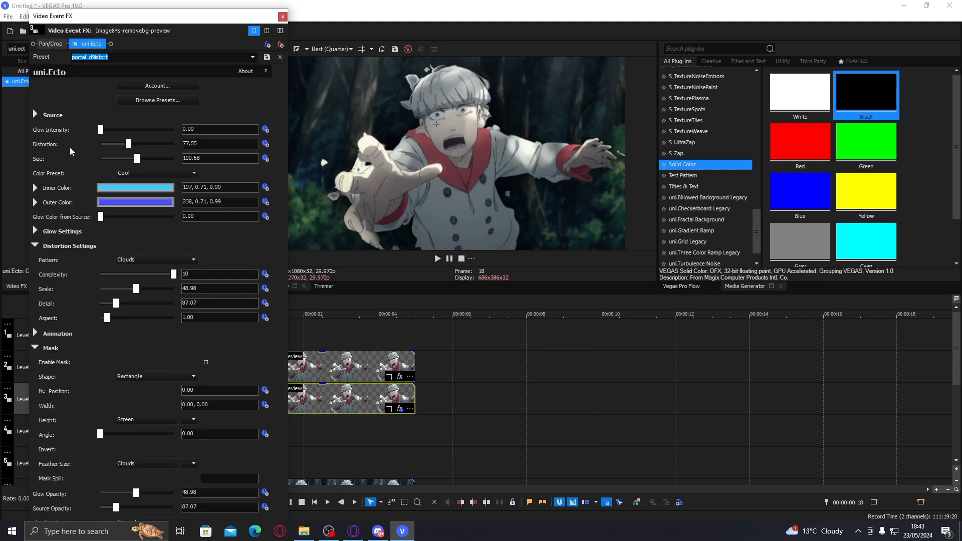
pyautogui.moveTo(129, 145); pyautogui.dragTo(129, 147)
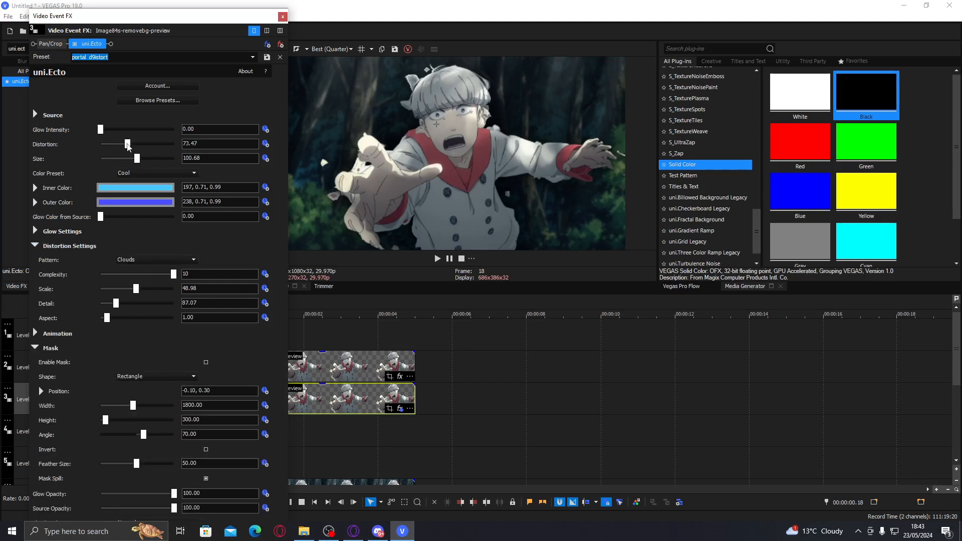
pyautogui.click(283, 17)
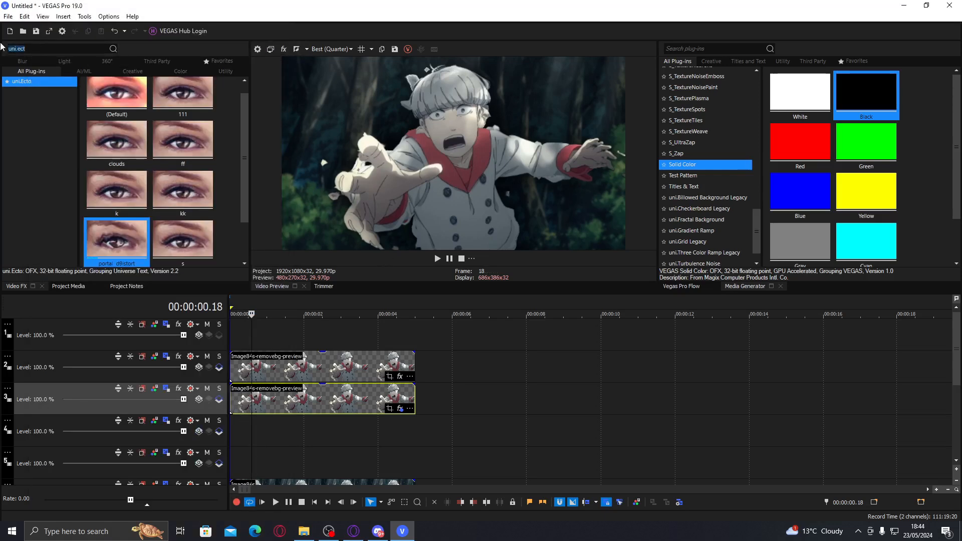
# Find BCC Tritone and apply its default preset to the cutout clip on track 3.
pyautogui.write('trit')
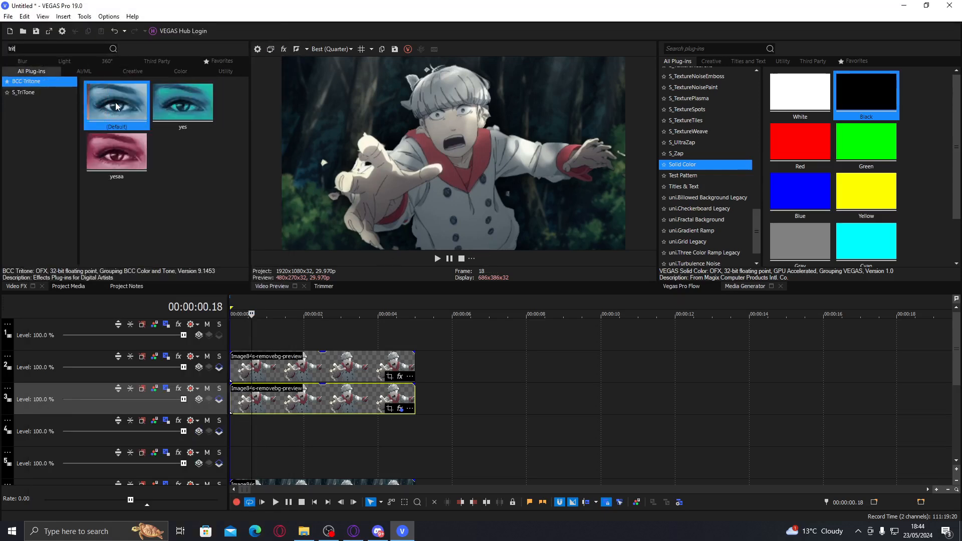
pyautogui.moveTo(117, 106); pyautogui.dragTo(358, 483)
# Switch to the Opera browser, open YouTube and view the list of videos on your own channel.
pyautogui.click(353, 531)
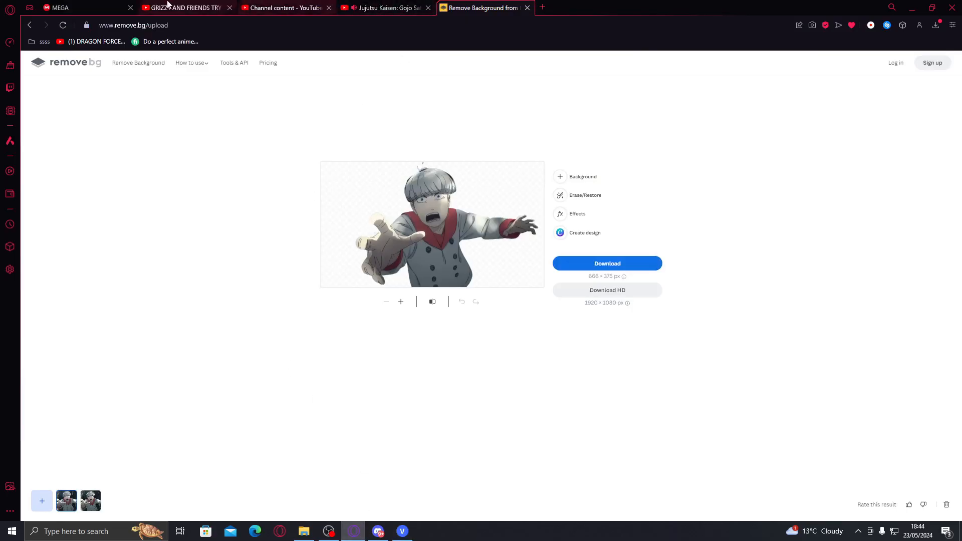
pyautogui.click(506, 20)
pyautogui.write('youtube')
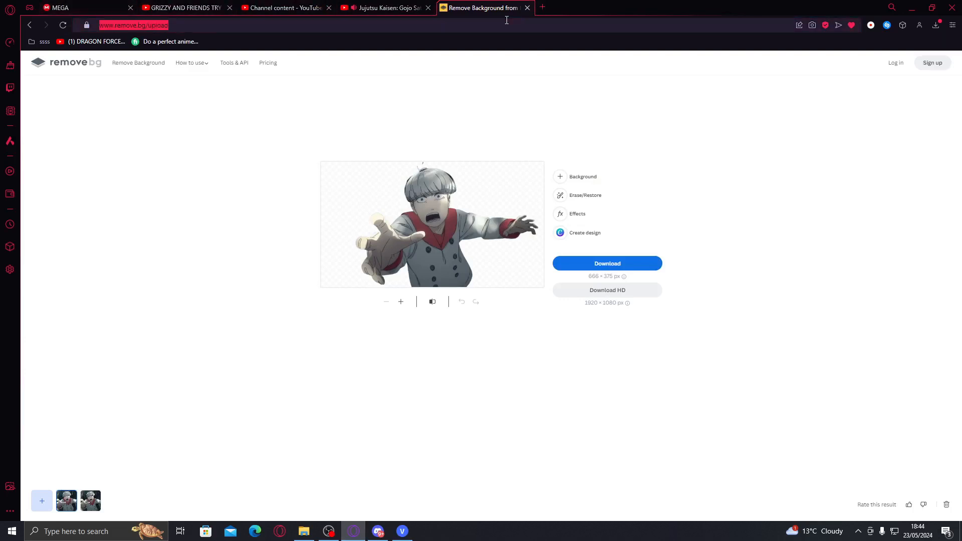
pyautogui.press('Return')
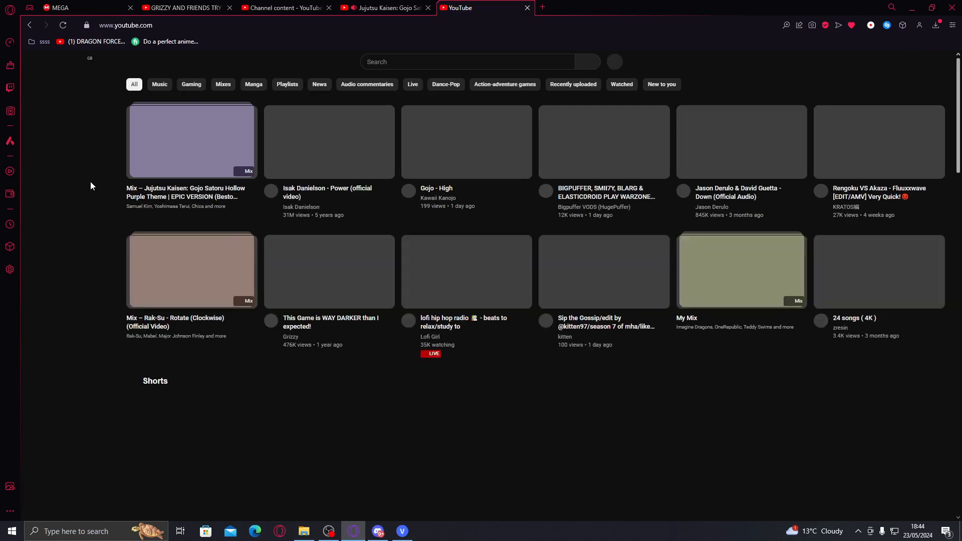
pyautogui.click(84, 163)
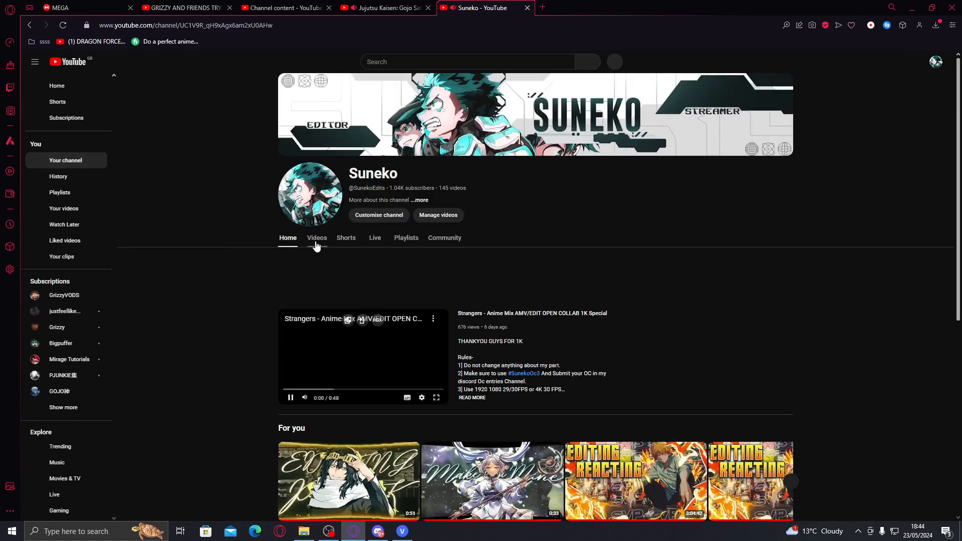
pyautogui.click(317, 239)
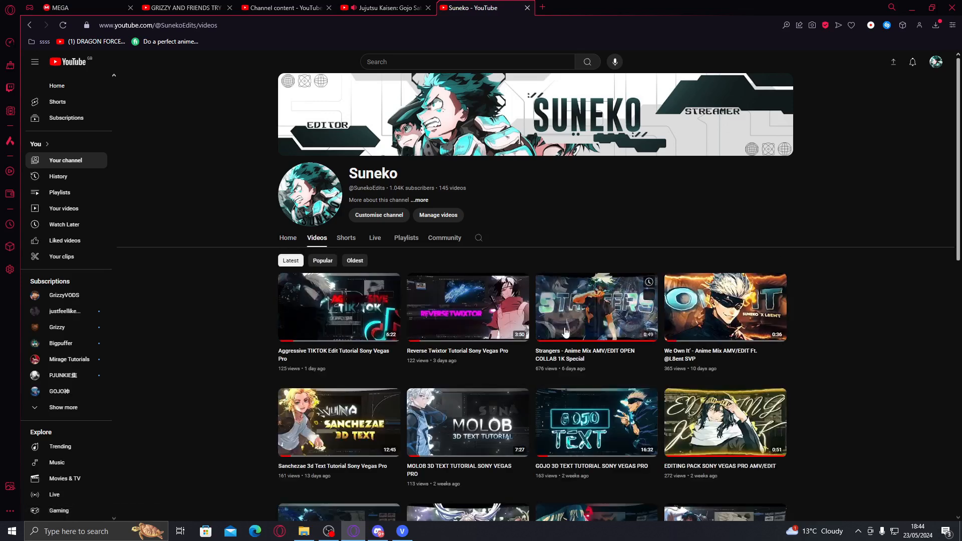
# Return to VEGAS Pro, set BCC Tritone's midpoint color to 172, 0.61, 0.58 and midpoint to 143.98, and close the settings.
pyautogui.click(402, 531)
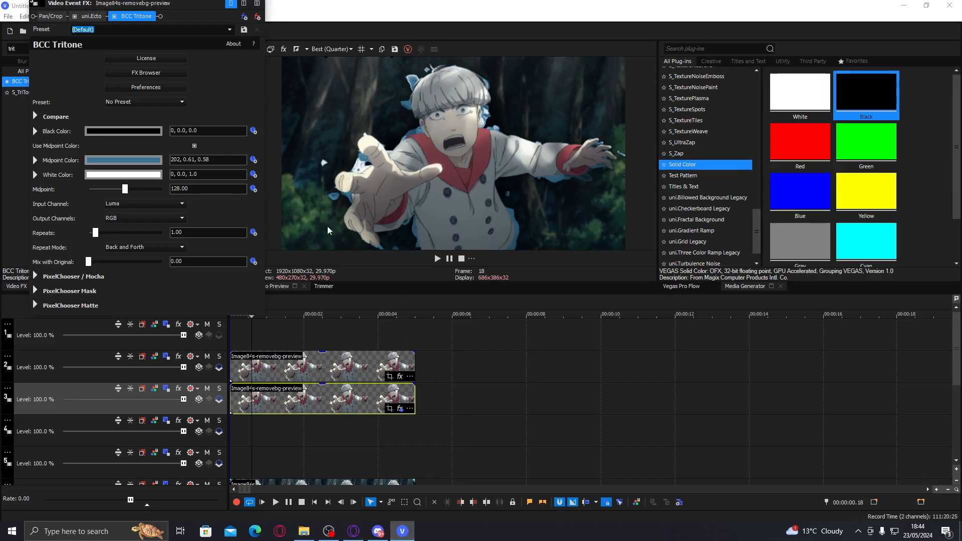
pyautogui.click(115, 162)
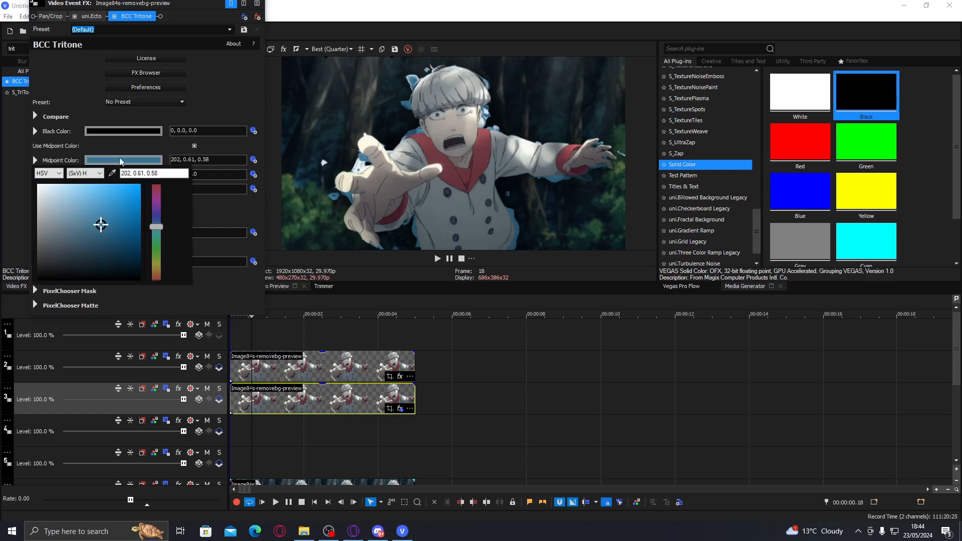
pyautogui.click(159, 245)
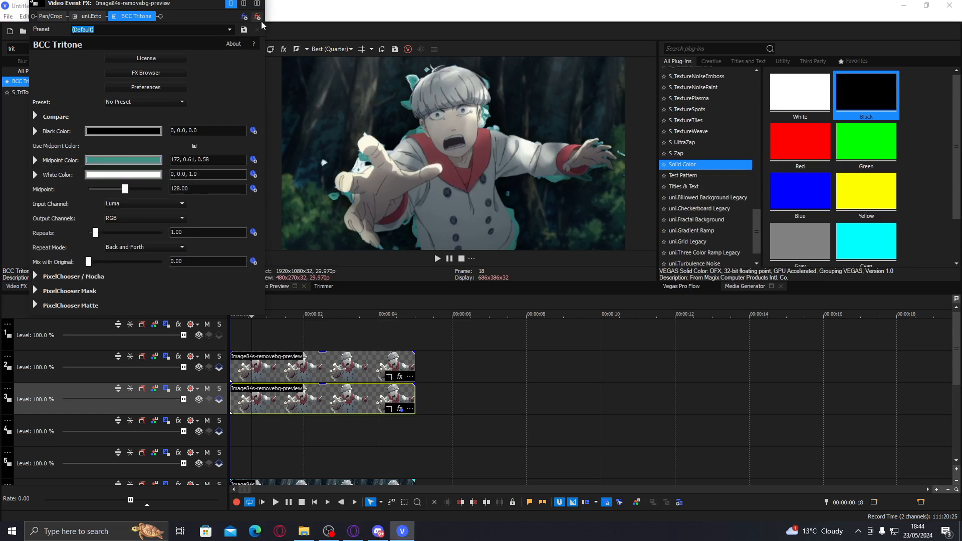
pyautogui.click(131, 160)
pyautogui.click(214, 185)
pyautogui.moveTo(125, 193)
pyautogui.mouseDown()
pyautogui.moveTo(115, 192)
pyautogui.moveTo(140, 194)
pyautogui.moveTo(122, 191)
pyautogui.mouseUp()
pyautogui.moveTo(267, 21); pyautogui.dragTo(258, 20)
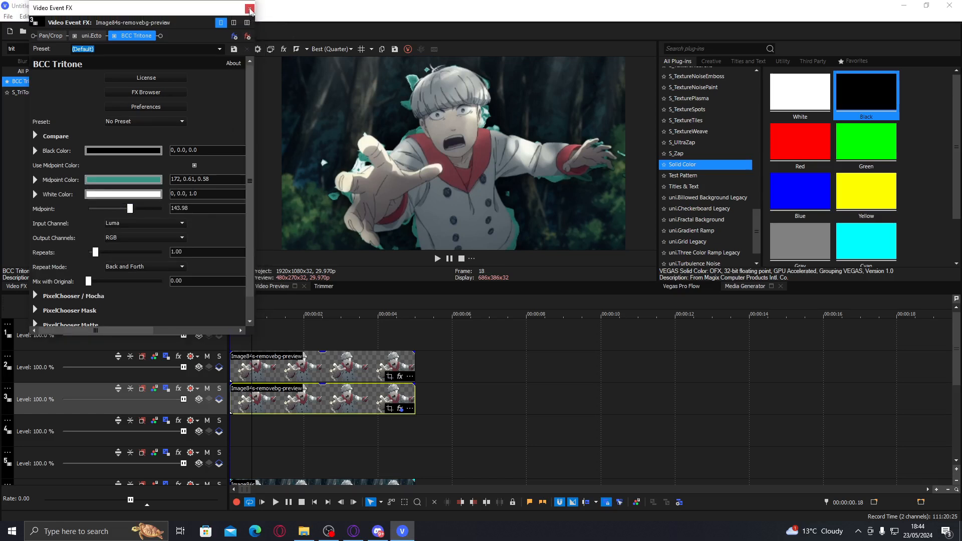
pyautogui.click(249, 8)
# Add the default S_HueSatBright effect to the track 3 cutout with saturation raised to about 1.456, and close its settings.
pyautogui.moveTo(36, 49); pyautogui.dragTo(1, 37)
pyautogui.write('hue')
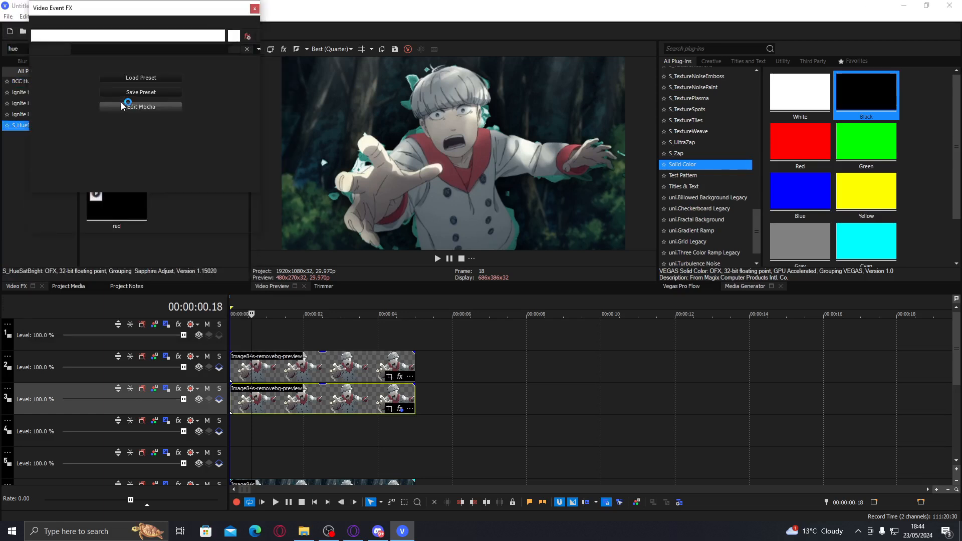
pyautogui.moveTo(135, 167); pyautogui.dragTo(138, 165)
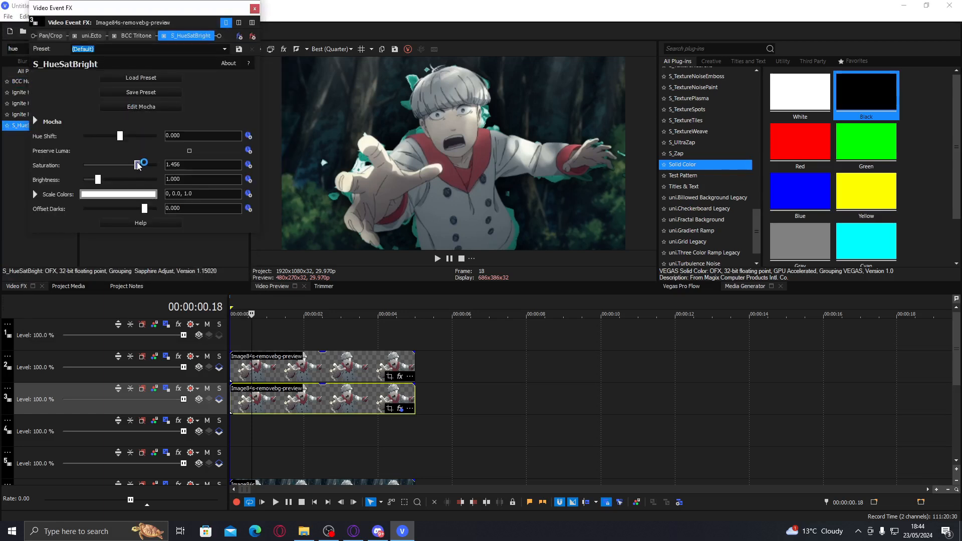
pyautogui.click(254, 8)
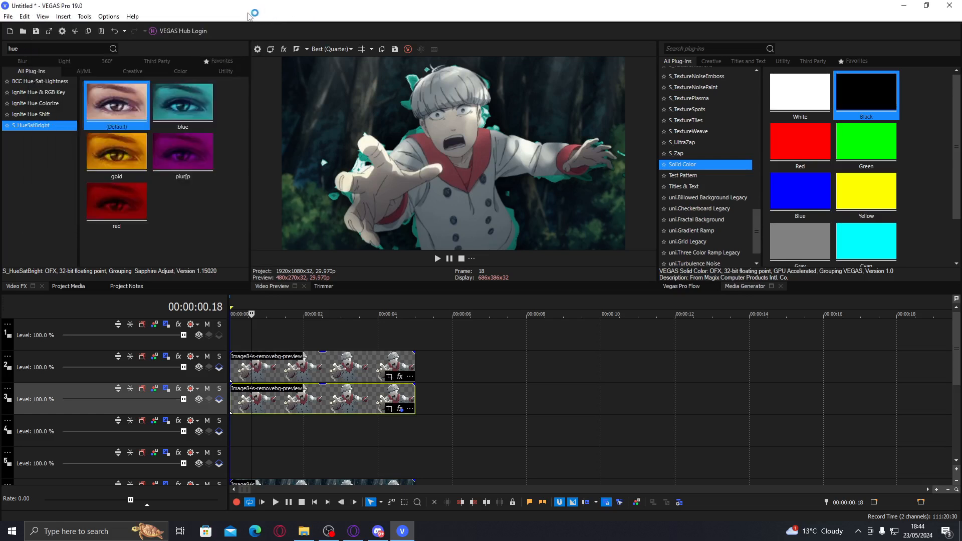
# Find Ignite Super Glow and apply its "set" preset to the cutout clip on track 3.
pyautogui.moveTo(49, 47); pyautogui.dragTo(2, 45)
pyautogui.write('igh')
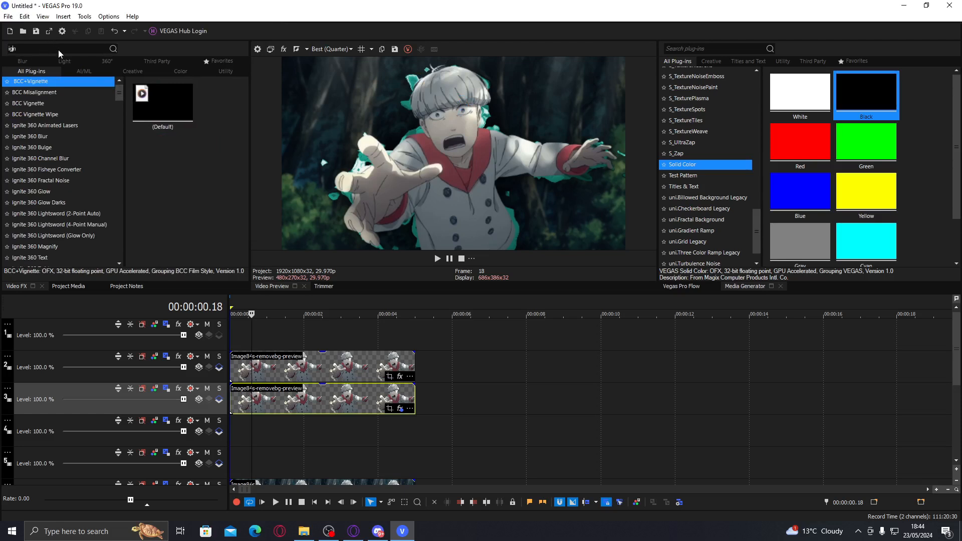
pyautogui.write('ite super g')
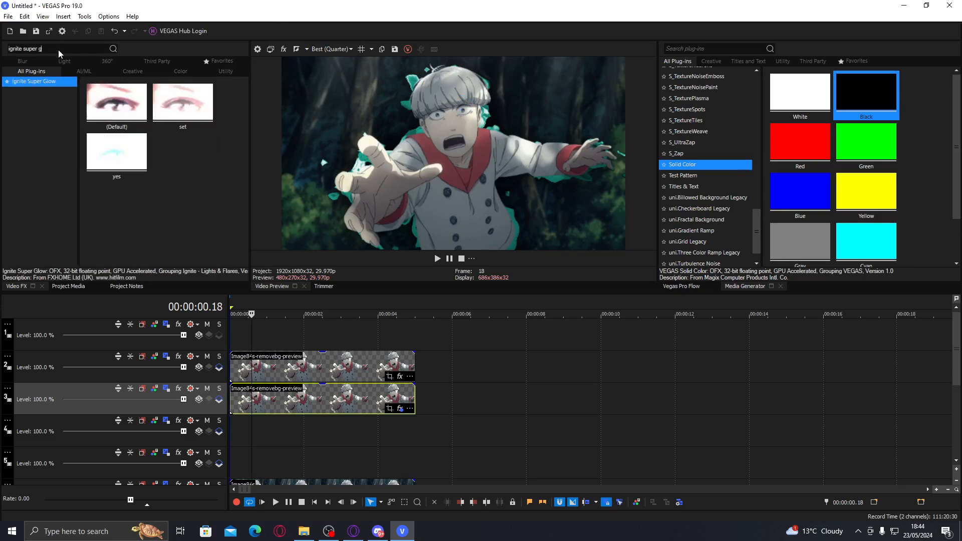
pyautogui.doubleClick(158, 114)
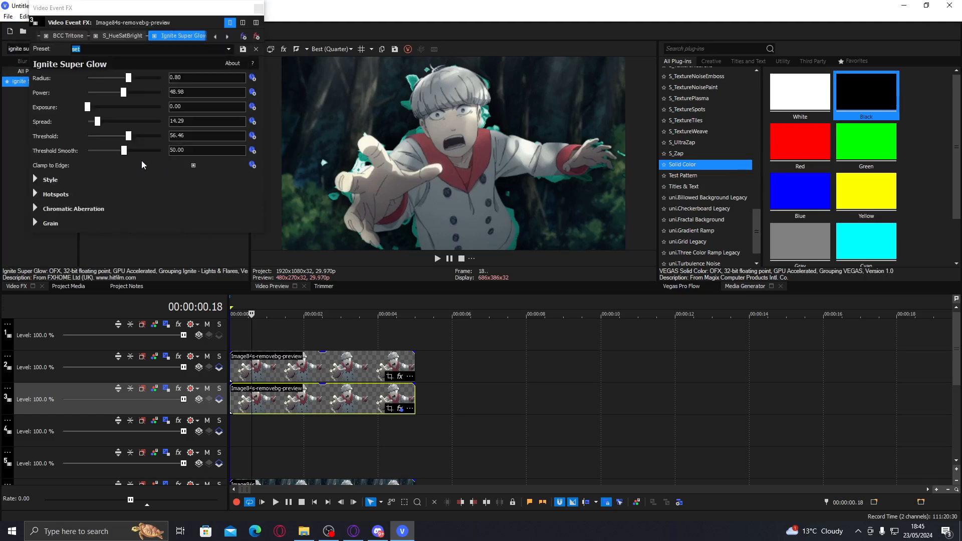
# Set the Ignite Super Glow threshold to 42.86, radius to 0.22 and spread to 8.16.
pyautogui.click(104, 135)
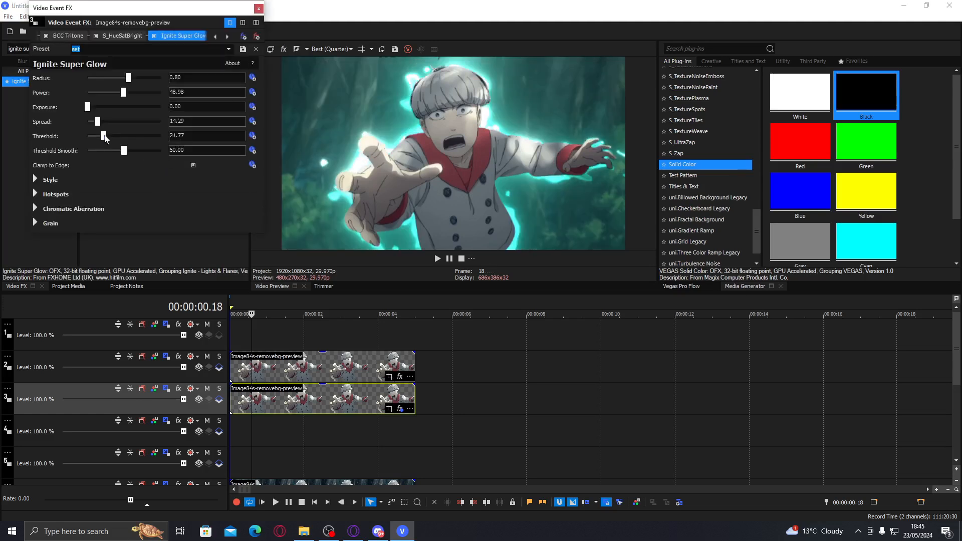
pyautogui.moveTo(107, 135); pyautogui.dragTo(121, 135)
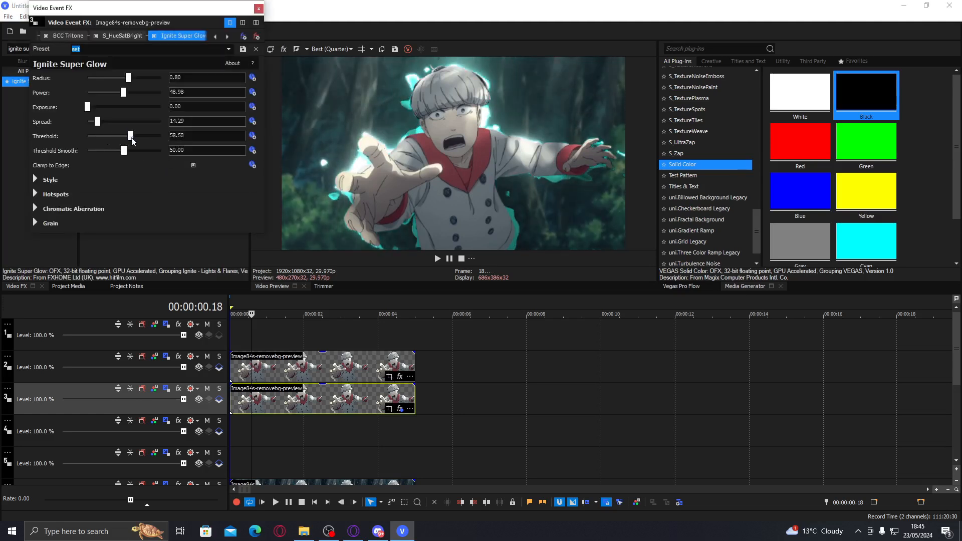
pyautogui.moveTo(106, 78); pyautogui.dragTo(100, 78)
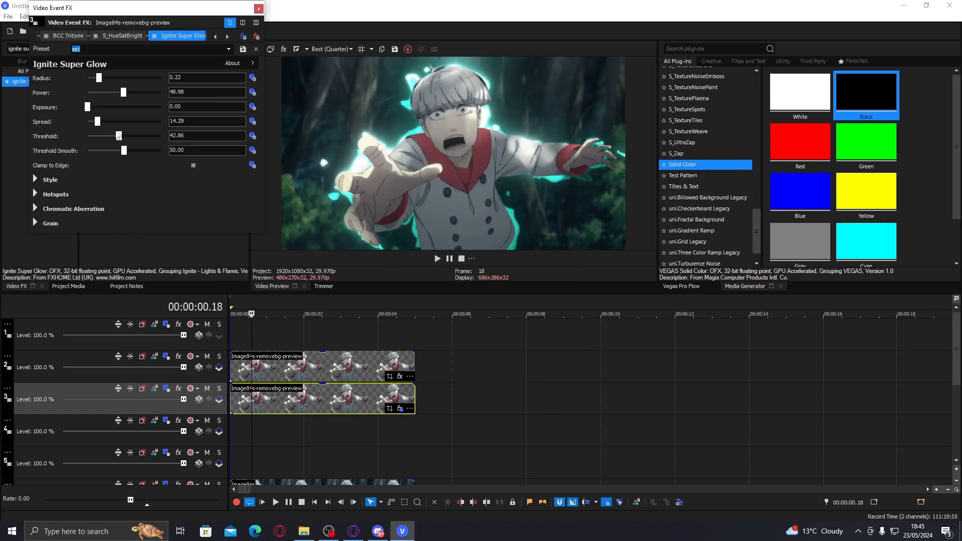
pyautogui.moveTo(118, 140); pyautogui.dragTo(94, 122)
# In the clip's BCC Tritone effect, set the white color to 162, 0.94, 0.98 and the midpoint to about 215.
pyautogui.click(67, 35)
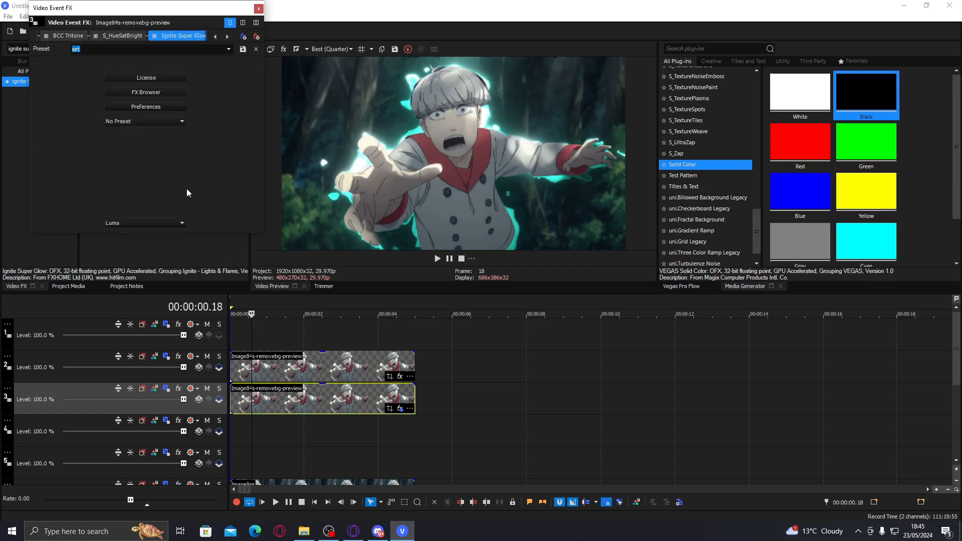
pyautogui.moveTo(130, 209); pyautogui.dragTo(153, 210)
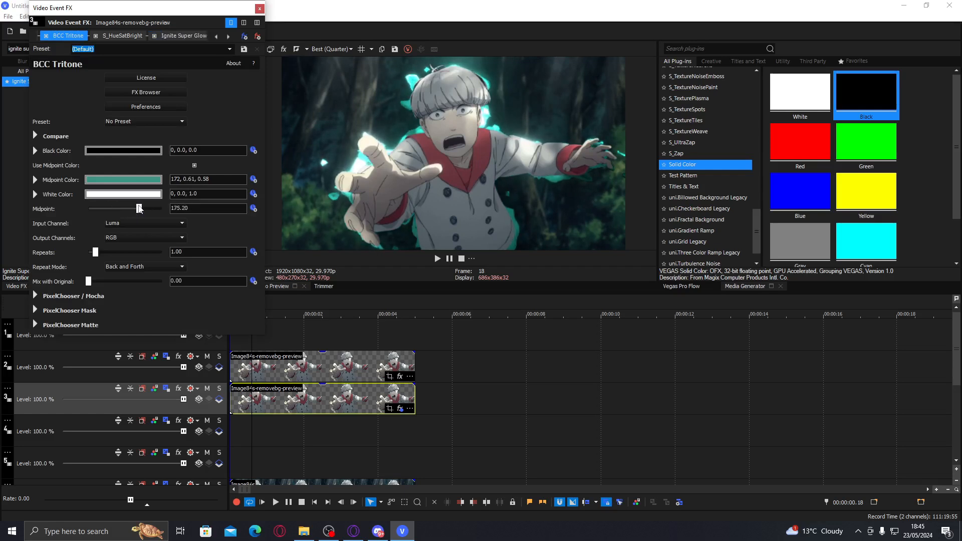
pyautogui.click(140, 194)
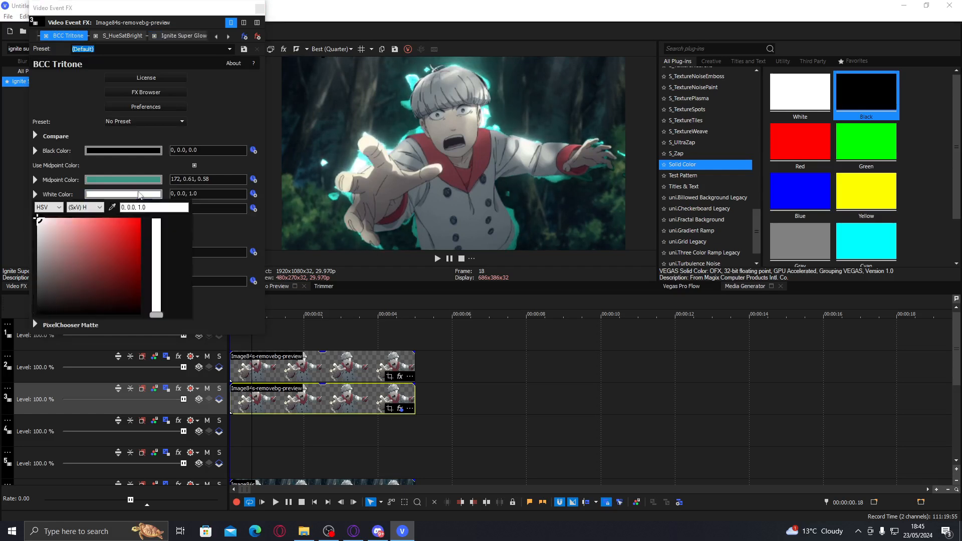
pyautogui.click(134, 221)
pyautogui.click(159, 265)
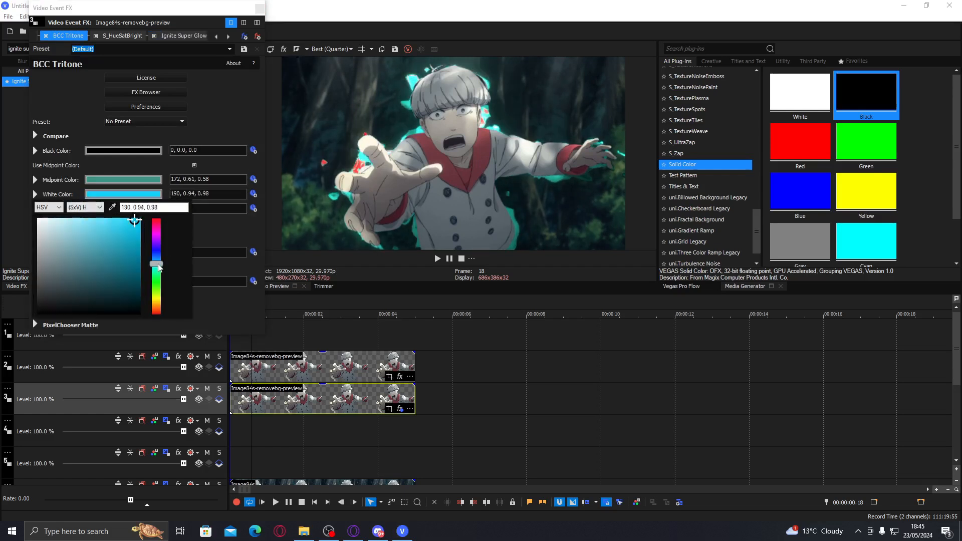
pyautogui.click(158, 268)
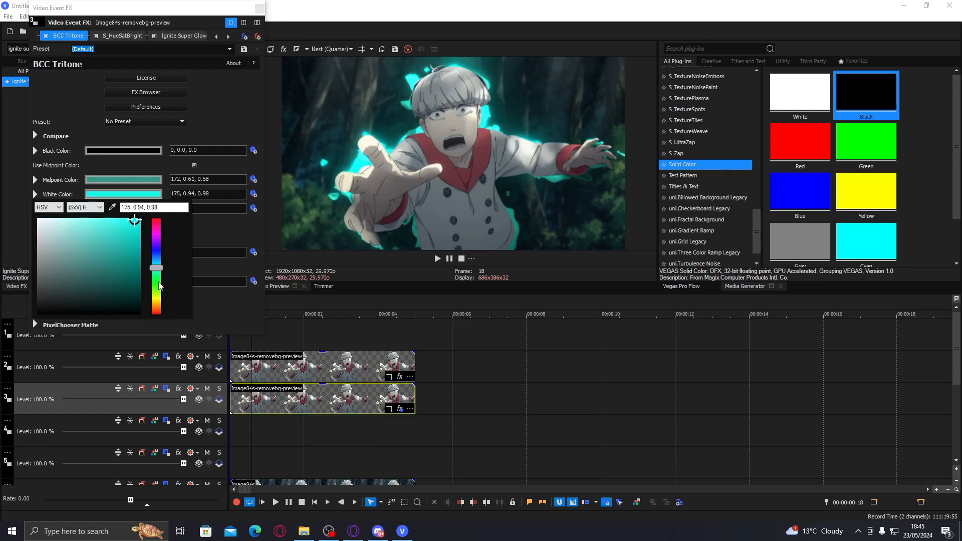
pyautogui.click(160, 283)
pyautogui.moveTo(160, 281); pyautogui.dragTo(160, 271)
pyautogui.click(138, 62)
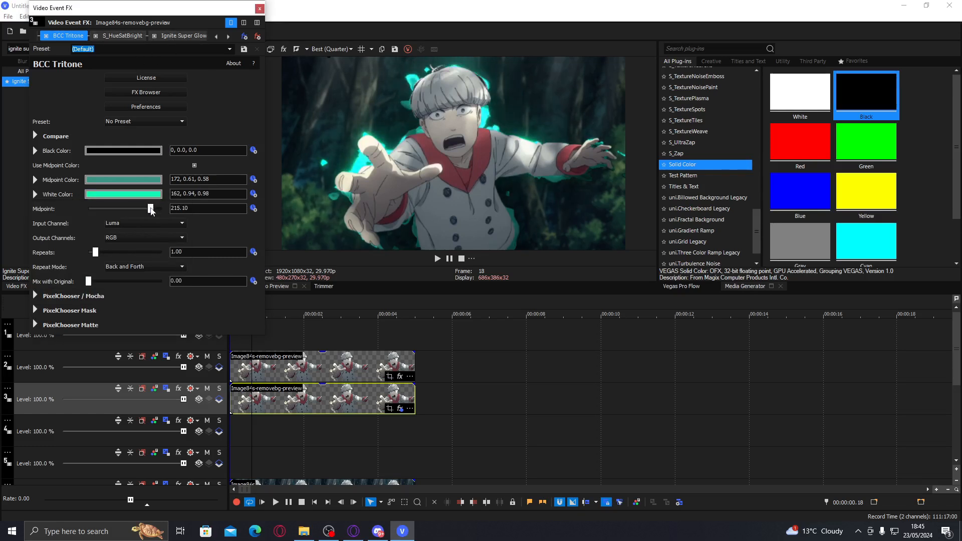
# Lower the Ignite Super Glow threshold on the track 3 cutout to about 25.
pyautogui.click(183, 36)
pyautogui.moveTo(118, 137); pyautogui.dragTo(107, 137)
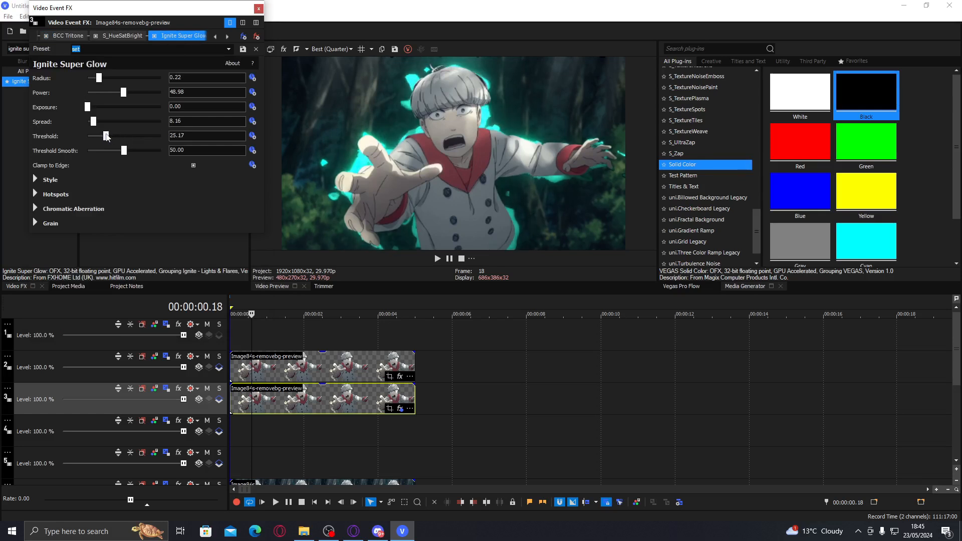
# Search the video effects for "lens blur" and insert an adjustment track directly below the glowing cutout's track 3.
pyautogui.click(258, 8)
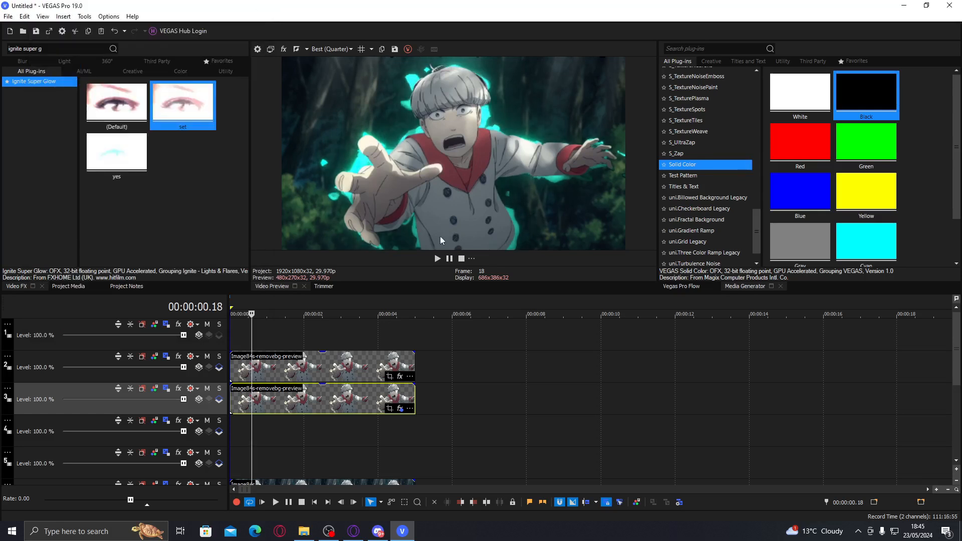
pyautogui.moveTo(54, 49); pyautogui.dragTo(2, 43)
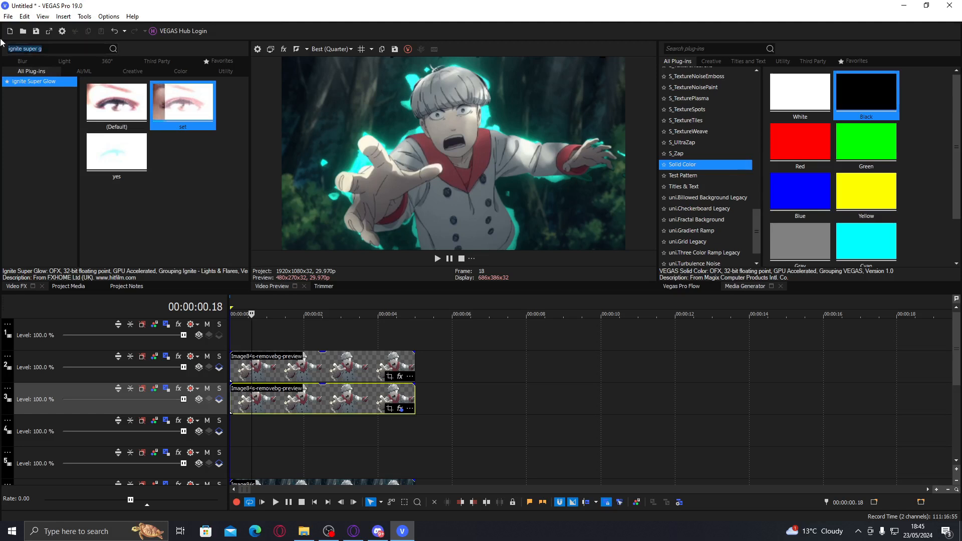
pyautogui.write('lens blur')
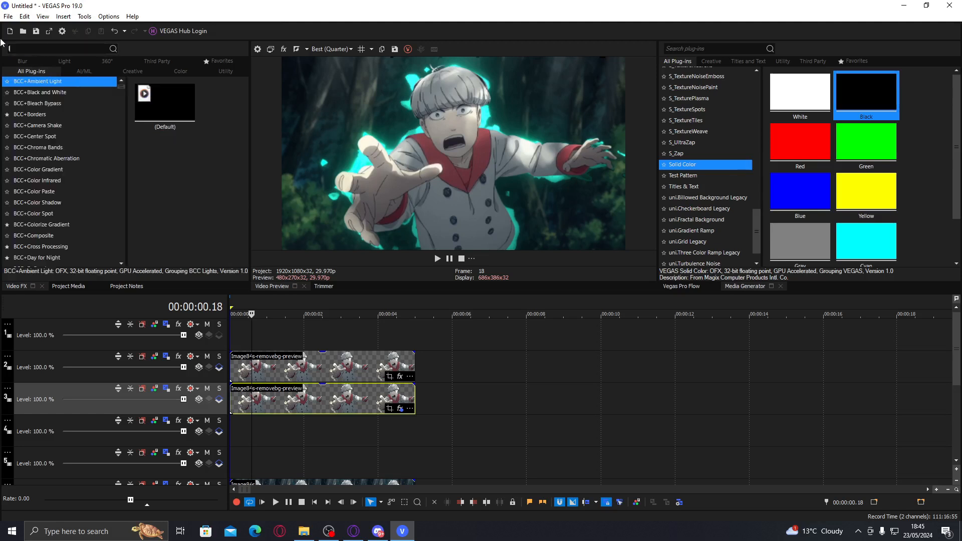
pyautogui.moveTo(955, 345); pyautogui.dragTo(954, 381)
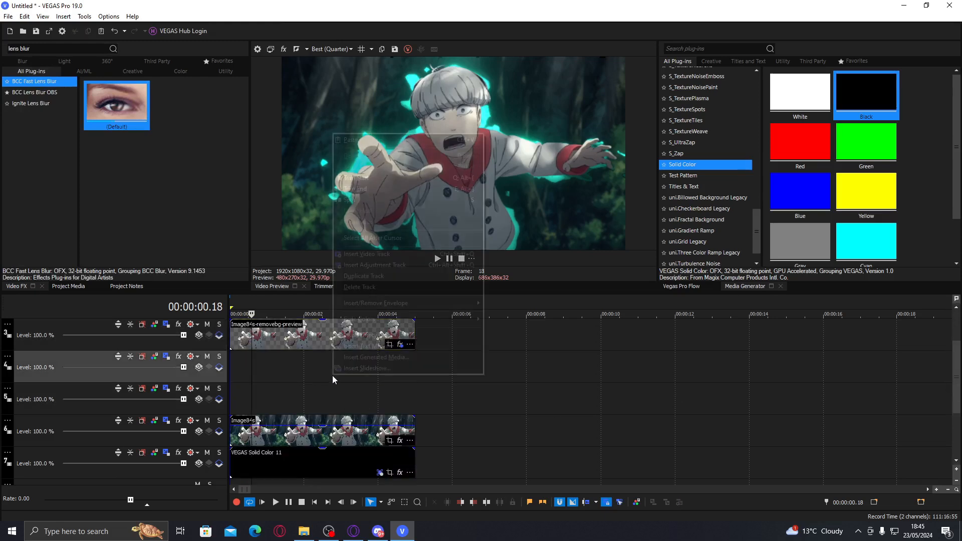
pyautogui.rightClick(332, 375)
pyautogui.click(376, 268)
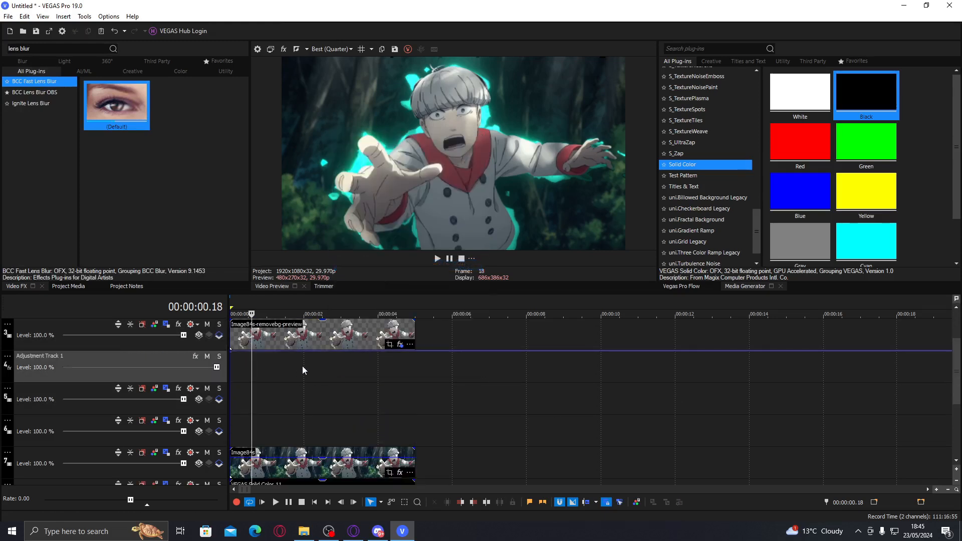
# Apply the "yes" preset of BCC Lens Blur OBS to Adjustment Track 1 with an iris scale of about 1.18.
pyautogui.click(41, 97)
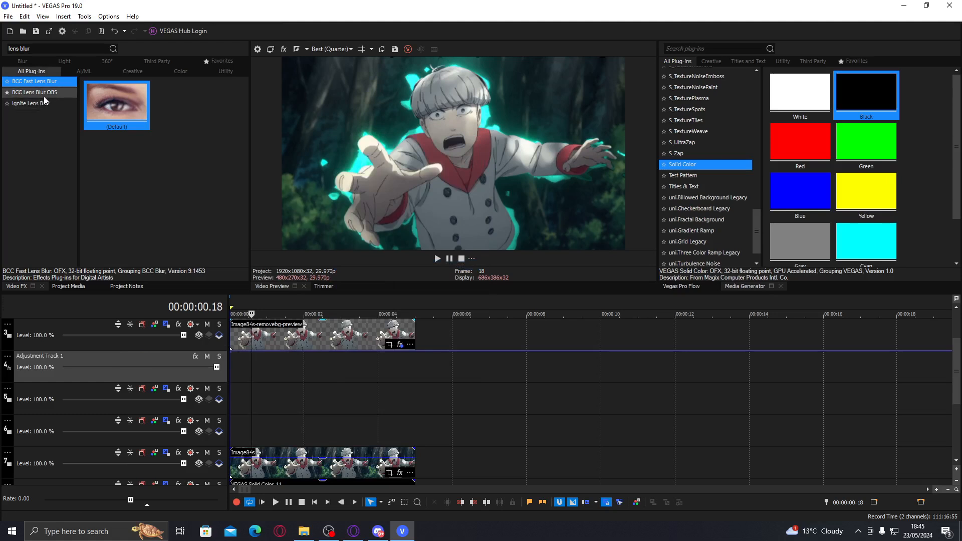
pyautogui.moveTo(113, 214); pyautogui.dragTo(269, 367)
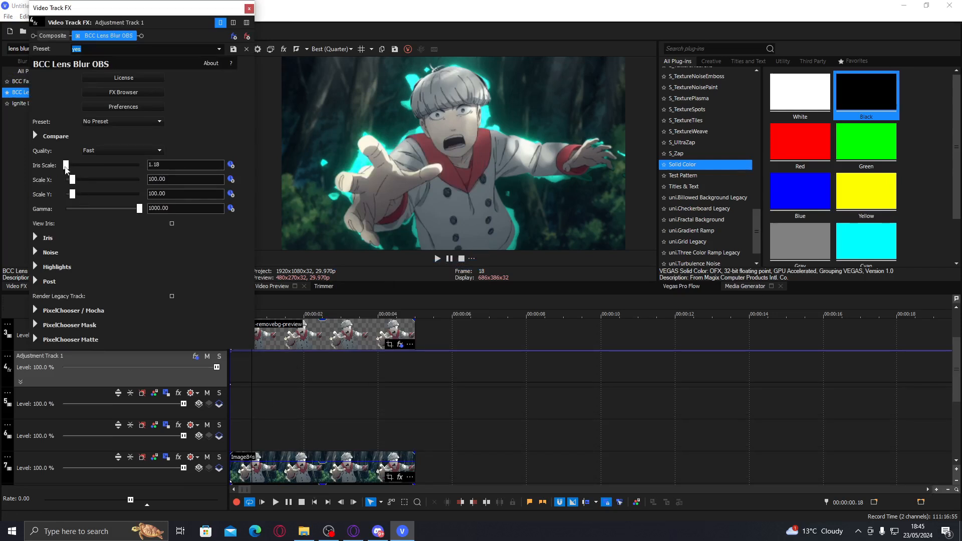
pyautogui.moveTo(69, 169); pyautogui.dragTo(66, 170)
pyautogui.click(249, 9)
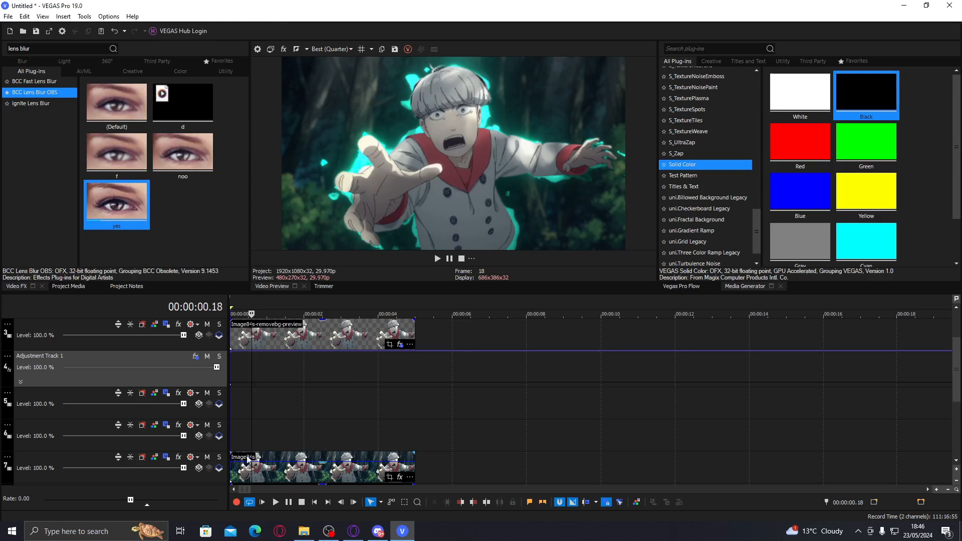
# Place Image90.png from the project media at the start of track 6, above Image84s, and solo that track.
pyautogui.click(60, 286)
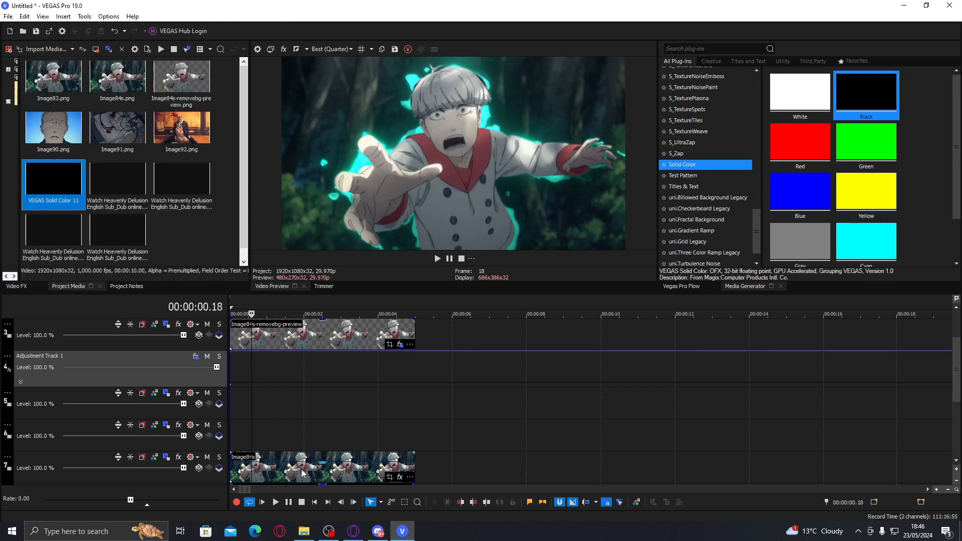
pyautogui.click(302, 466)
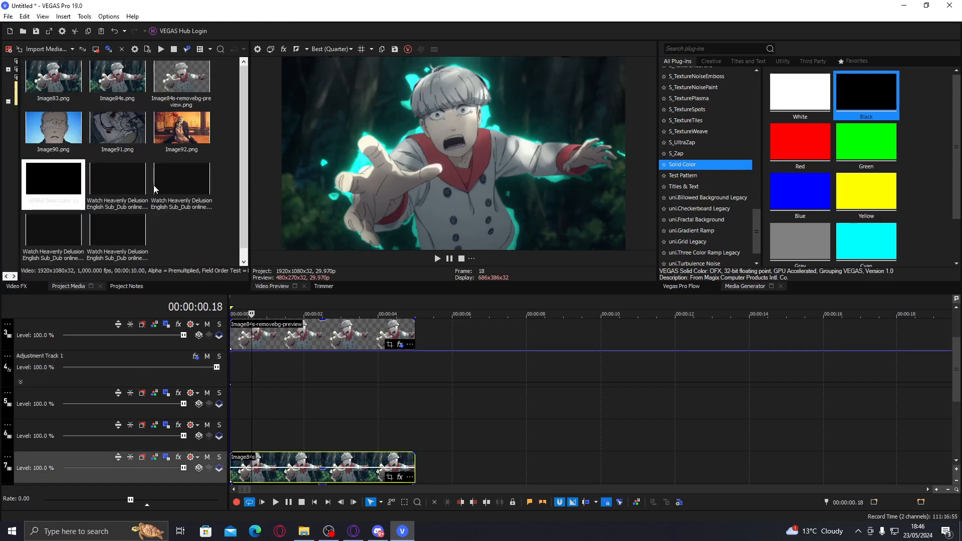
pyautogui.click(195, 228)
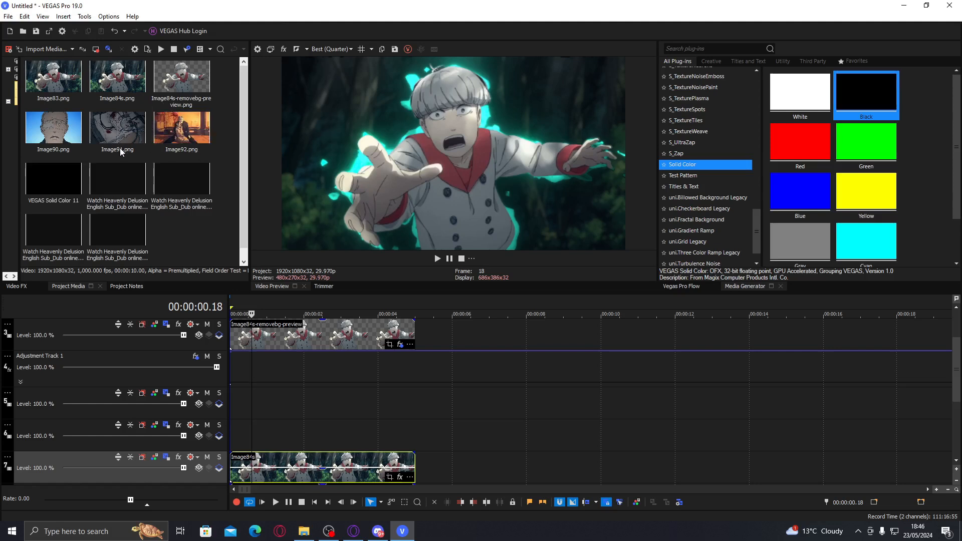
pyautogui.moveTo(74, 150); pyautogui.dragTo(266, 437)
pyautogui.click(258, 437)
pyautogui.click(219, 425)
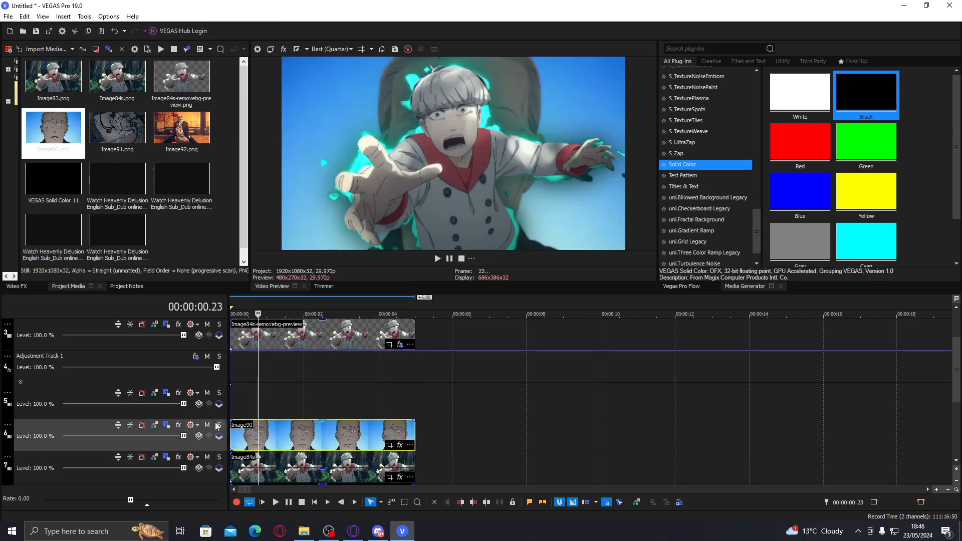
# Search the video effects for "two" and apply the default BCC Two Way Key to the Image90 clip.
pyautogui.click(20, 286)
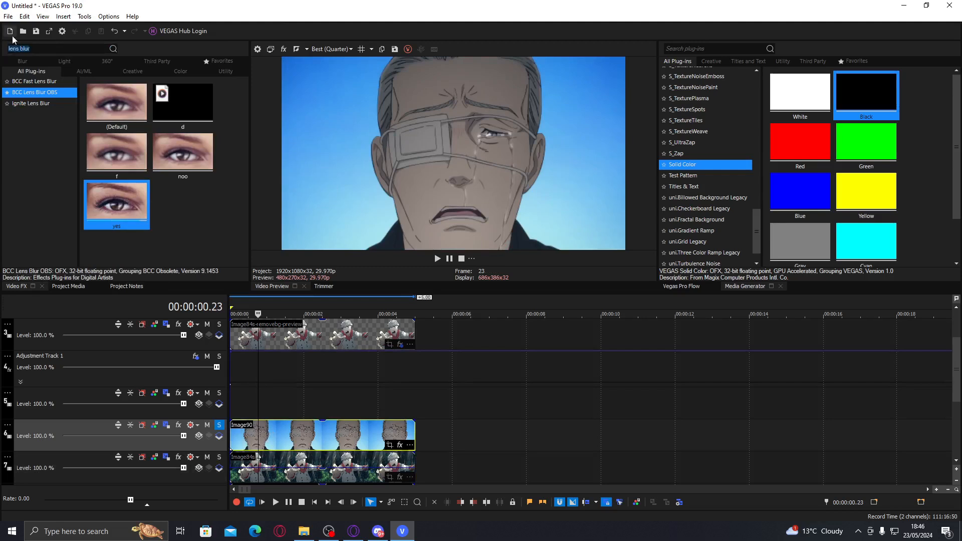
pyautogui.write('two')
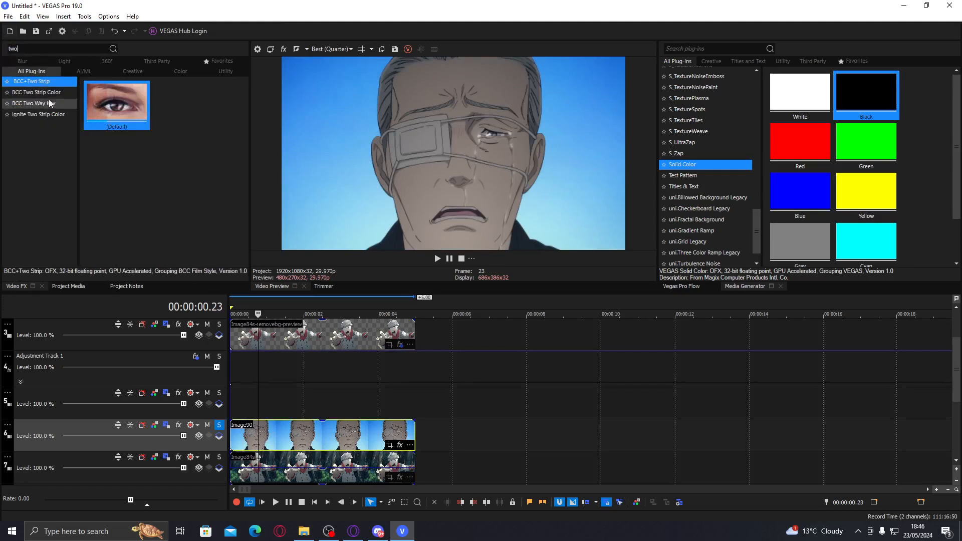
pyautogui.click(49, 103)
pyautogui.doubleClick(130, 112)
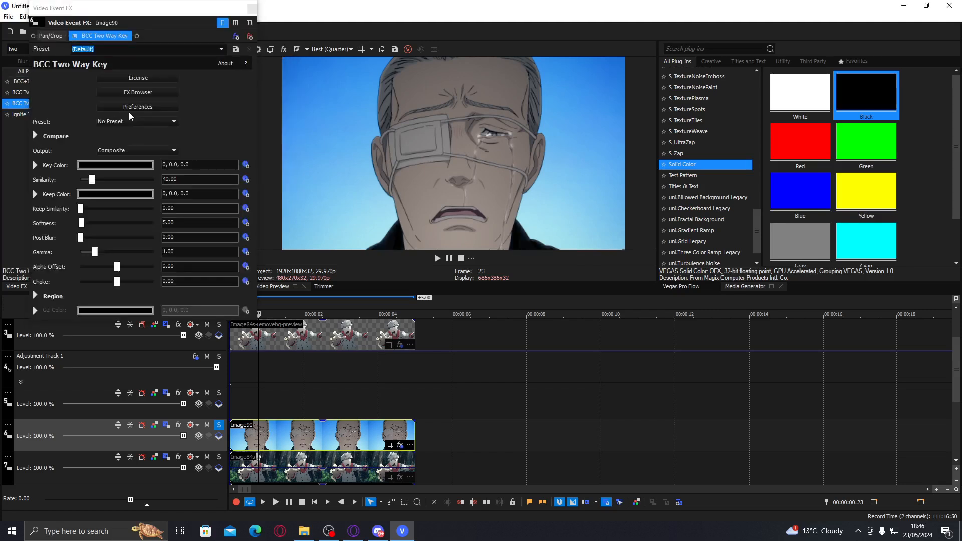
# Sample the blue sky in the preview as the Two Way Key's key color and set similarity to about 66.
pyautogui.click(115, 165)
pyautogui.click(104, 178)
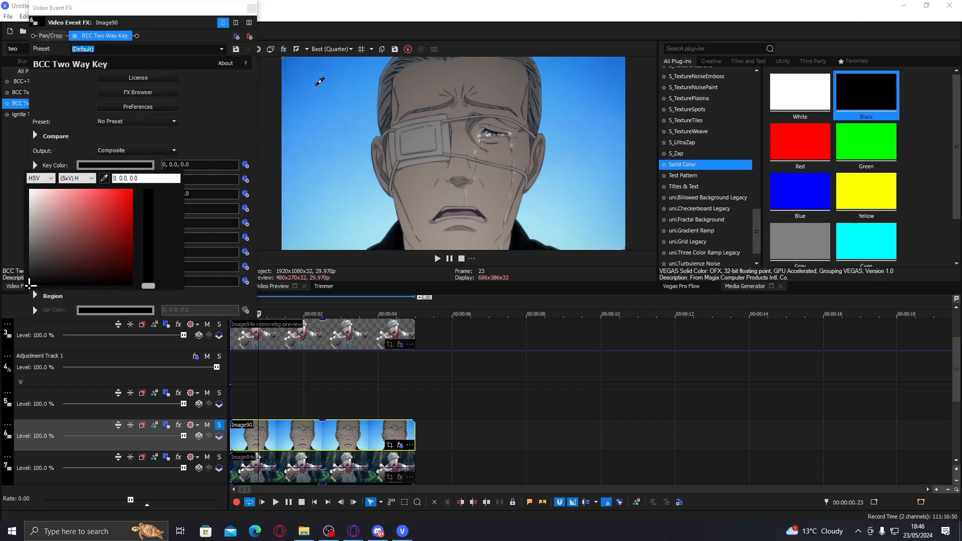
pyautogui.click(319, 81)
pyautogui.moveTo(91, 181); pyautogui.dragTo(100, 184)
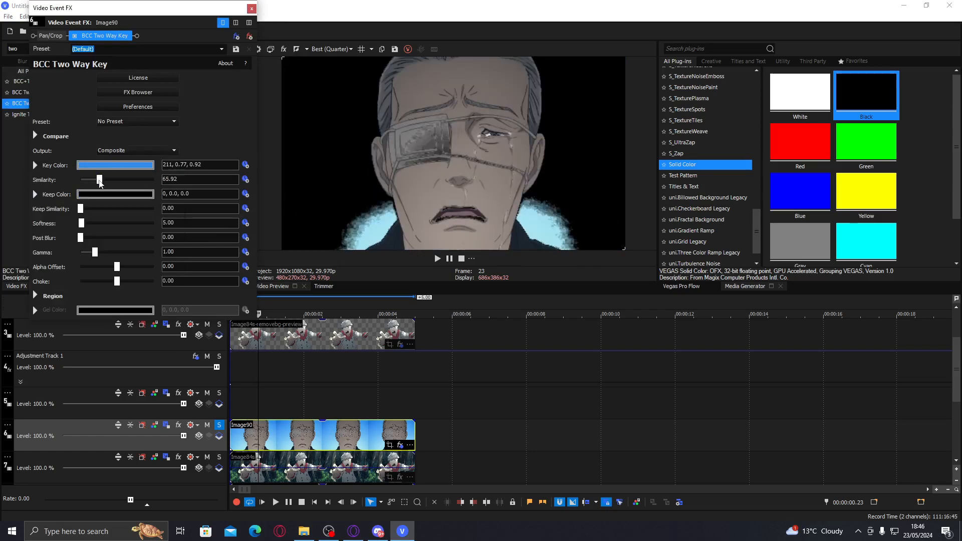
# Set the Two Way Key's key color to 188, 1.0, 0.99, similarity to 72.86, softness to 0, post blur to 7.48 and gamma to 0.
pyautogui.click(101, 166)
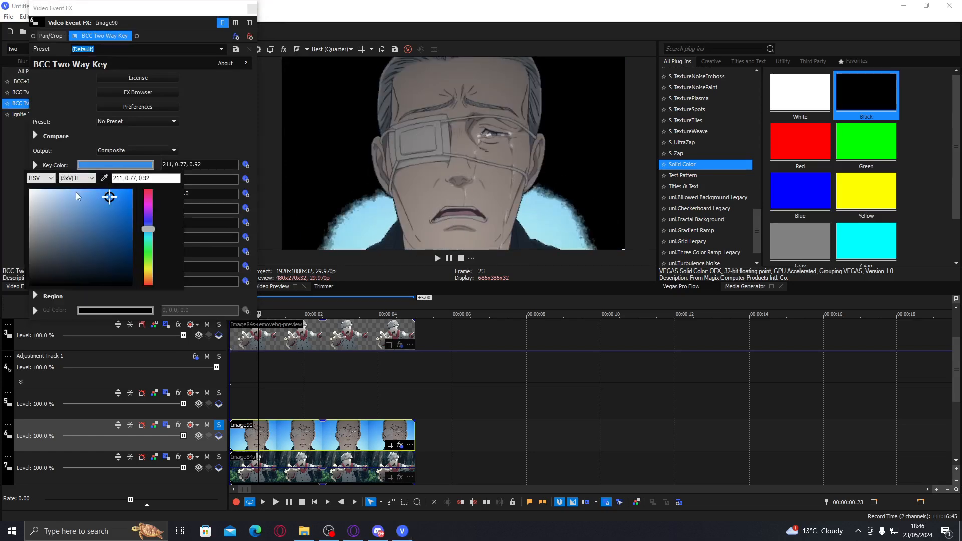
pyautogui.moveTo(109, 197); pyautogui.dragTo(131, 191)
pyautogui.moveTo(148, 229); pyautogui.dragTo(148, 235)
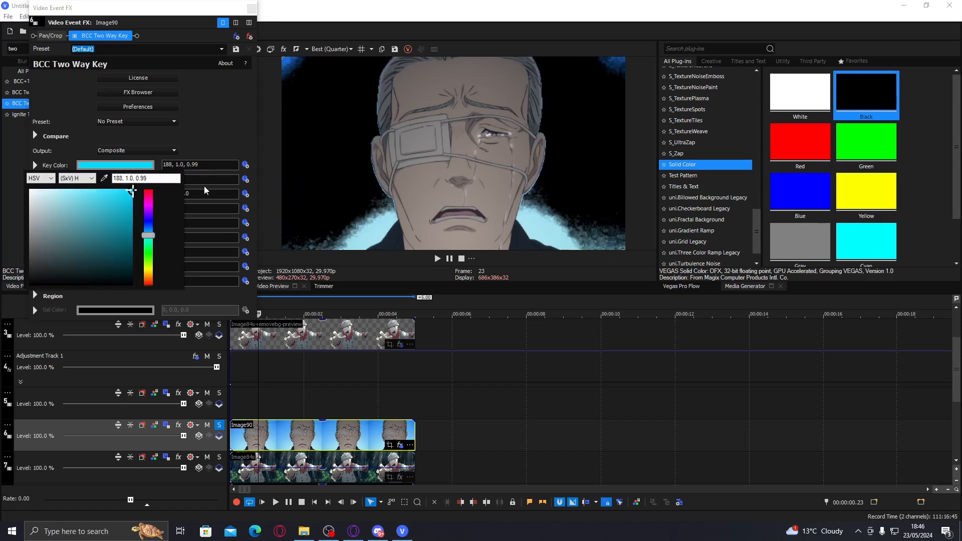
pyautogui.click(201, 189)
pyautogui.moveTo(98, 181); pyautogui.dragTo(103, 181)
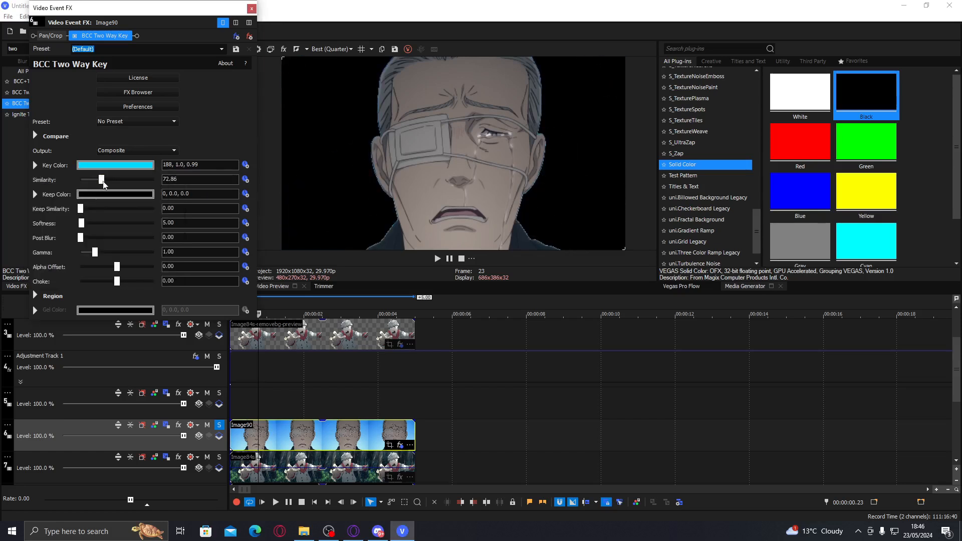
pyautogui.moveTo(80, 239)
pyautogui.mouseDown()
pyautogui.moveTo(84, 224)
pyautogui.moveTo(89, 254)
pyautogui.moveTo(66, 252)
pyautogui.mouseUp()
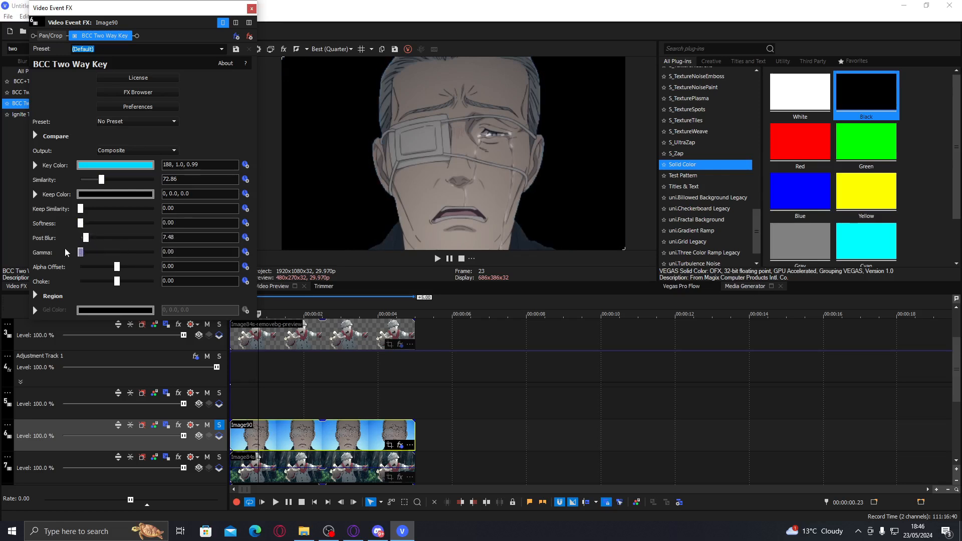
pyautogui.click(251, 8)
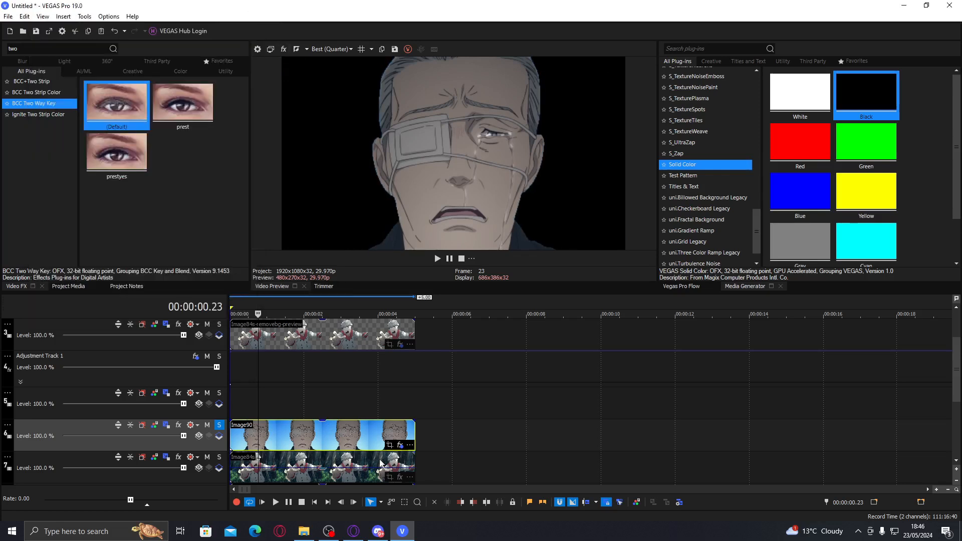
# Reposition and slightly enlarge Image90 with Pan/Crop at frame 0 so the man's face fills the left side of the picture behind the character.
pyautogui.click(390, 445)
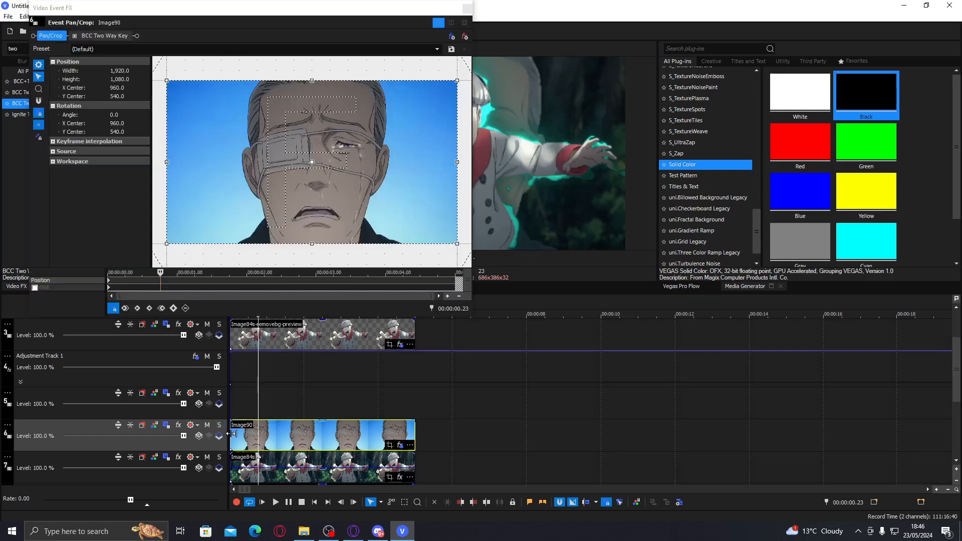
pyautogui.click(231, 434)
pyautogui.moveTo(352, 11); pyautogui.dragTo(168, 12)
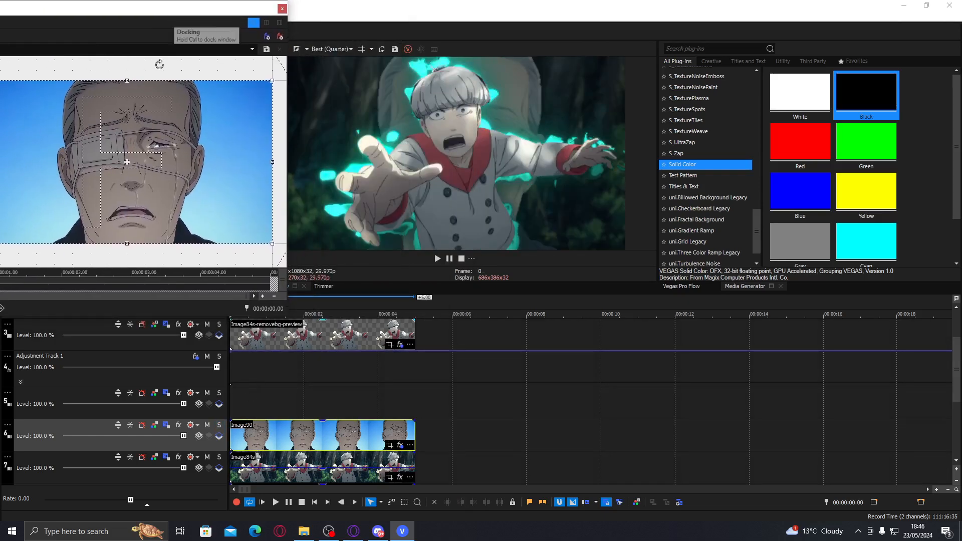
pyautogui.moveTo(194, 202); pyautogui.dragTo(327, 203)
pyautogui.moveTo(218, 11); pyautogui.dragTo(94, 12)
pyautogui.moveTo(62, 185); pyautogui.dragTo(39, 183)
pyautogui.press('Down')
pyautogui.press('Down')
pyautogui.press('Down')
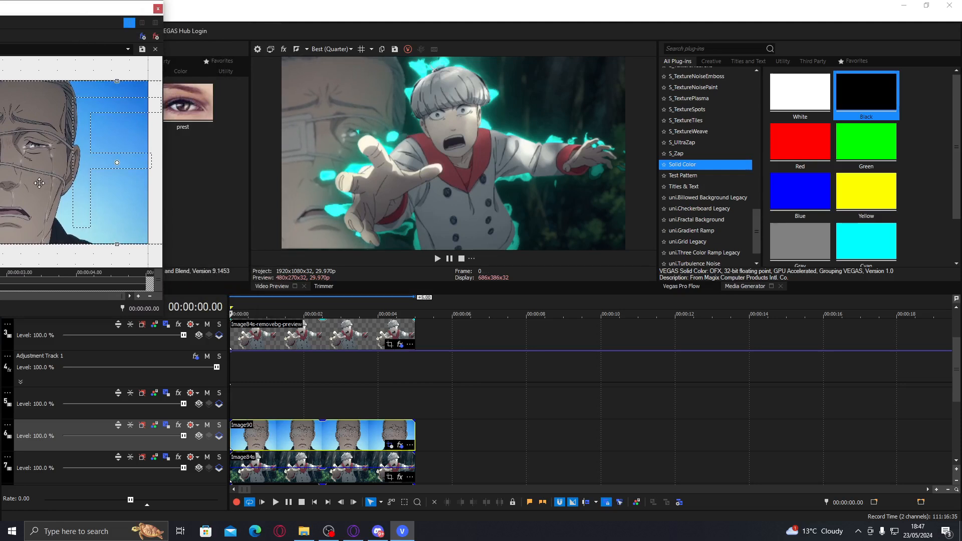
pyautogui.moveTo(53, 243); pyautogui.dragTo(29, 221)
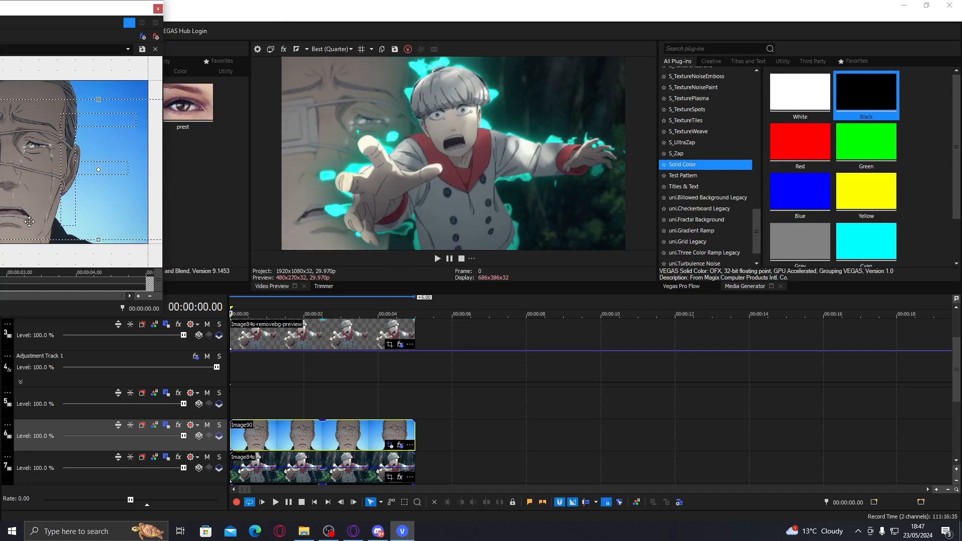
pyautogui.click(158, 9)
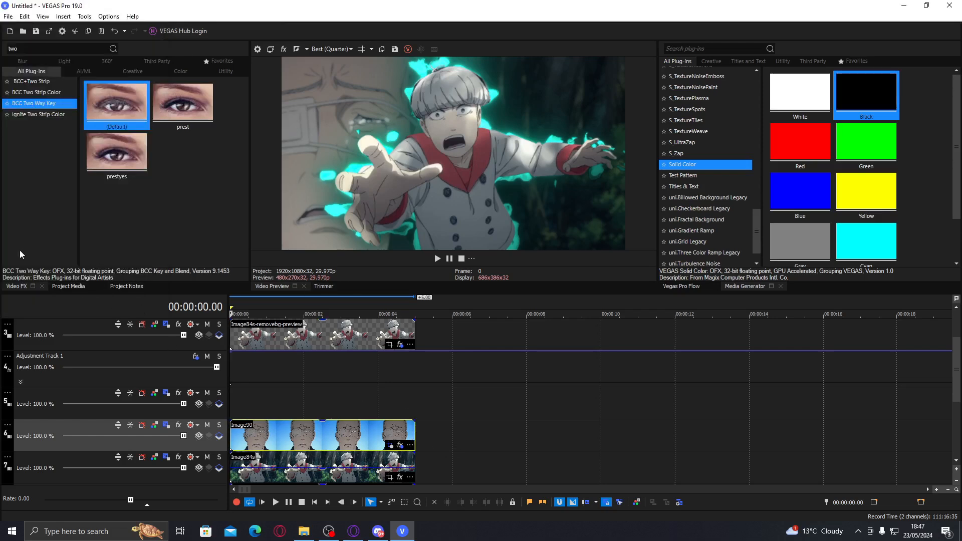
# Place Image91.png from the project media at the start of track 5, above the Image90 clip.
pyautogui.click(69, 287)
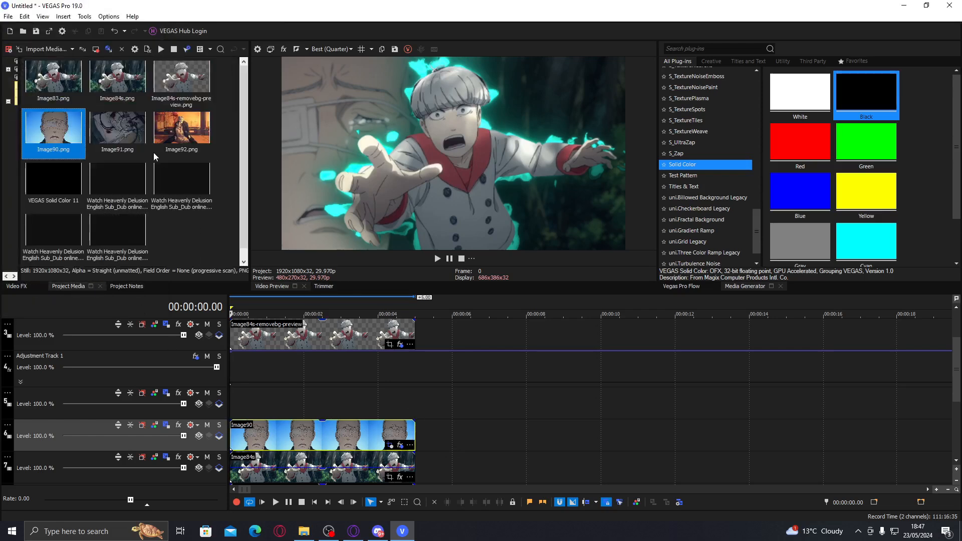
pyautogui.click(181, 153)
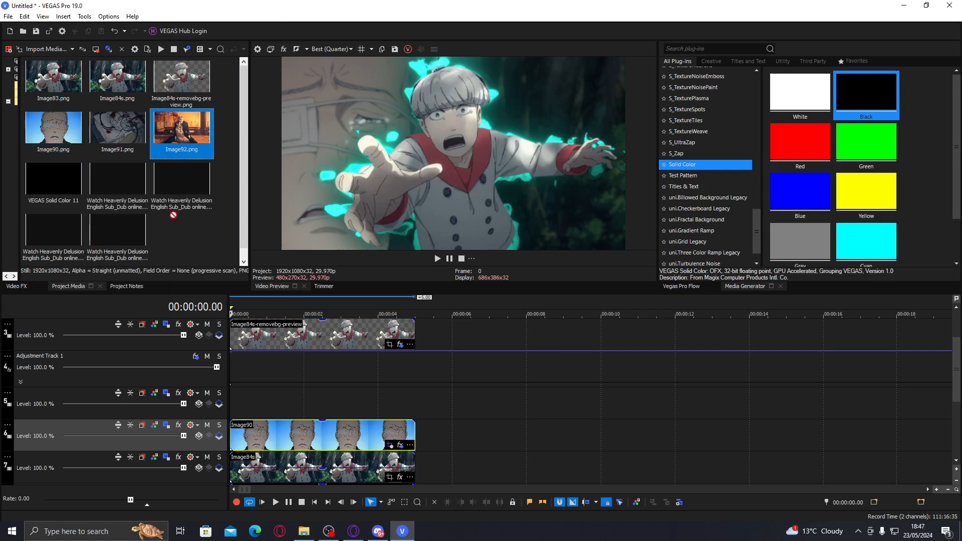
pyautogui.moveTo(115, 143); pyautogui.dragTo(220, 401)
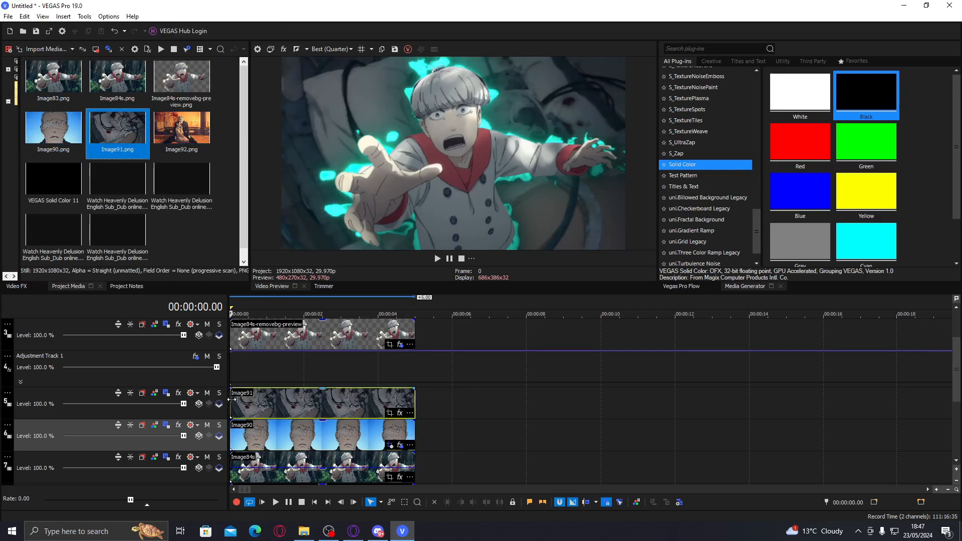
# Shift Image91 to the right with Pan/Crop at frame 0, setting the X center to 608.6 and the Y center to 536.7.
pyautogui.click(232, 401)
pyautogui.click(391, 411)
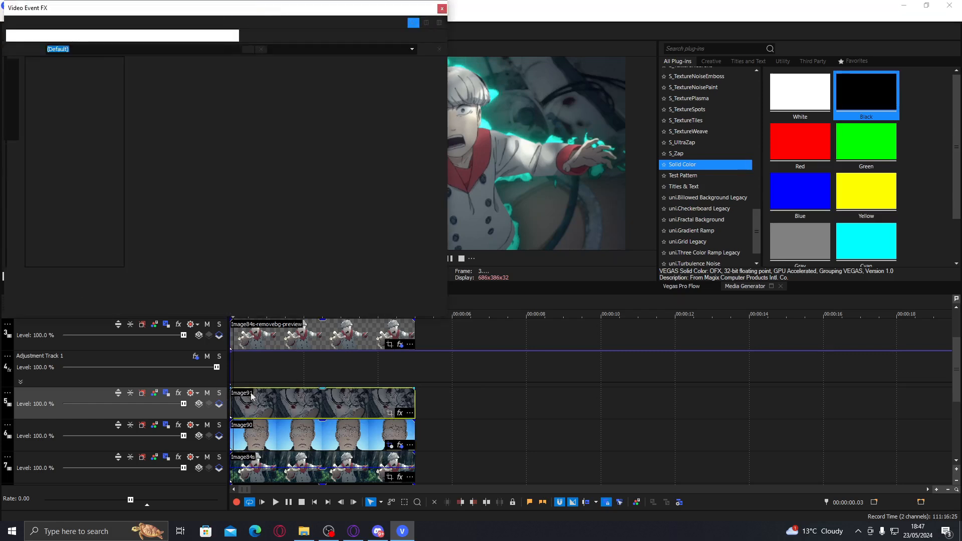
pyautogui.moveTo(323, 12); pyautogui.dragTo(254, 12)
pyautogui.moveTo(268, 185); pyautogui.dragTo(214, 186)
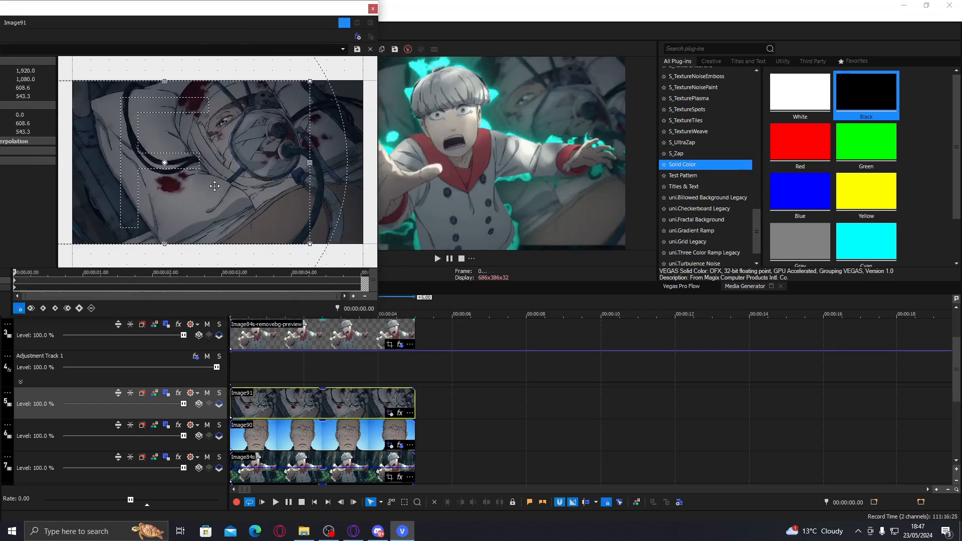
pyautogui.press('Up')
pyautogui.press('Up')
pyautogui.press('Up')
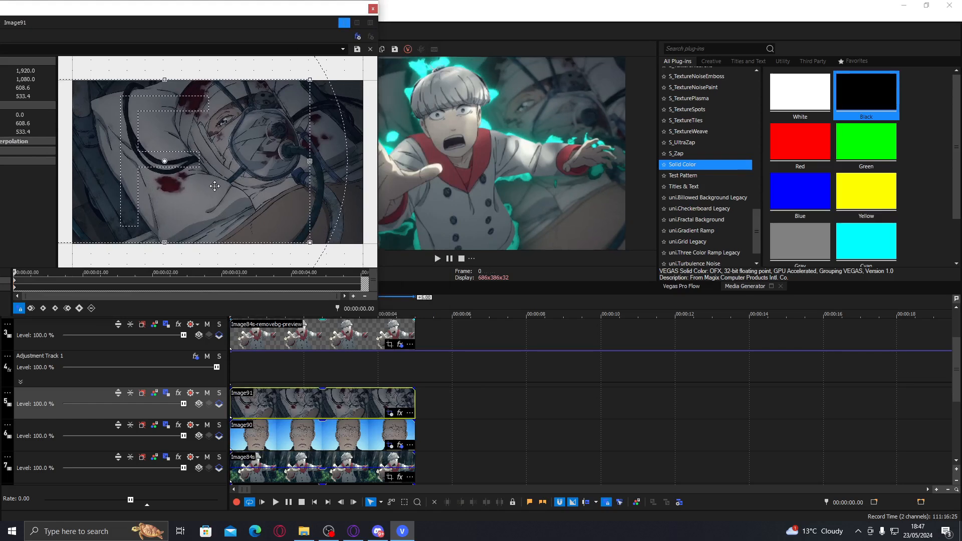
pyautogui.press('Down')
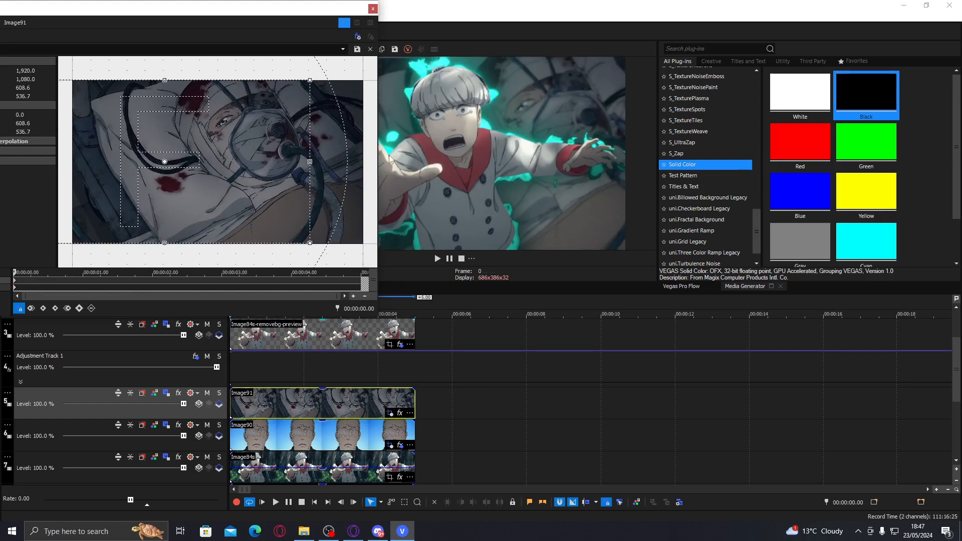
pyautogui.click(373, 9)
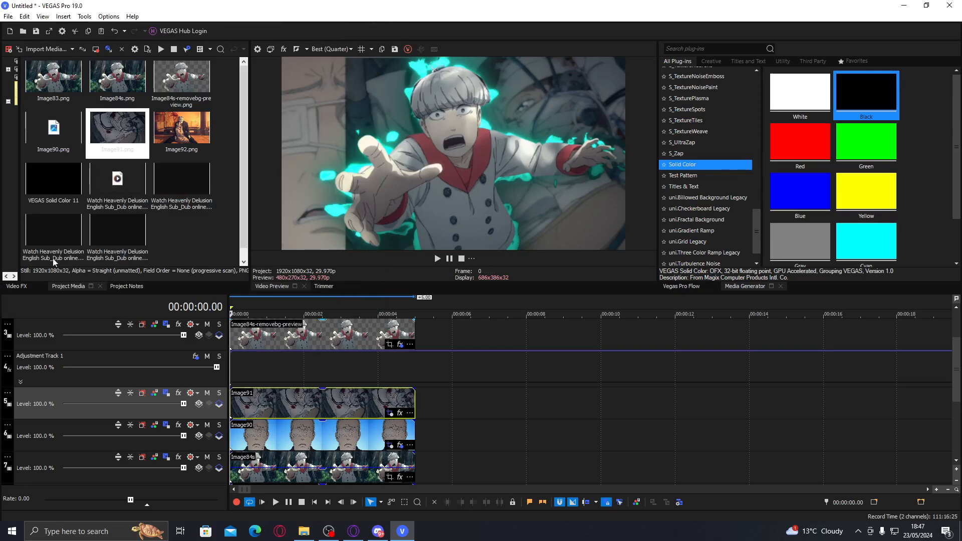
# Find the Bézier Masking effect among the video effects and apply its default preset to the Image91 clip.
pyautogui.click(18, 286)
pyautogui.moveTo(47, 52); pyautogui.dragTo(1, 30)
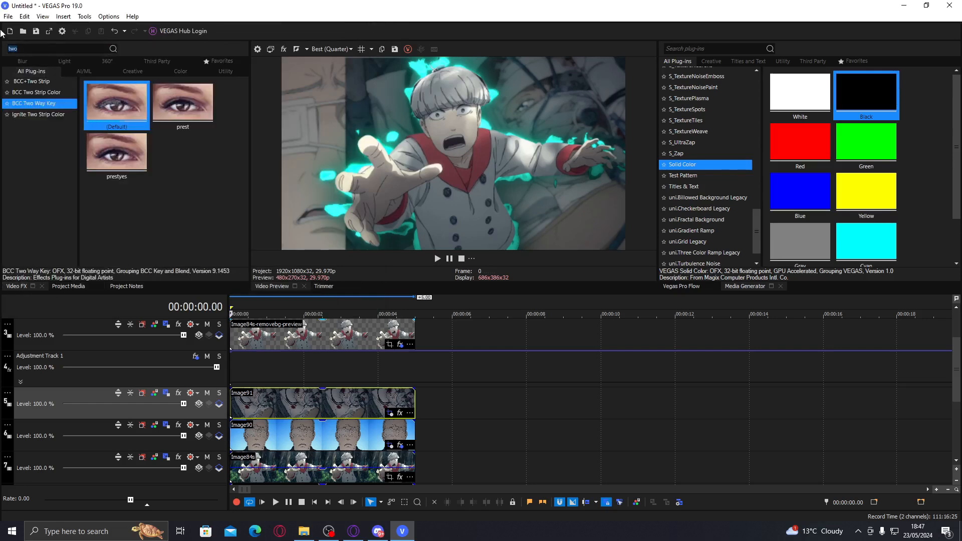
pyautogui.write('mask')
pyautogui.click(47, 93)
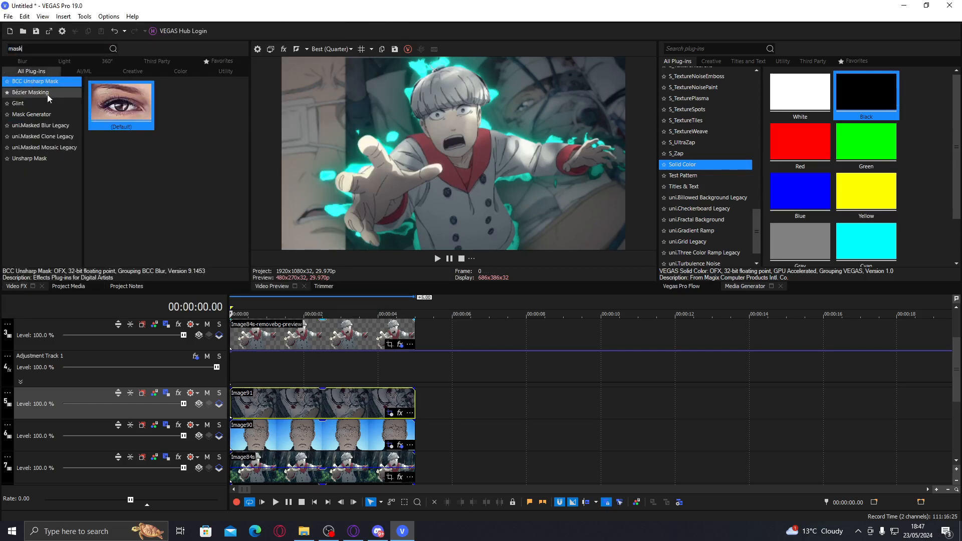
pyautogui.doubleClick(132, 113)
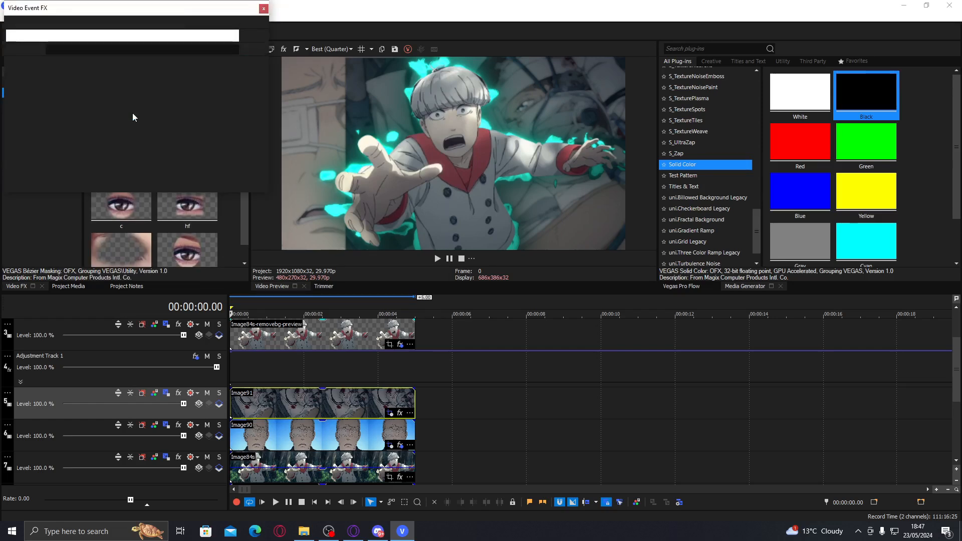
# Reshape Image91's rectangular Mask 1 to width 0.653 and height 1.000, with feather 21.429 and location 0.888, 0.500.
pyautogui.moveTo(453, 218); pyautogui.dragTo(452, 251)
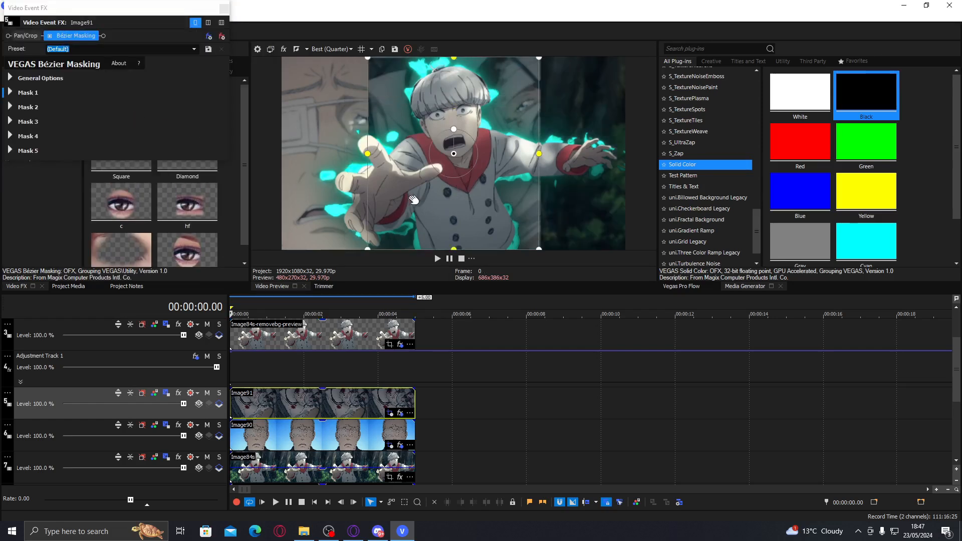
pyautogui.moveTo(411, 199); pyautogui.dragTo(485, 209)
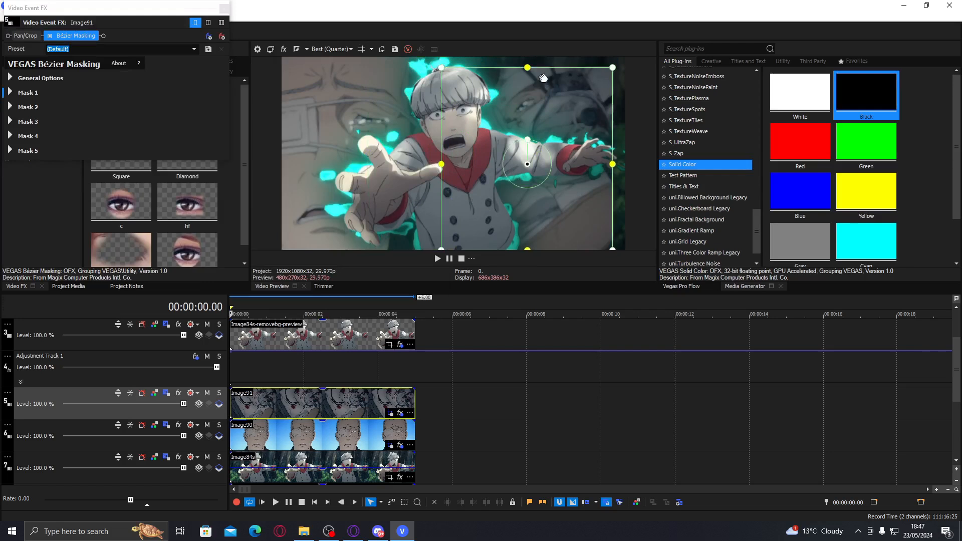
pyautogui.moveTo(542, 78); pyautogui.dragTo(539, 71)
pyautogui.moveTo(626, 158); pyautogui.dragTo(637, 160)
pyautogui.moveTo(506, 125); pyautogui.dragTo(549, 123)
pyautogui.click(10, 92)
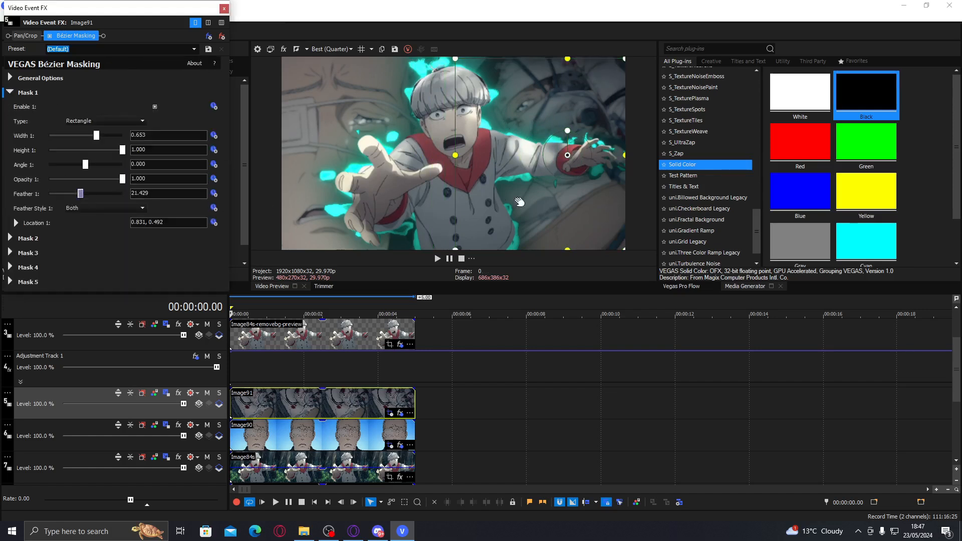
pyautogui.moveTo(508, 195); pyautogui.dragTo(528, 189)
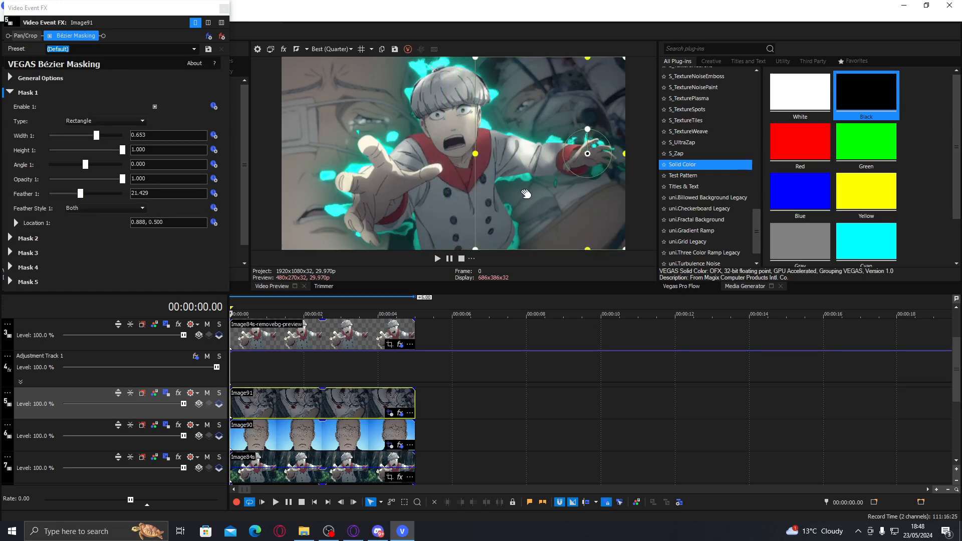
pyautogui.click(223, 9)
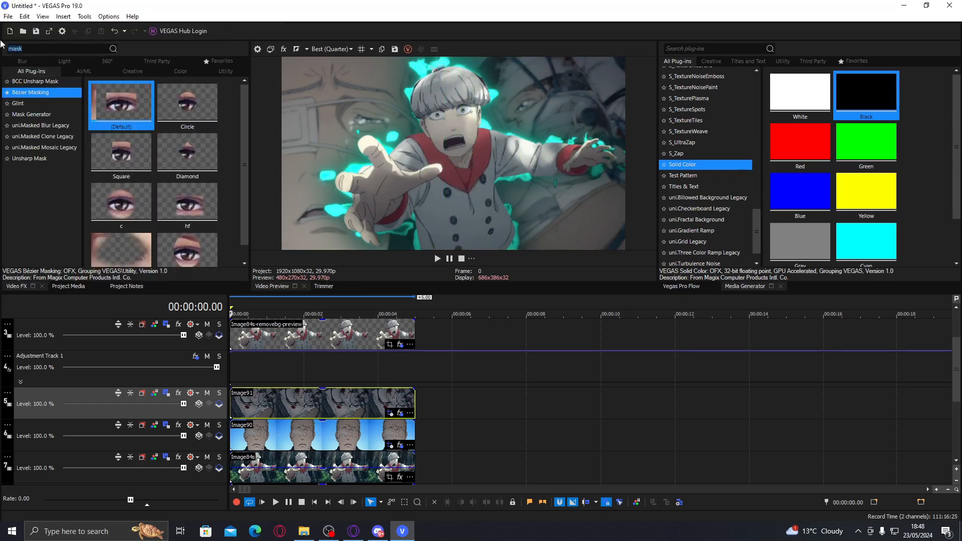
# Apply S_DissolveLuma to the Image90 clip with a dissolve amount of 0.565 and softness of 0.551.
pyautogui.write('lum')
pyautogui.click(72, 114)
pyautogui.moveTo(125, 111); pyautogui.dragTo(302, 444)
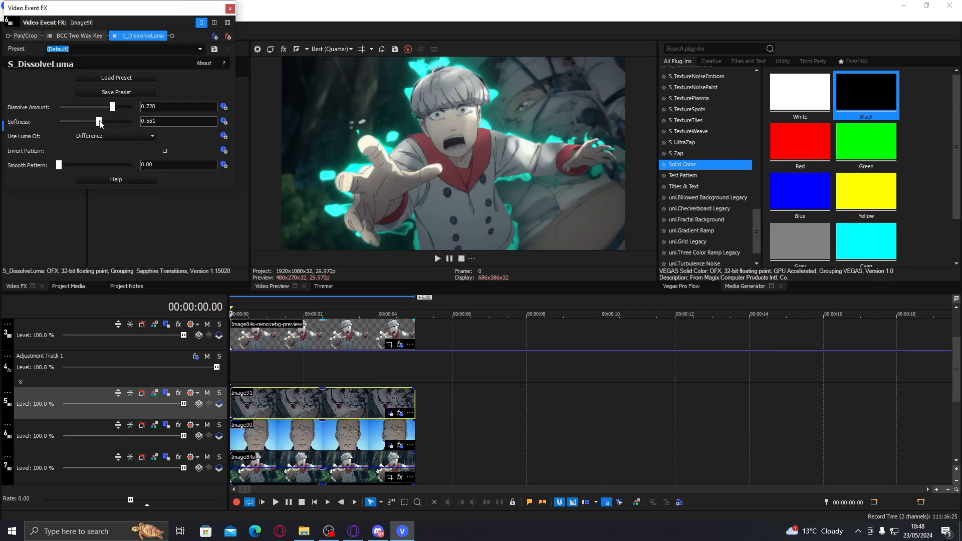
pyautogui.moveTo(84, 114); pyautogui.dragTo(99, 109)
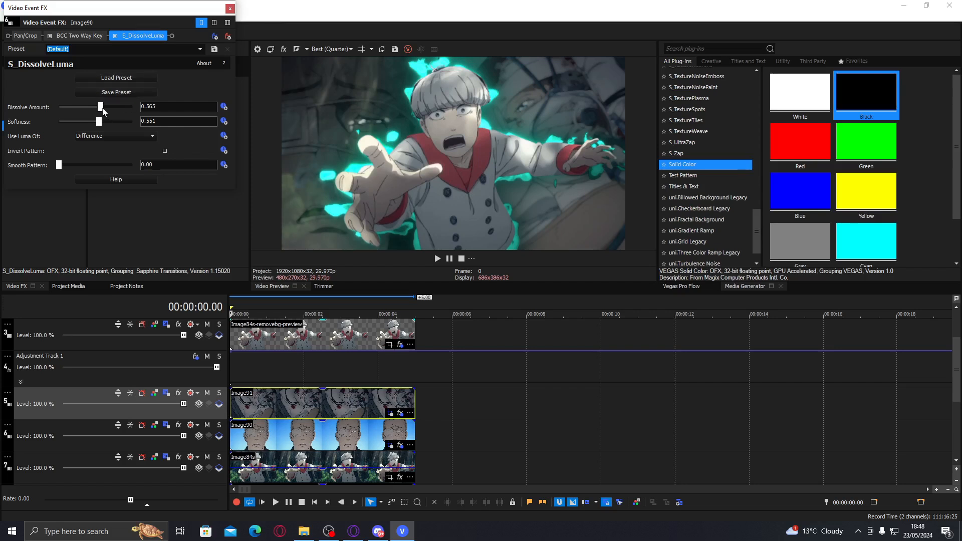
pyautogui.click(230, 9)
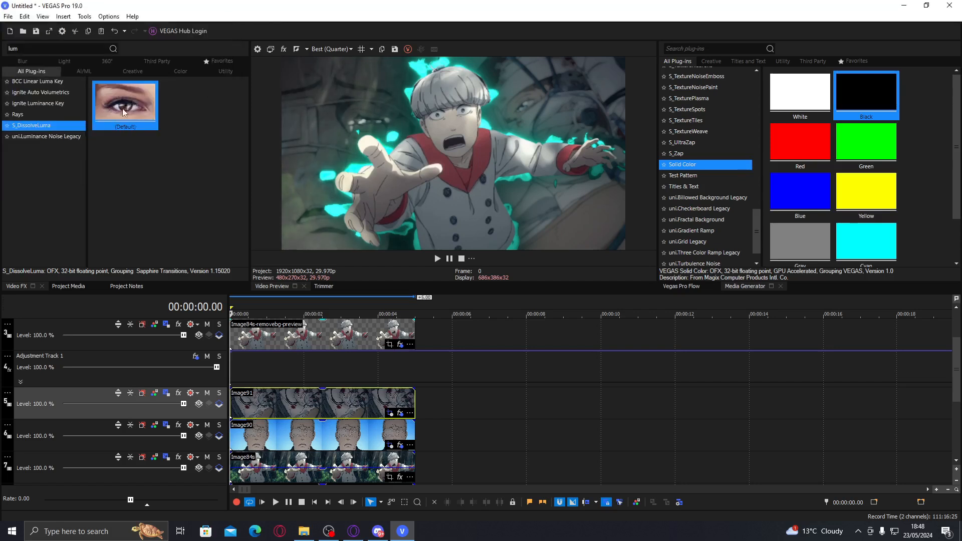
# Apply S_DissolveLuma to the Image91 clip with a dissolve amount of 0.401 and softness of 0.476.
pyautogui.moveTo(290, 406); pyautogui.dragTo(292, 405)
pyautogui.click(106, 108)
pyautogui.click(94, 121)
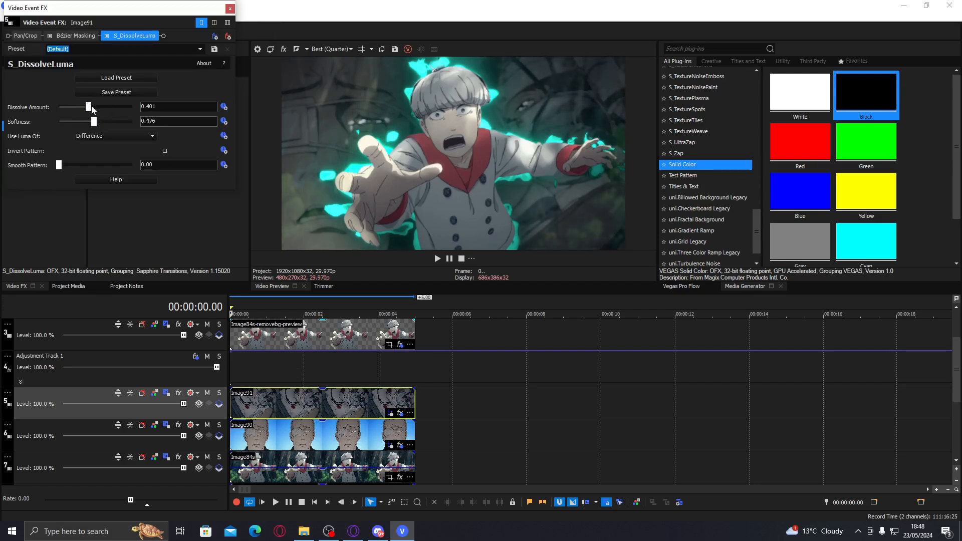
pyautogui.click(230, 9)
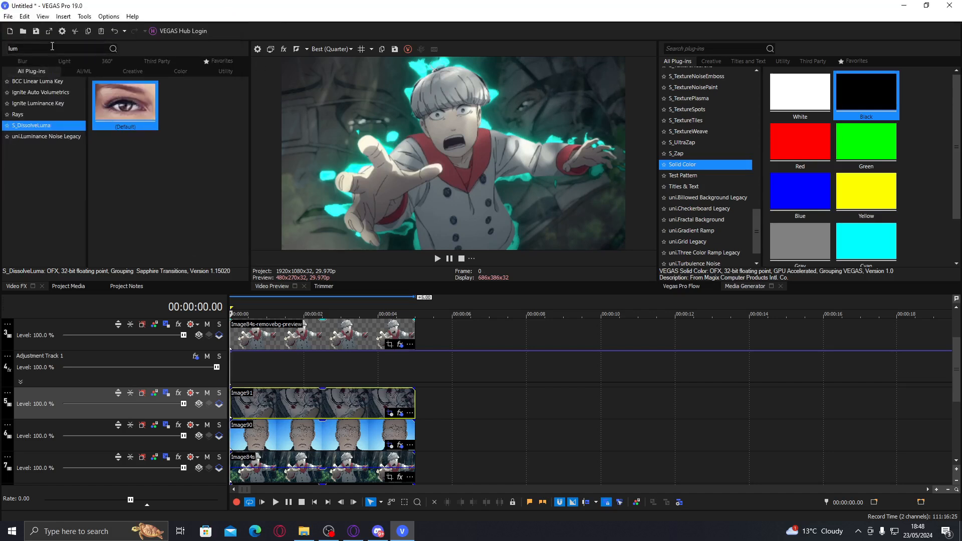
# Split the Image91 clip near frame 14 and set the time selection to the full length of the Image84s-removebg-preview clip.
pyautogui.press('space')
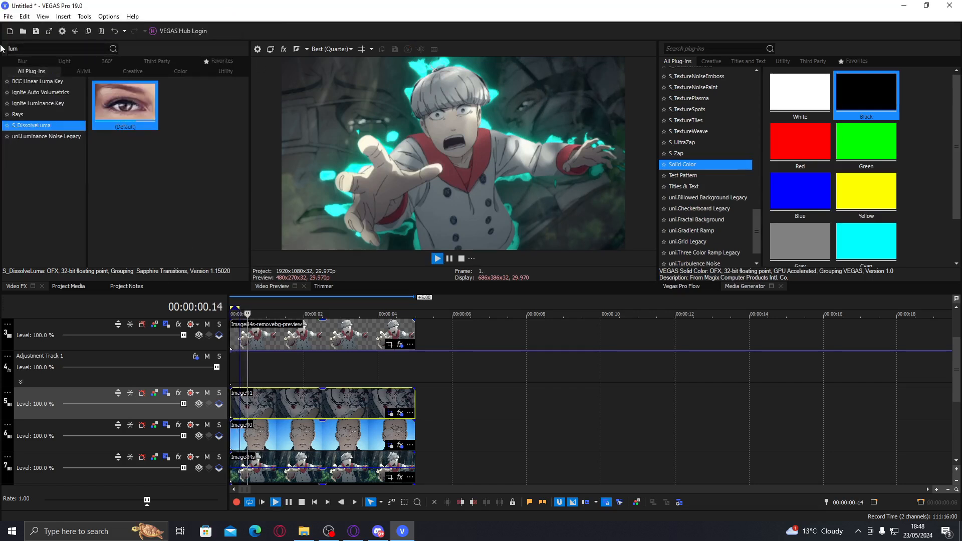
pyautogui.press('s')
pyautogui.press('space')
pyautogui.doubleClick(307, 336)
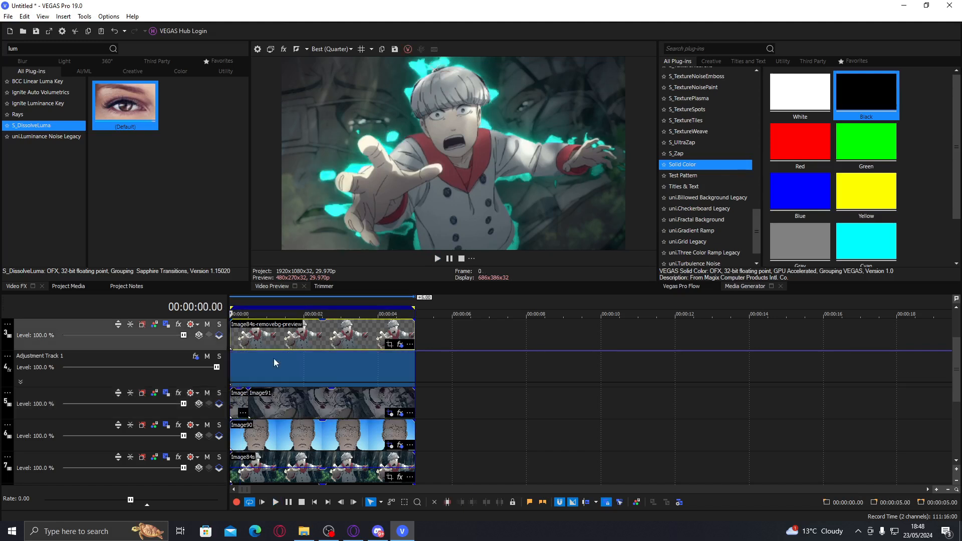
# Apply the Ignite Spherical Warp effect with the "yes" preset to Adjustment Track 1.
pyautogui.click(273, 359)
pyautogui.click(31, 51)
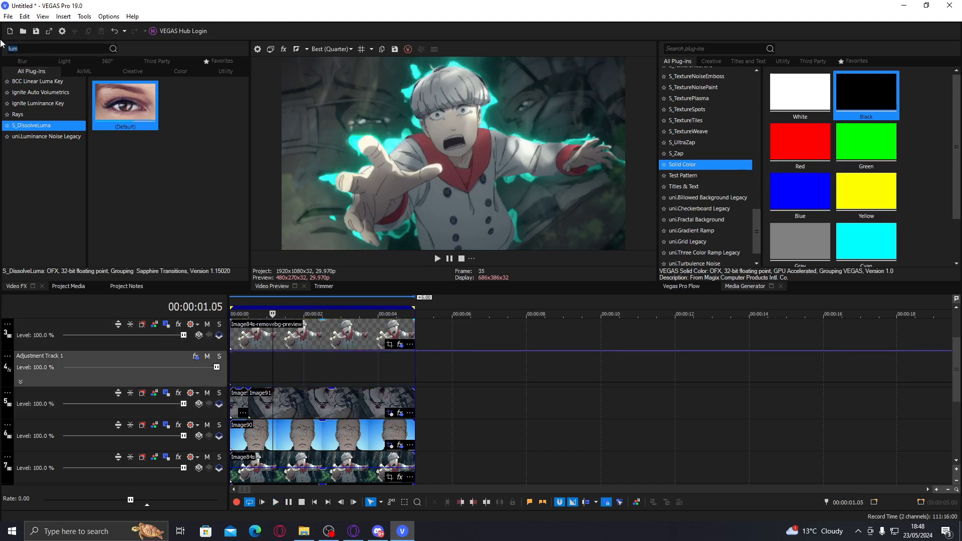
pyautogui.write('igni')
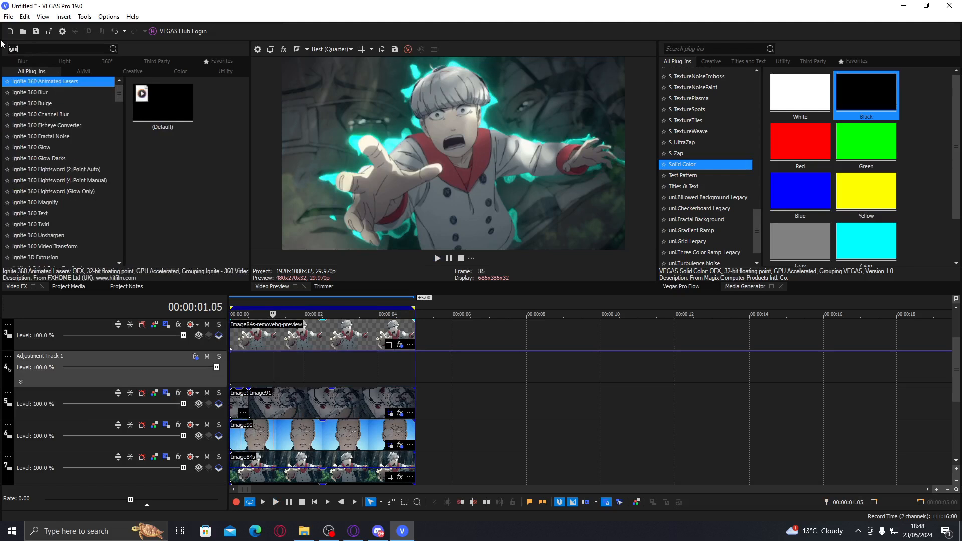
pyautogui.write('te spher')
pyautogui.click(61, 93)
pyautogui.click(118, 107)
pyautogui.moveTo(183, 103); pyautogui.dragTo(301, 375)
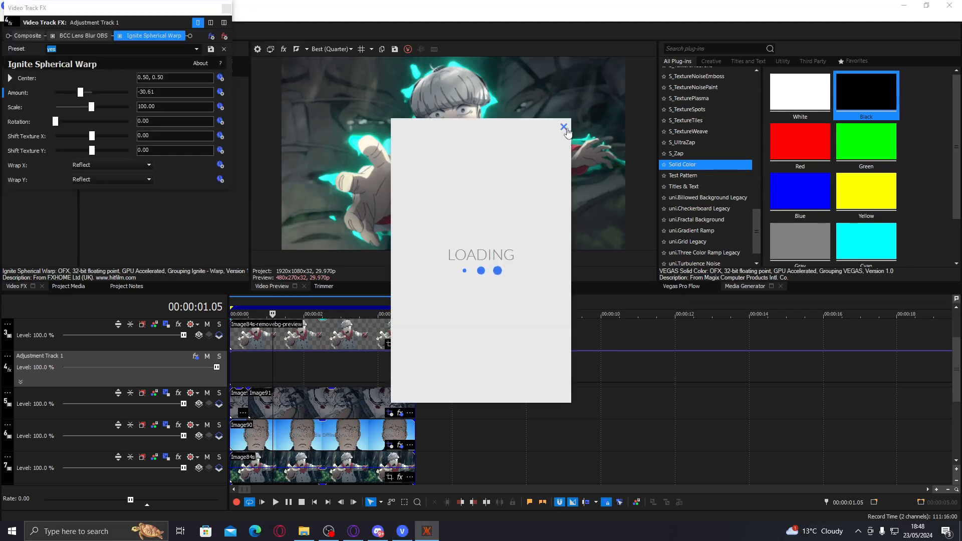
# Set the Spherical Warp amount to -31.97 and keep its scale at the default 100.00.
pyautogui.moveTo(81, 94); pyautogui.dragTo(92, 111)
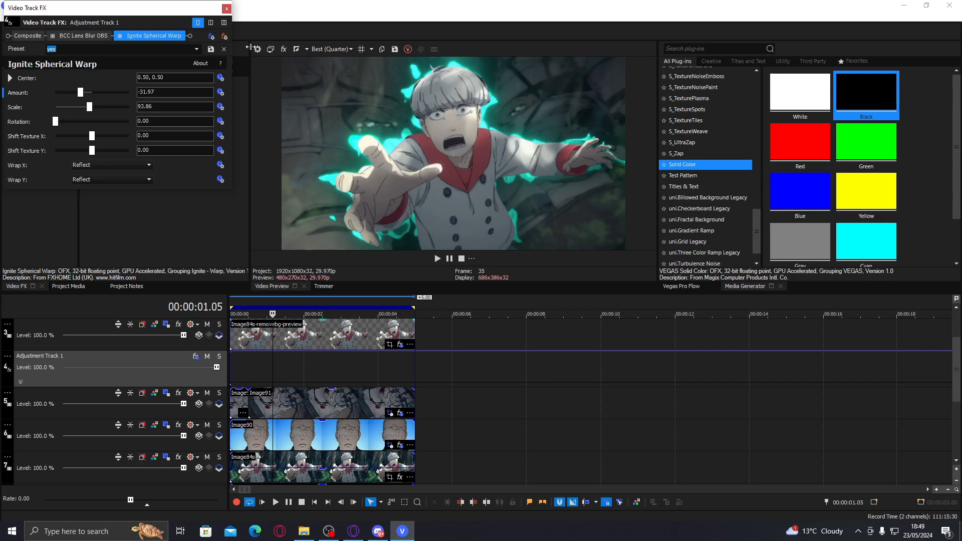
pyautogui.doubleClick(92, 108)
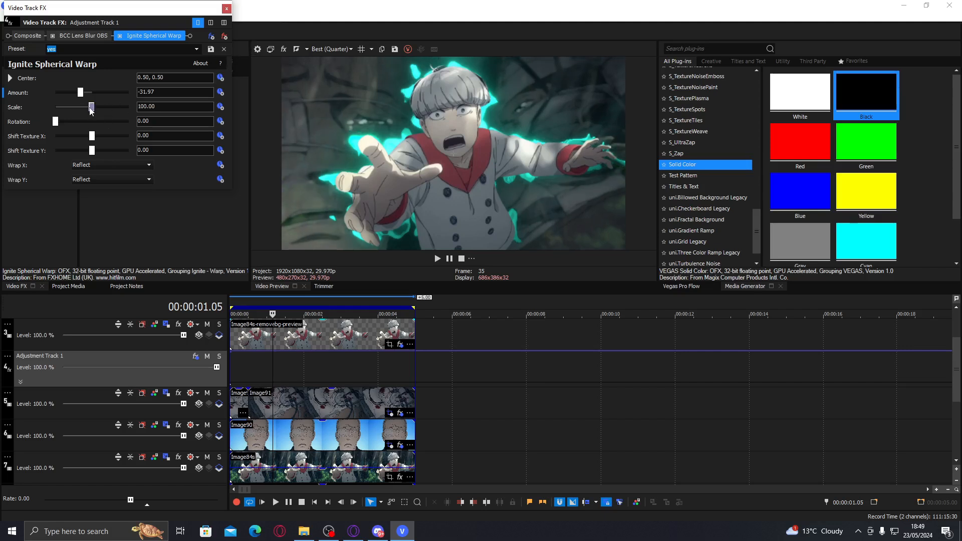
pyautogui.click(226, 9)
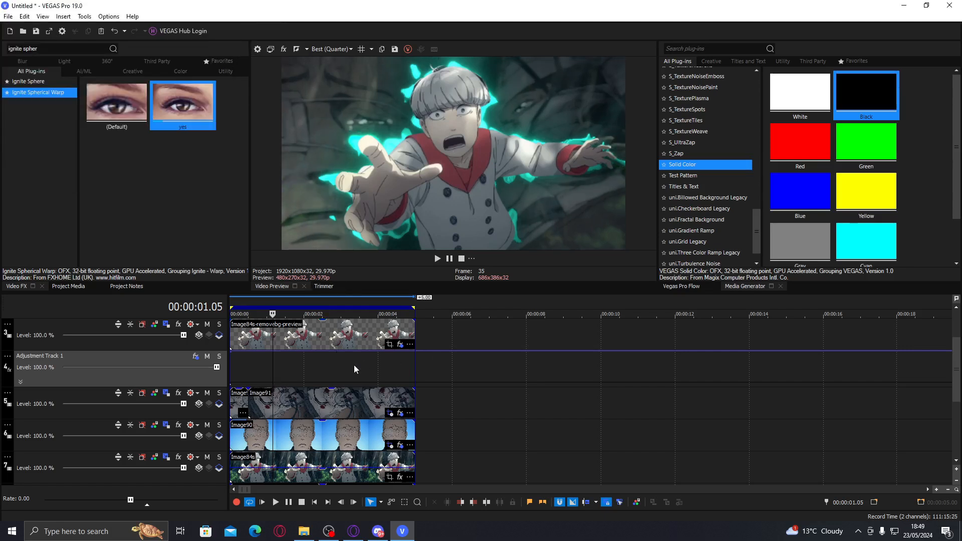
pyautogui.click(49, 47)
pyautogui.write('hs')
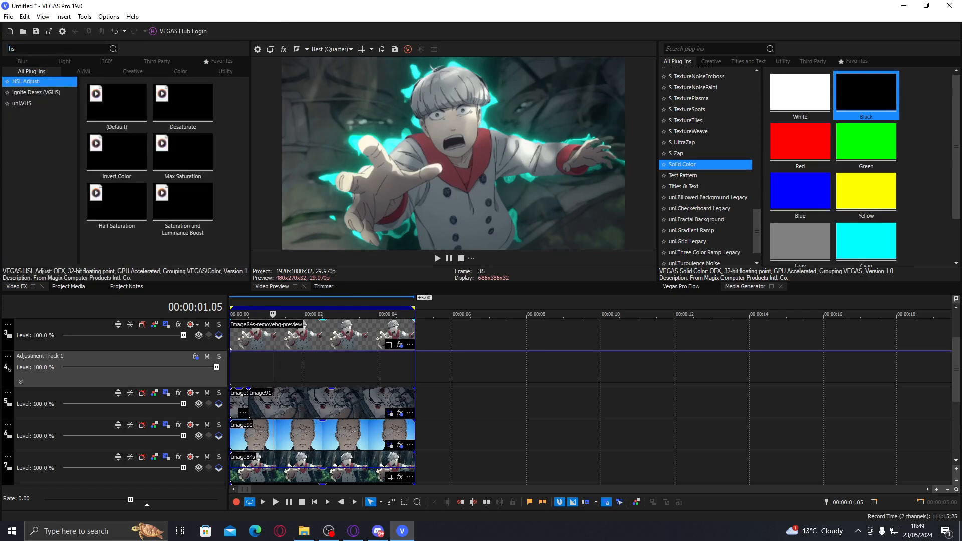
pyautogui.press('BackSpace')
pyautogui.write('alft')
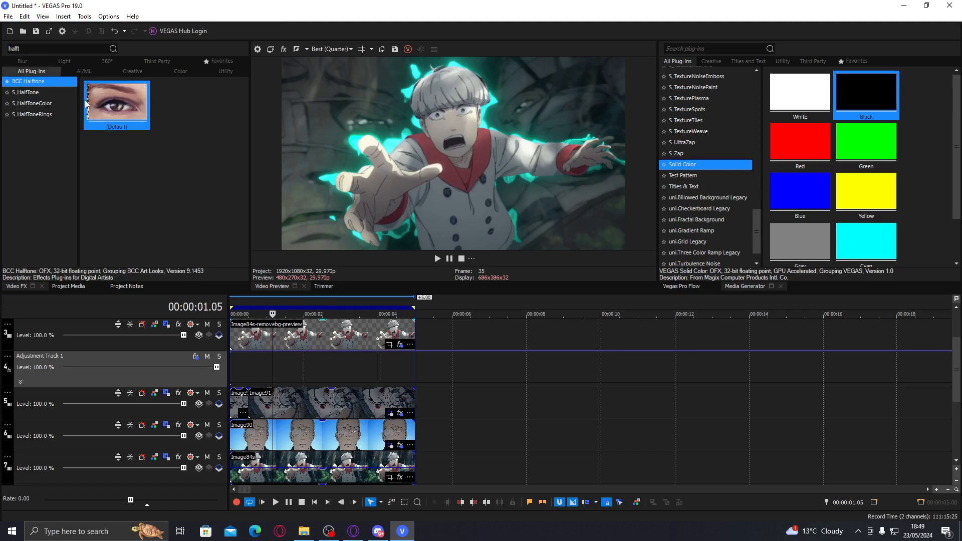
pyautogui.doubleClick(17, 50)
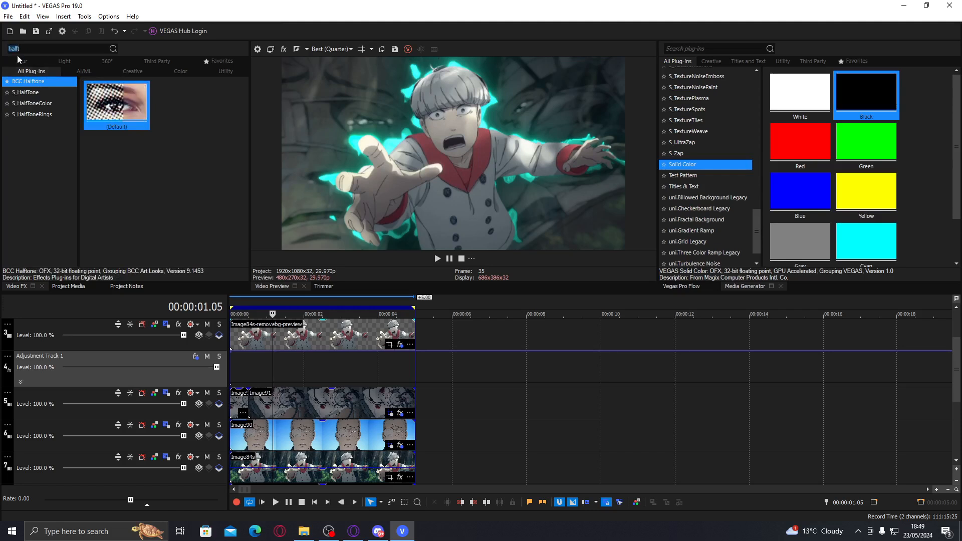
pyautogui.press('BackSpace')
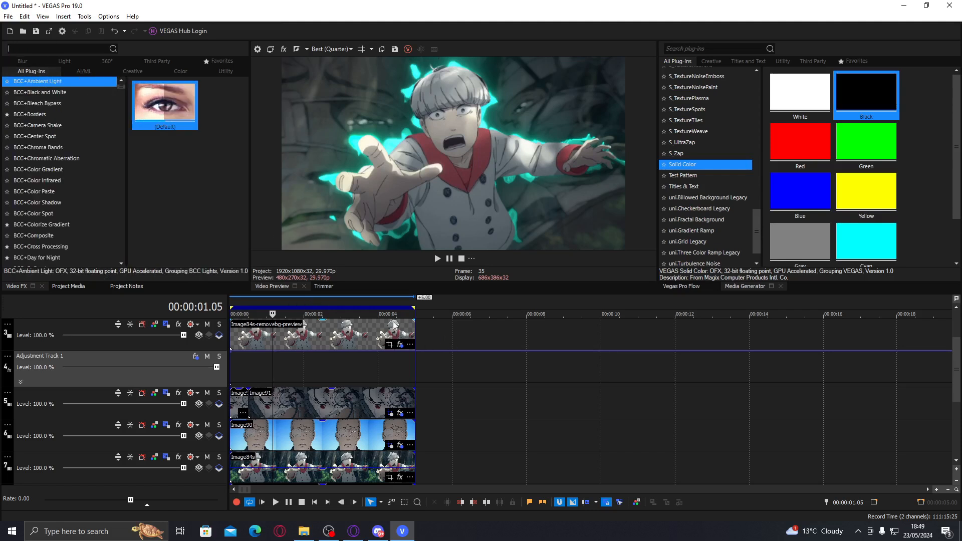
# Insert a new video track at the head of the track list and make the empty track 2 active.
pyautogui.click(321, 334)
pyautogui.hotkey('ctrl', 'shift', 'q')
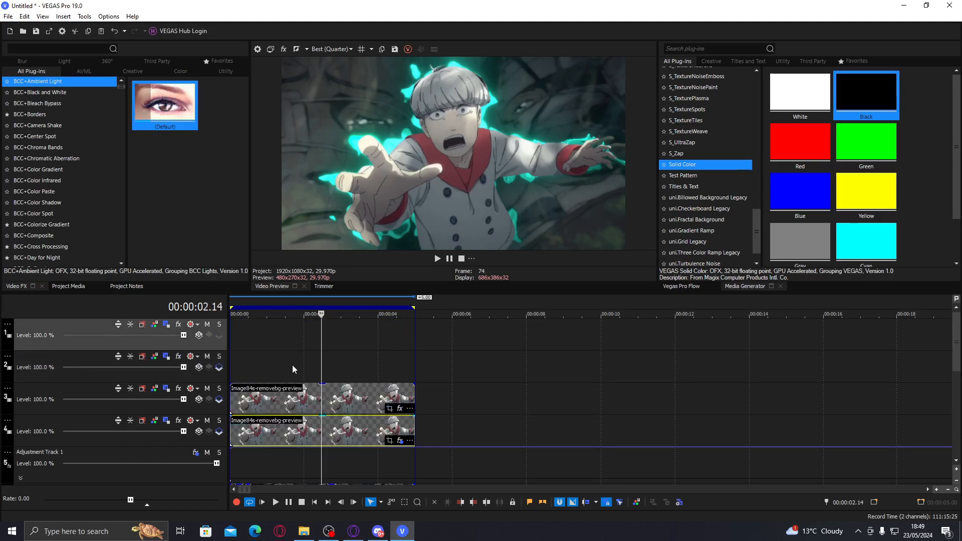
pyautogui.click(293, 366)
pyautogui.click(305, 345)
pyautogui.click(307, 370)
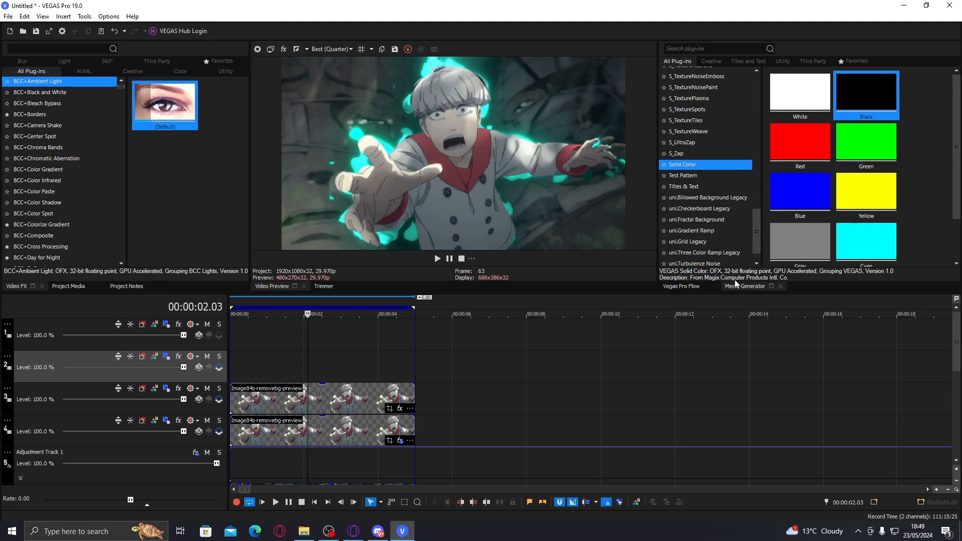
# Place a default Titles & Text event at the start of track 2 and trim it to end with the character clips.
pyautogui.click(746, 187)
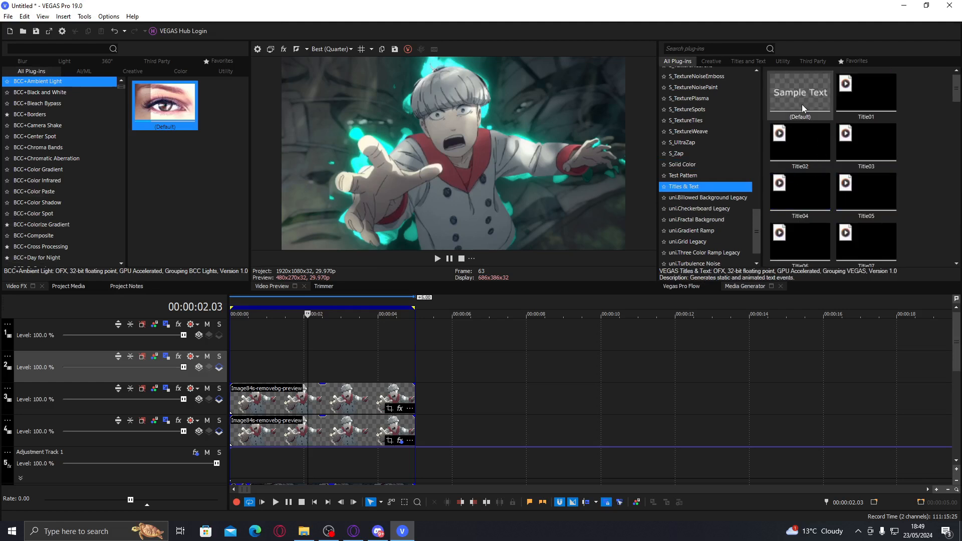
pyautogui.moveTo(801, 105); pyautogui.dragTo(239, 359)
pyautogui.moveTo(604, 366); pyautogui.dragTo(414, 367)
# Save the project in the clips folder under the file name thumby.
pyautogui.hotkey('ctrl', 's')
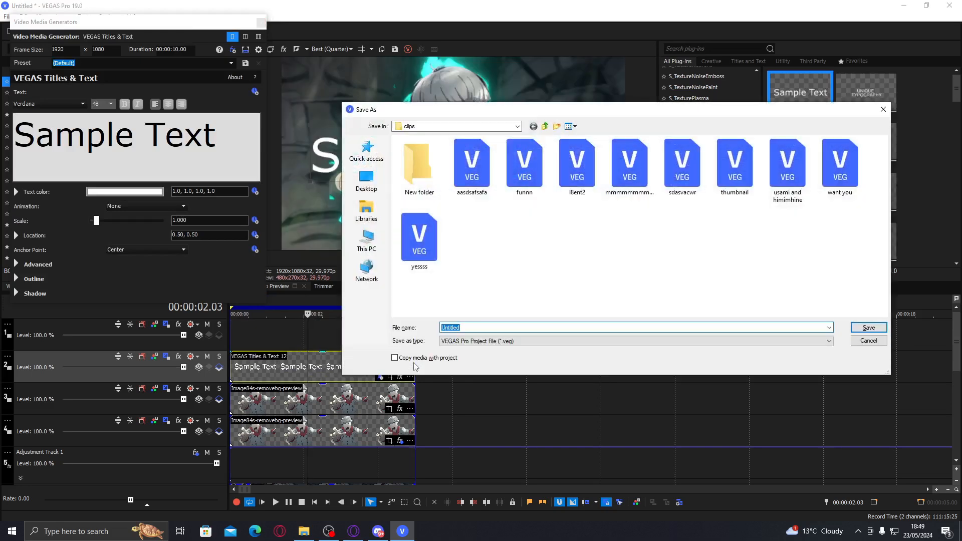
pyautogui.write('thumby')
pyautogui.press('Return')
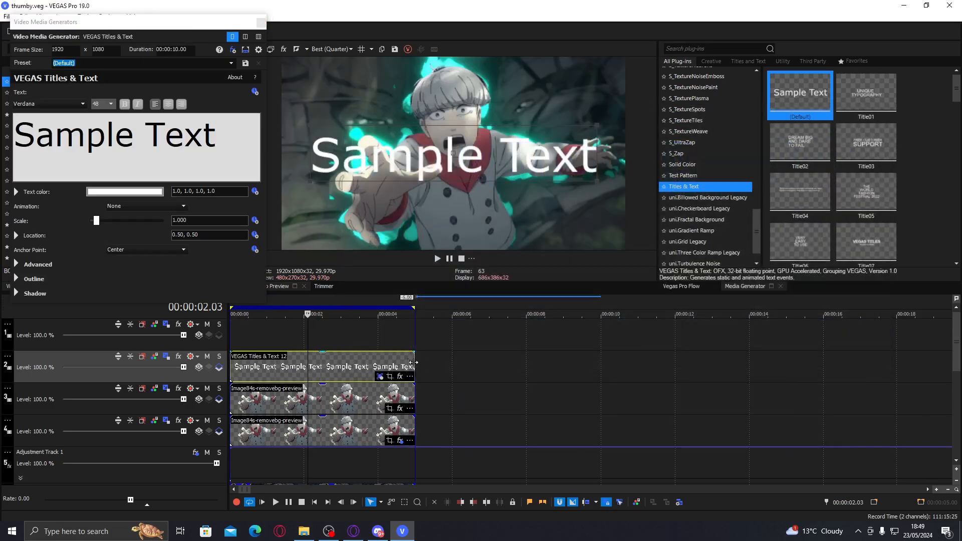
# Replace the title's sample text with REFLECTIONS.
pyautogui.tripleClick(193, 138)
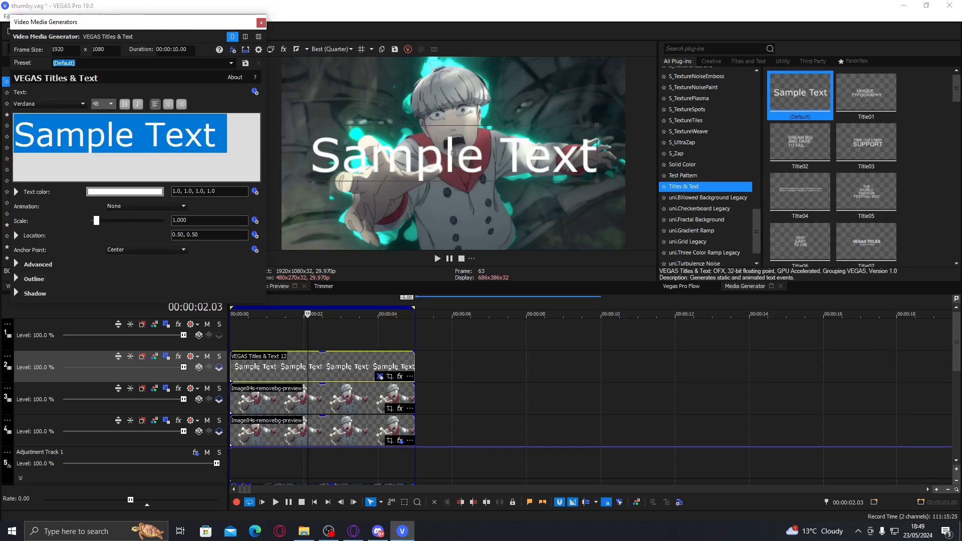
pyautogui.write('REFLECTI')
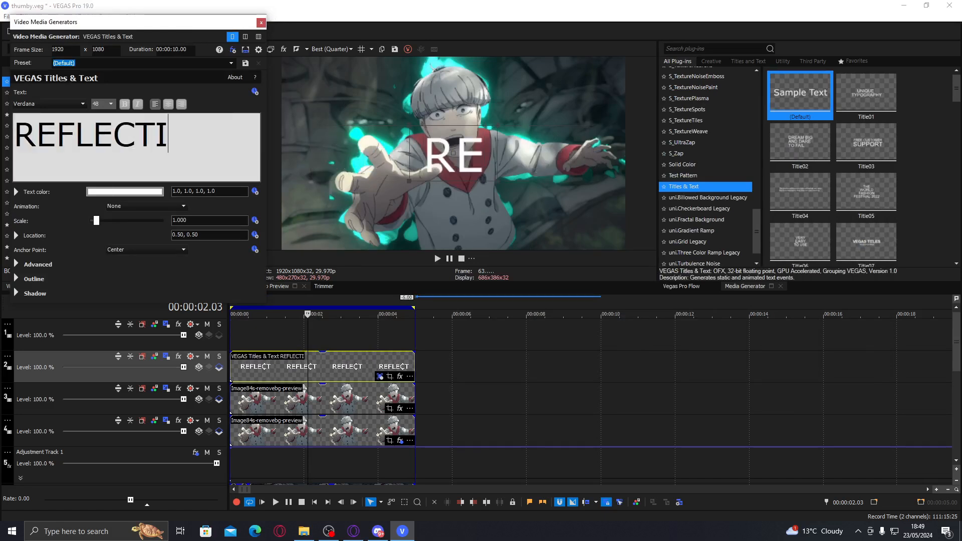
pyautogui.write('ONS')
# Set the REFLECTIONS title's font to Strange Tales and nudge the title to location 0.51, 0.53.
pyautogui.hotkey('ctrl', 'a')
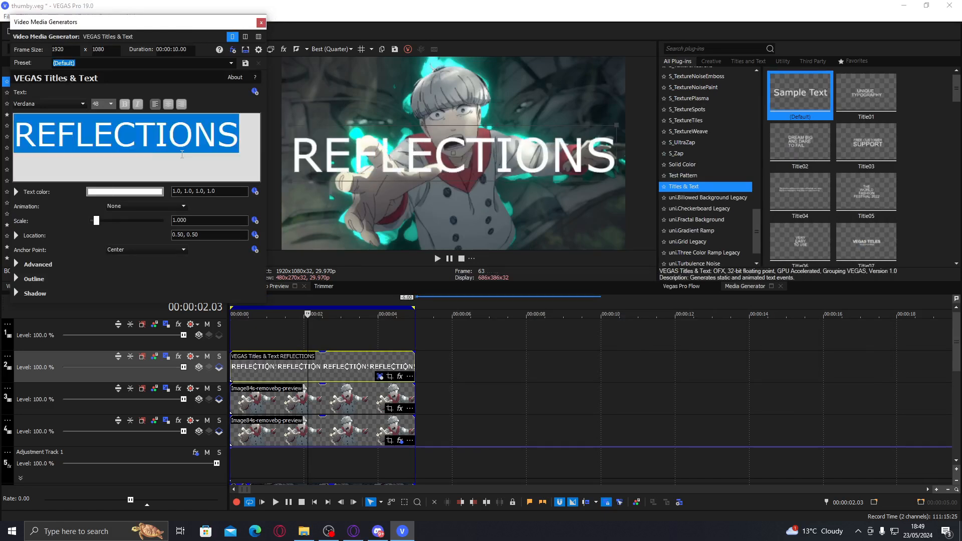
pyautogui.click(50, 105)
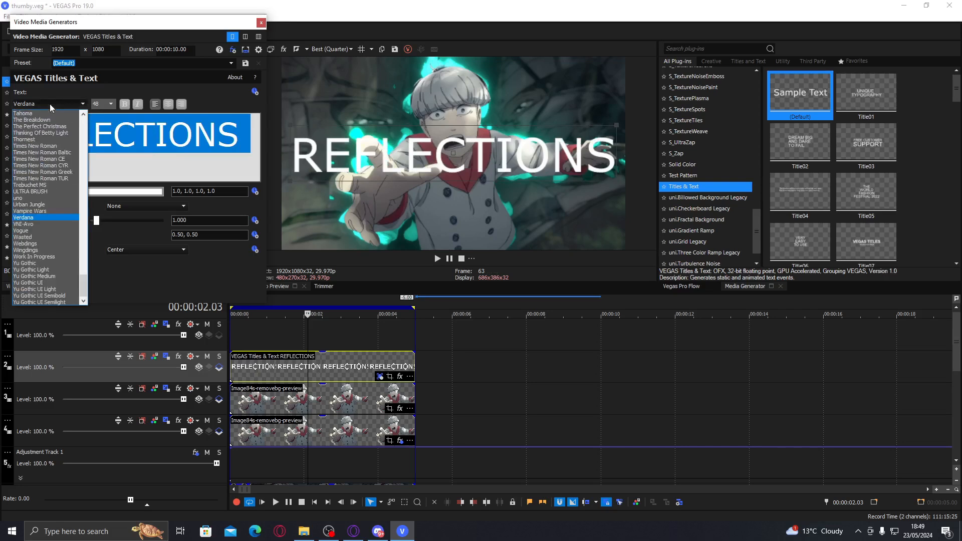
pyautogui.press('s')
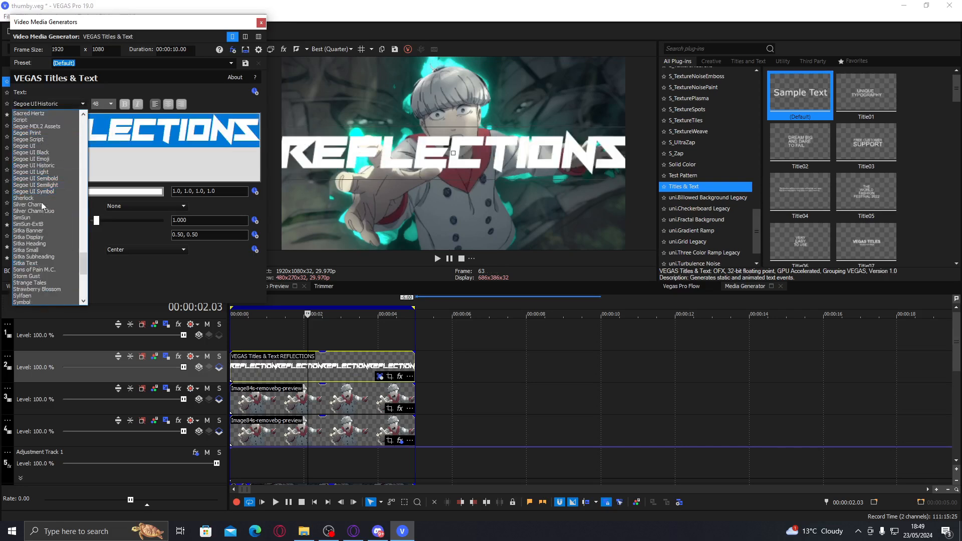
pyautogui.click(31, 283)
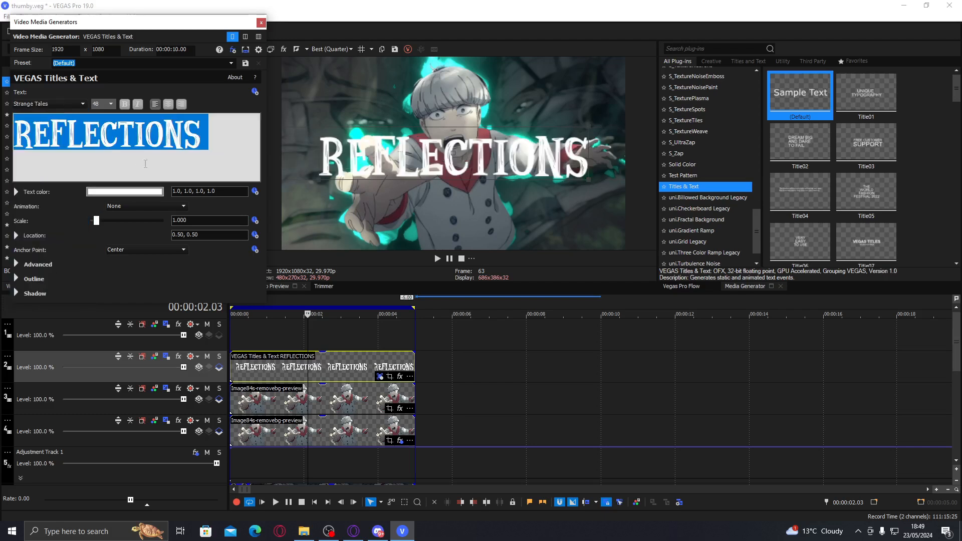
pyautogui.moveTo(403, 149); pyautogui.dragTo(375, 147)
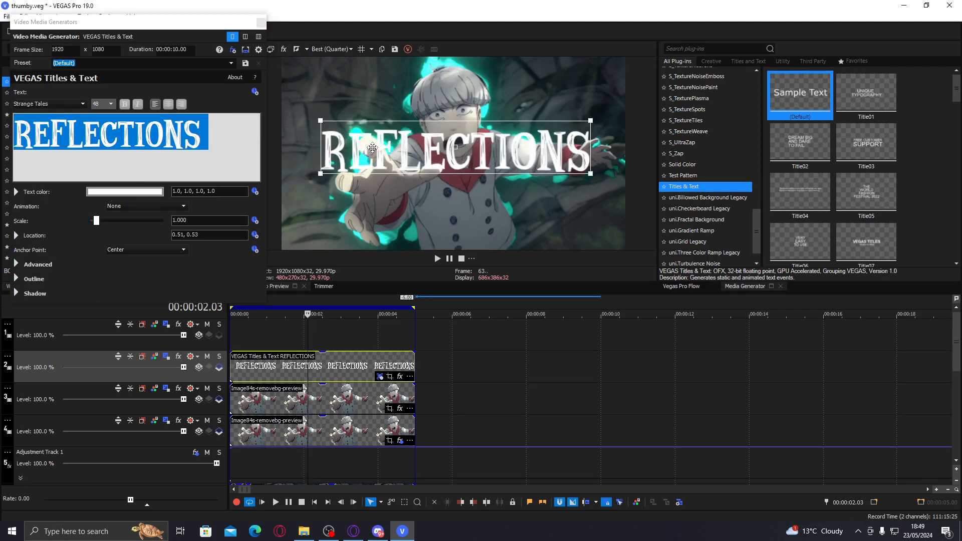
pyautogui.click(261, 22)
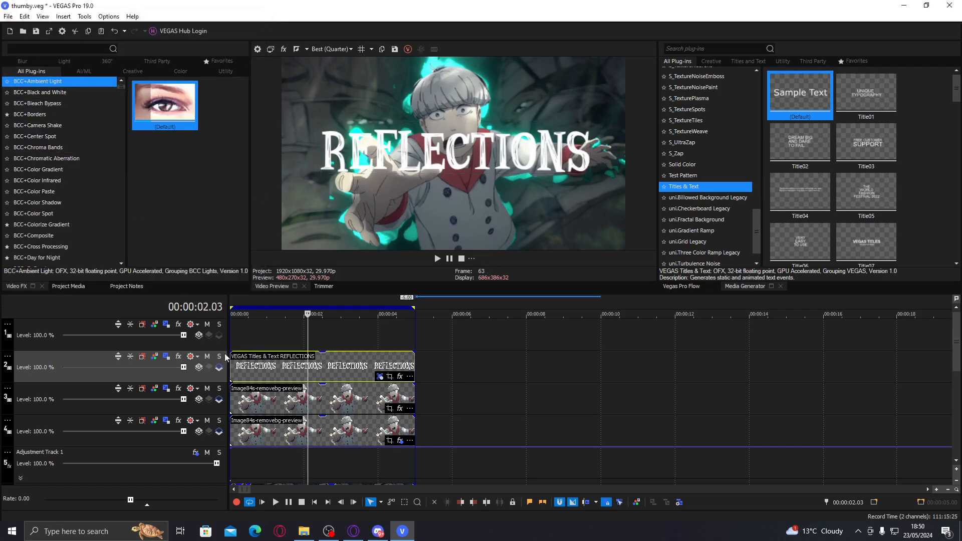
# Insert a new video track at the head of the track list and make the empty track and title track its children.
pyautogui.rightClick(247, 338)
pyautogui.click(279, 212)
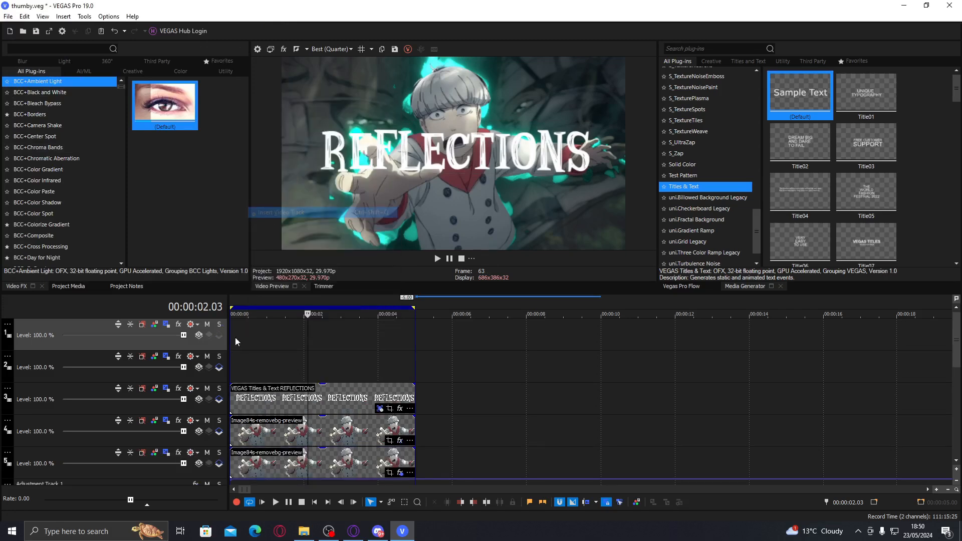
pyautogui.click(219, 399)
pyautogui.click(219, 367)
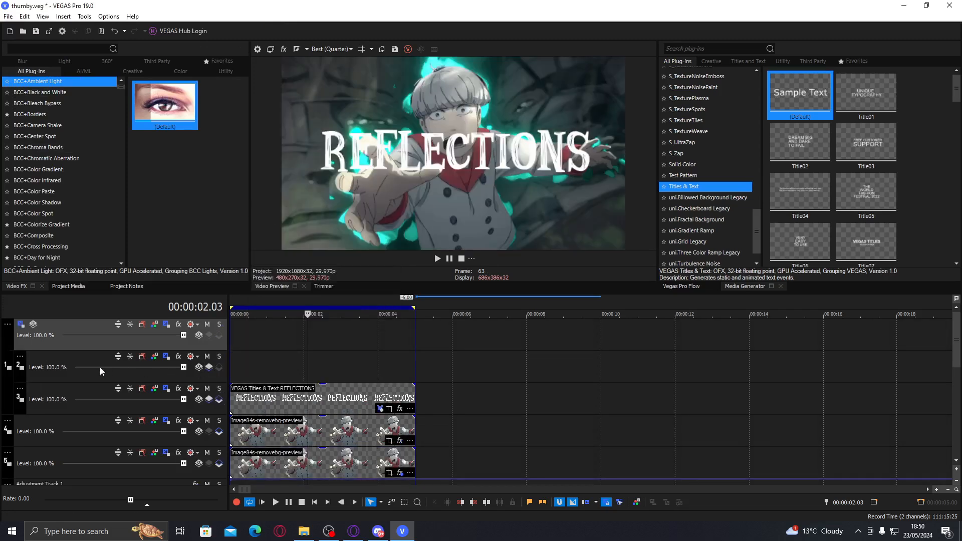
# Find the Ignite Spherical Warp effect and apply its "yes" preset to the REFLECTIONS title event on track 3.
pyautogui.click(313, 400)
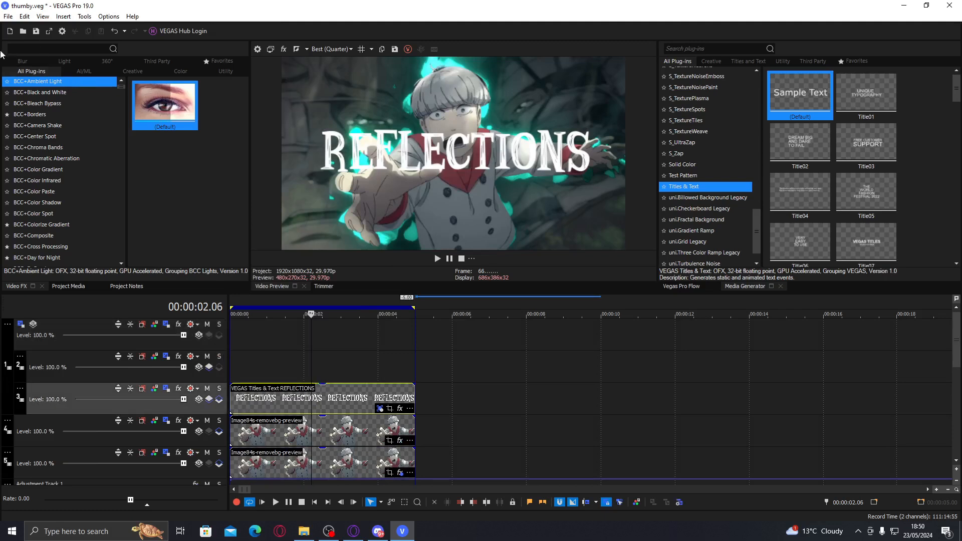
pyautogui.write('i')
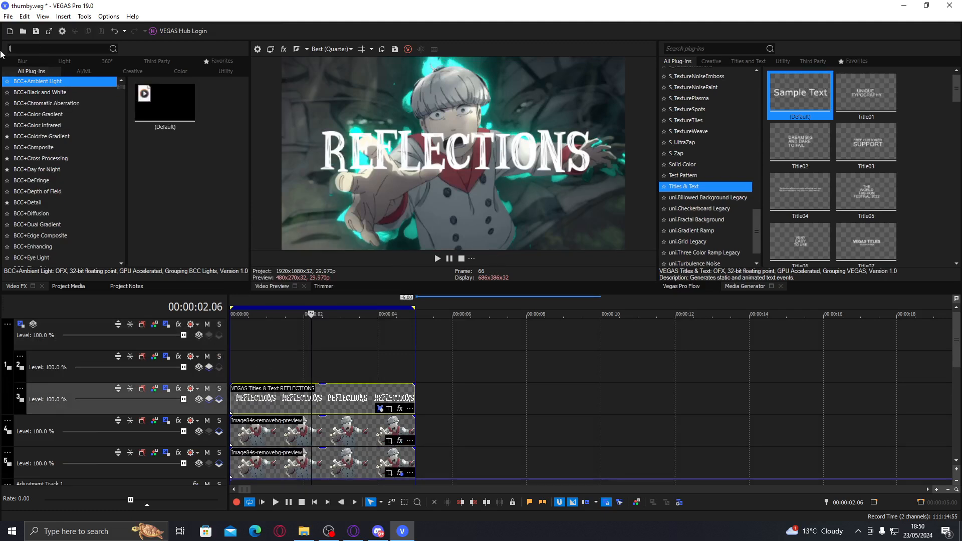
pyautogui.write('GNITE SPHER')
pyautogui.click(50, 93)
pyautogui.moveTo(183, 115); pyautogui.dragTo(291, 395)
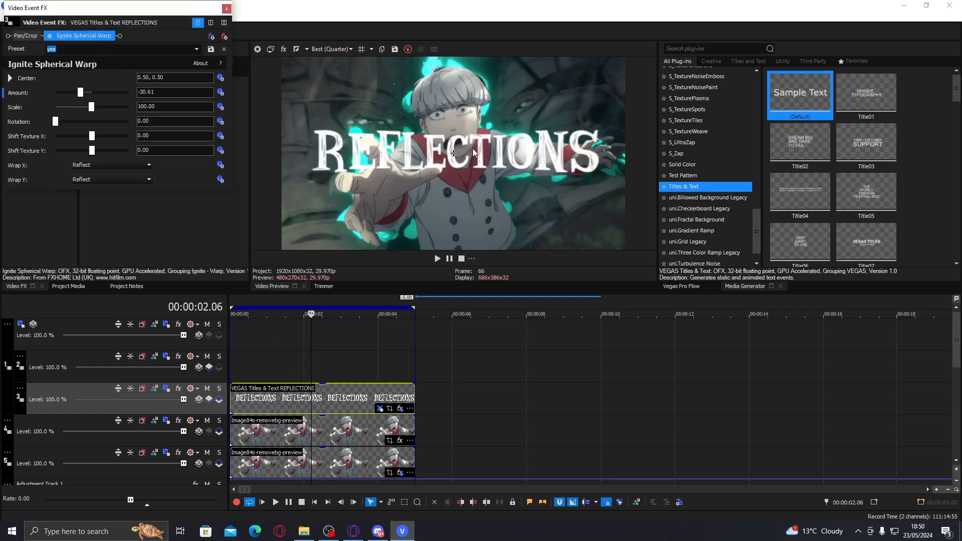
# Set the title's Spherical Warp Amount to -41.50, Center to 0.49, 0.73 and Shift Texture Y to -0.09.
pyautogui.moveTo(81, 93); pyautogui.dragTo(71, 94)
pyautogui.moveTo(91, 150); pyautogui.dragTo(76, 150)
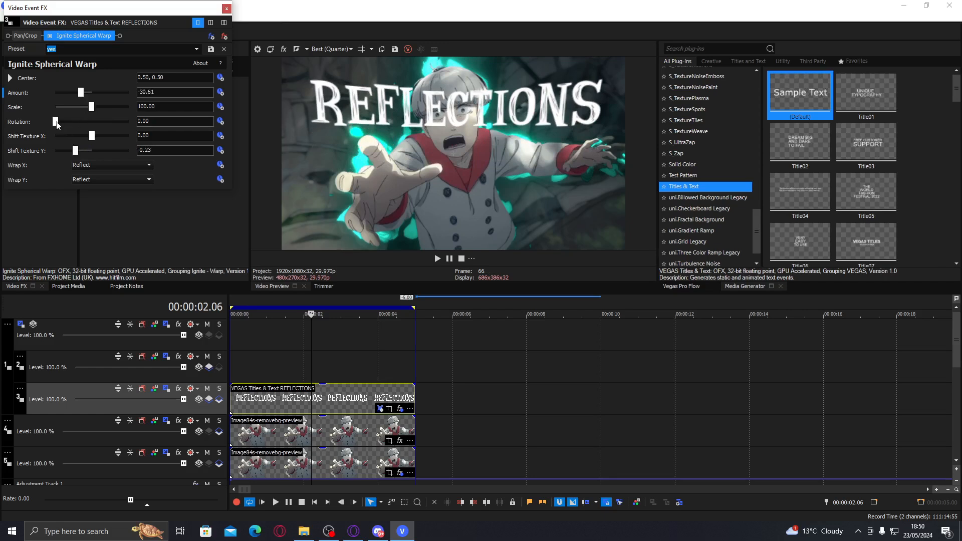
pyautogui.moveTo(57, 125); pyautogui.dragTo(56, 126)
pyautogui.moveTo(77, 96); pyautogui.dragTo(77, 95)
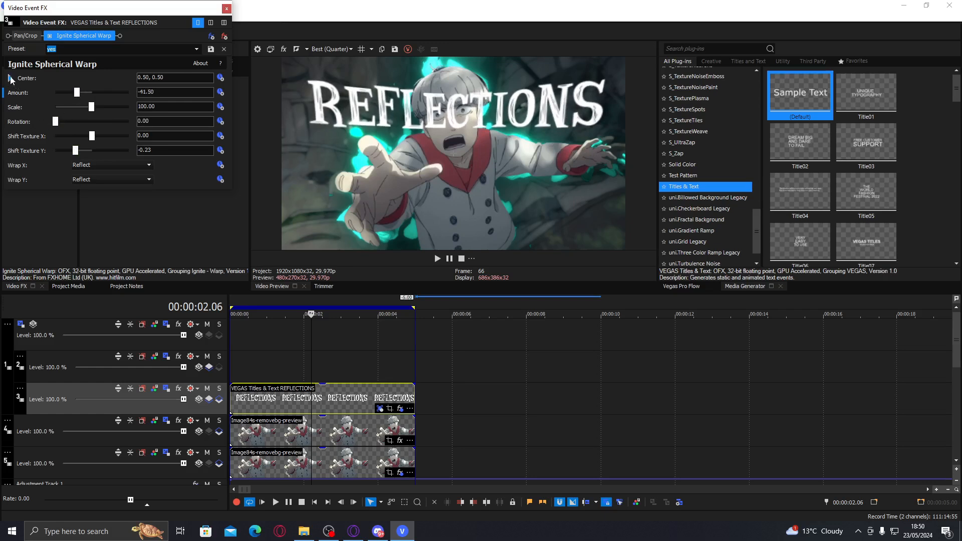
pyautogui.click(10, 78)
pyautogui.moveTo(129, 110); pyautogui.dragTo(129, 104)
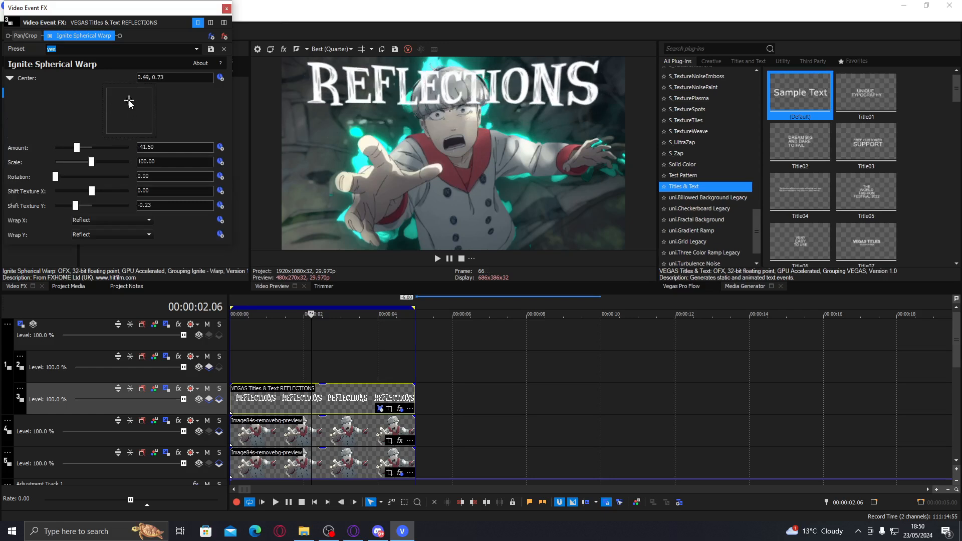
pyautogui.moveTo(76, 209); pyautogui.dragTo(86, 210)
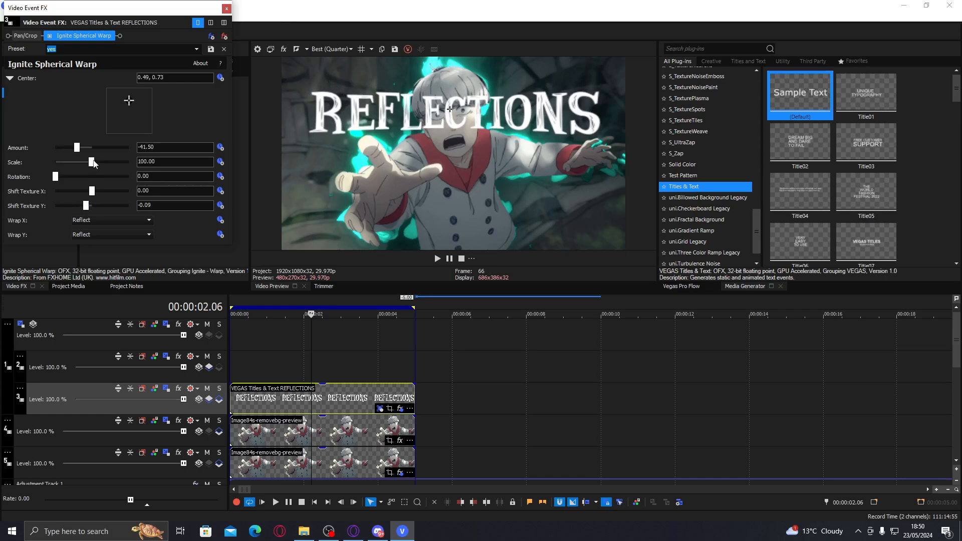
pyautogui.click(225, 10)
# Find the S_WarpTransform effect and apply its default preset to the title event.
pyautogui.moveTo(65, 49); pyautogui.dragTo(1, 46)
pyautogui.write('WARPTR')
pyautogui.click(122, 114)
pyautogui.doubleClick(126, 105)
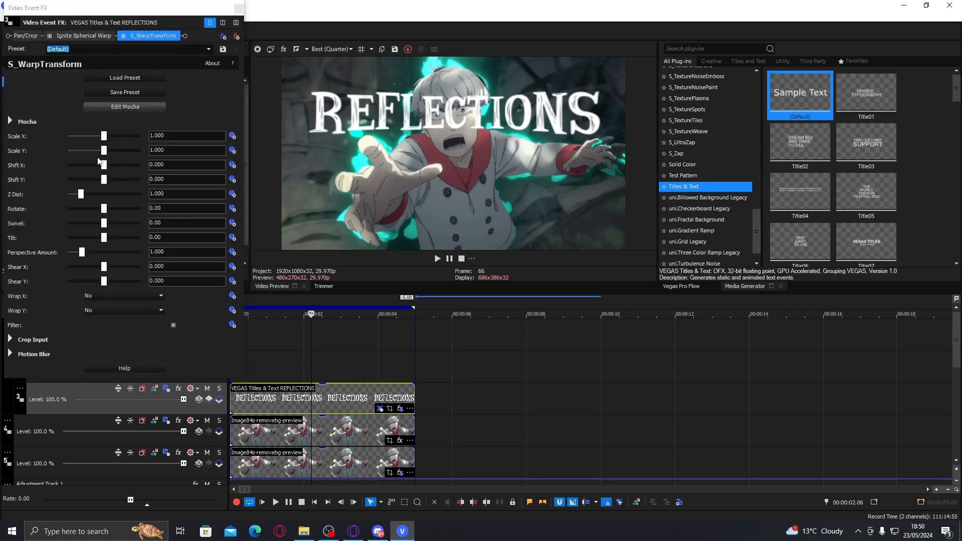
# Set the S_WarpTransform Scale Y to 1.238 and move the effect ahead of Ignite Spherical Warp in the chain.
pyautogui.moveTo(106, 153); pyautogui.dragTo(115, 153)
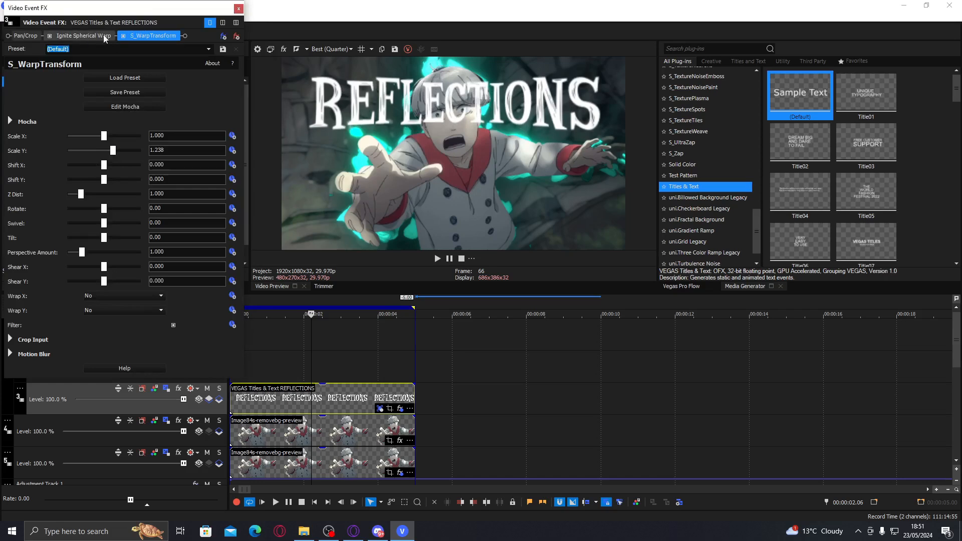
pyautogui.moveTo(149, 37); pyautogui.dragTo(58, 37)
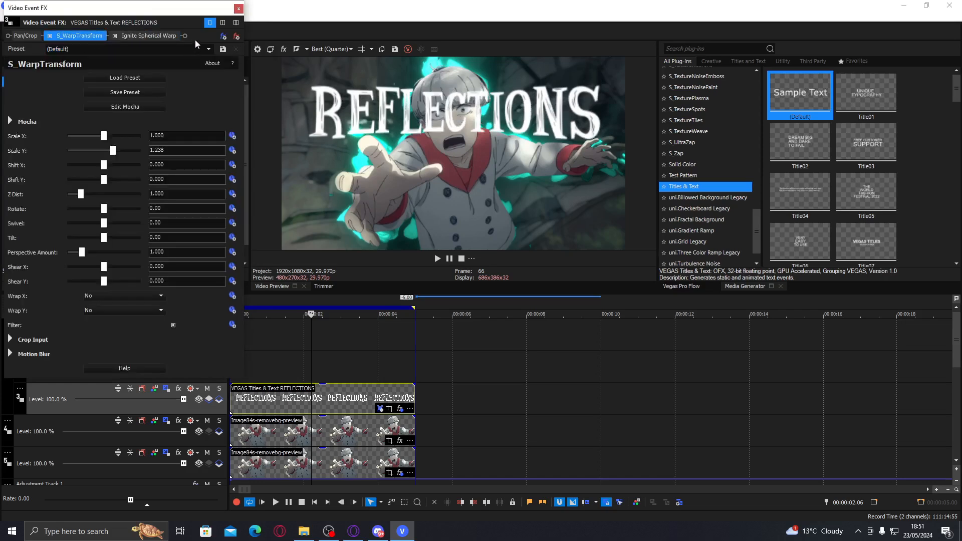
pyautogui.click(239, 8)
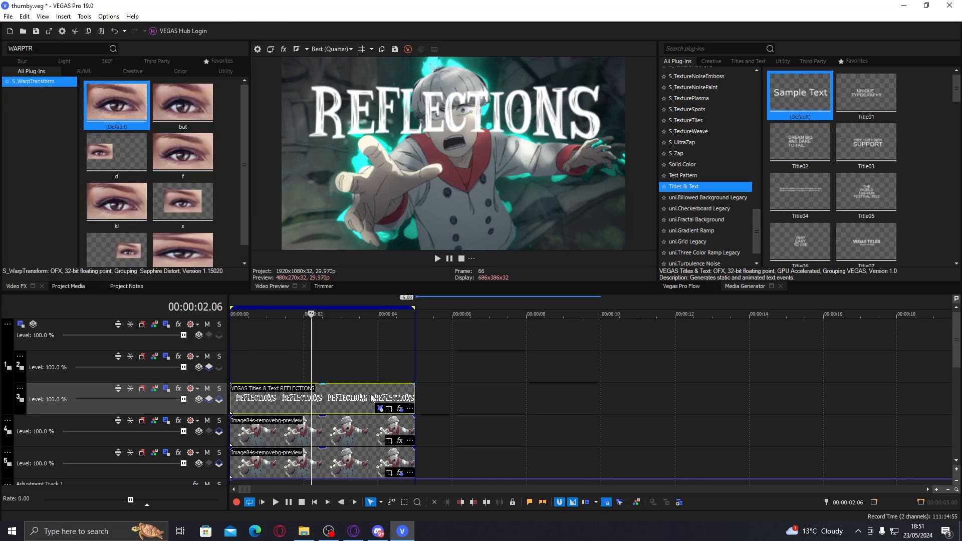
# Duplicate the REFLECTIONS title event from track 3 to the start of the empty track 2.
pyautogui.click(356, 396)
pyautogui.click(235, 371)
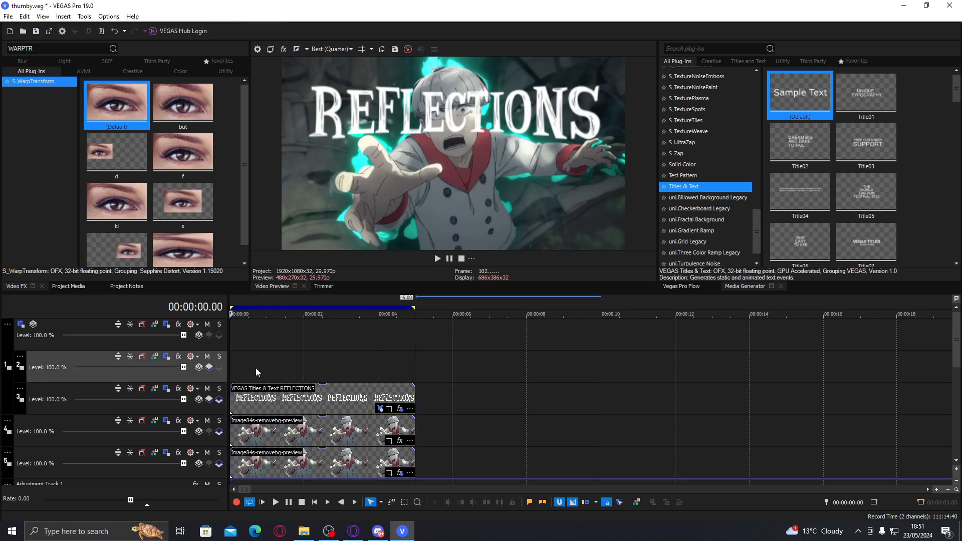
pyautogui.hotkey('ctrl', 'v')
pyautogui.click(550, 222)
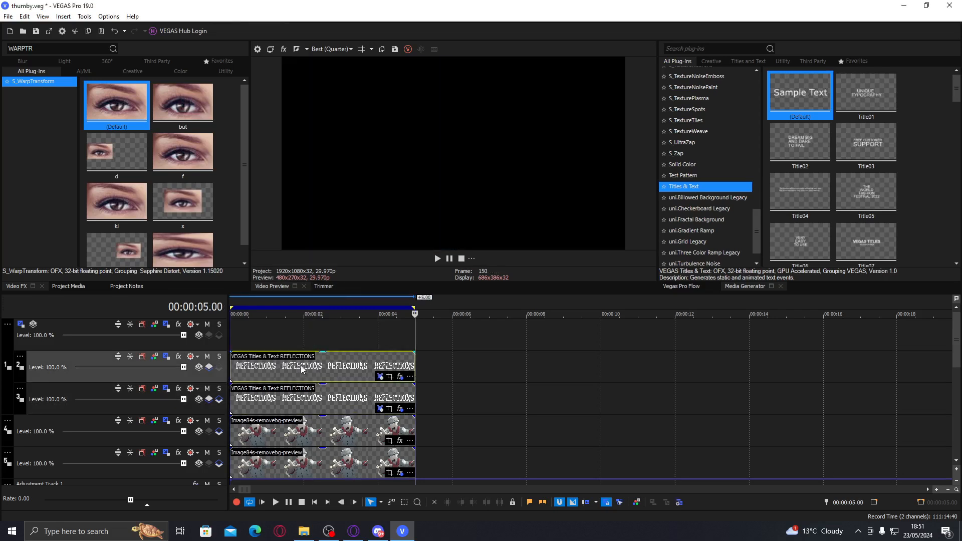
# Give the duplicate title on track 2 a white outline with a width of 2.585.
pyautogui.click(300, 371)
pyautogui.click(379, 378)
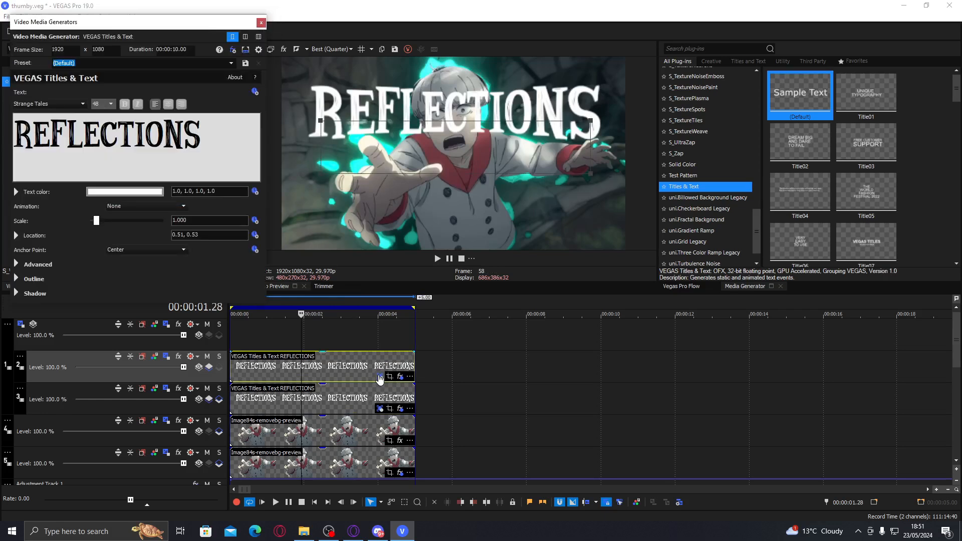
pyautogui.doubleClick(185, 131)
pyautogui.click(17, 278)
pyautogui.click(109, 293)
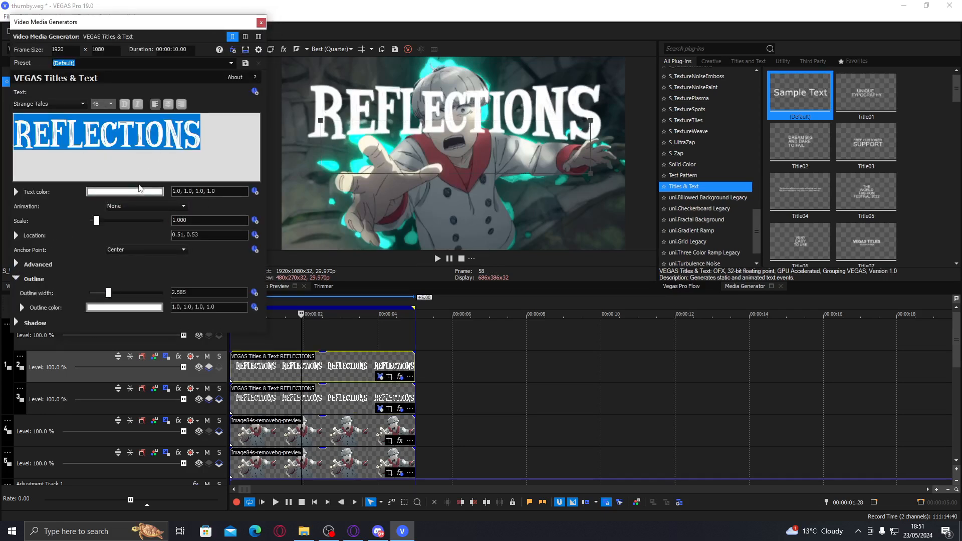
# Make the duplicate title's text fill fully transparent and reduce its outline width to 1.429.
pyautogui.click(139, 192)
pyautogui.moveTo(178, 217); pyautogui.dragTo(186, 353)
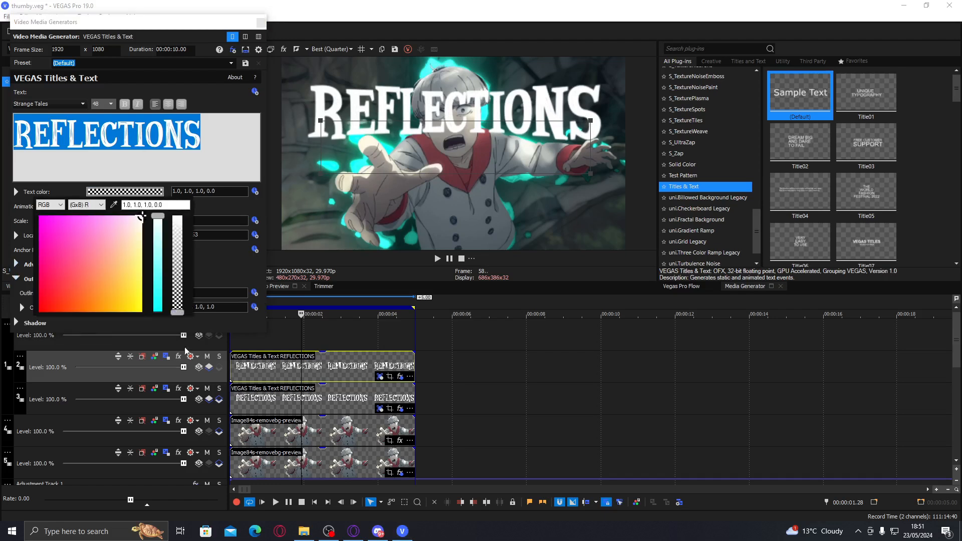
pyautogui.click(223, 256)
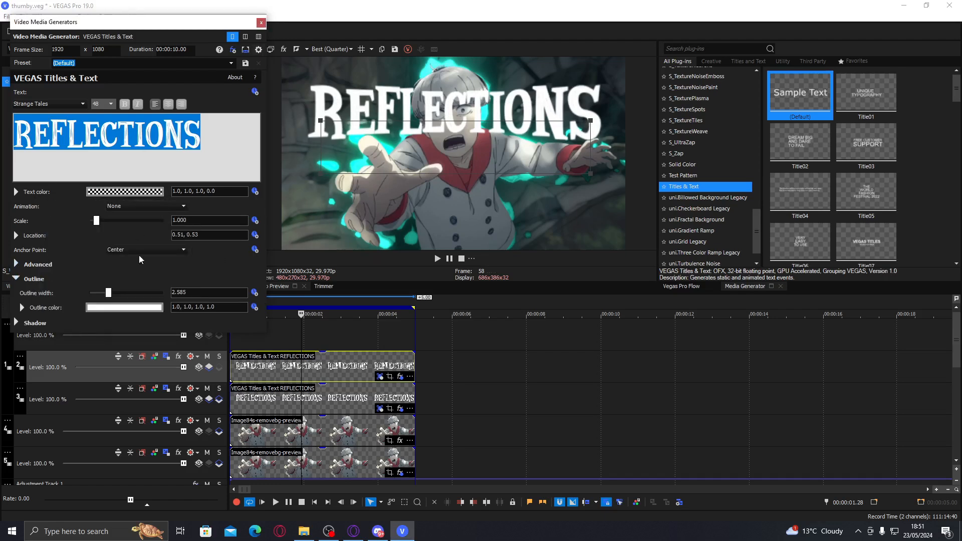
pyautogui.click(100, 294)
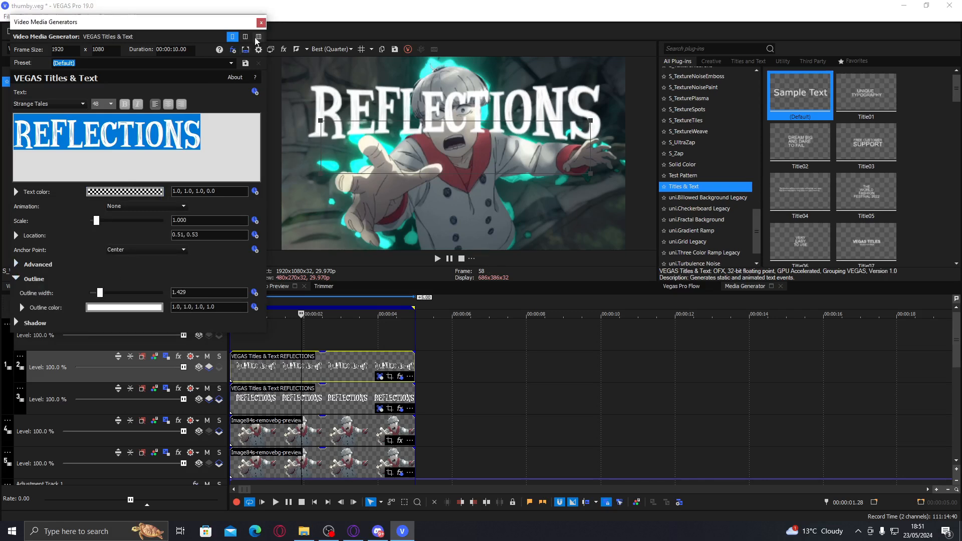
pyautogui.click(261, 22)
# Change the text color of the original title on track 3 to green, 0.1, 0.91, 0.46.
pyautogui.click(319, 399)
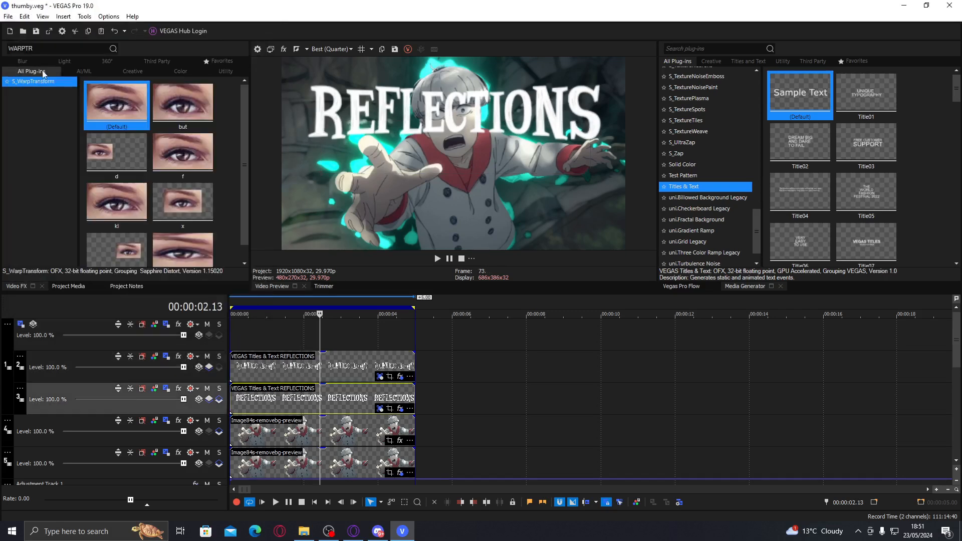
pyautogui.click(1, 45)
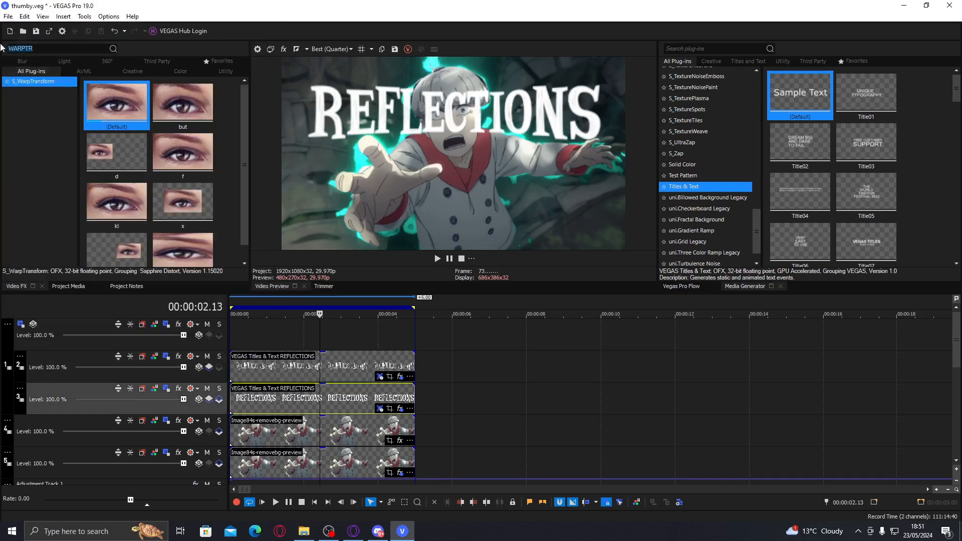
pyautogui.write('TE')
pyautogui.click(380, 409)
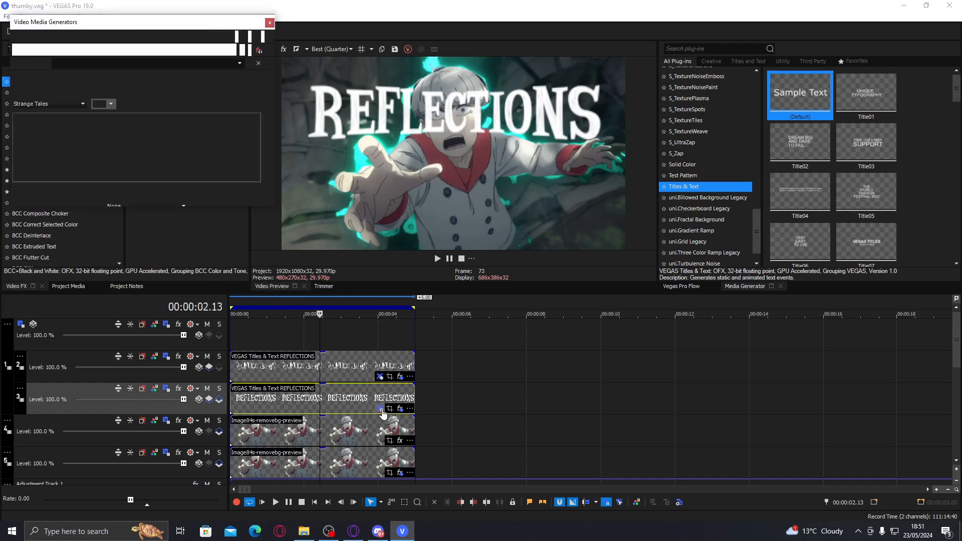
pyautogui.click(125, 192)
pyautogui.click(133, 269)
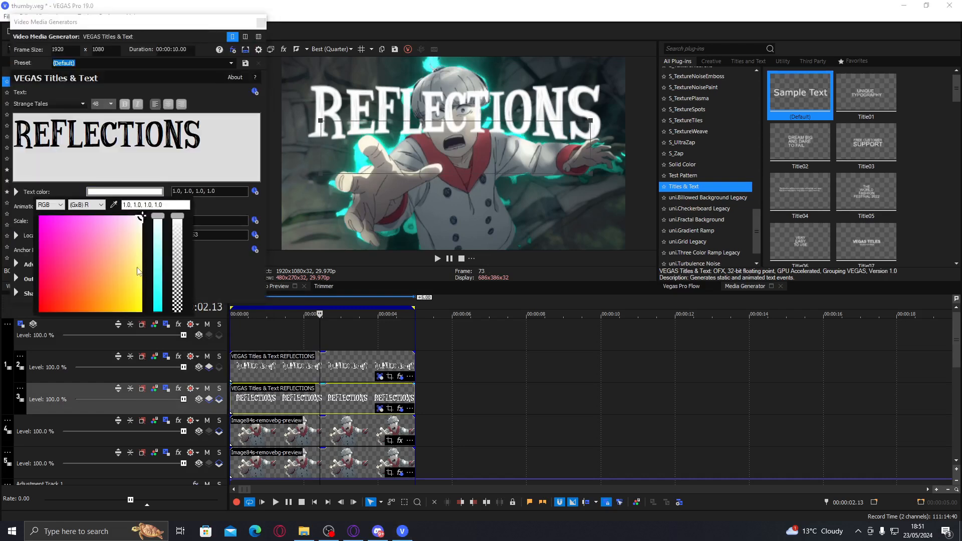
pyautogui.moveTo(158, 217); pyautogui.dragTo(158, 302)
pyautogui.click(261, 23)
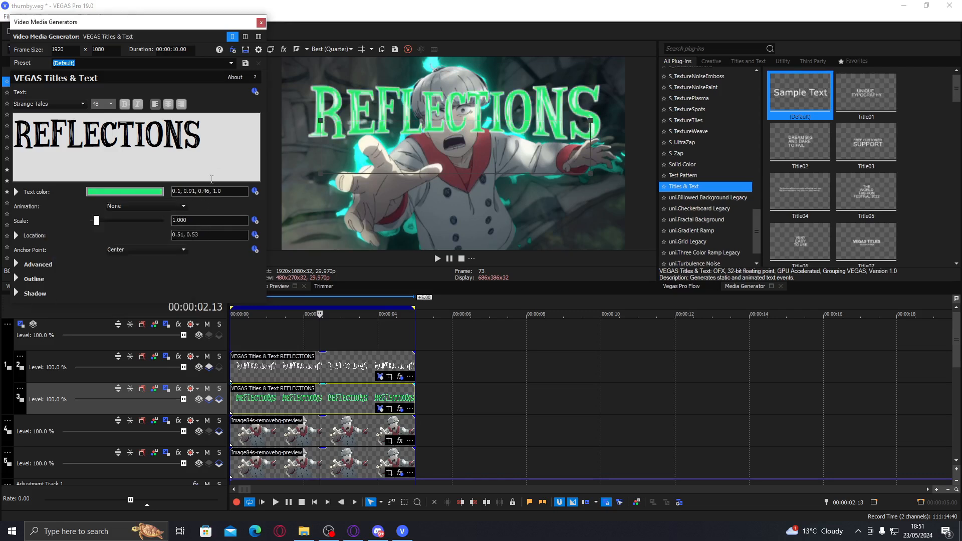
pyautogui.click(261, 23)
# Apply the default S_TextureFlux effect to the green title event and set its Combine mode to Mult.
pyautogui.click(36, 46)
pyautogui.write('TEXTUREF')
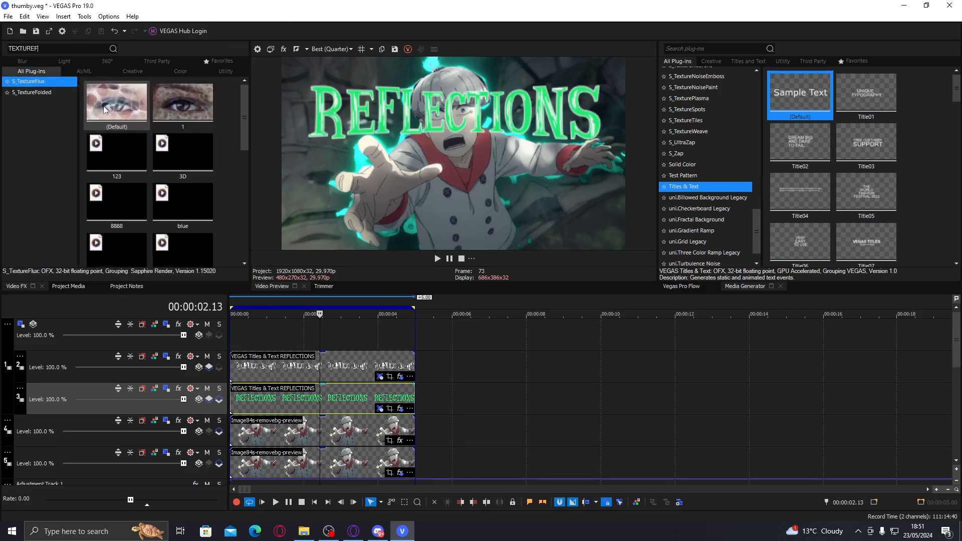
pyautogui.moveTo(103, 109); pyautogui.dragTo(281, 377)
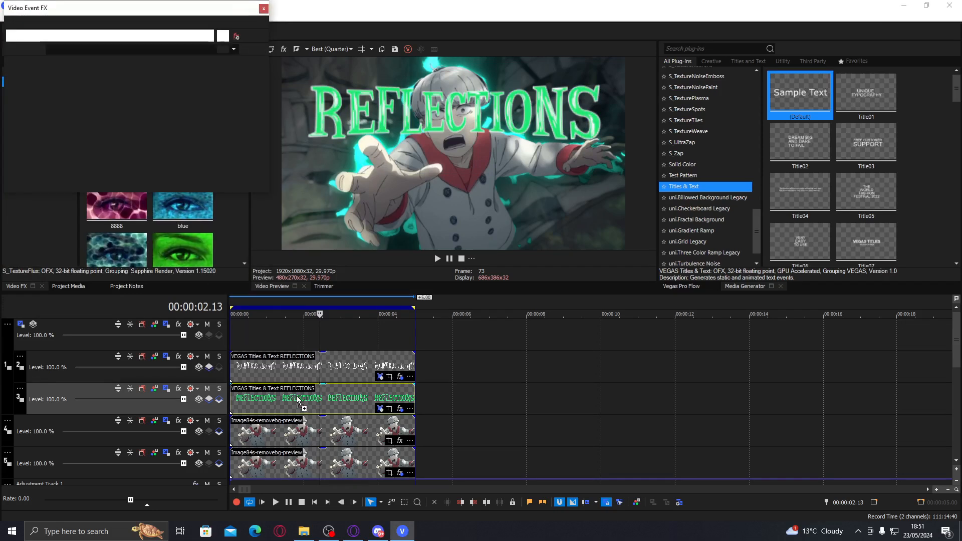
pyautogui.click(101, 397)
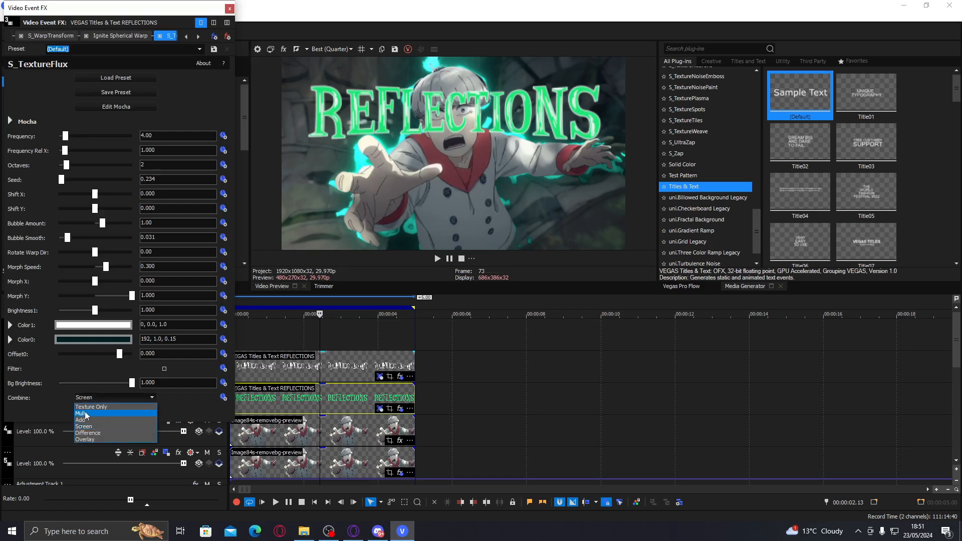
pyautogui.click(100, 424)
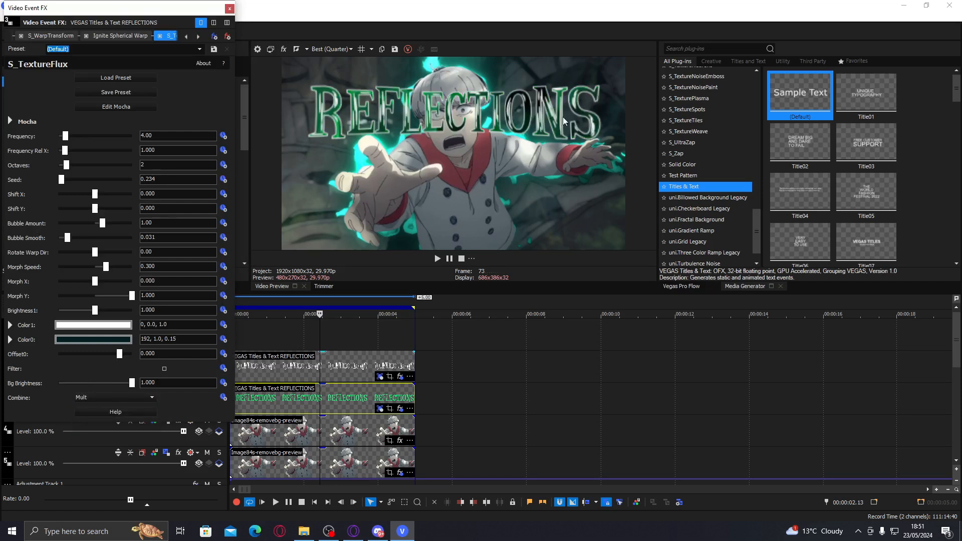
# Move S_TextureFlux ahead of S_WarpTransform in the green title event's effect chain.
pyautogui.click(198, 36)
pyautogui.moveTo(130, 36); pyautogui.dragTo(36, 41)
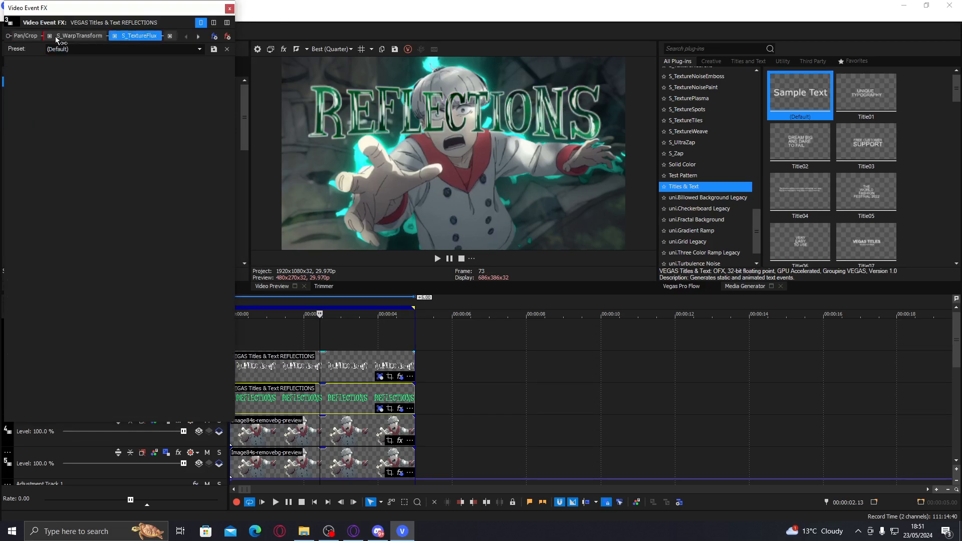
pyautogui.click(228, 9)
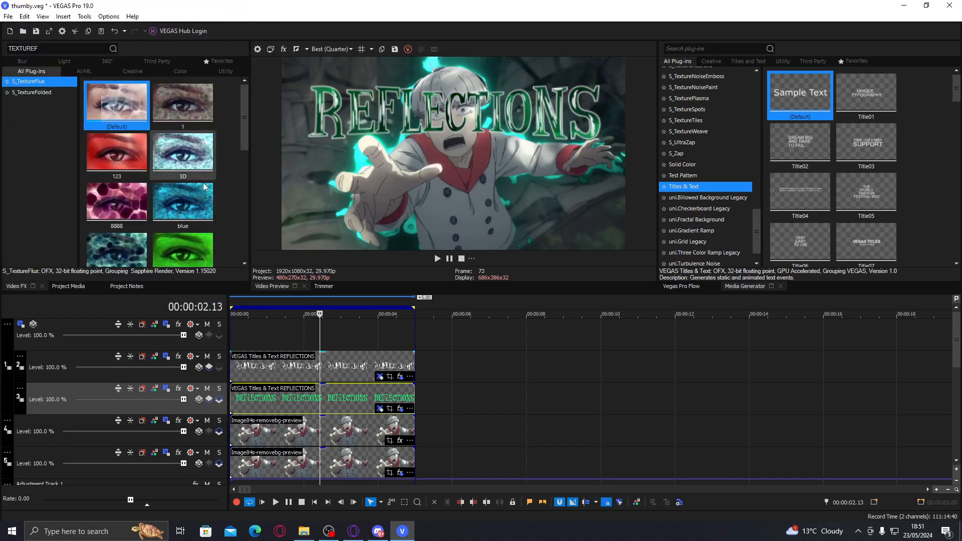
# Apply the default S_Gradient effect to the outline title event on track 2 and set its Combine mode to Mult.
pyautogui.moveTo(55, 48); pyautogui.dragTo(1, 43)
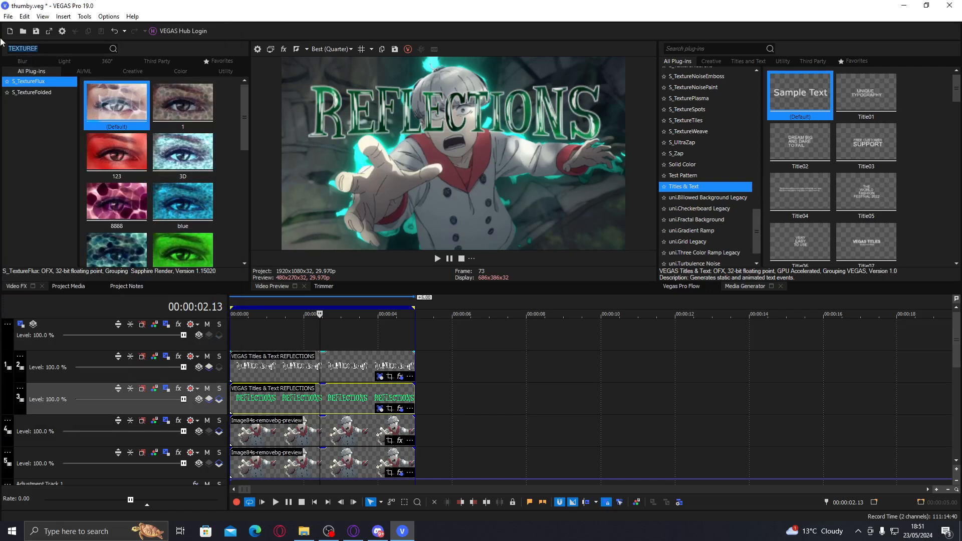
pyautogui.write('GRADIE')
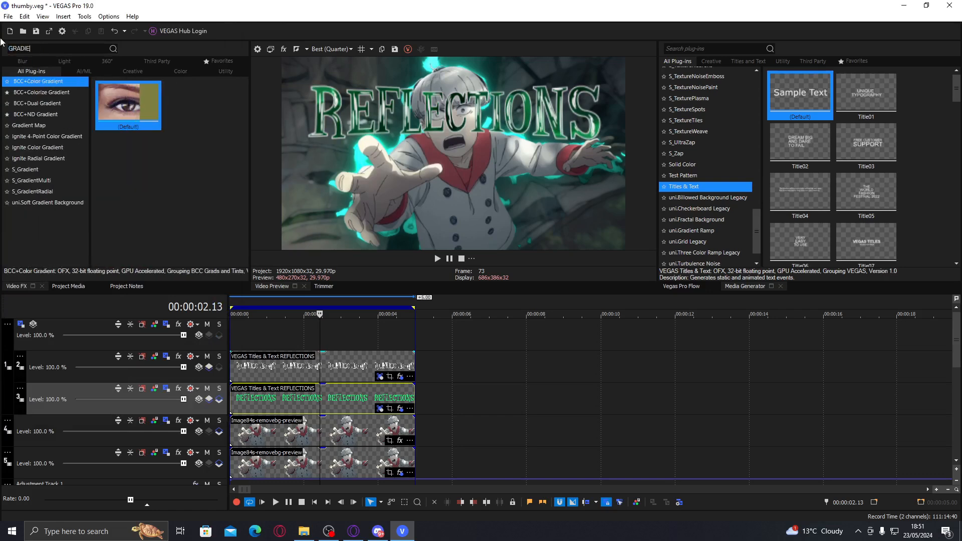
pyautogui.click(28, 169)
pyautogui.moveTo(128, 103); pyautogui.dragTo(327, 369)
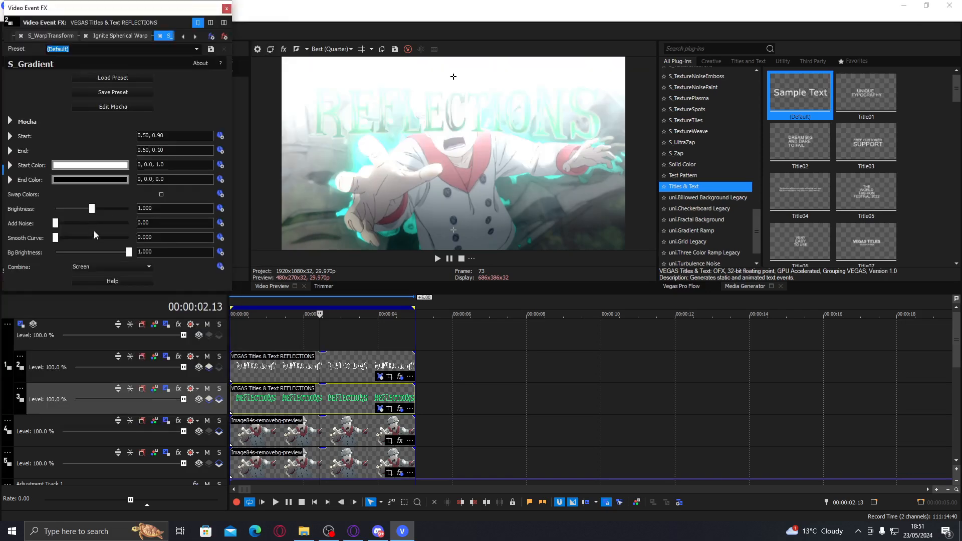
pyautogui.click(104, 267)
pyautogui.click(98, 282)
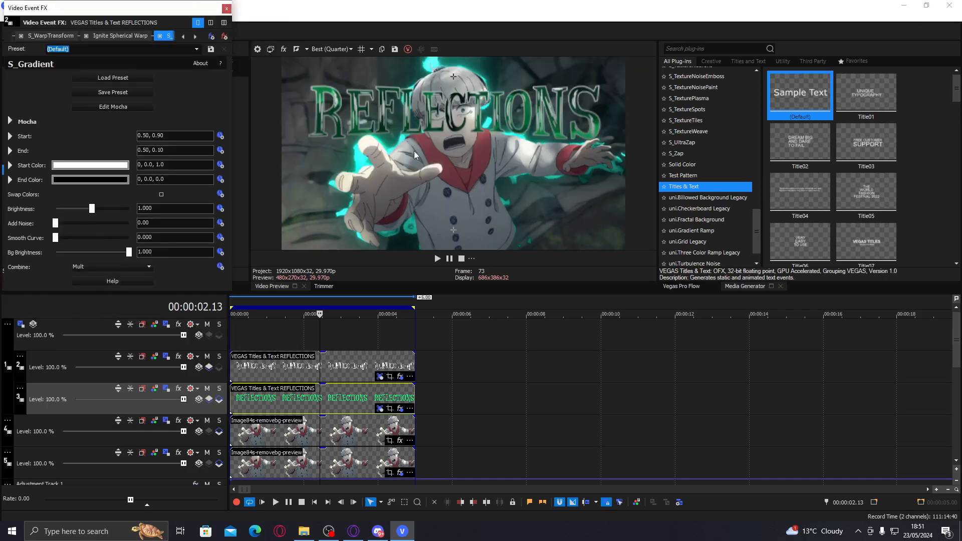
# Bring the gradient's start and end points closer around the title and set its end color to green, 119, 0.96, 0.58.
pyautogui.moveTo(454, 232); pyautogui.dragTo(456, 160)
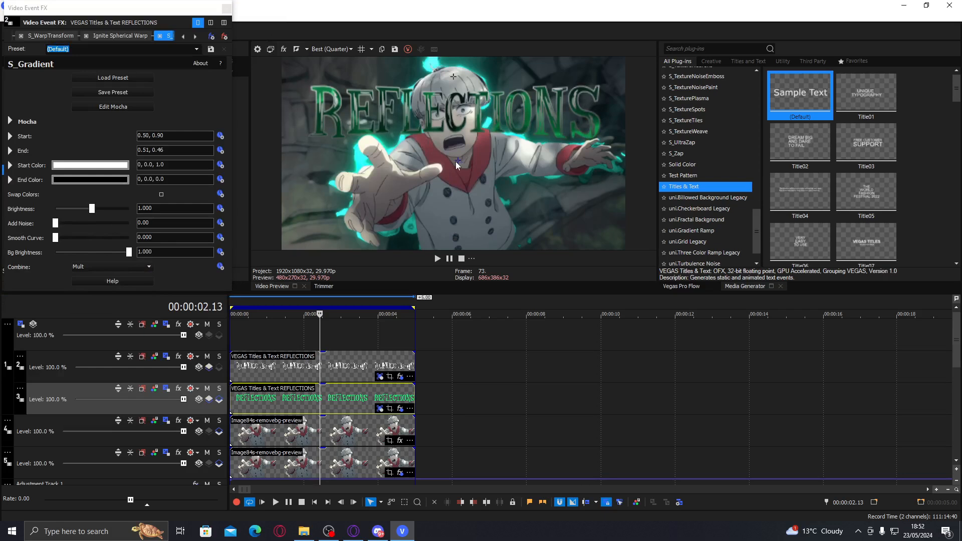
pyautogui.moveTo(455, 74); pyautogui.dragTo(455, 82)
pyautogui.click(88, 181)
pyautogui.click(105, 245)
pyautogui.click(126, 269)
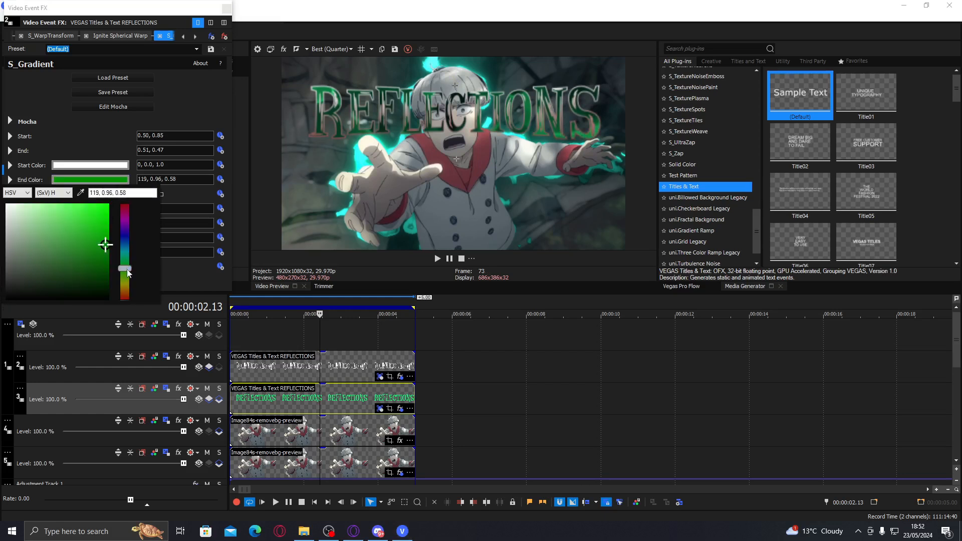
pyautogui.click(186, 181)
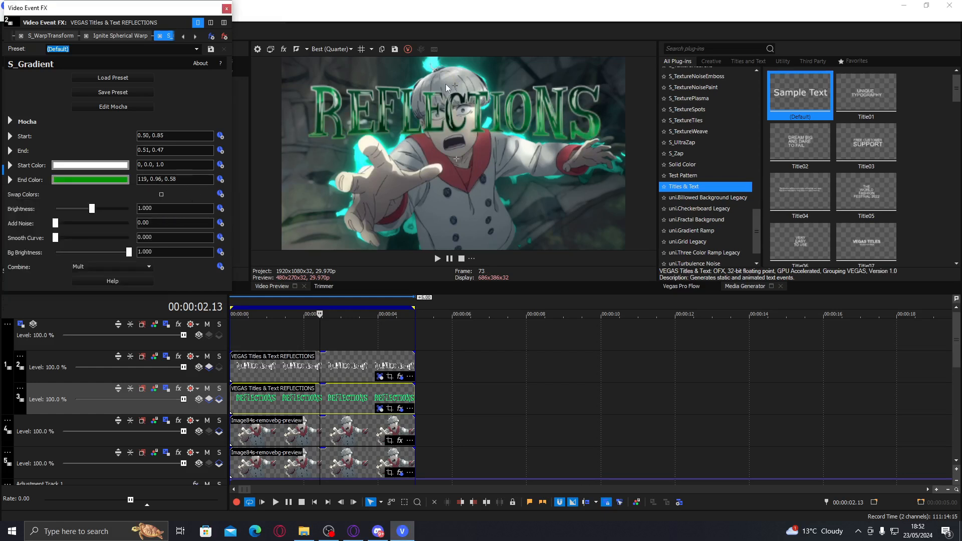
pyautogui.moveTo(456, 88); pyautogui.dragTo(455, 94)
pyautogui.click(227, 8)
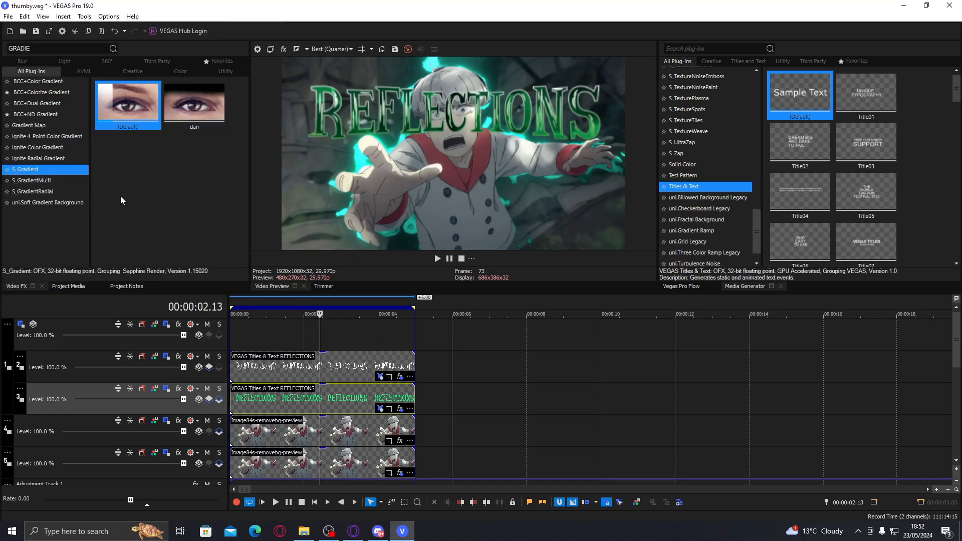
# Apply the S_DropShadow effect with the 11111 preset to the parent track of the two titles.
pyautogui.moveTo(49, 48); pyautogui.dragTo(1, 48)
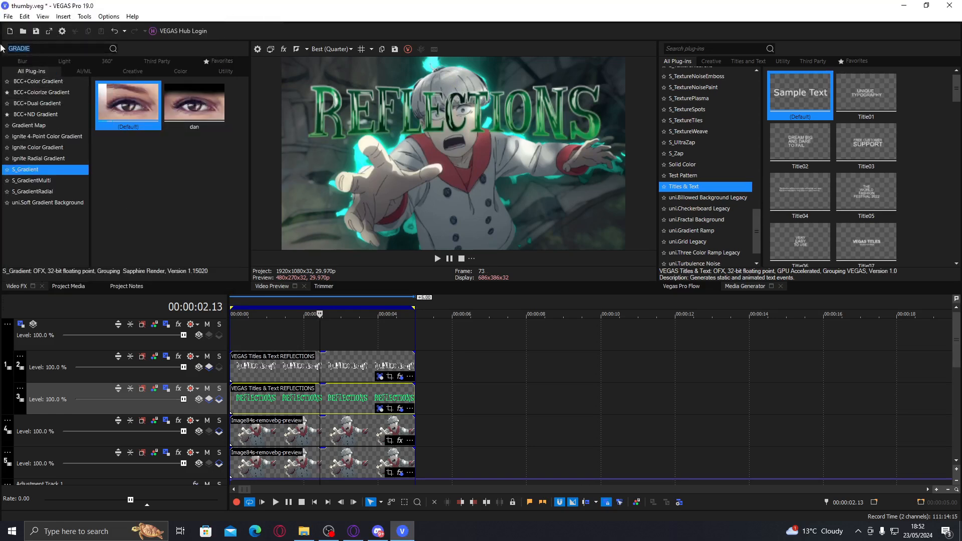
pyautogui.write('DROPSHA')
pyautogui.moveTo(183, 155); pyautogui.dragTo(80, 335)
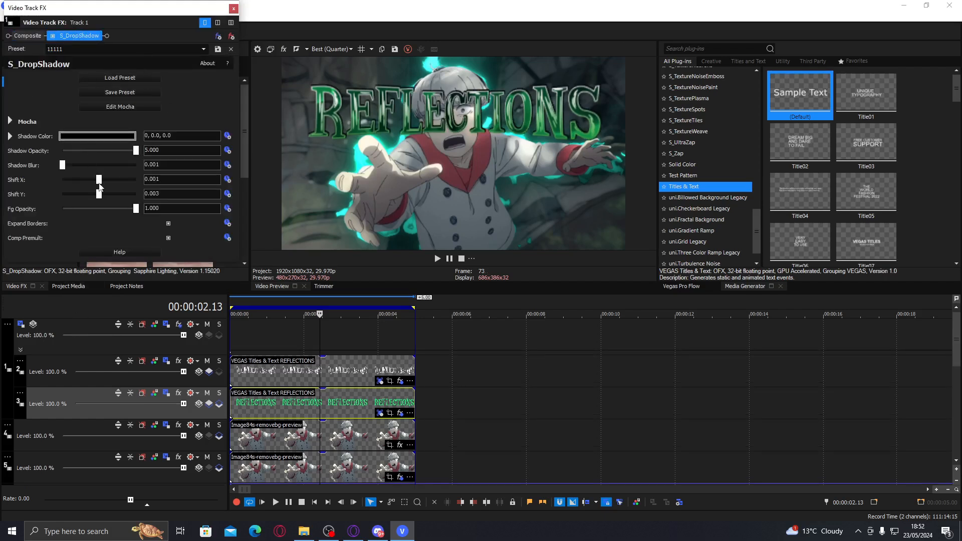
# Set the drop shadow's Shift X to 0.008, Shift Y to -0.008 and Shadow Opacity to 0.748.
pyautogui.moveTo(100, 183); pyautogui.dragTo(100, 183)
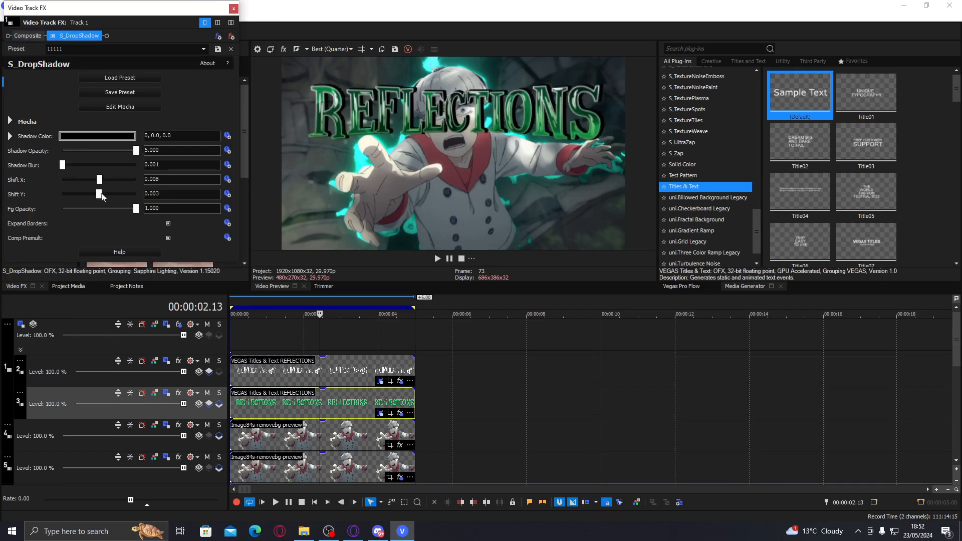
pyautogui.moveTo(98, 198); pyautogui.dragTo(97, 197)
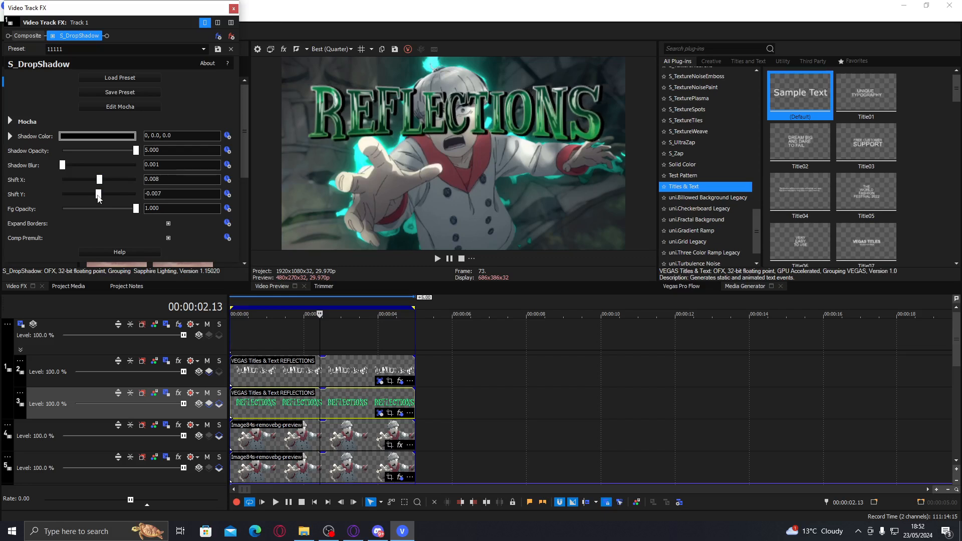
pyautogui.moveTo(90, 151); pyautogui.dragTo(74, 153)
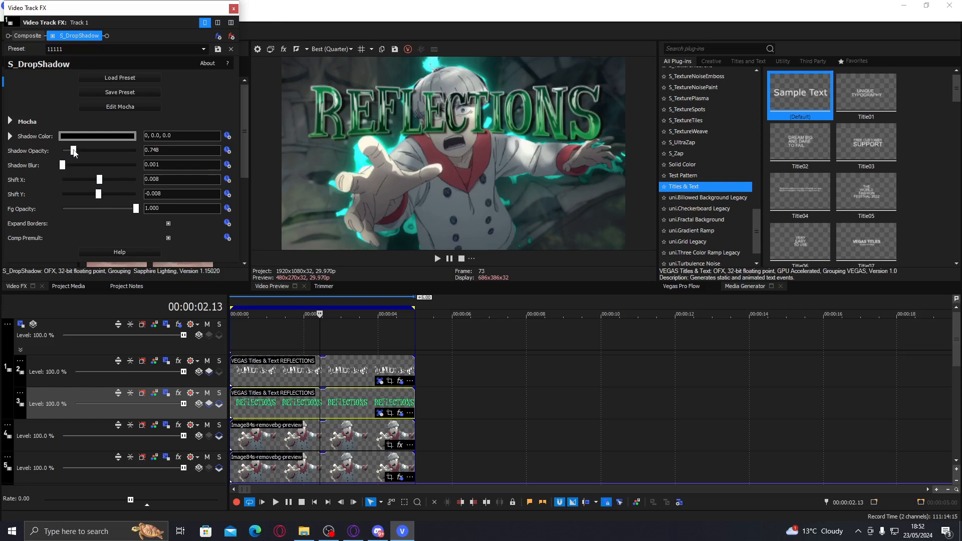
pyautogui.click(233, 9)
# Apply the default Ignite Super Glow effect to the titles' parent track and place it before S_DropShadow in the chain.
pyautogui.moveTo(50, 47); pyautogui.dragTo(2, 50)
pyautogui.write('IGNITE SUPER G')
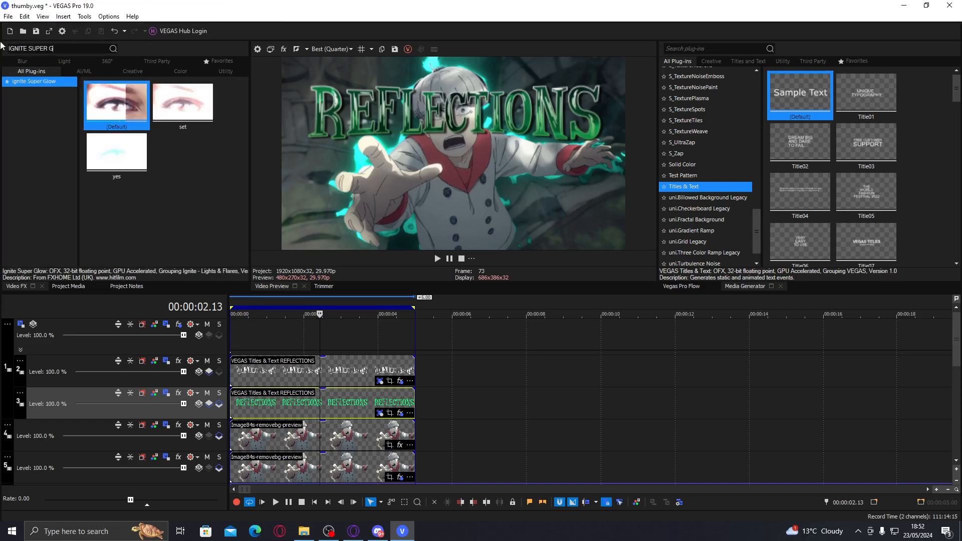
pyautogui.moveTo(117, 102); pyautogui.dragTo(108, 349)
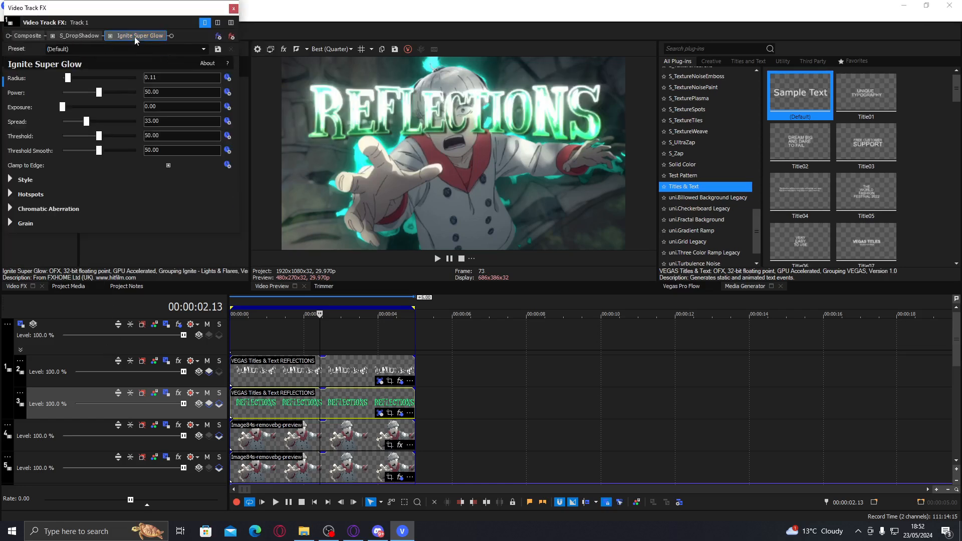
pyautogui.moveTo(139, 35); pyautogui.dragTo(88, 39)
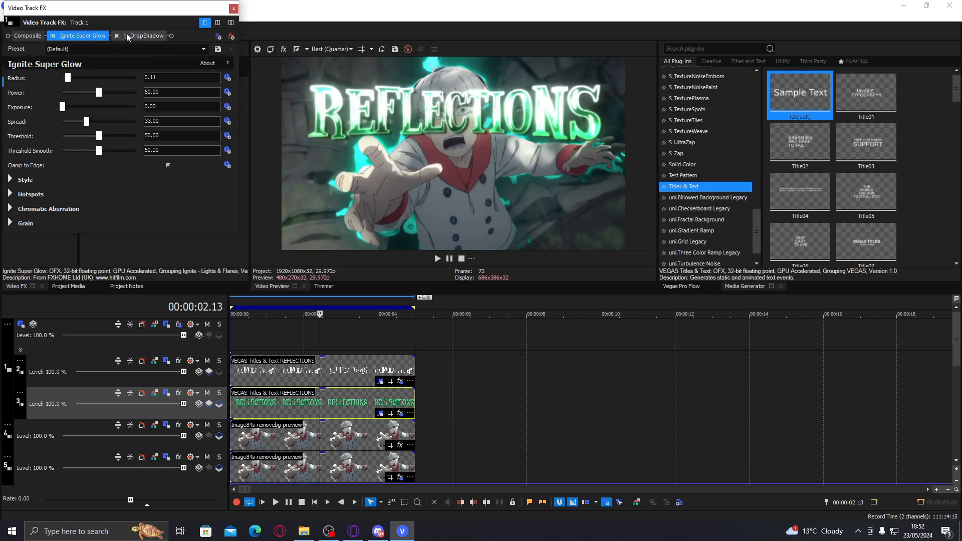
pyautogui.moveTo(60, 38); pyautogui.dragTo(150, 36)
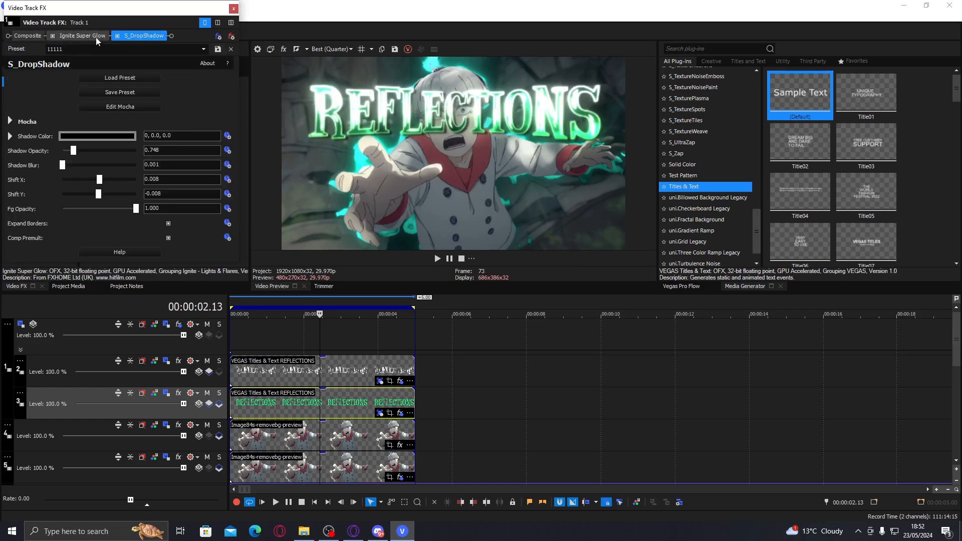
# Set the Ignite Super Glow tint color to teal green, 159, 0.97, 0.97.
pyautogui.click(84, 37)
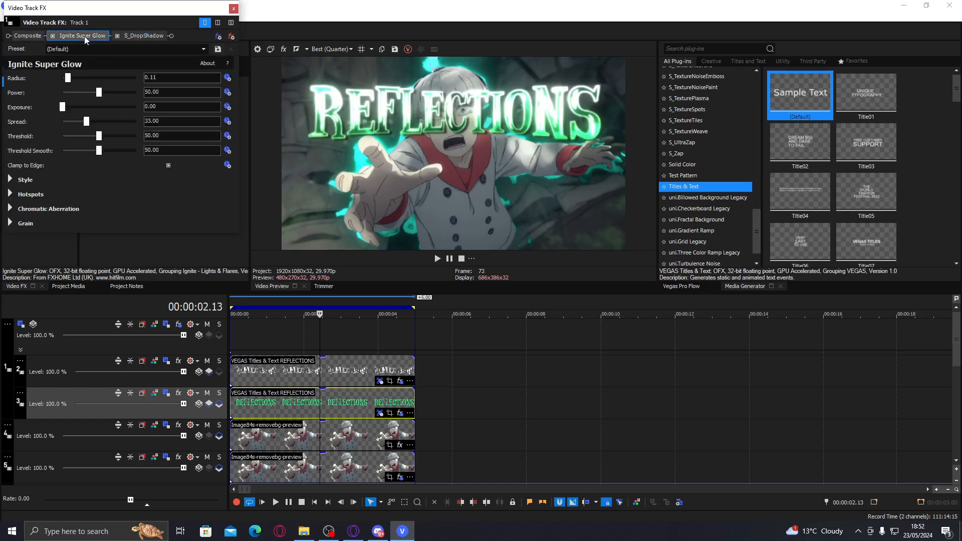
pyautogui.click(118, 134)
pyautogui.click(10, 180)
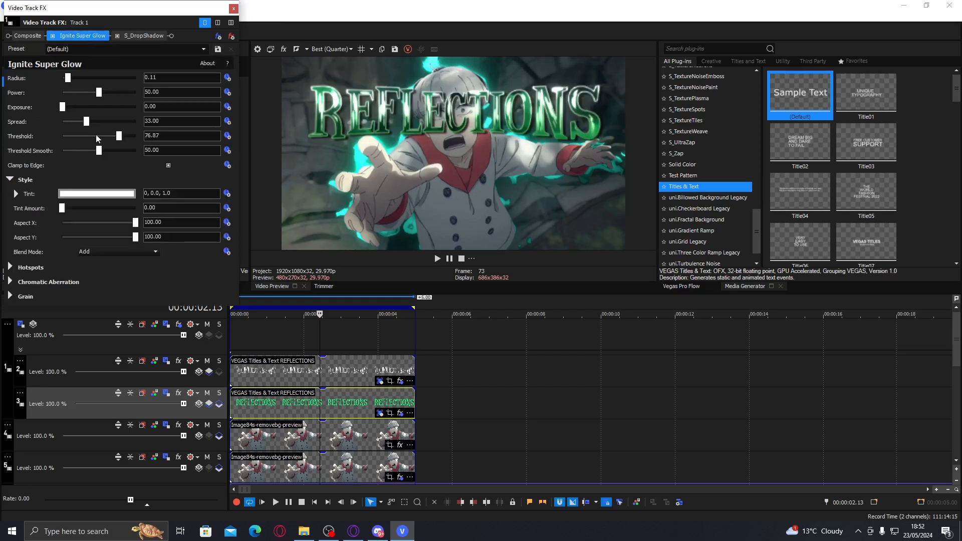
pyautogui.click(96, 135)
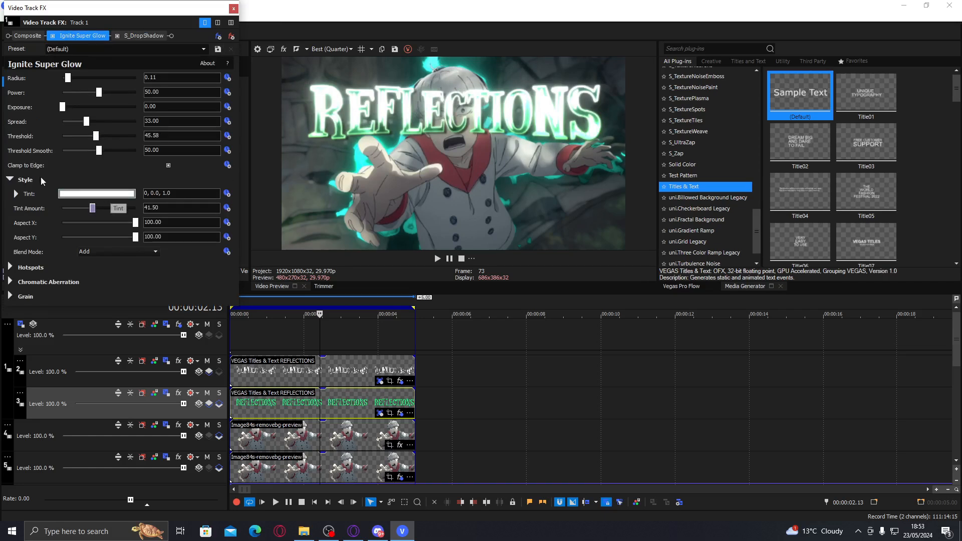
pyautogui.click(99, 195)
pyautogui.click(111, 220)
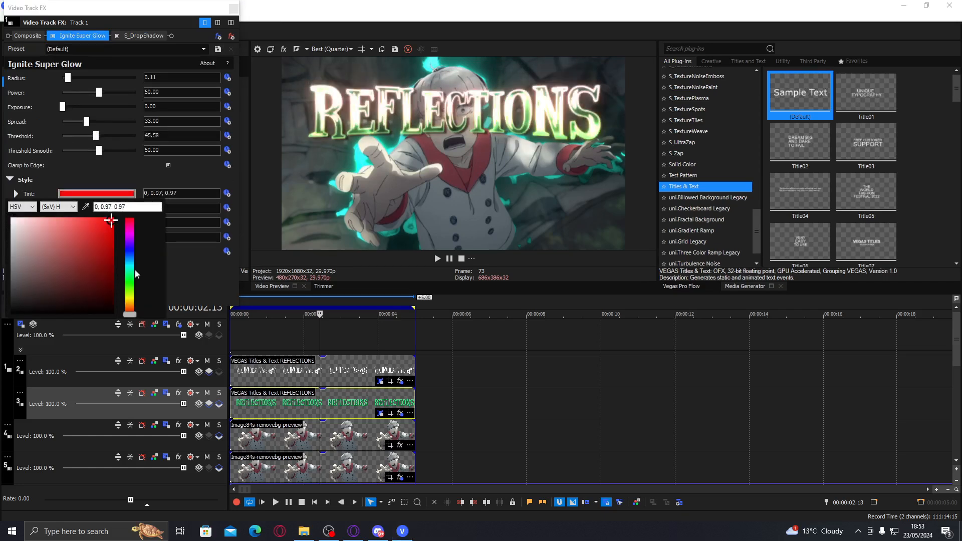
pyautogui.moveTo(129, 284); pyautogui.dragTo(129, 275)
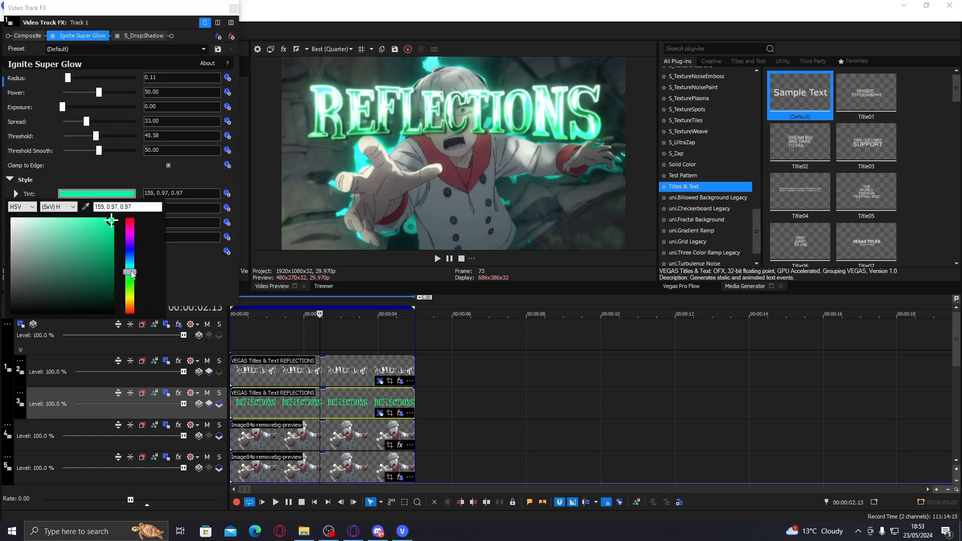
pyautogui.click(176, 198)
# Set the title glow's Tint Amount to 36.05 and its Threshold to 64.63.
pyautogui.moveTo(95, 210)
pyautogui.mouseDown()
pyautogui.moveTo(152, 222)
pyautogui.moveTo(89, 214)
pyautogui.mouseUp()
pyautogui.moveTo(116, 142); pyautogui.dragTo(111, 141)
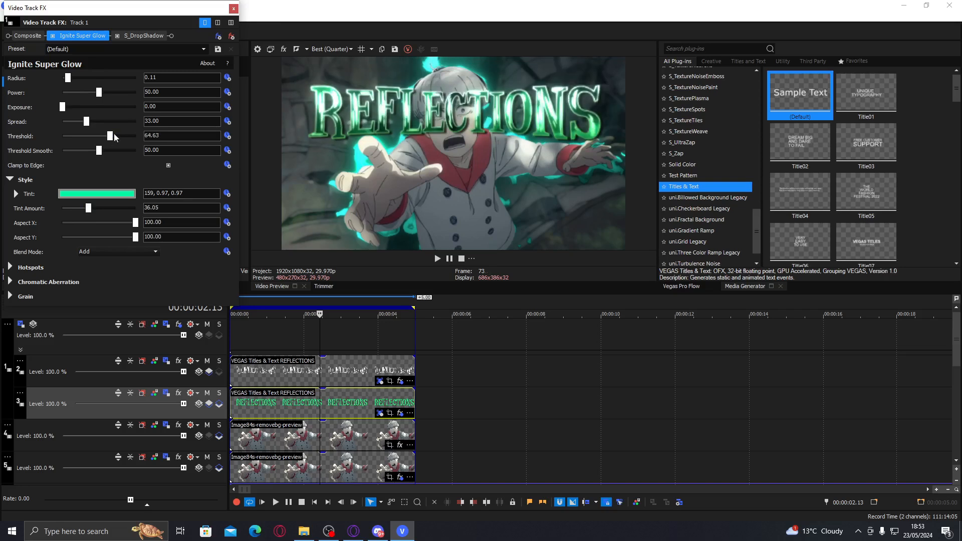
pyautogui.click(233, 9)
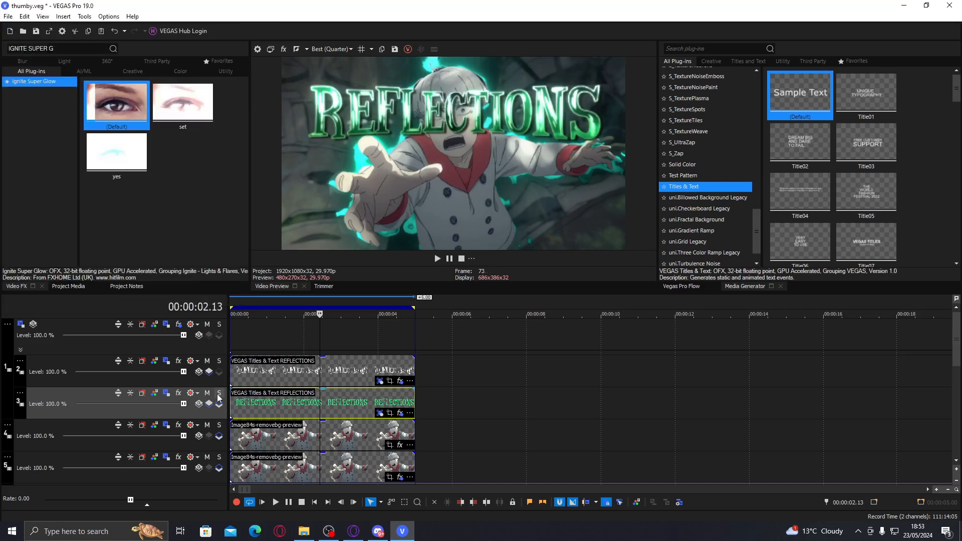
# Move the upper character cutout track above the title tracks so the character covers the middle of the title.
pyautogui.click(59, 423)
pyautogui.moveTo(64, 428); pyautogui.dragTo(65, 315)
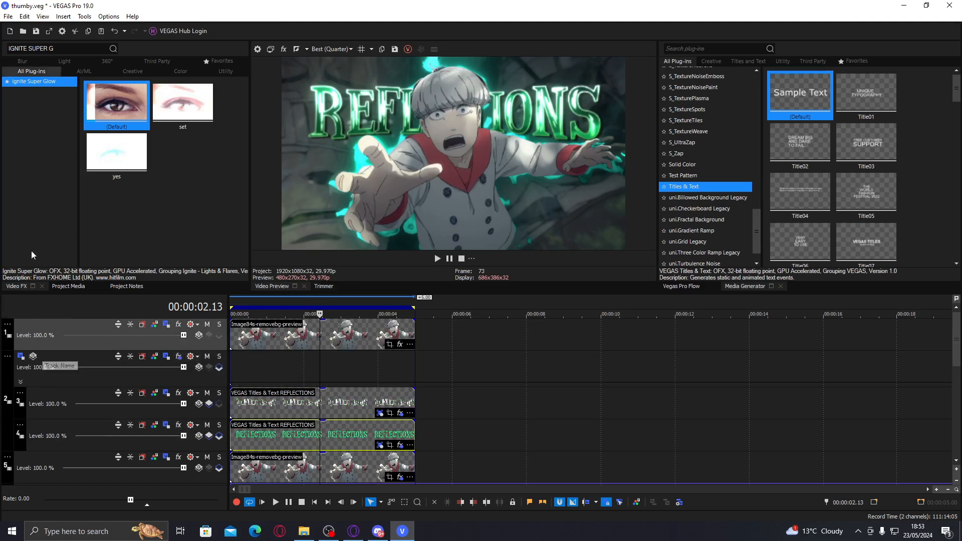
# Apply the saved S_BlurMoCurves preset to the titles' parent track and place it after S_DropShadow in the chain.
pyautogui.click(66, 49)
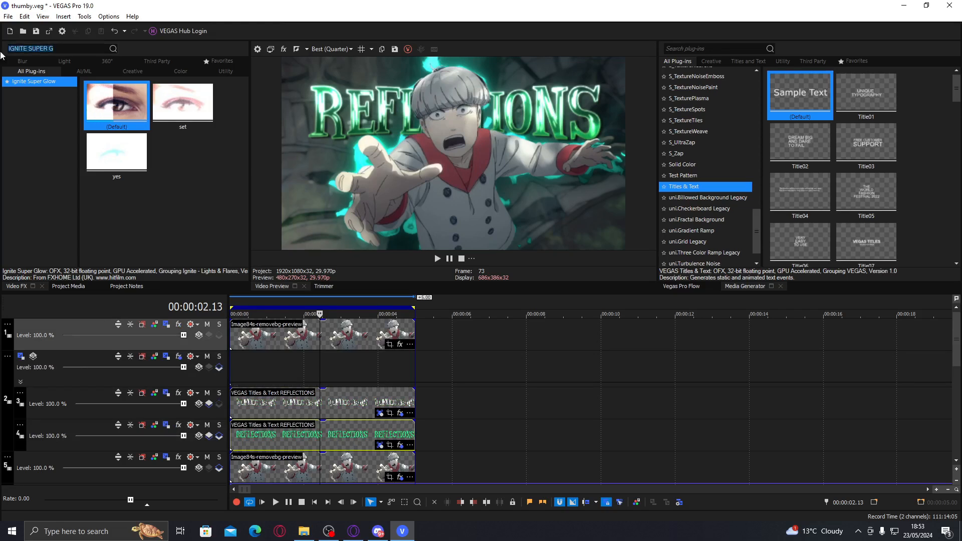
pyautogui.write('BLURMO')
pyautogui.moveTo(187, 118); pyautogui.dragTo(122, 360)
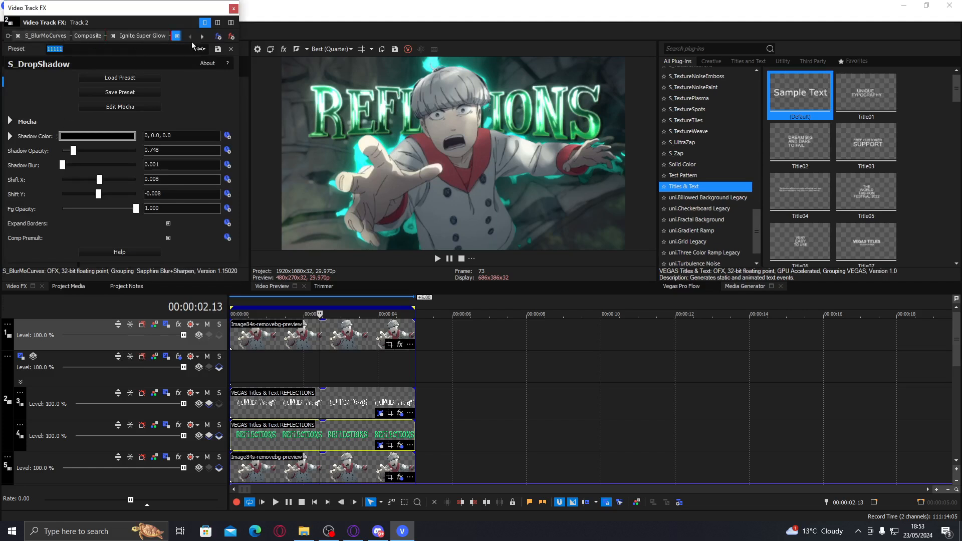
pyautogui.click(177, 36)
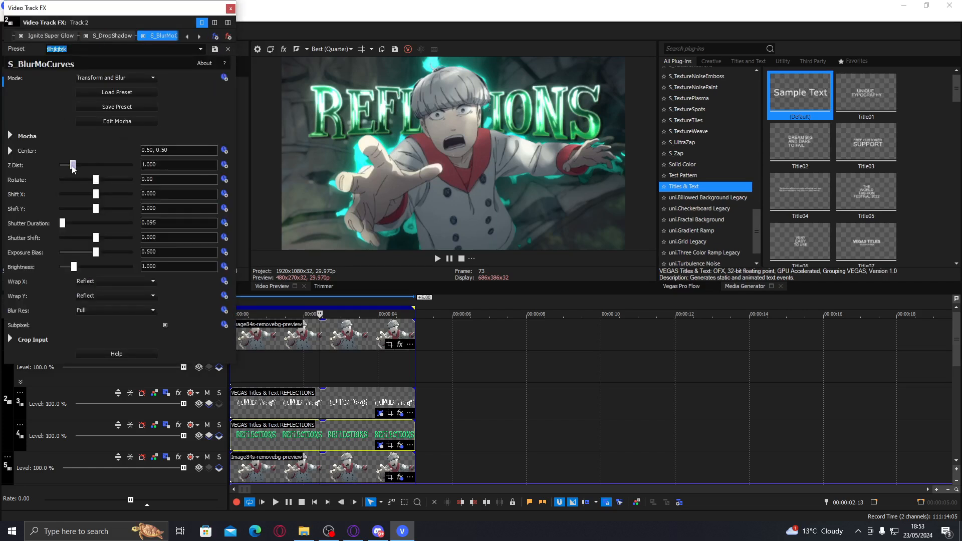
# Enlarge and reposition the title with S_BlurMoCurves: Z Dist 0.900, Shift X -0.010 and Shift Y -0.051.
pyautogui.moveTo(73, 168); pyautogui.dragTo(72, 169)
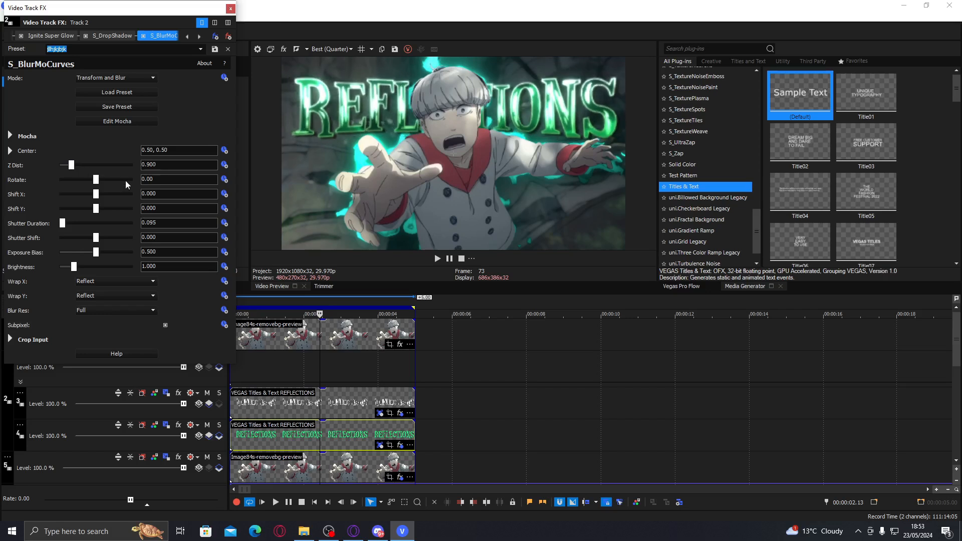
pyautogui.moveTo(95, 195); pyautogui.dragTo(96, 196)
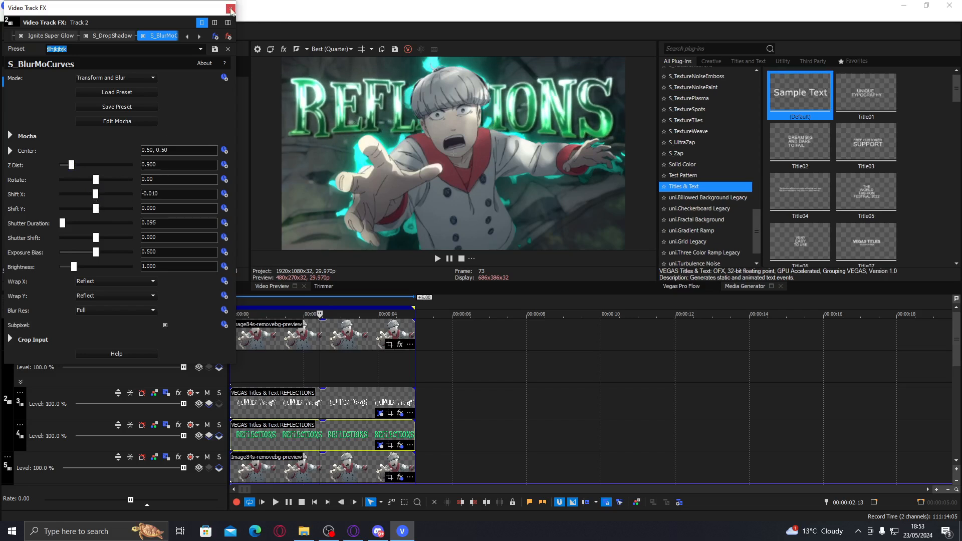
pyautogui.moveTo(96, 208); pyautogui.dragTo(92, 210)
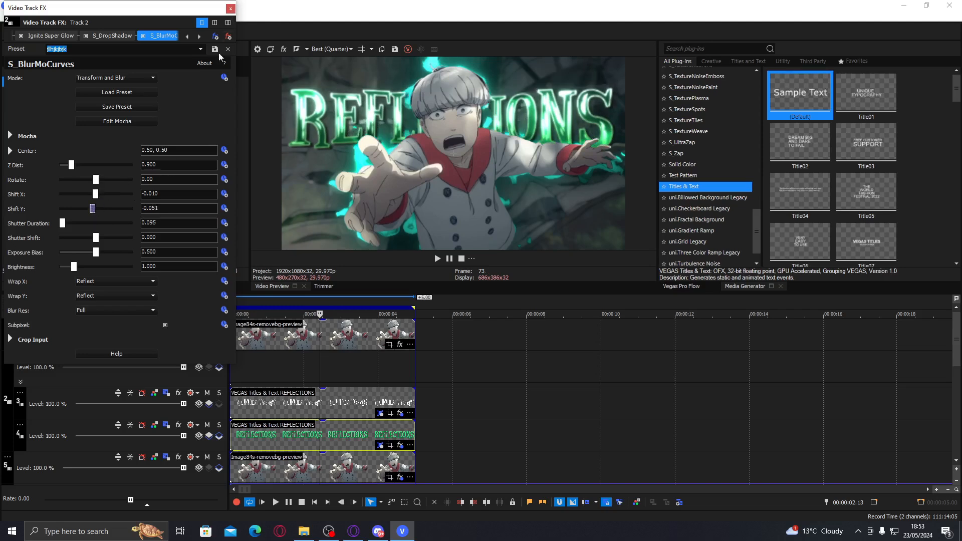
pyautogui.click(230, 9)
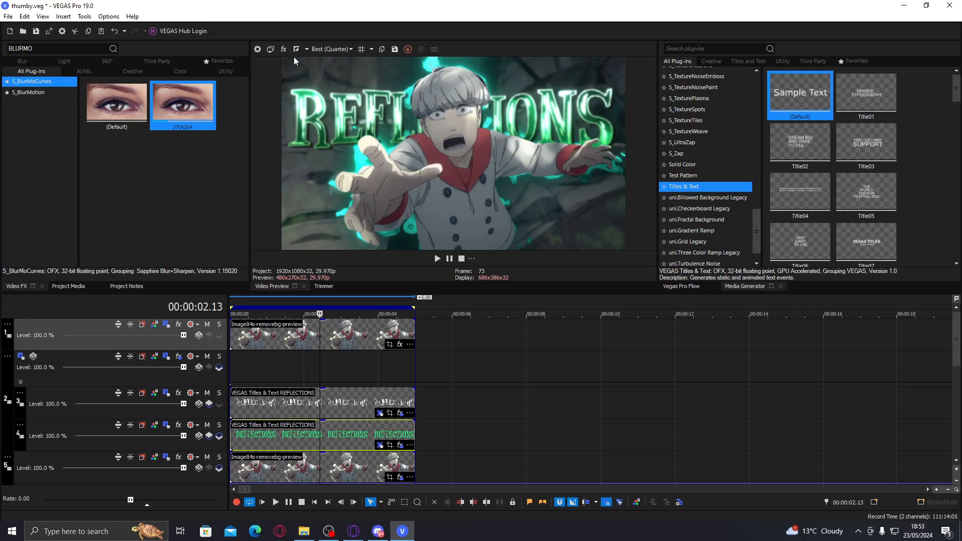
# Insert an empty video track between the top character cutout track and the titles' parent track.
pyautogui.rightClick(323, 369)
pyautogui.click(354, 243)
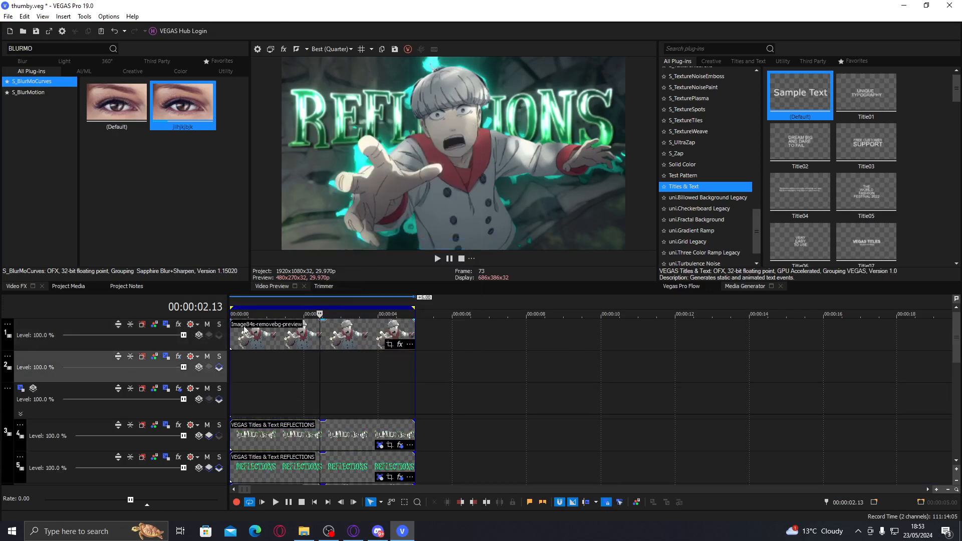
# Add a black Solid Color clip to the empty track below the character cutout, starting at the beginning of the timeline.
pyautogui.click(325, 332)
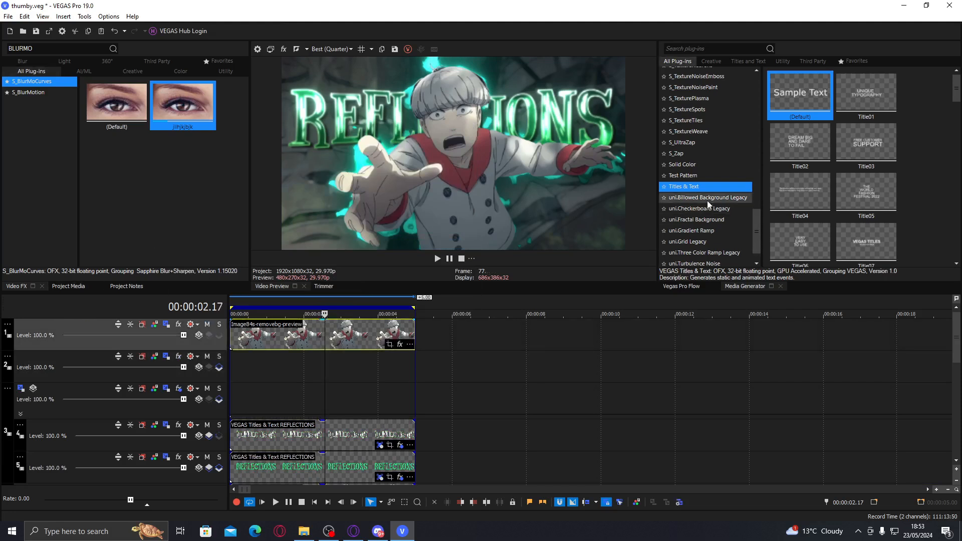
pyautogui.click(696, 165)
pyautogui.moveTo(865, 95); pyautogui.dragTo(211, 370)
pyautogui.moveTo(599, 364); pyautogui.dragTo(231, 361)
pyautogui.click(298, 361)
pyautogui.click(230, 23)
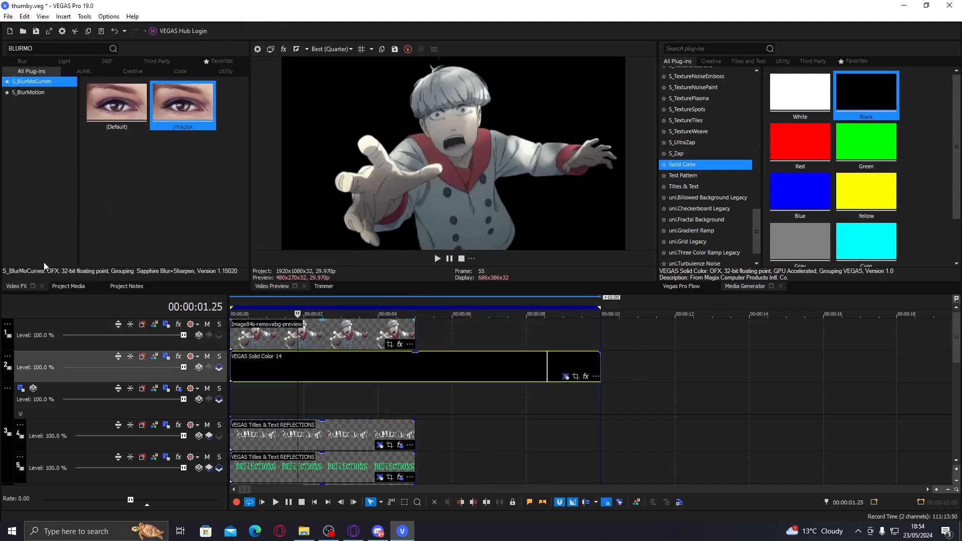
# Apply the default Bézier Masking effect to the black Solid Color clip.
pyautogui.click(2, 48)
pyautogui.write('MASK')
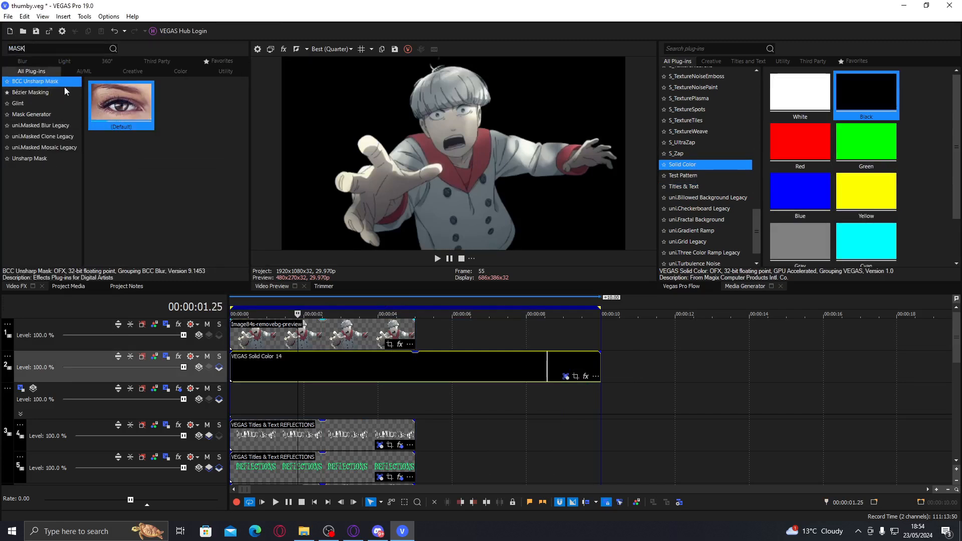
pyautogui.click(64, 91)
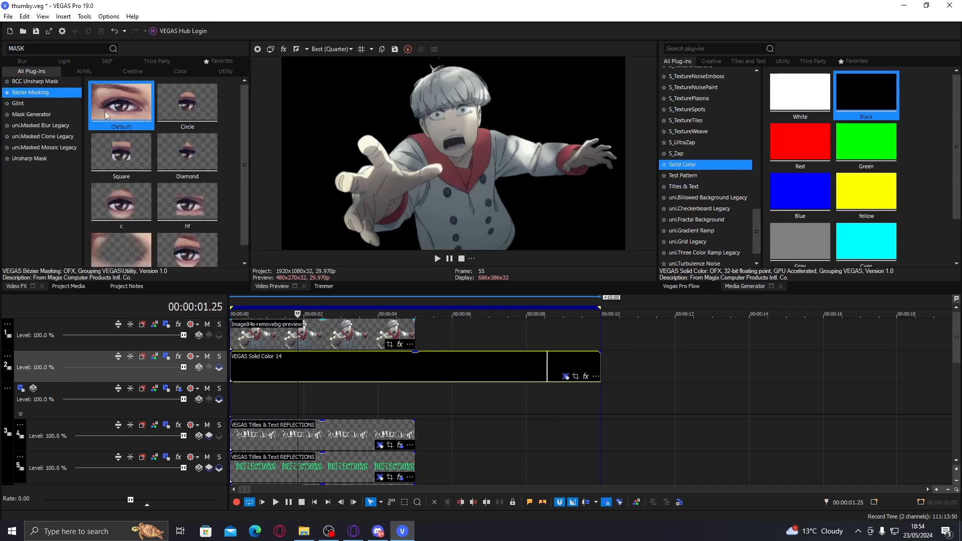
pyautogui.doubleClick(119, 114)
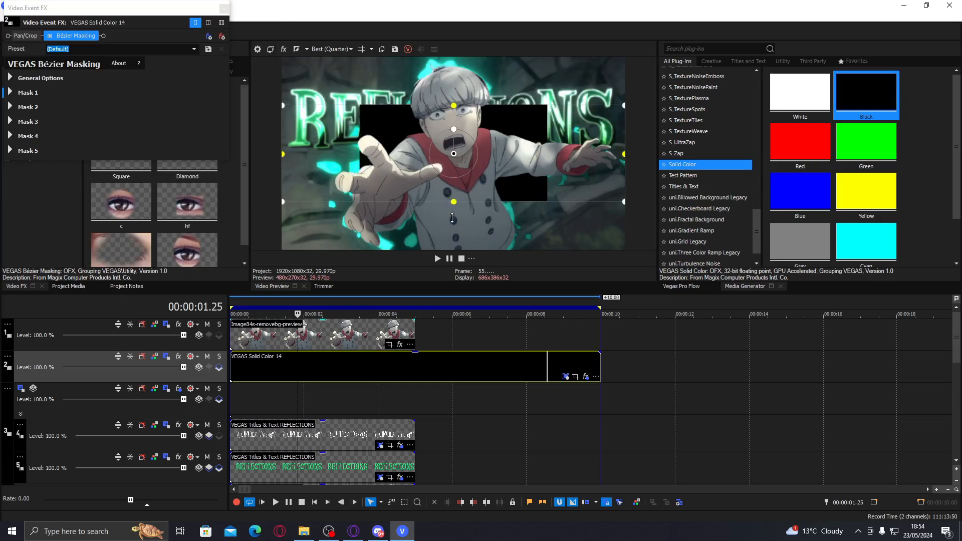
# Invert the Bézier mask and stretch it to nearly full frame, leaving thin black bars along the upper and lower edges.
pyautogui.click(20, 78)
pyautogui.click(145, 92)
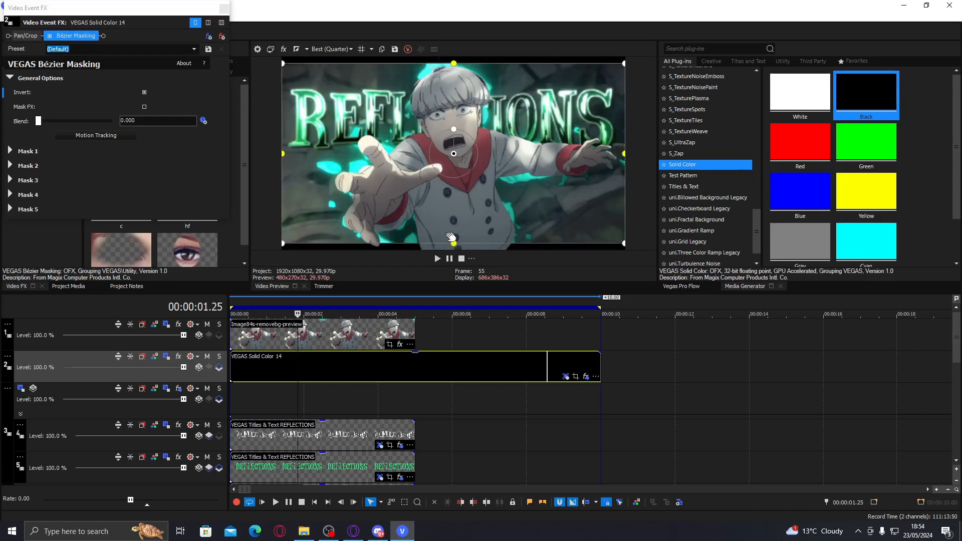
pyautogui.click(224, 9)
# Apply the saved "yes" preset of Ignite Spherical Warp to the black solid and set Amount to -0.68.
pyautogui.moveTo(53, 49); pyautogui.dragTo(1, 40)
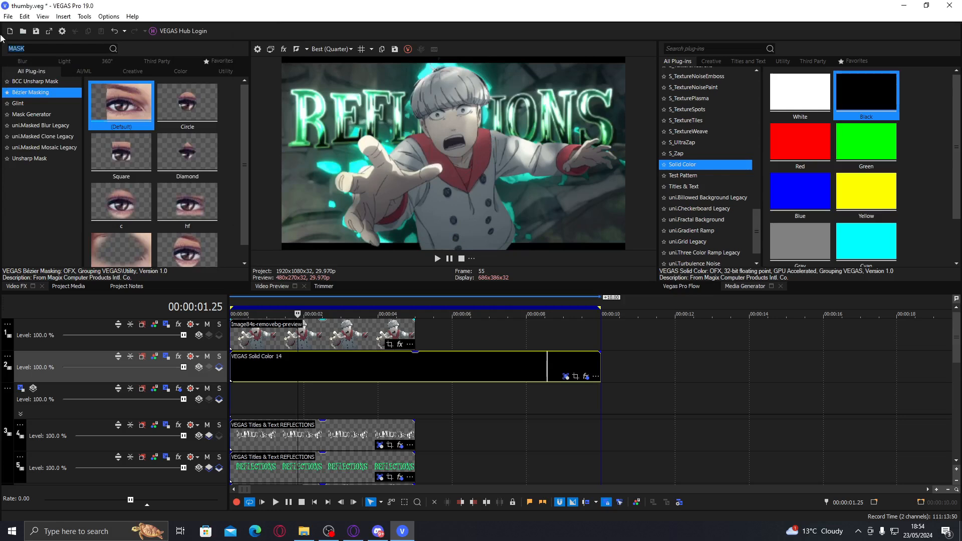
pyautogui.write('IGNITE SPH')
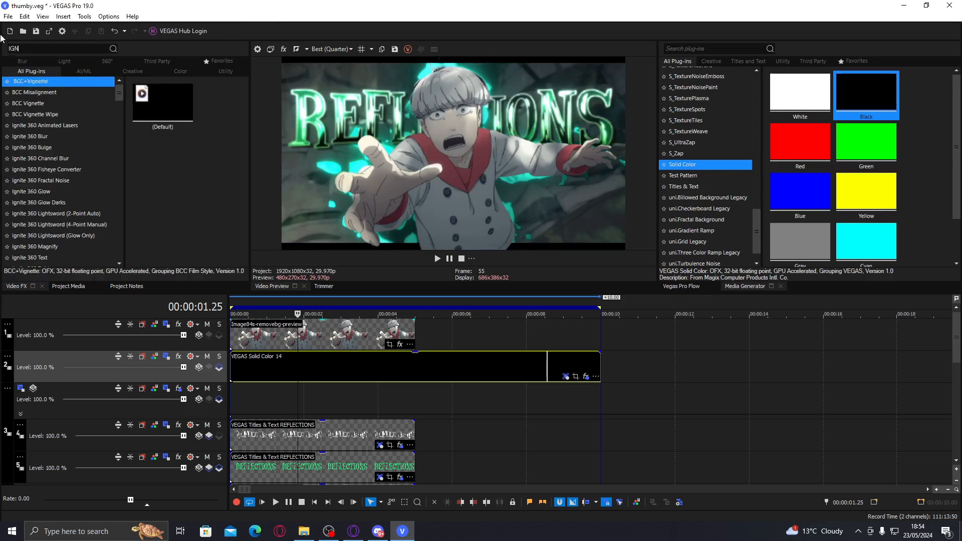
pyautogui.click(38, 92)
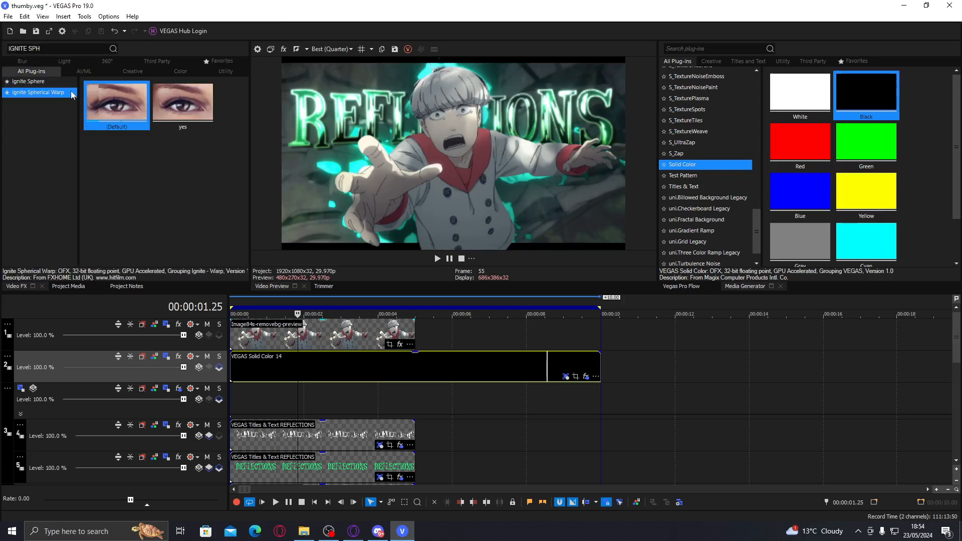
pyautogui.doubleClick(176, 112)
pyautogui.moveTo(80, 93); pyautogui.dragTo(92, 93)
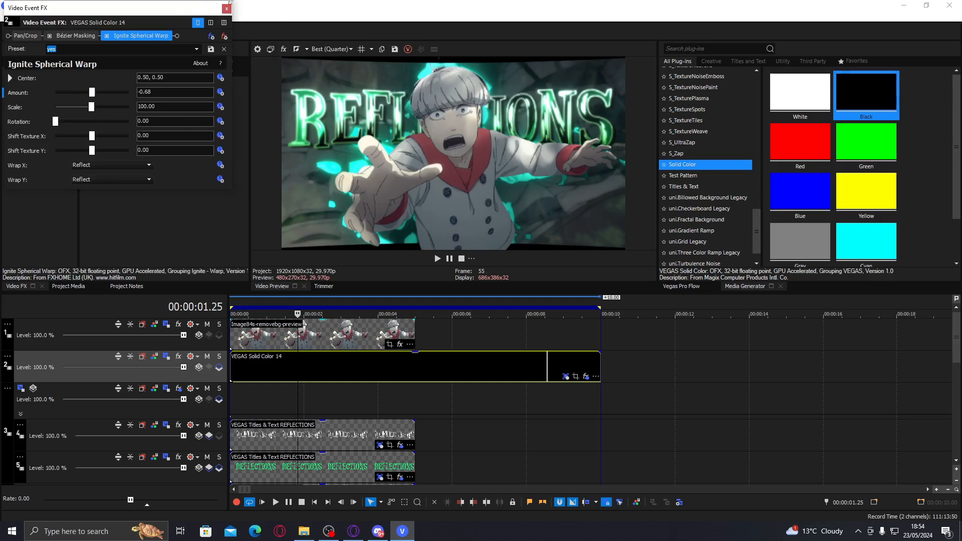
# Reduce the Bézier mask's height slightly to thicken the curved black bars.
pyautogui.click(64, 37)
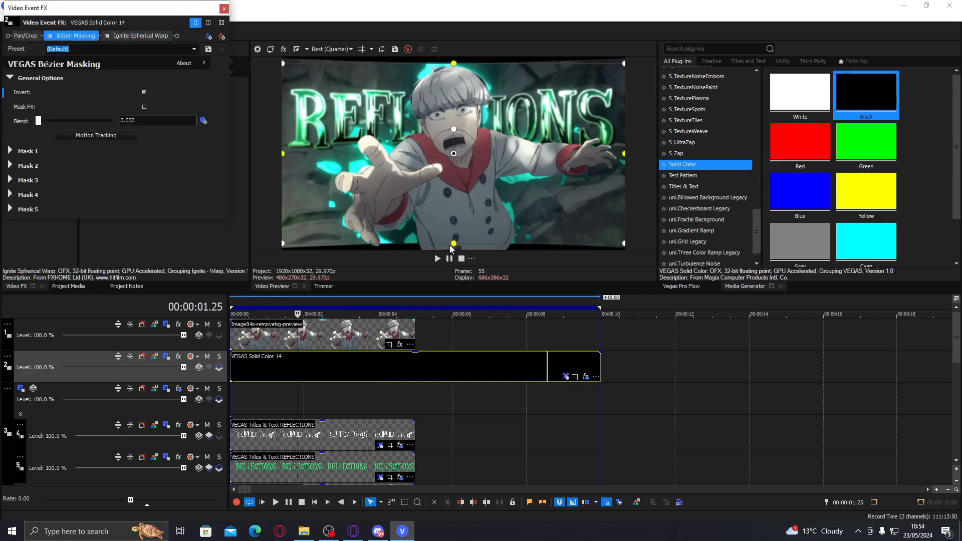
pyautogui.moveTo(454, 242); pyautogui.dragTo(455, 236)
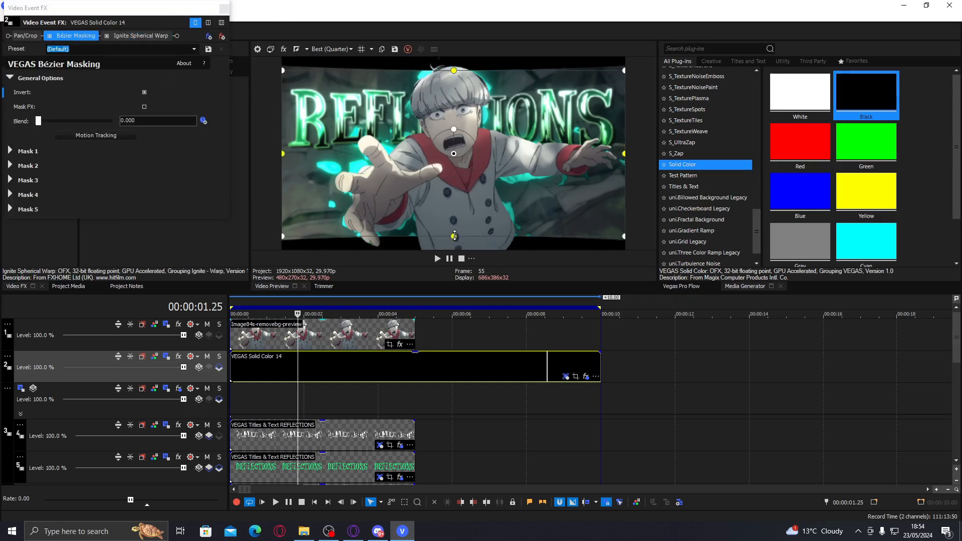
pyautogui.click(224, 9)
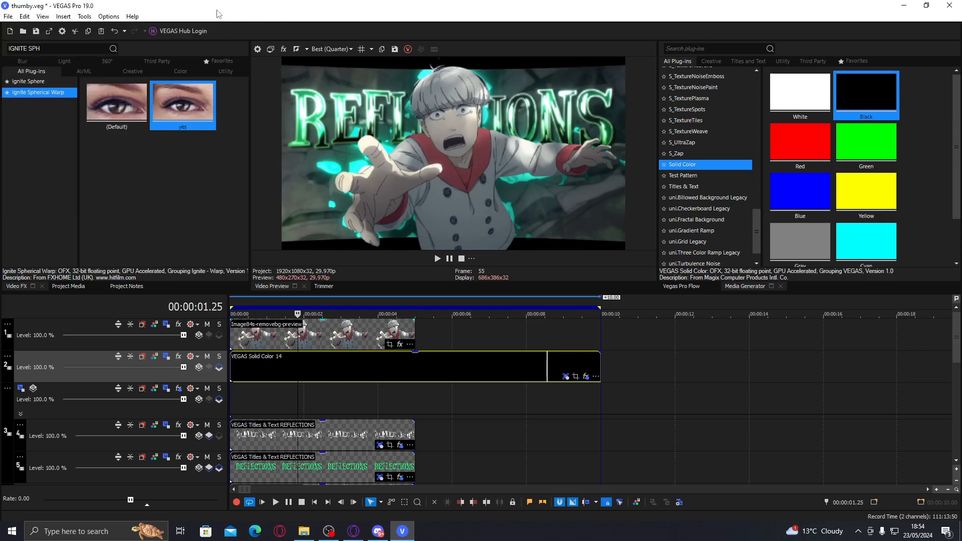
# Apply the default uni.Ecto effect to the black solid.
pyautogui.moveTo(59, 45); pyautogui.dragTo(1, 45)
pyautogui.write('UNI.EC')
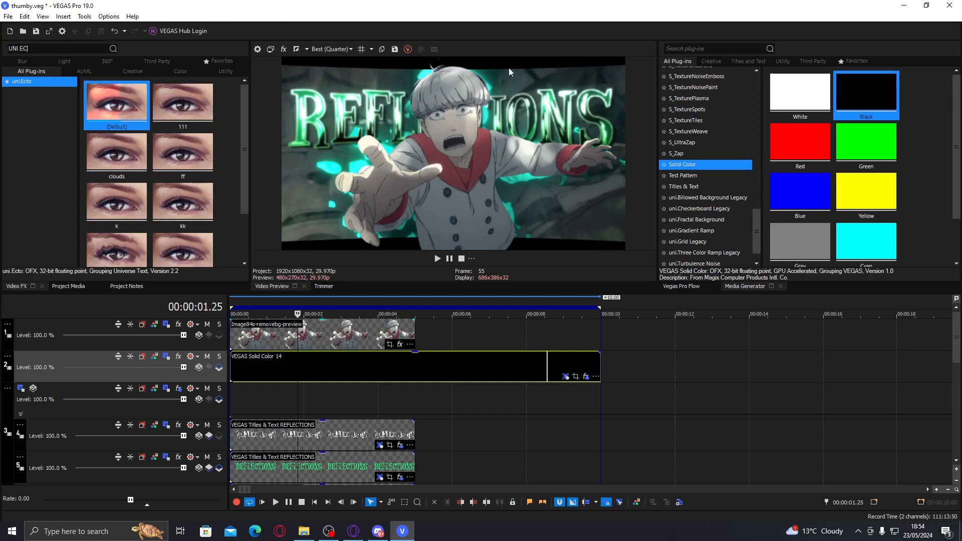
pyautogui.doubleClick(109, 105)
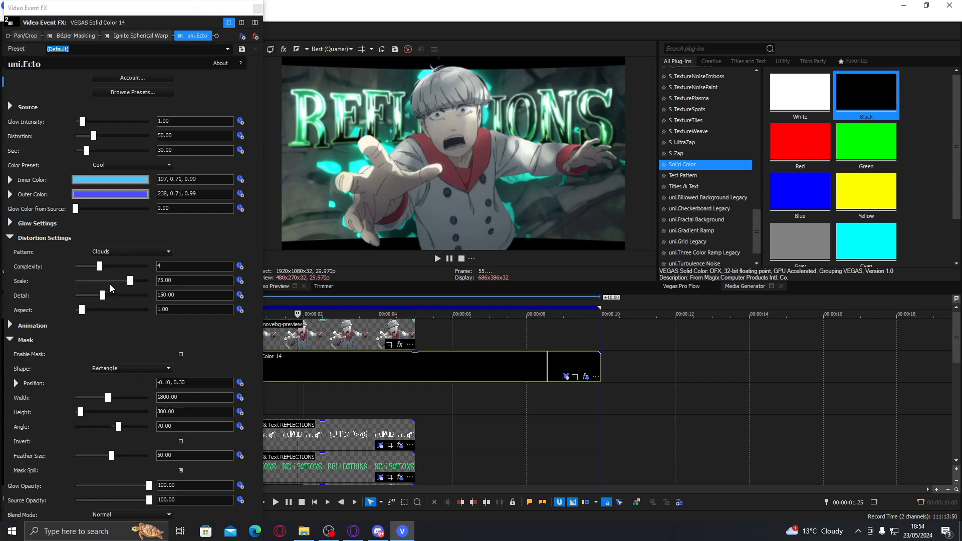
# Make the uni.Ecto glow green: Outer Color 147, 0.71, 0.99 and Inner Color 155, 0.71, 0.99.
pyautogui.click(119, 193)
pyautogui.moveTo(147, 262); pyautogui.dragTo(146, 275)
pyautogui.click(196, 195)
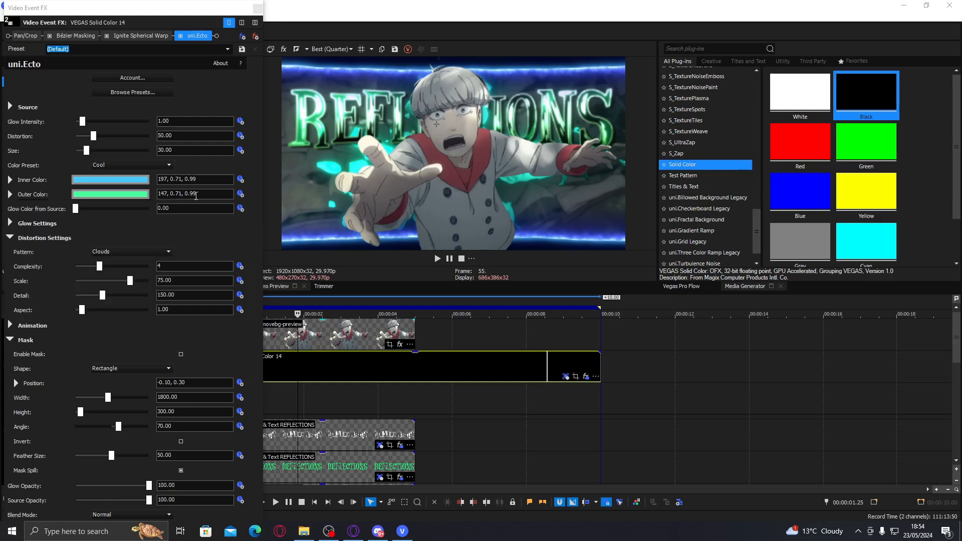
pyautogui.click(113, 180)
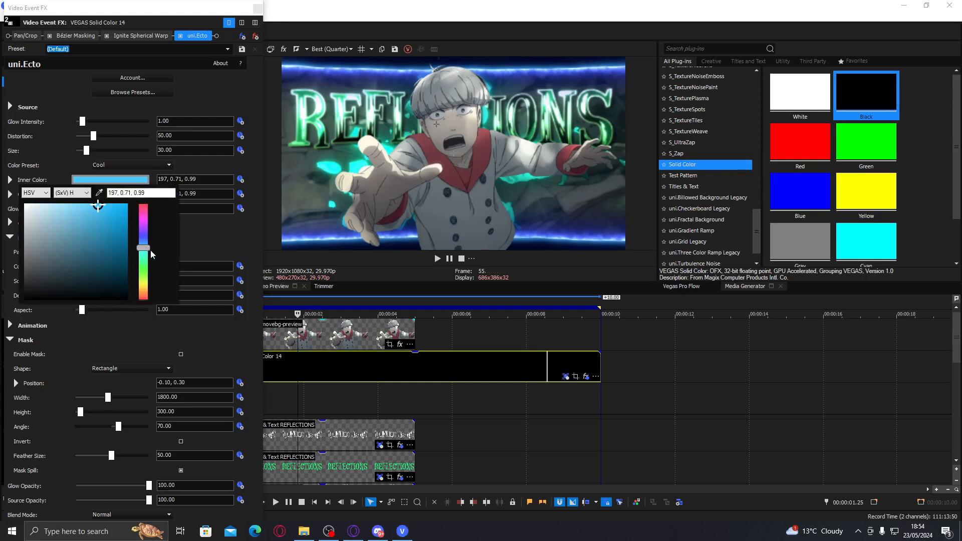
pyautogui.moveTo(150, 249); pyautogui.dragTo(151, 260)
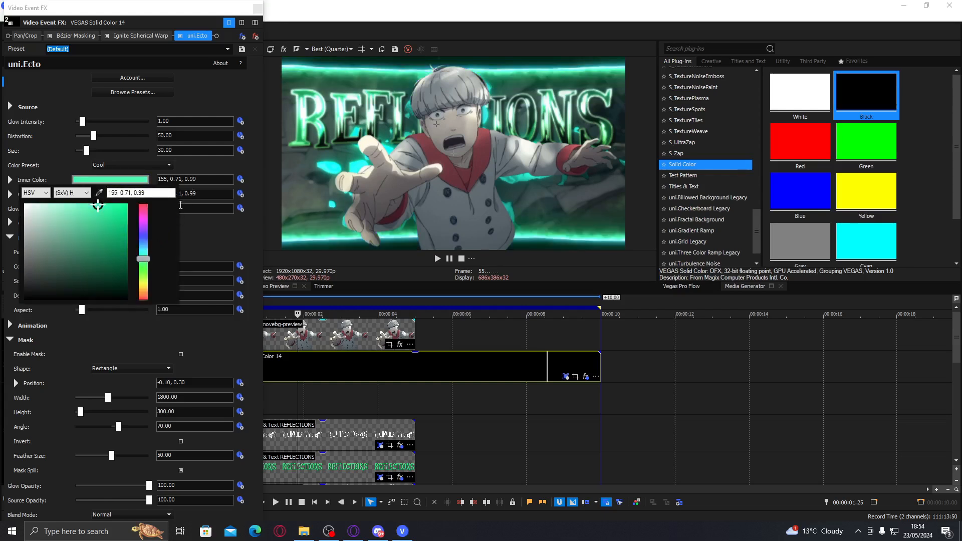
pyautogui.click(182, 201)
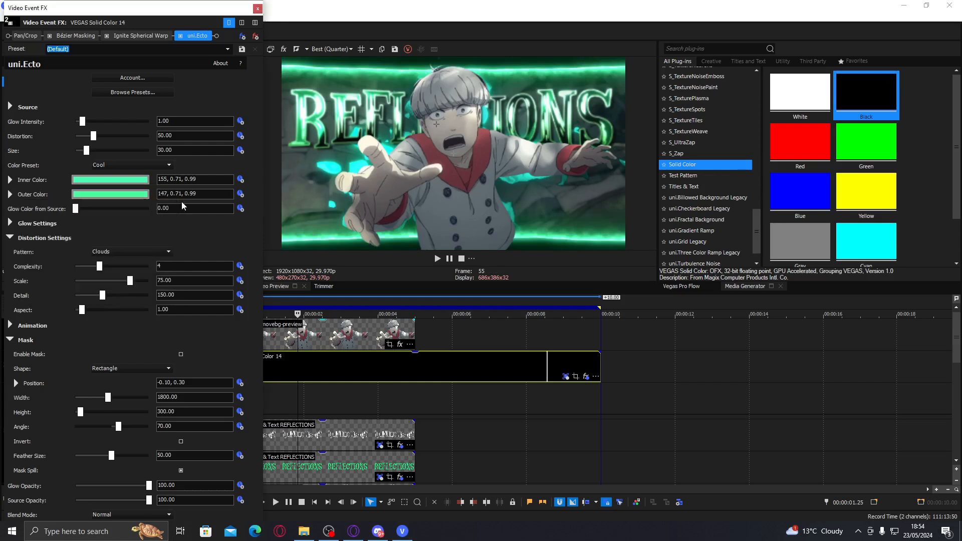
# Increase the Bézier mask's height slightly so the glowing bars sit closer to the frame edges.
pyautogui.click(74, 36)
pyautogui.moveTo(454, 237); pyautogui.dragTo(453, 243)
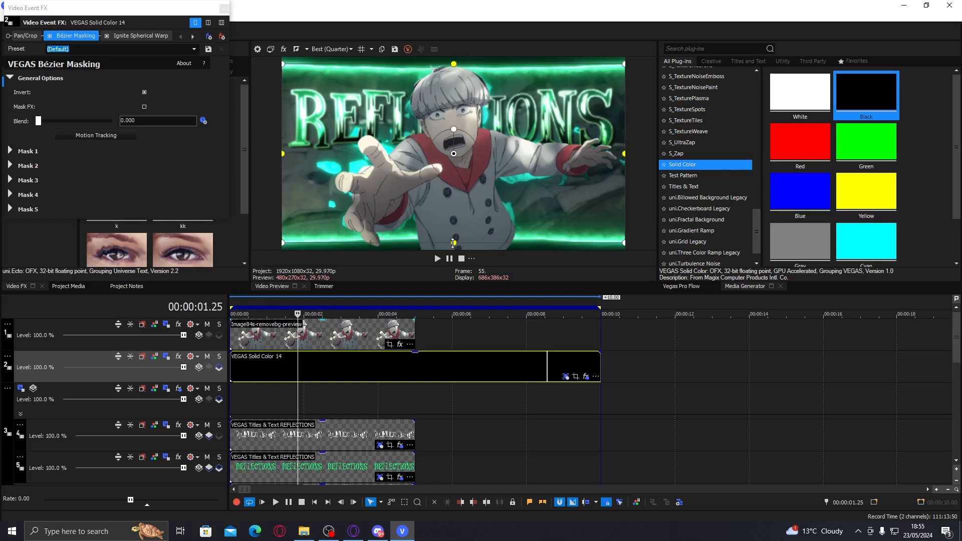
pyautogui.click(163, 37)
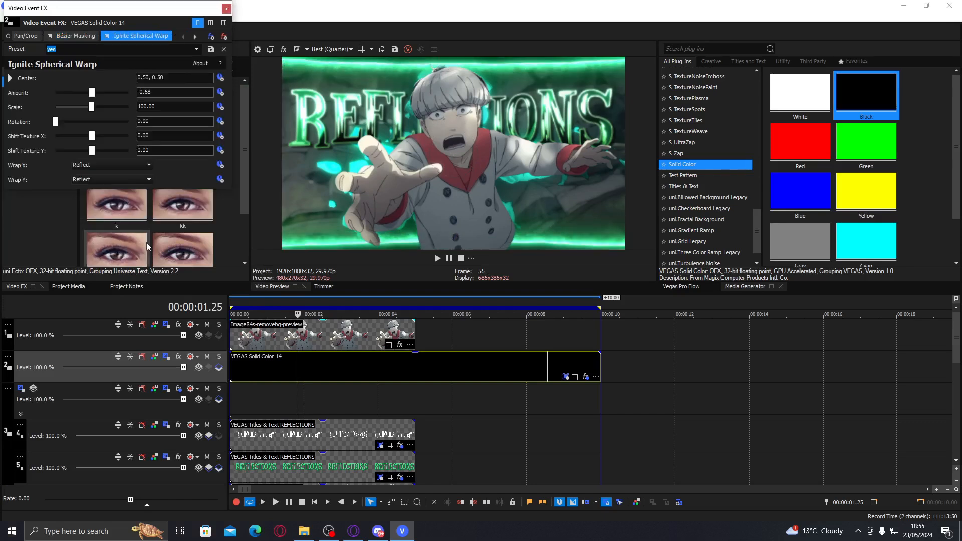
pyautogui.click(195, 37)
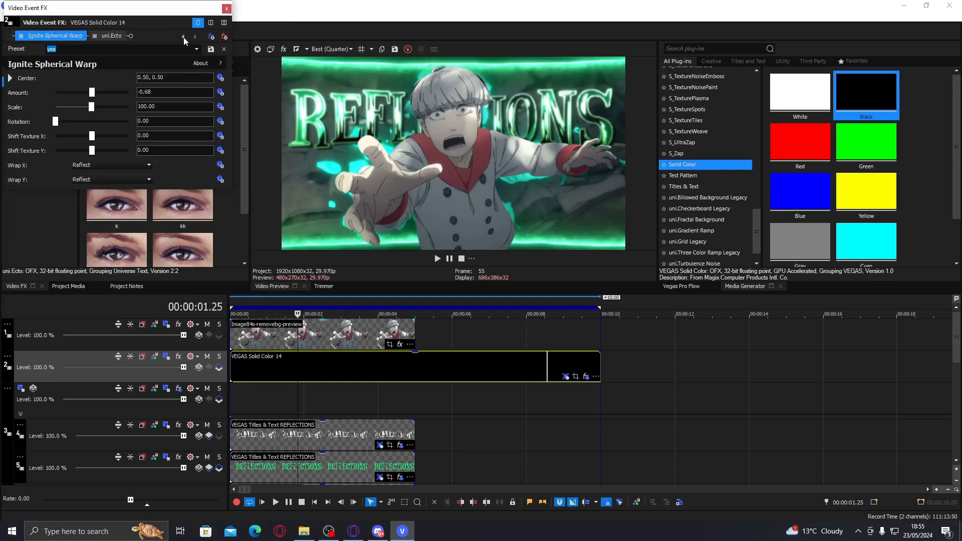
# Set the uni.Ecto distortion to Detail 179.59, Scale 36.74 and Complexity 1.
pyautogui.click(120, 36)
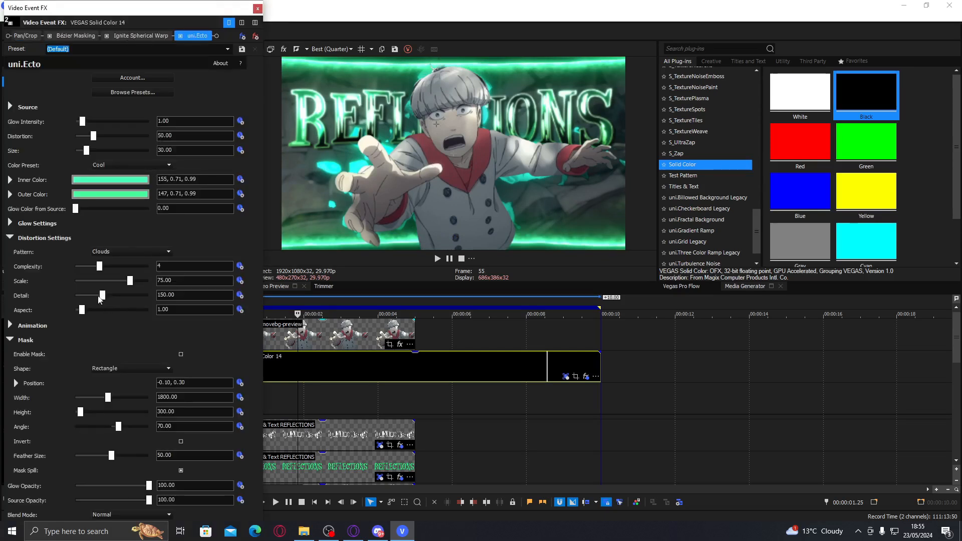
pyautogui.click(92, 297)
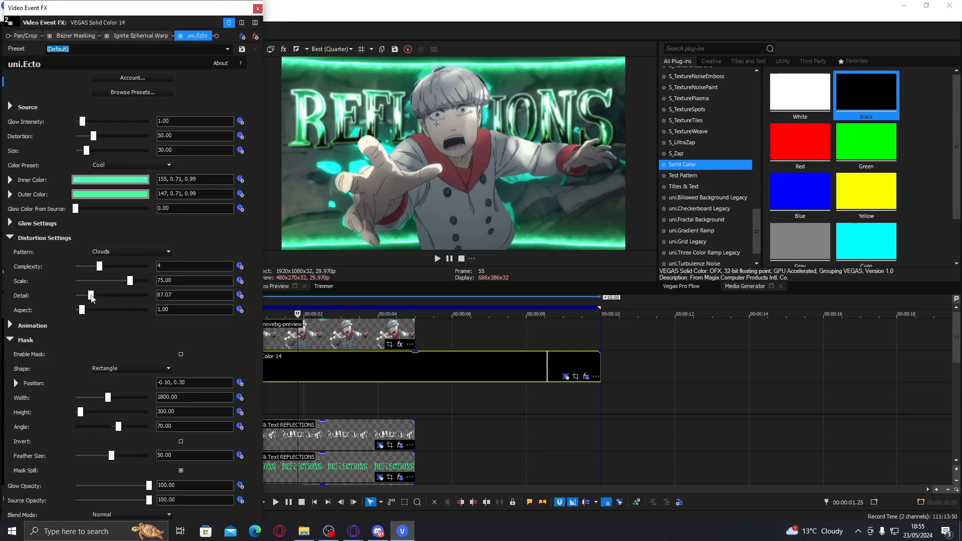
pyautogui.click(86, 297)
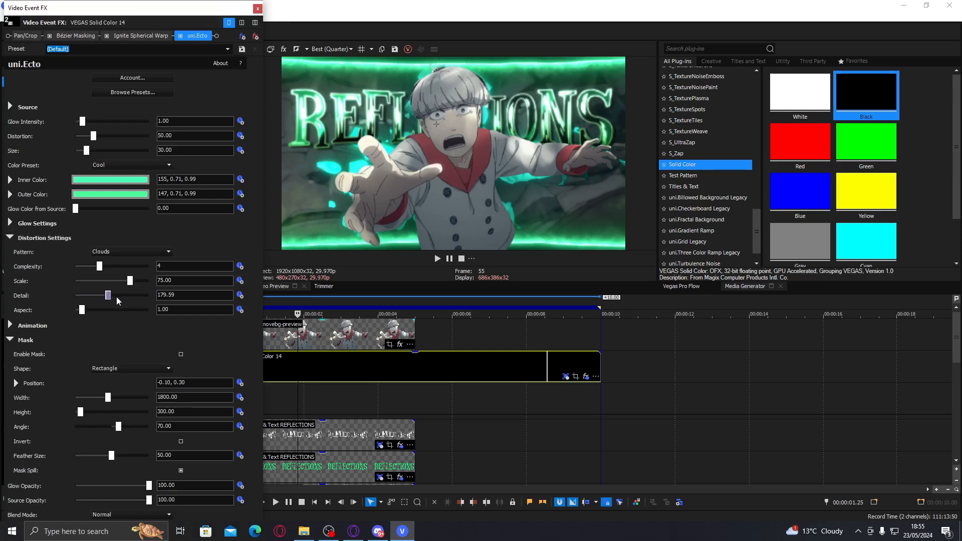
pyautogui.moveTo(105, 280); pyautogui.dragTo(74, 266)
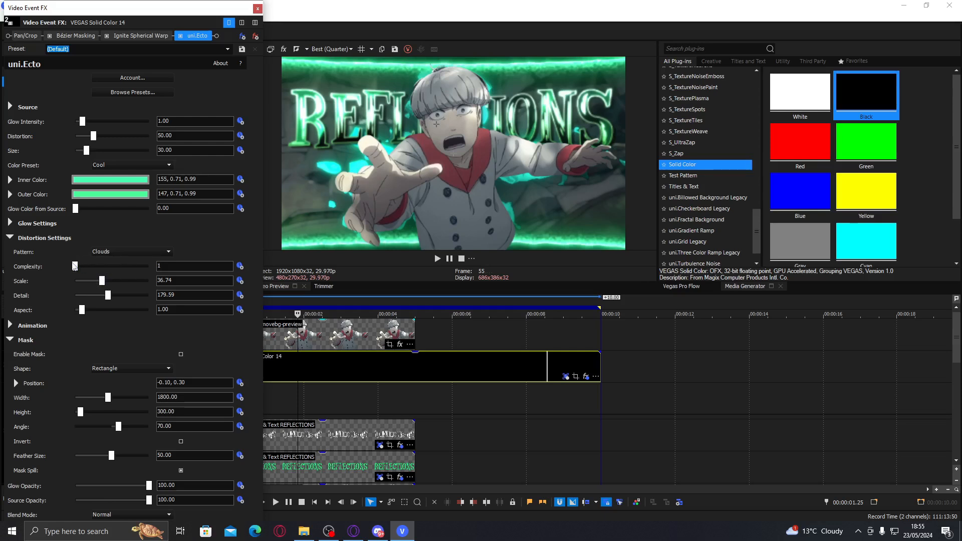
# Leave uni.Ecto's Glow Color from Source at 0.00 and set the glow's Outer Thickness to 0.54.
pyautogui.moveTo(76, 209); pyautogui.dragTo(107, 212)
pyautogui.click(10, 222)
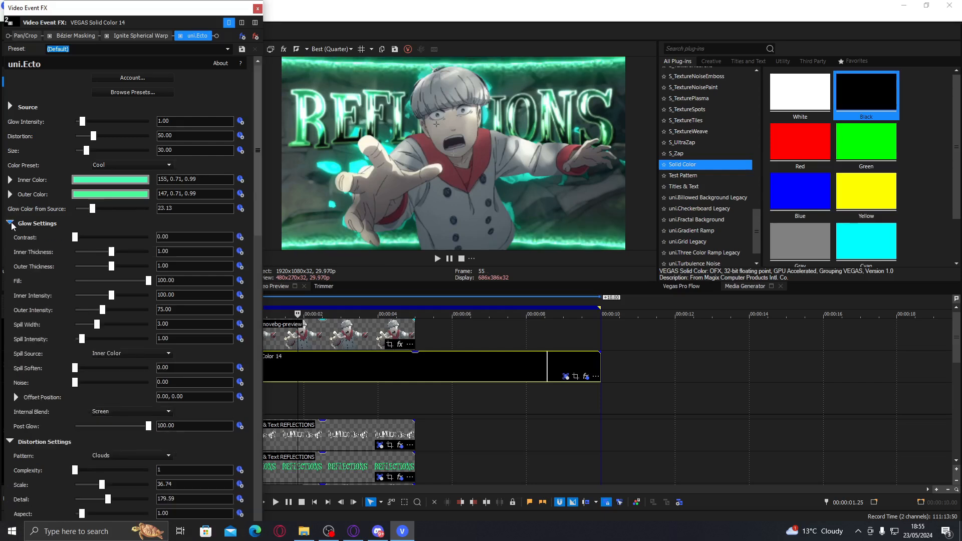
pyautogui.moveTo(92, 210); pyautogui.dragTo(50, 208)
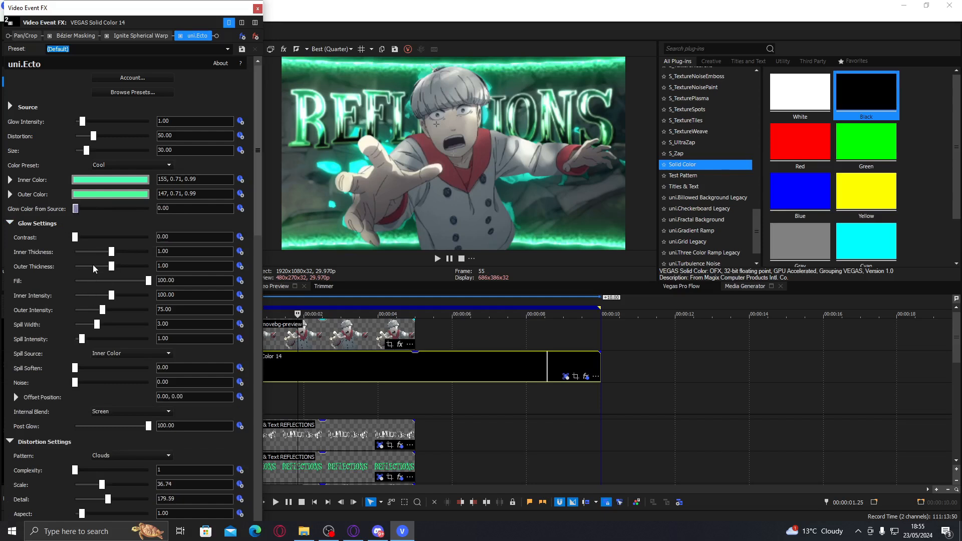
pyautogui.moveTo(93, 266); pyautogui.dragTo(79, 268)
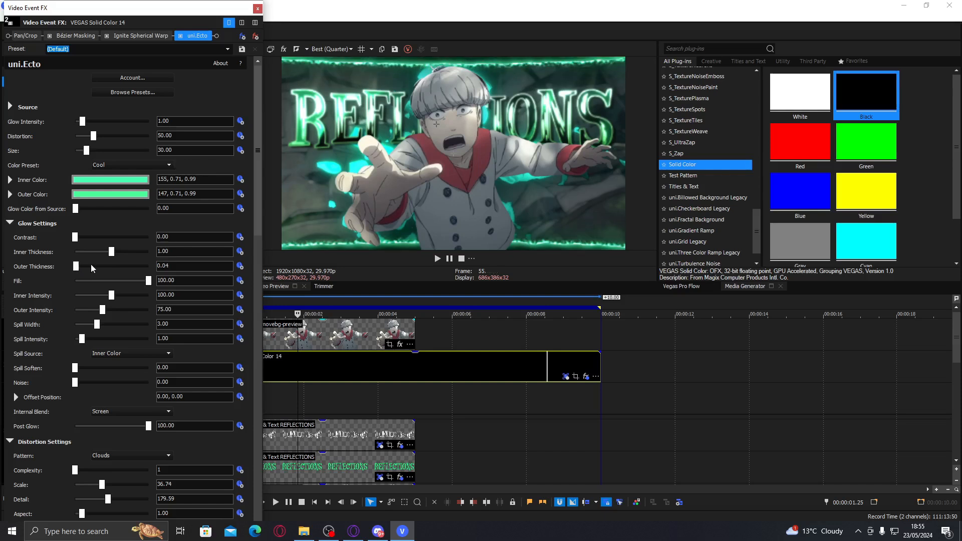
pyautogui.moveTo(91, 264); pyautogui.dragTo(93, 269)
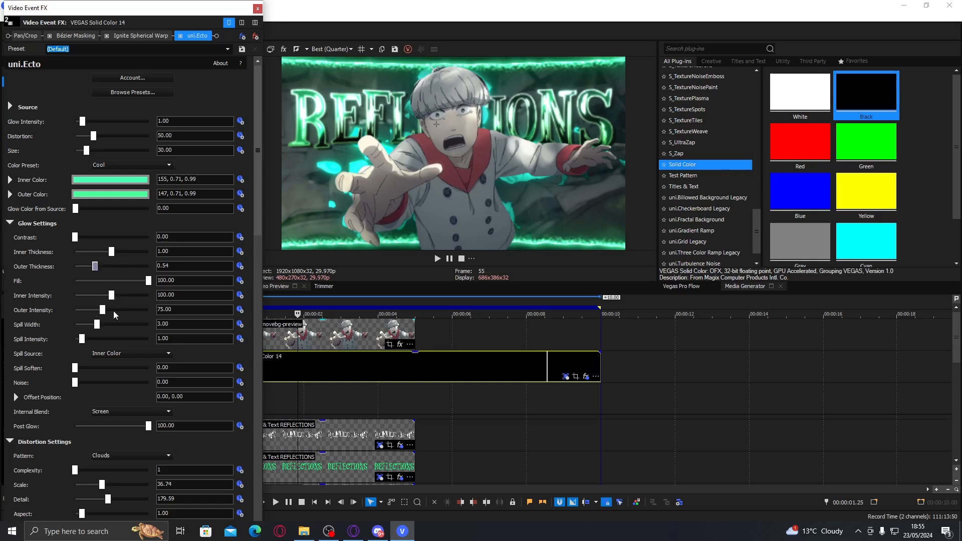
# Set the uni.Ecto glow's Inner Intensity to 68.03 and Outer Intensity to 89.80.
pyautogui.click(89, 310)
pyautogui.click(80, 294)
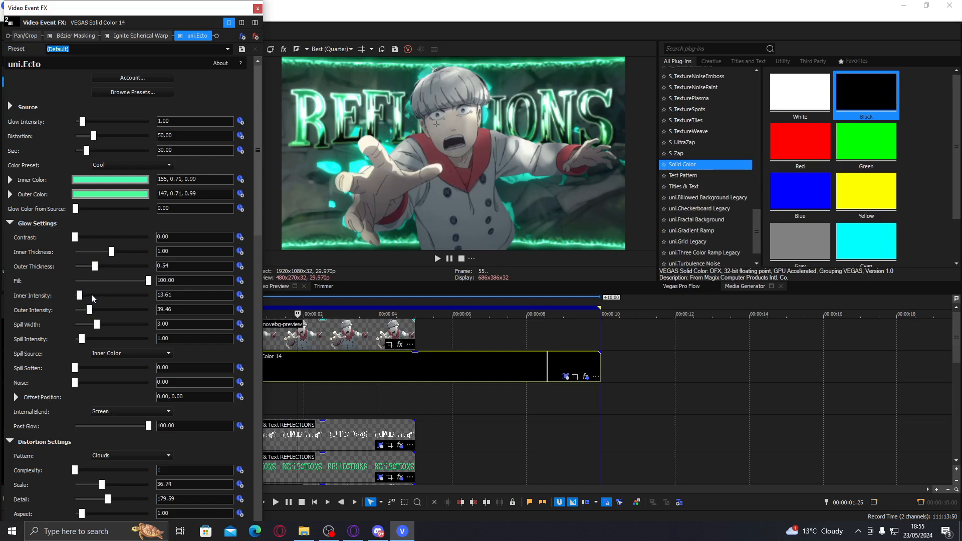
pyautogui.click(100, 295)
pyautogui.click(111, 310)
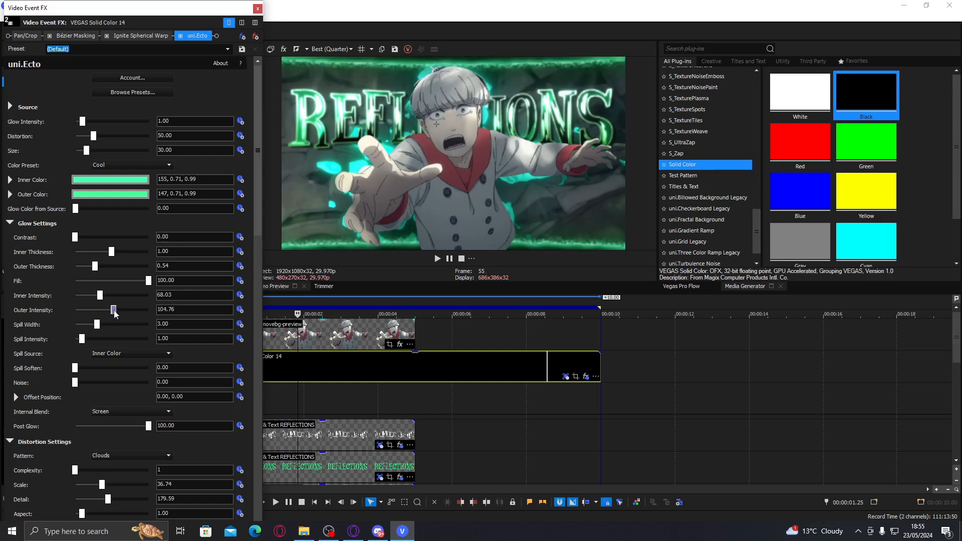
pyautogui.click(124, 309)
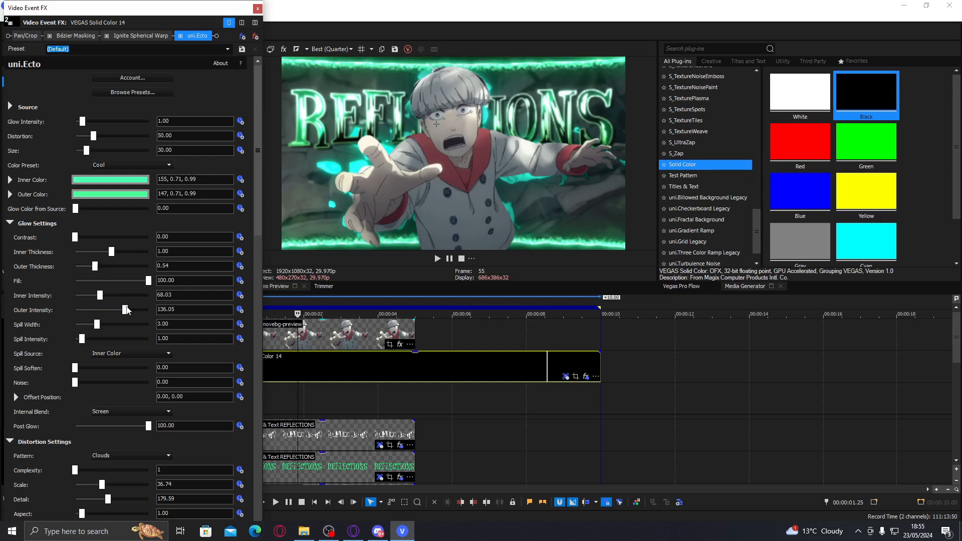
pyautogui.click(108, 308)
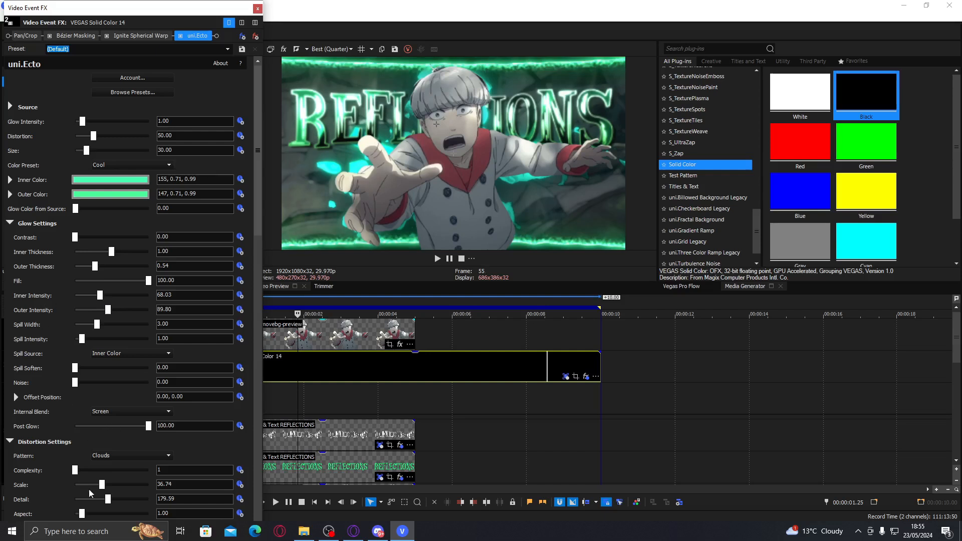
# Set the uni.Ecto distortion Scale to 57.15 and the glow's Spill Intensity to 0.48.
pyautogui.click(126, 485)
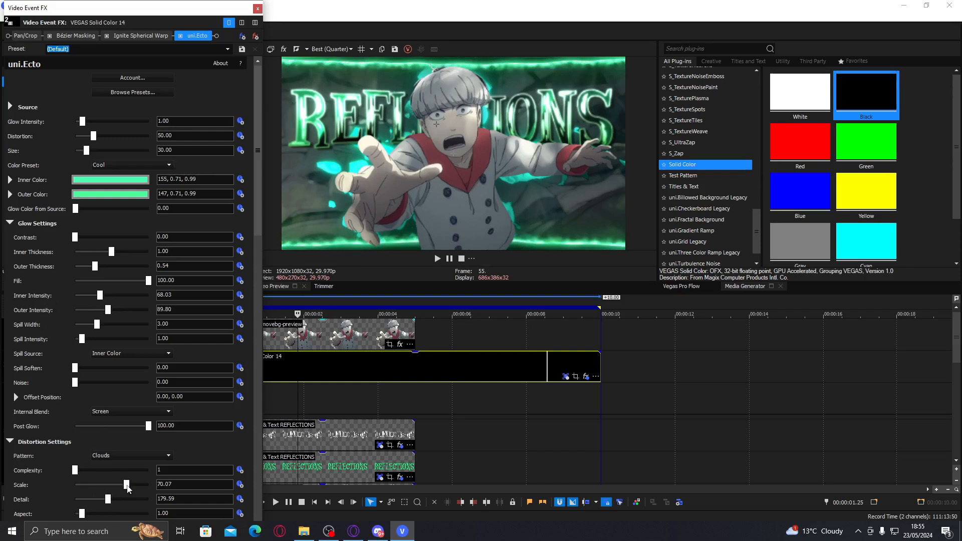
pyautogui.moveTo(126, 486); pyautogui.dragTo(119, 485)
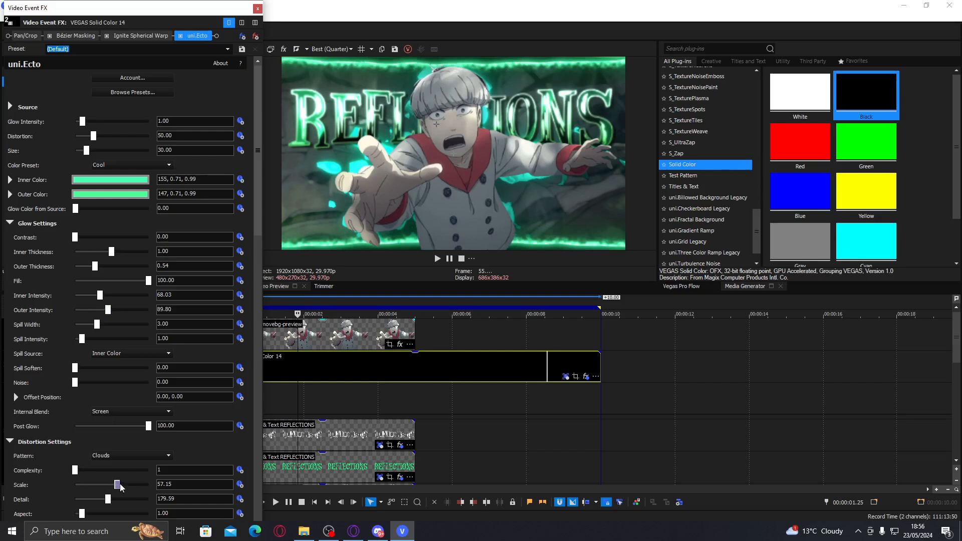
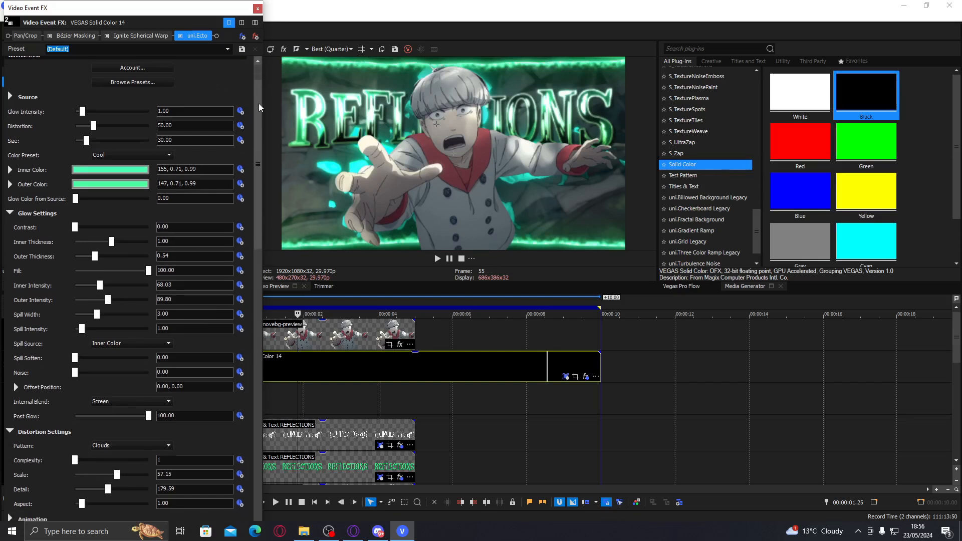
pyautogui.scroll(-3, 258, 104)
pyautogui.scroll(-1, 264, 179)
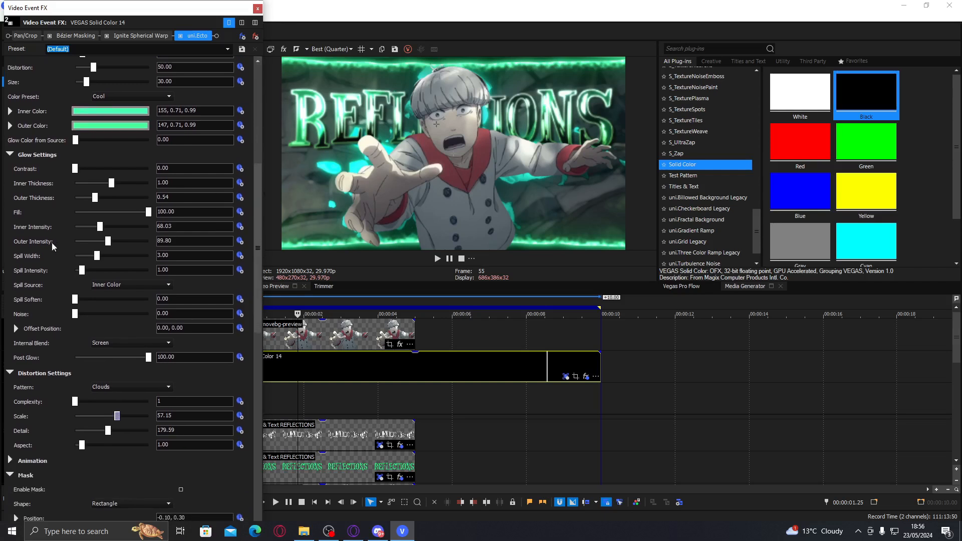
pyautogui.moveTo(82, 271); pyautogui.dragTo(74, 271)
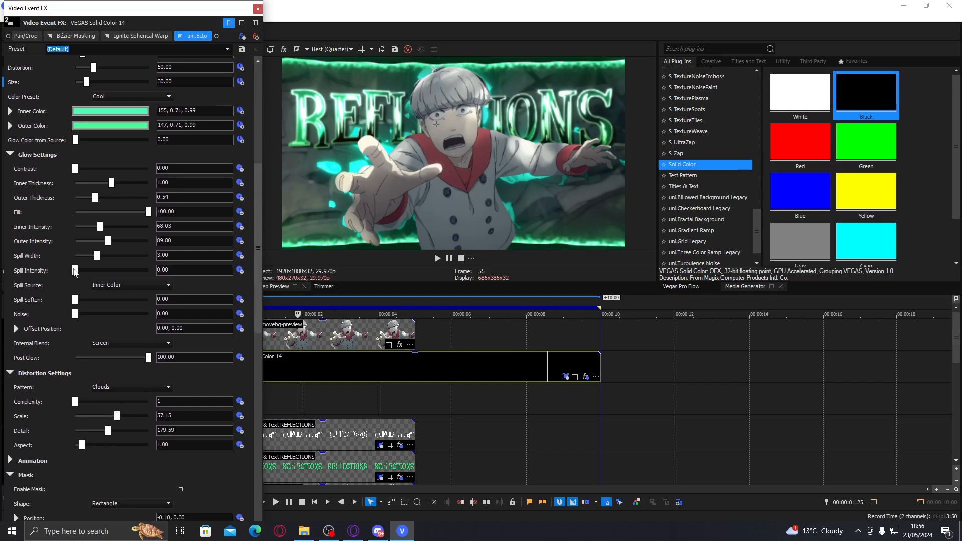
pyautogui.moveTo(75, 271); pyautogui.dragTo(78, 271)
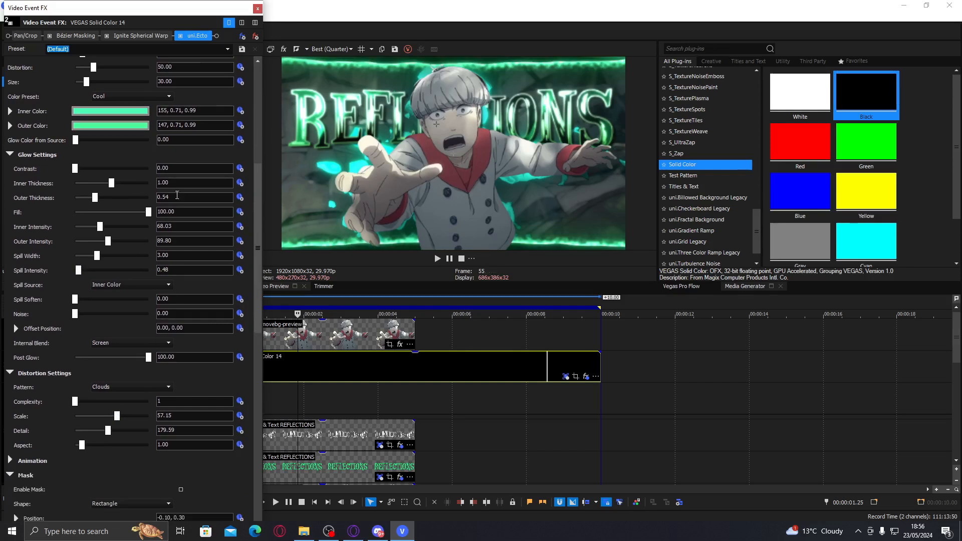
pyautogui.scroll(-3, 257, 196)
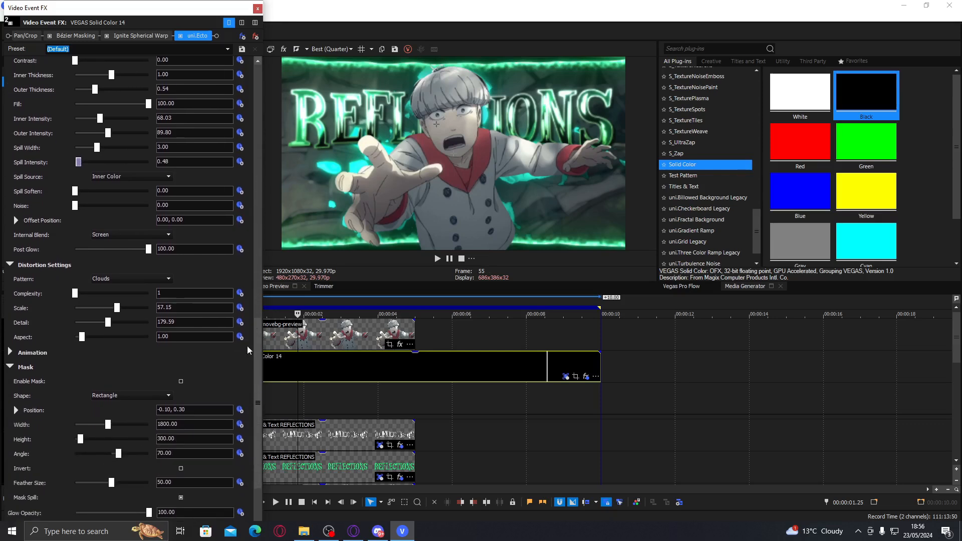
pyautogui.scroll(10, 241, 371)
pyautogui.click(257, 8)
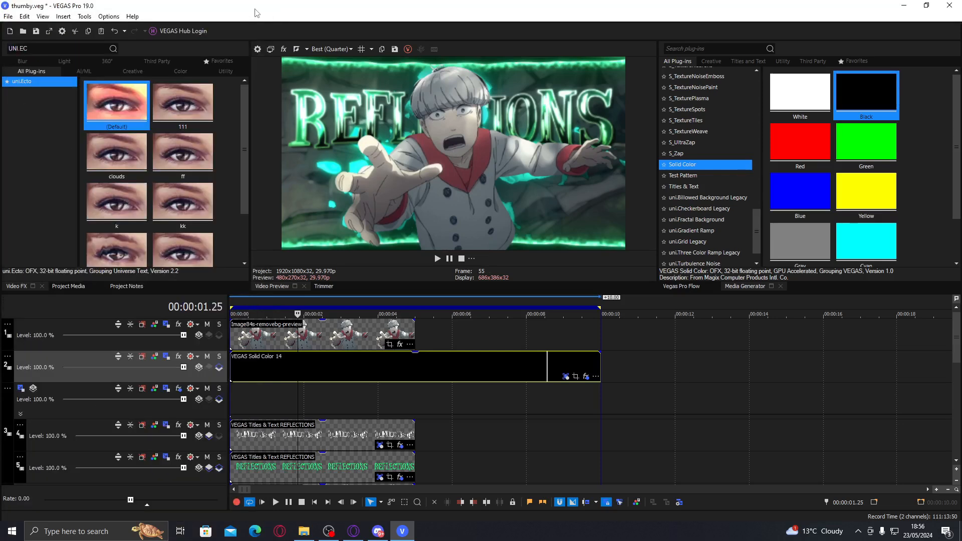
# Insert a new video track beneath the black bars' track and add a white Solid Color clip to it.
pyautogui.click(45, 48)
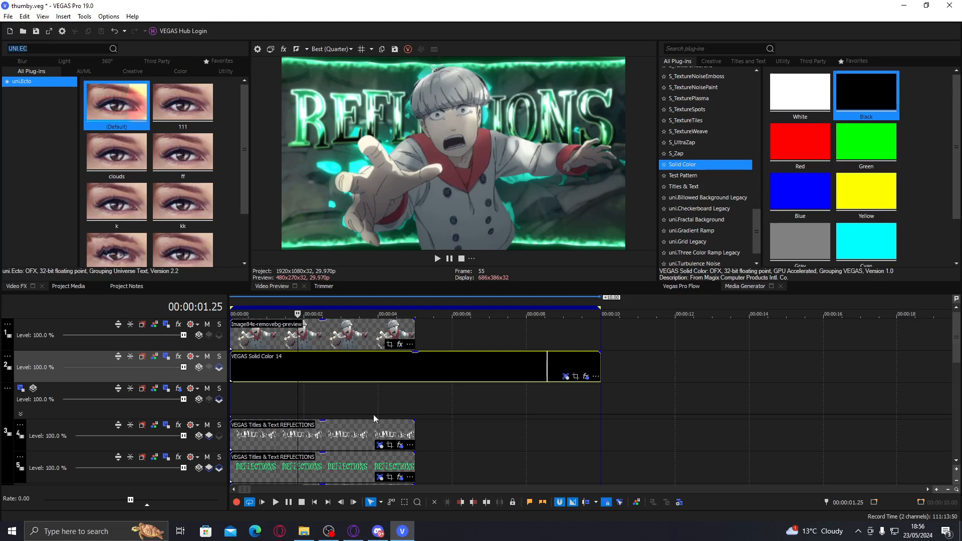
pyautogui.rightClick(352, 397)
pyautogui.click(376, 275)
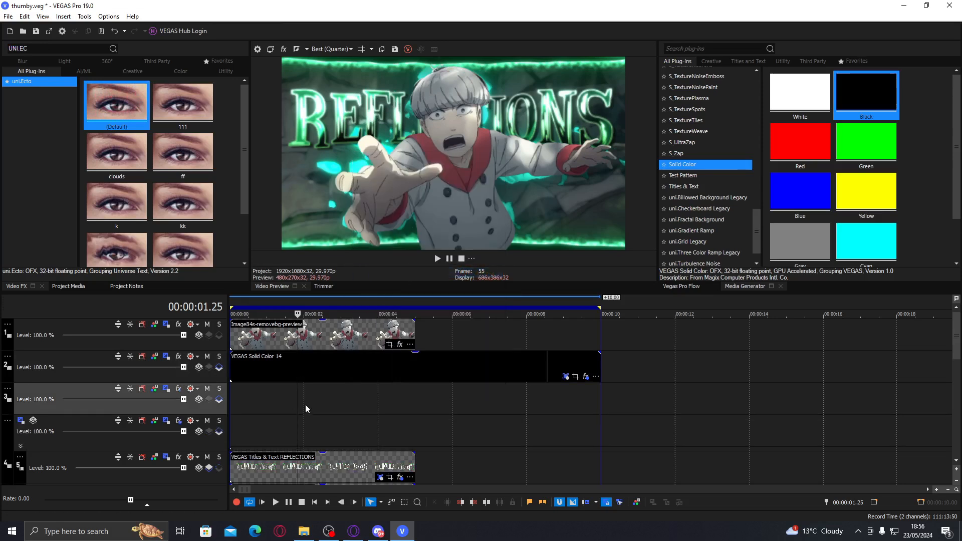
pyautogui.rightClick(304, 404)
pyautogui.moveTo(815, 93); pyautogui.dragTo(295, 405)
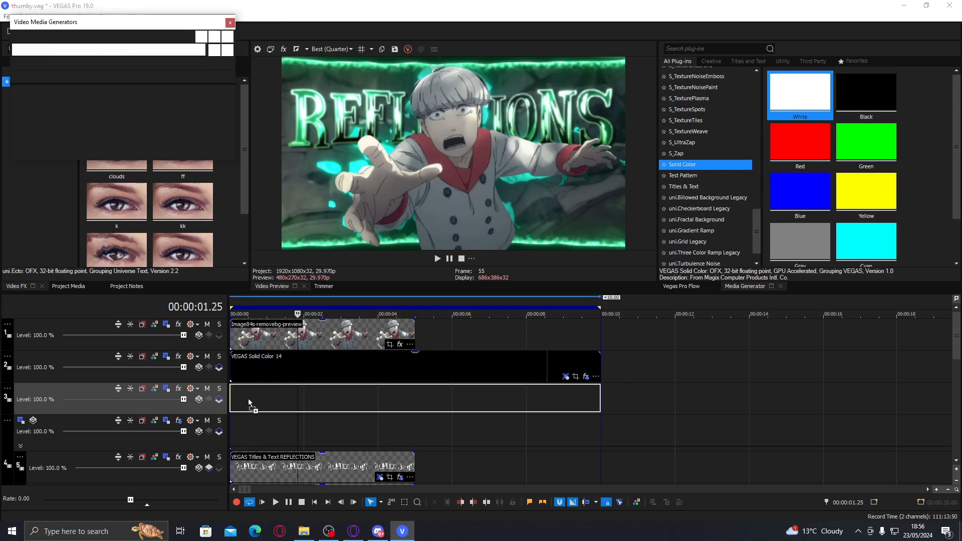
pyautogui.click(294, 404)
pyautogui.click(230, 22)
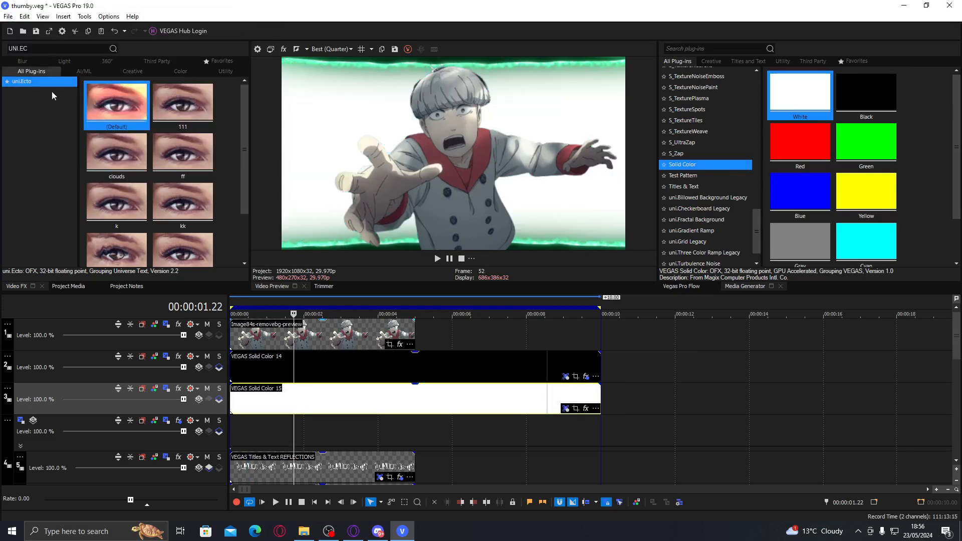
# Apply default Bézier Masking to the white solid and shape the mask into a thin horizontal line spanning the frame.
pyautogui.write('MASK')
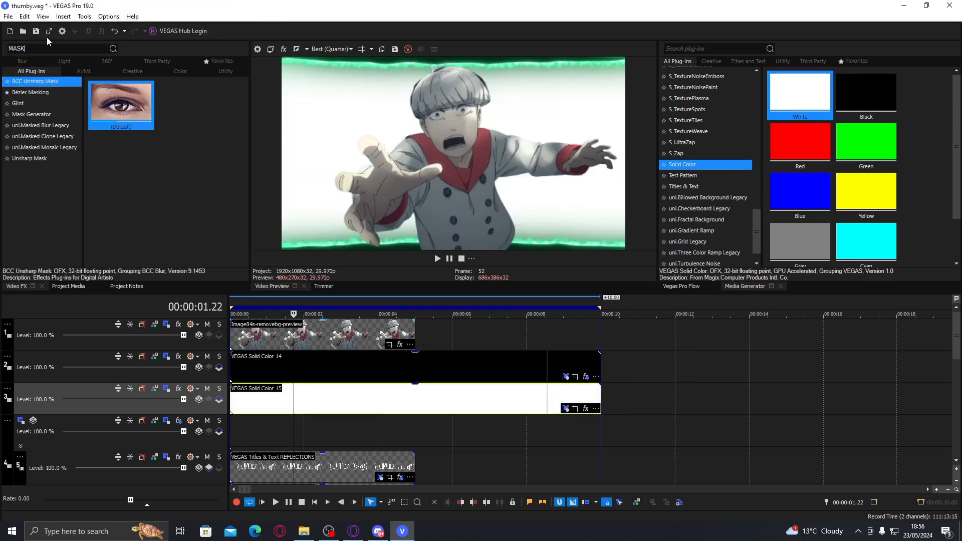
pyautogui.click(67, 89)
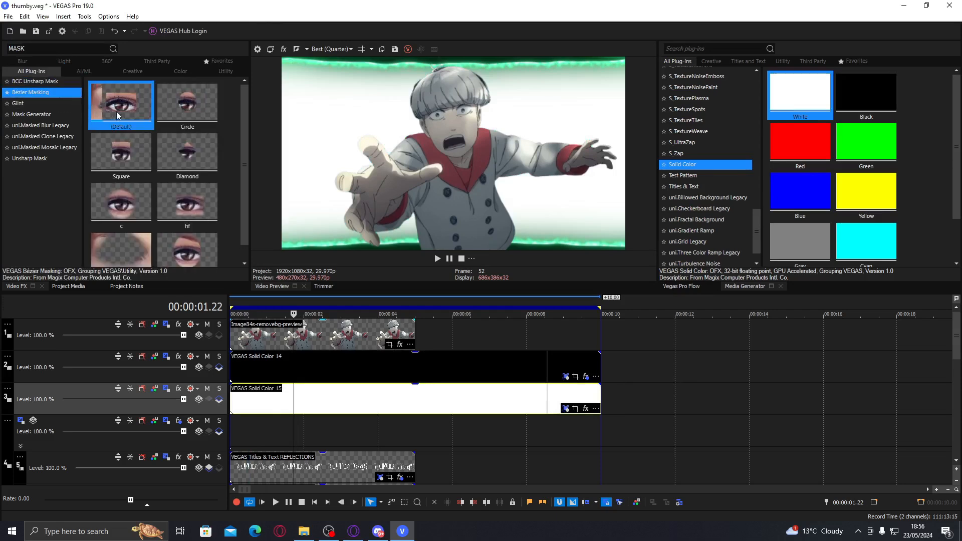
pyautogui.doubleClick(116, 111)
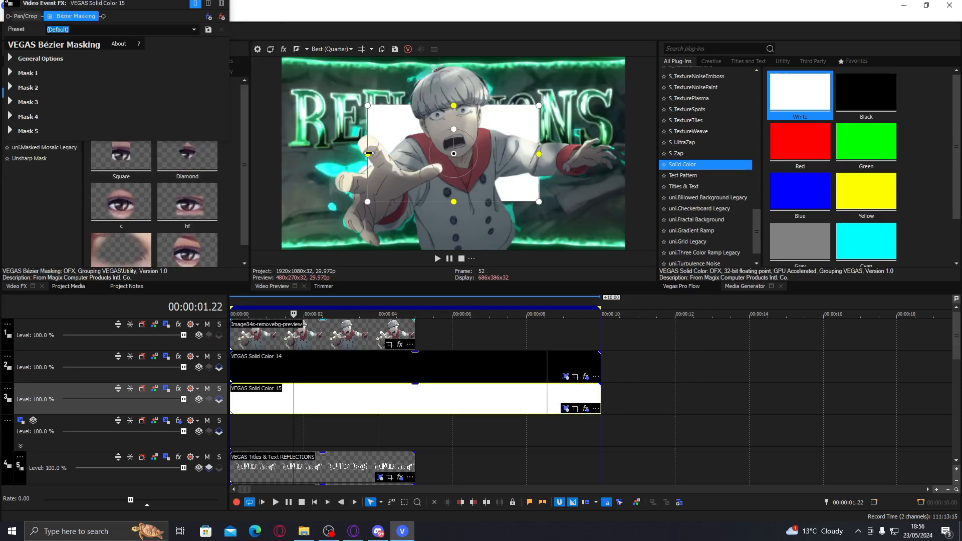
pyautogui.moveTo(454, 106); pyautogui.dragTo(453, 155)
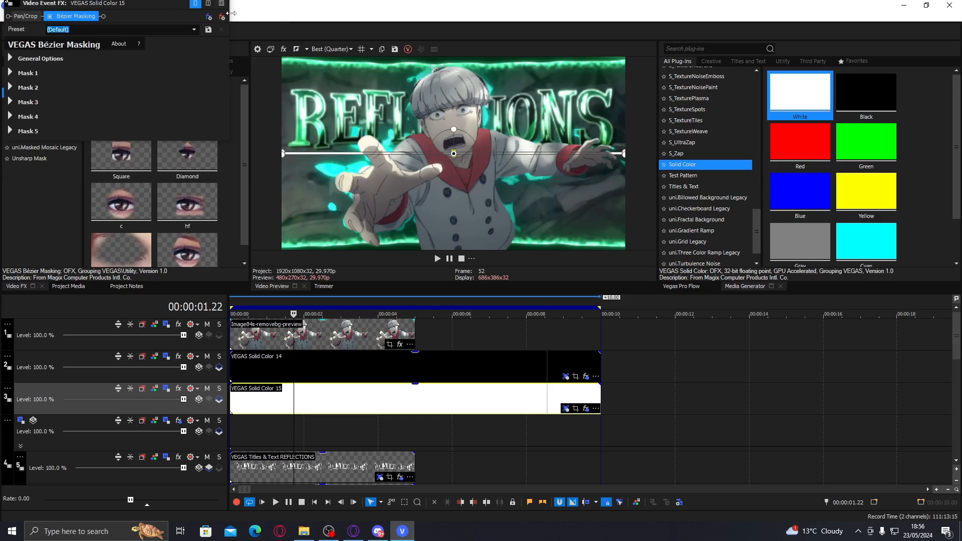
pyautogui.click(216, 13)
pyautogui.click(216, 10)
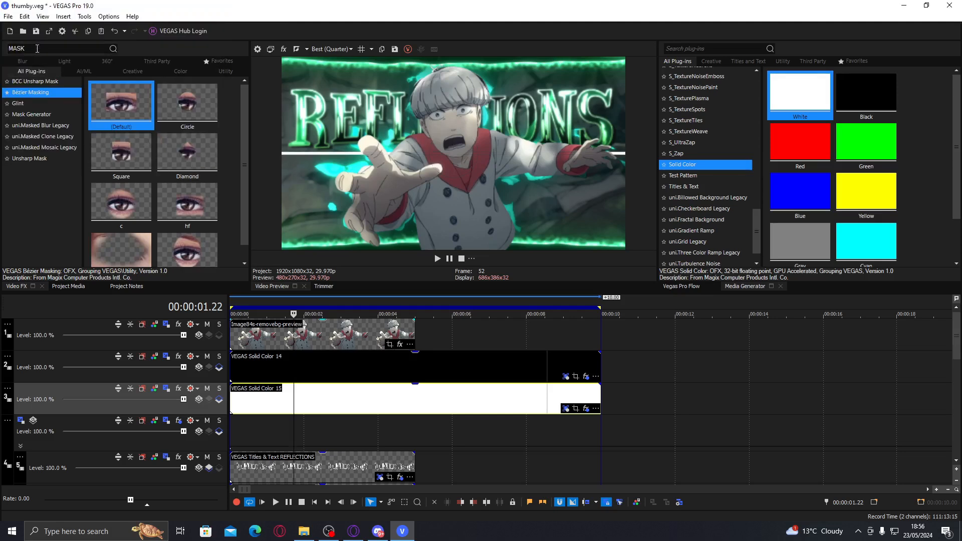
# Apply Ignite Spherical Warp's yes preset to the white line with Amount -68.71, and move its track below the lower character cutout.
pyautogui.write('IGNITE SPHER')
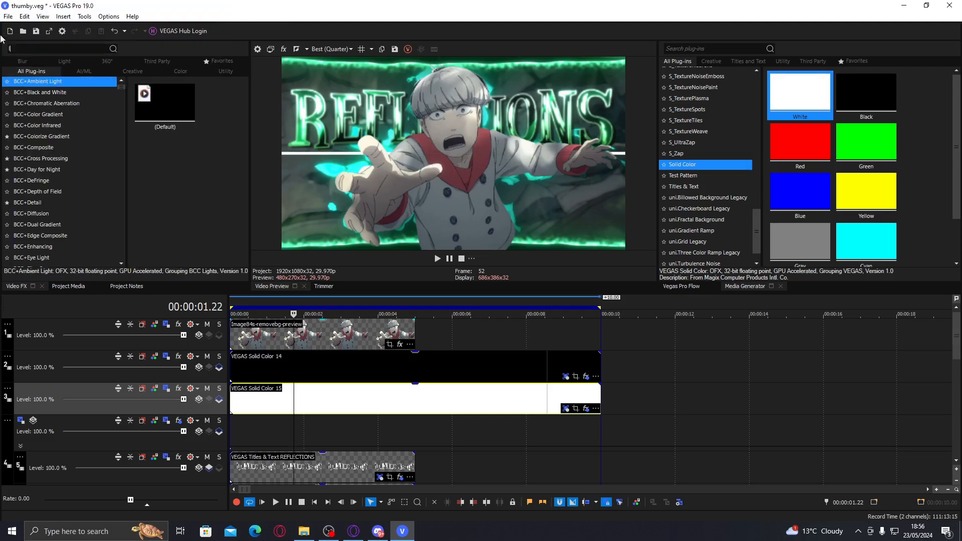
pyautogui.click(40, 93)
pyautogui.doubleClick(179, 118)
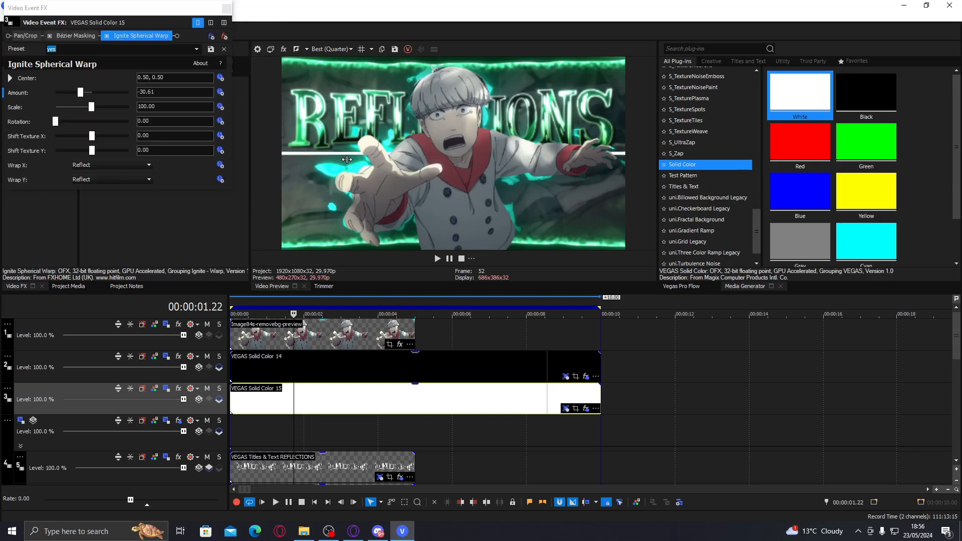
pyautogui.moveTo(80, 92); pyautogui.dragTo(68, 95)
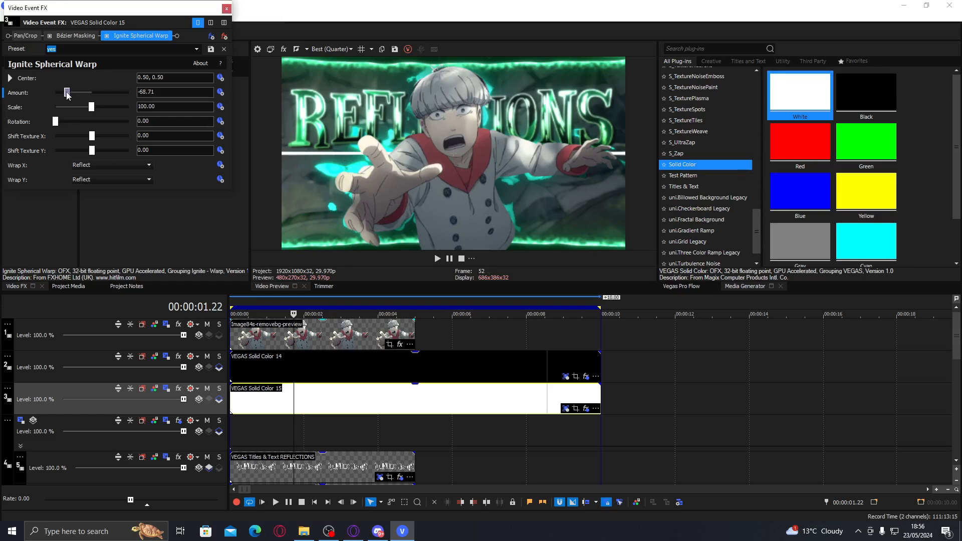
pyautogui.scroll(-5, 188, 406)
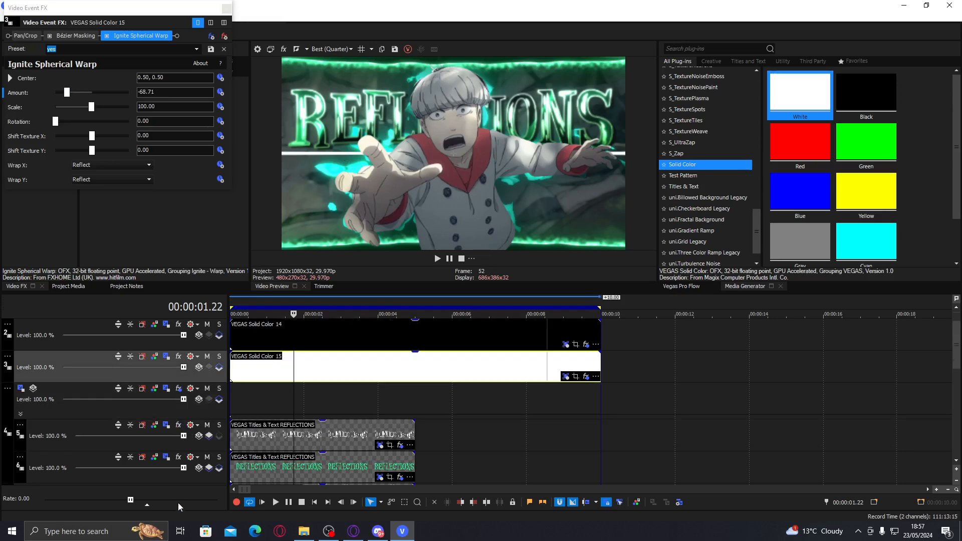
pyautogui.moveTo(189, 452); pyautogui.dragTo(194, 427)
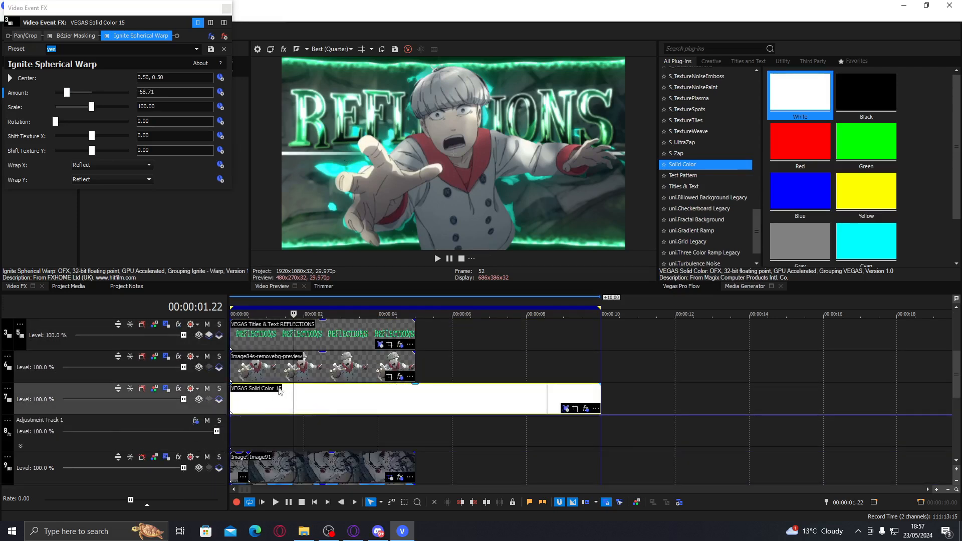
# Set the white line's Spherical Warp to Amount -100.00, Center 0.49, 0.55 and Shift Texture Y 0.09.
pyautogui.click(83, 93)
pyautogui.moveTo(83, 93); pyautogui.dragTo(40, 90)
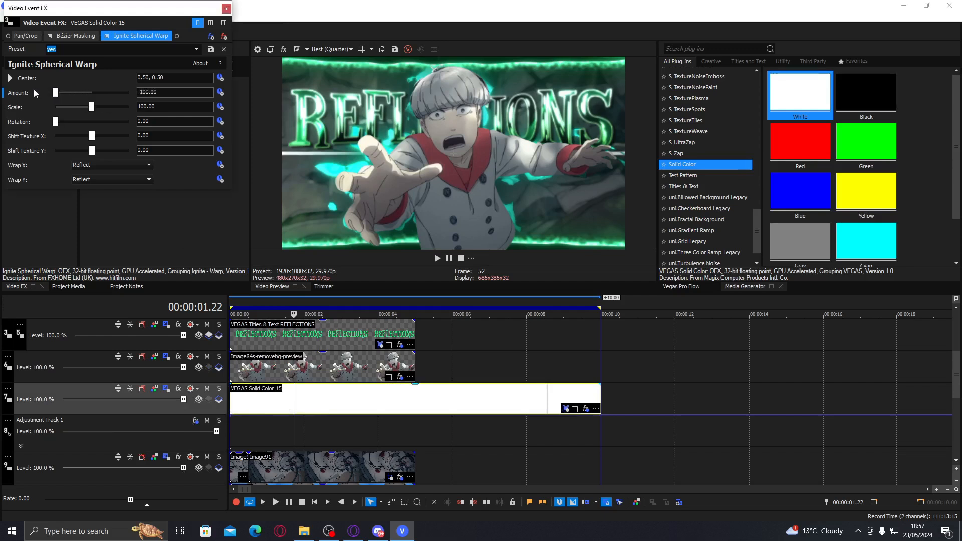
pyautogui.click(21, 78)
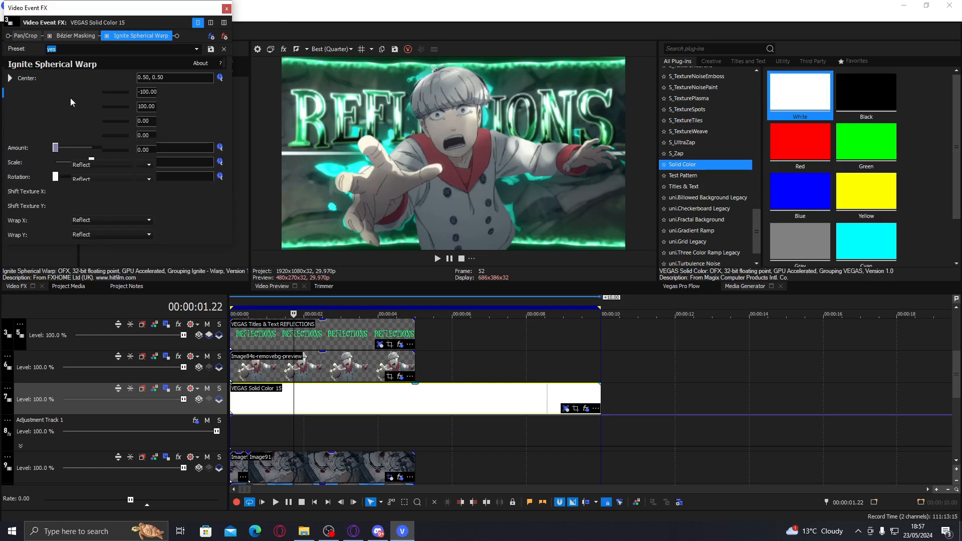
pyautogui.moveTo(127, 107); pyautogui.dragTo(125, 112)
pyautogui.moveTo(90, 210); pyautogui.dragTo(98, 210)
pyautogui.moveTo(126, 110); pyautogui.dragTo(130, 110)
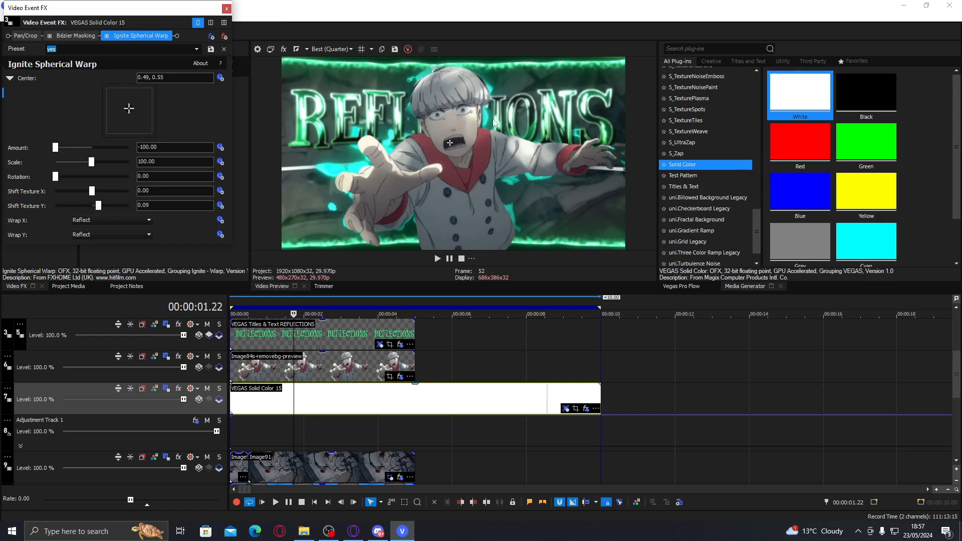
pyautogui.click(226, 9)
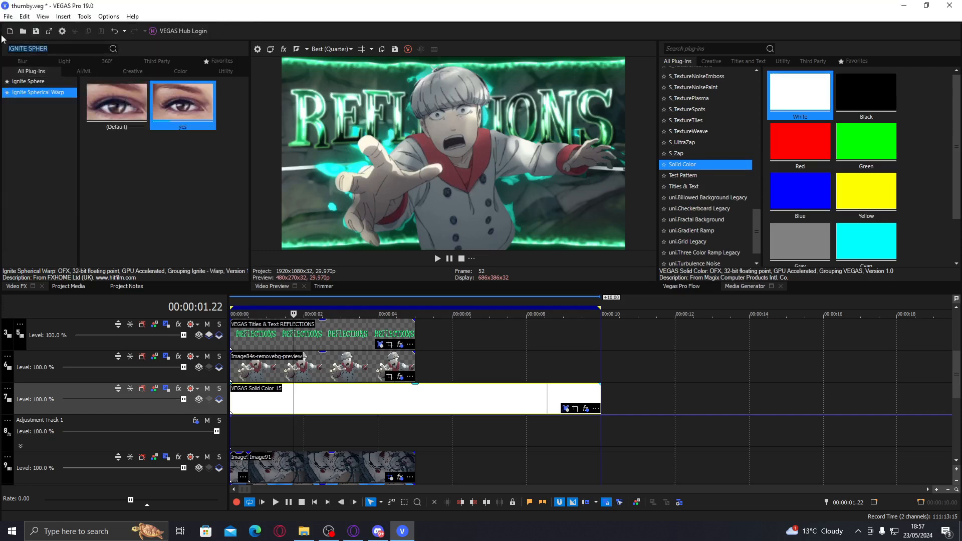
# Apply Ignite Super Glow's set preset to the white line with Threshold 82.31, Radius 0.24 and Power 32.65.
pyautogui.write('IGNITE SUPER G')
pyautogui.doubleClick(189, 113)
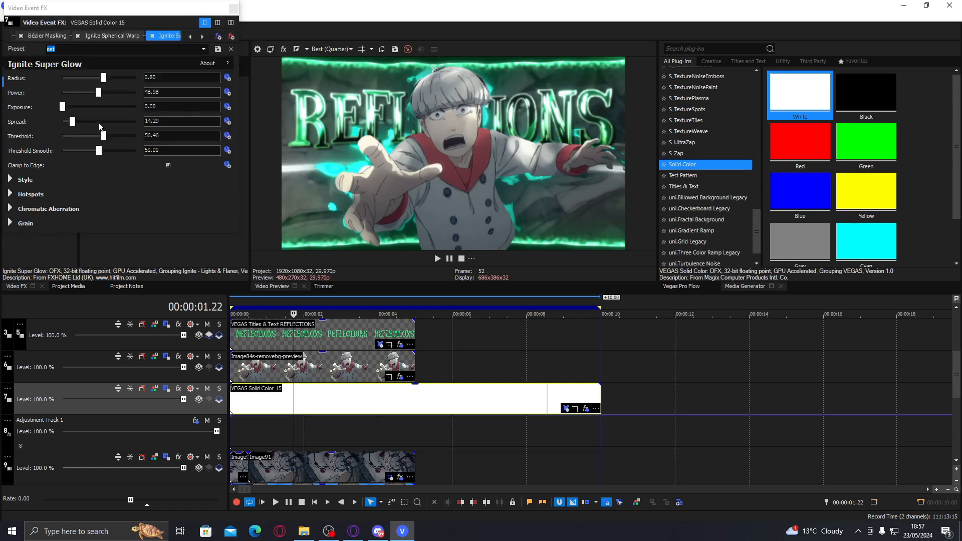
pyautogui.moveTo(103, 135); pyautogui.dragTo(123, 136)
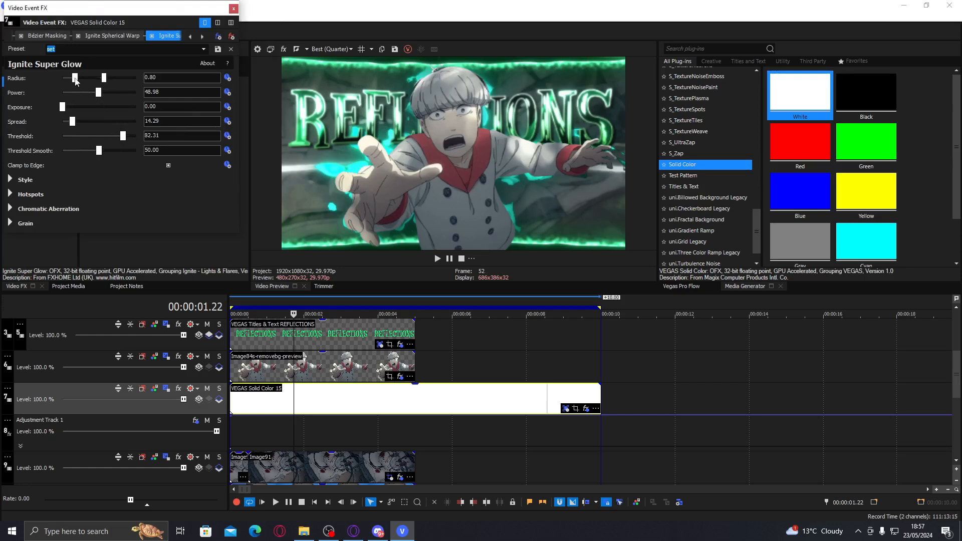
pyautogui.moveTo(86, 92); pyautogui.dragTo(87, 95)
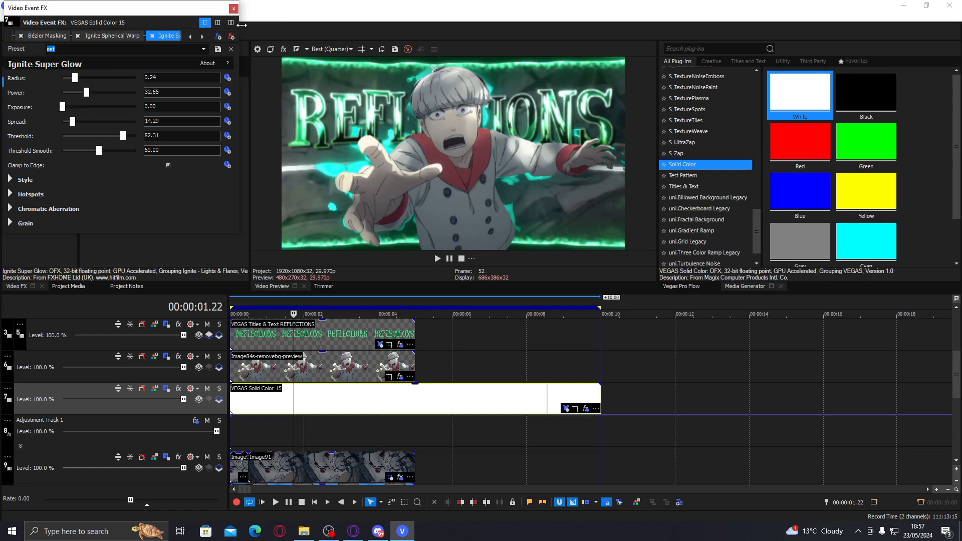
# Tint the white line's Super Glow green with HSV 159, 1.0, 1.0 and set the Tint Amount to 72.79.
pyautogui.click(12, 178)
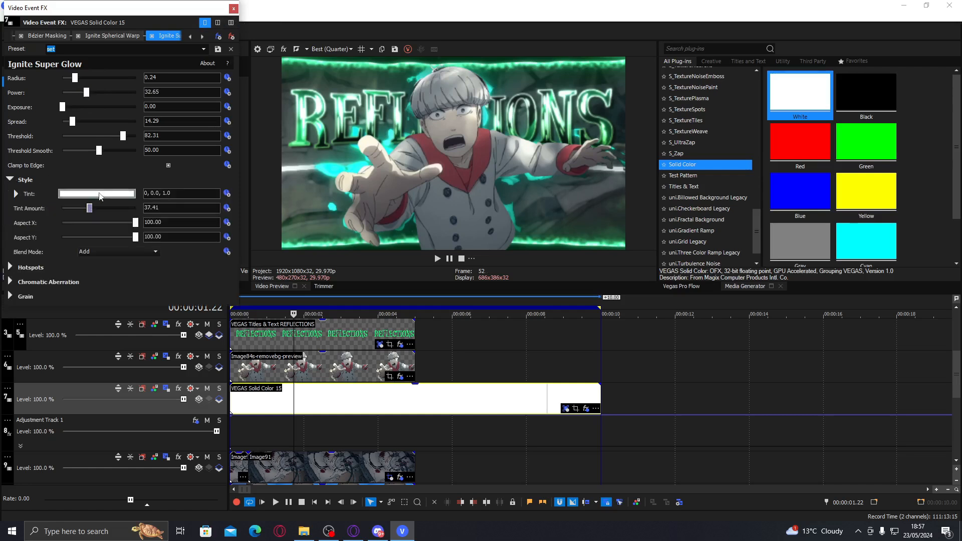
pyautogui.click(98, 194)
pyautogui.click(108, 239)
pyautogui.moveTo(129, 310); pyautogui.dragTo(129, 274)
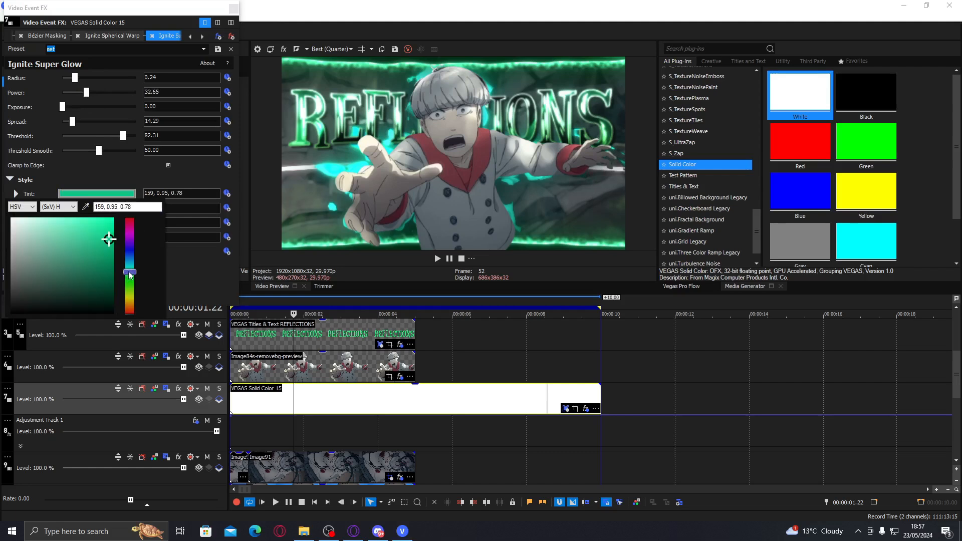
pyautogui.moveTo(161, 207); pyautogui.dragTo(93, 208)
pyautogui.write('159, 1.0, 1.0')
pyautogui.click(189, 182)
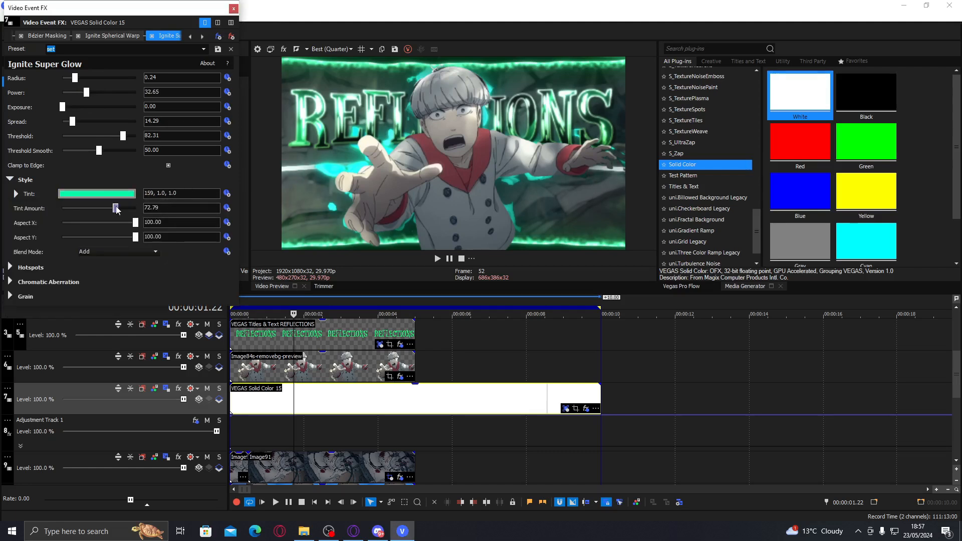
pyautogui.click(234, 8)
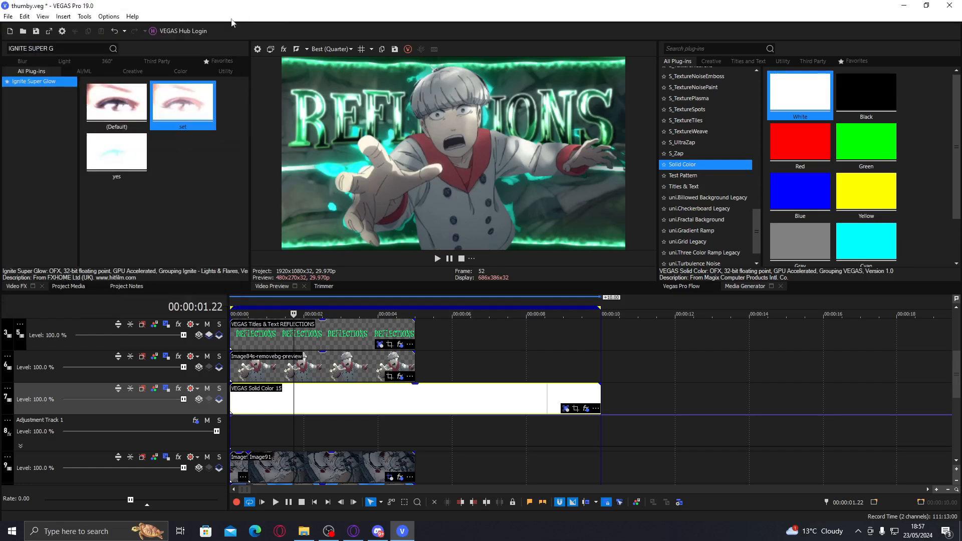
# Select the lower character cutout and find the BCC Edge Lighting effect by searching the video effects for EDGE.
pyautogui.click(291, 369)
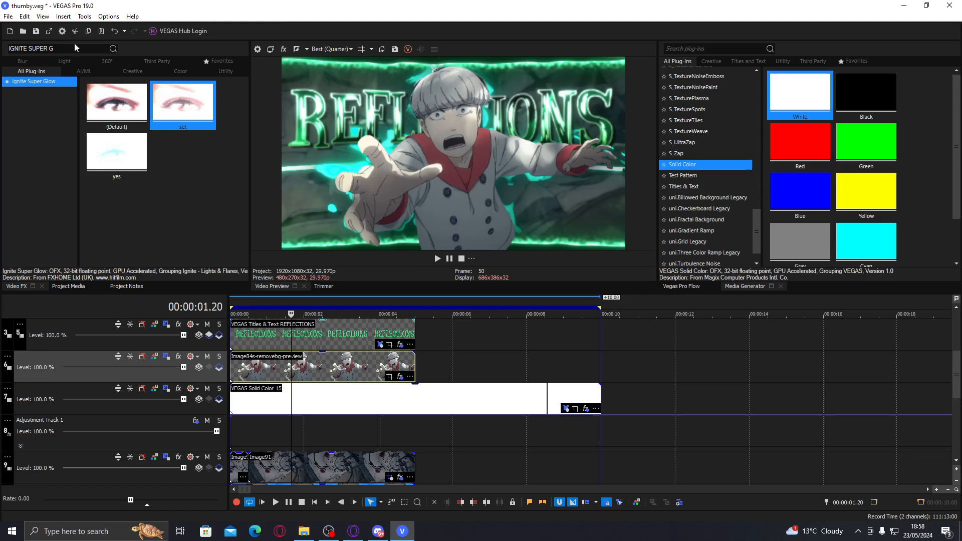
pyautogui.click(7, 48)
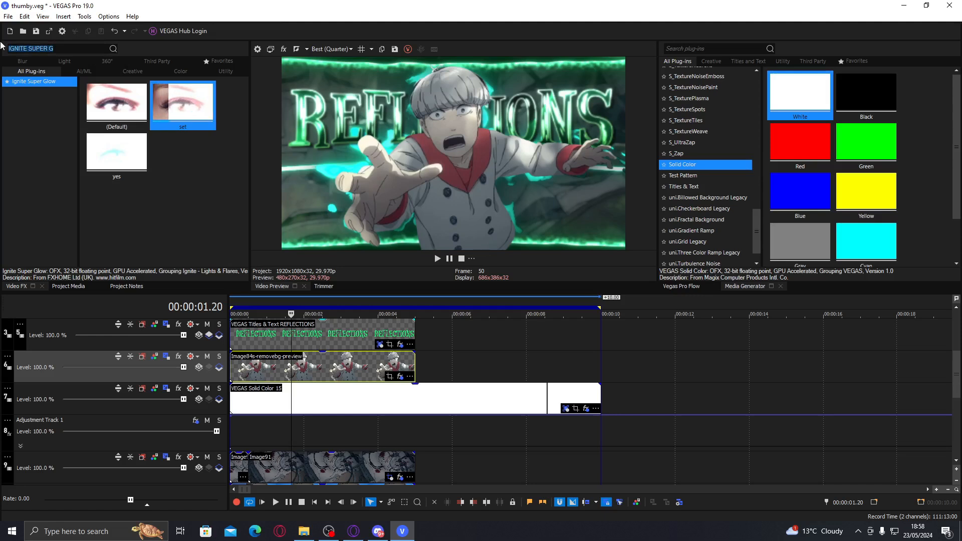
pyautogui.write('EDGE')
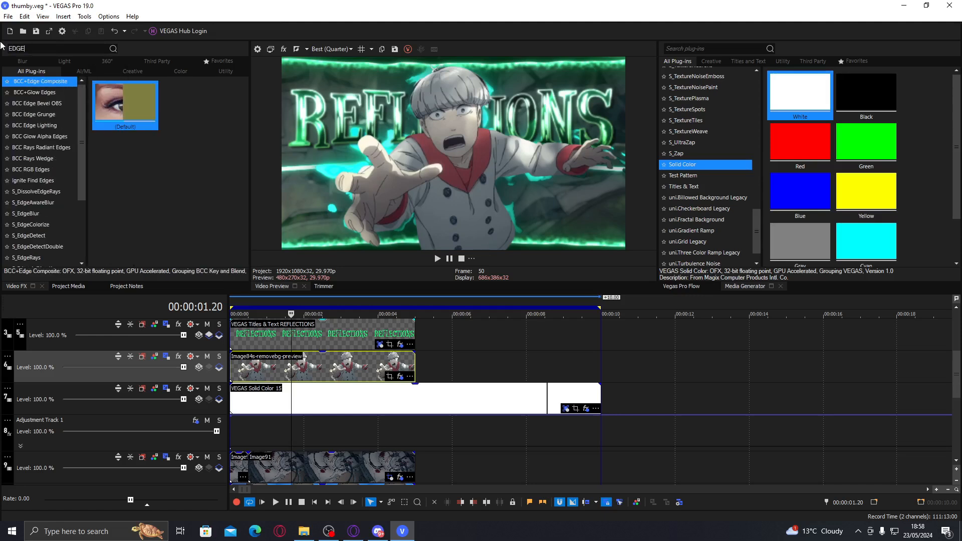
pyautogui.click(64, 125)
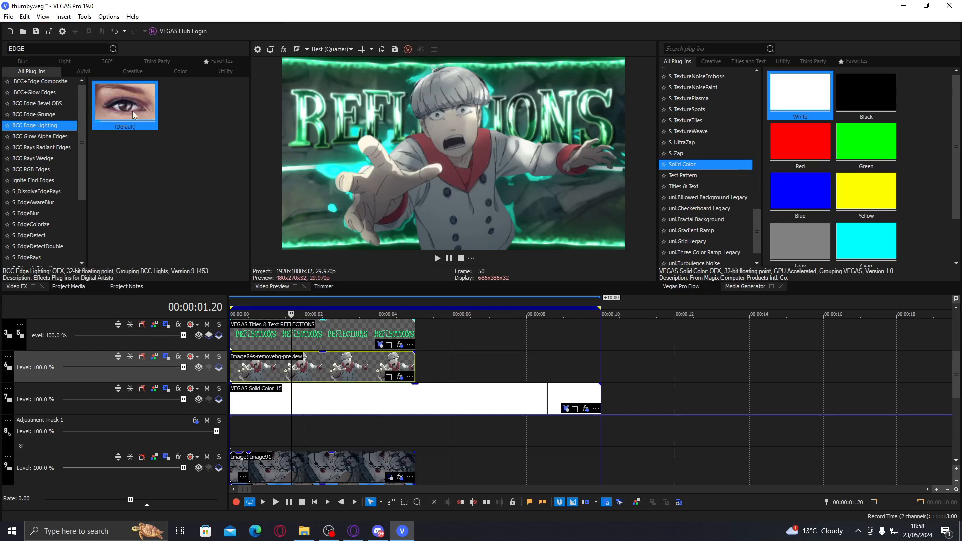
pyautogui.doubleClick(131, 112)
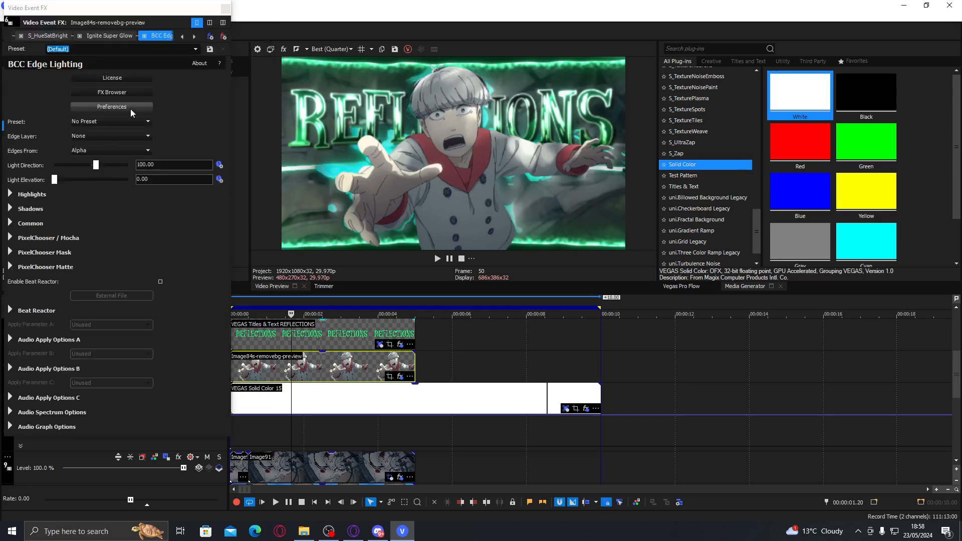
pyautogui.click(223, 36)
pyautogui.click(227, 8)
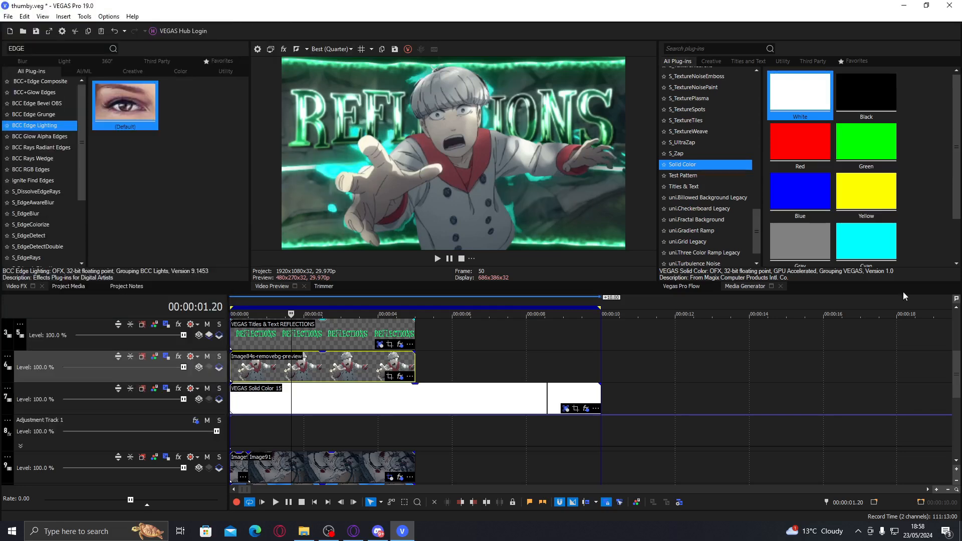
# Apply BCC Edge Lighting's default preset to the topmost character cutout and set its Shadow Post Blur to 49.66.
pyautogui.scroll(5, 362, 321)
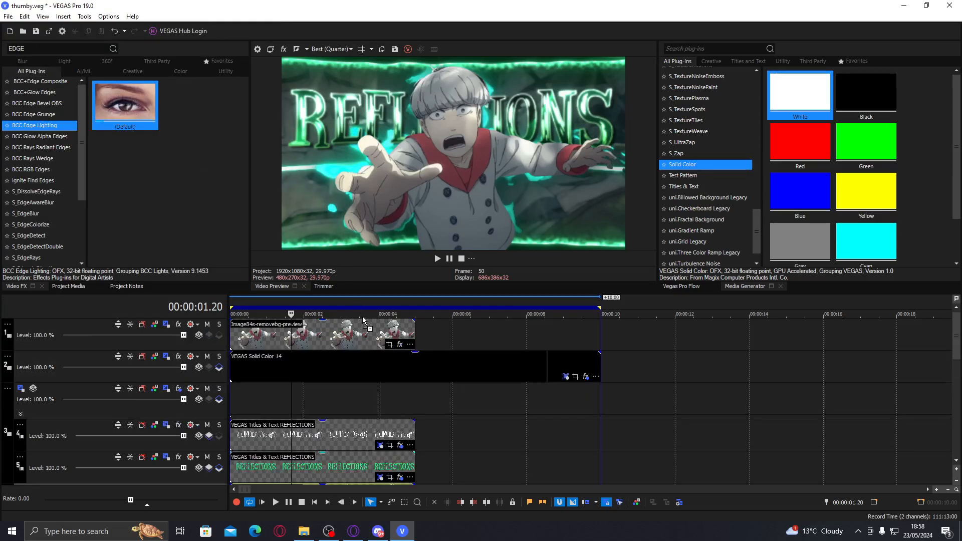
pyautogui.moveTo(358, 331); pyautogui.dragTo(358, 331)
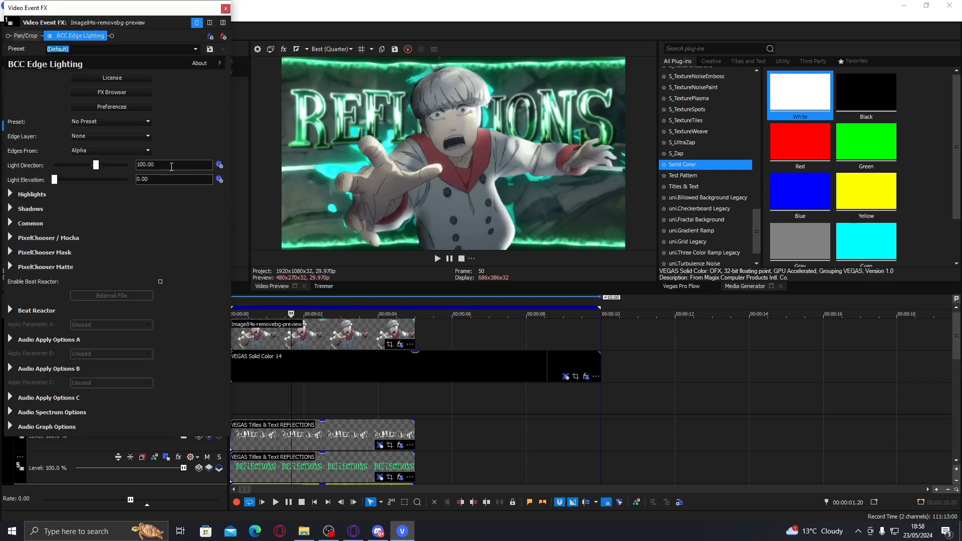
pyautogui.click(10, 209)
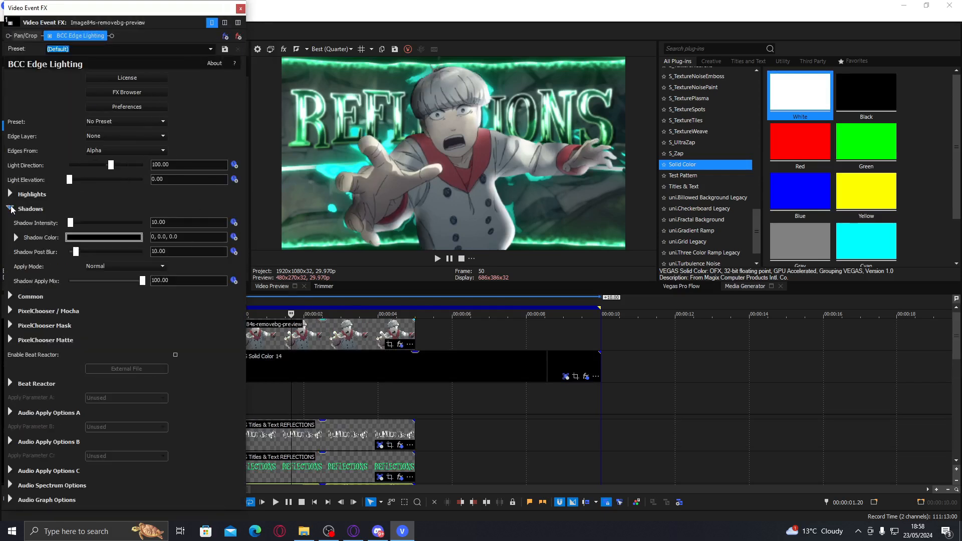
pyautogui.click(105, 252)
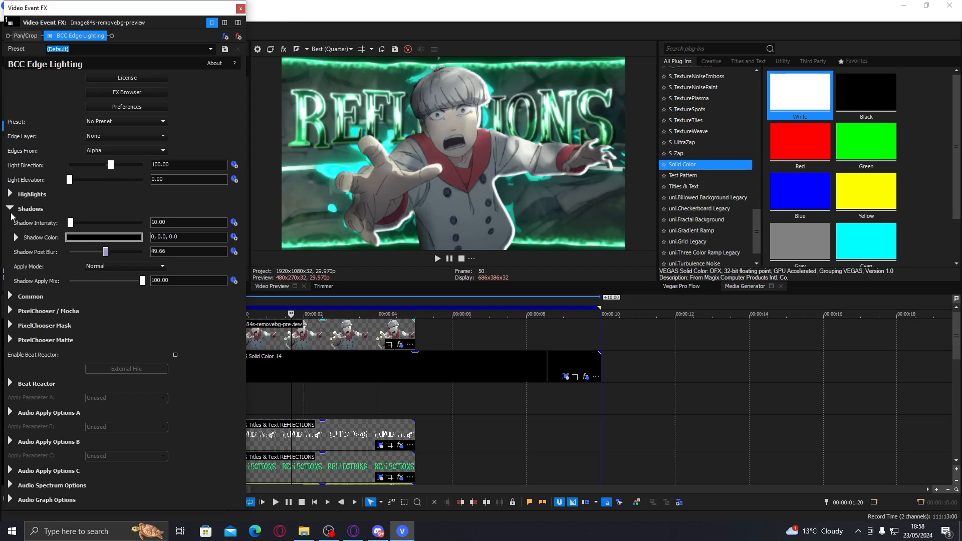
# Set the Edge Lighting's Highlight Post Blur to 40.14, Highlight Intensity to 2.72 and Shadow Intensity to 16.33.
pyautogui.click(11, 195)
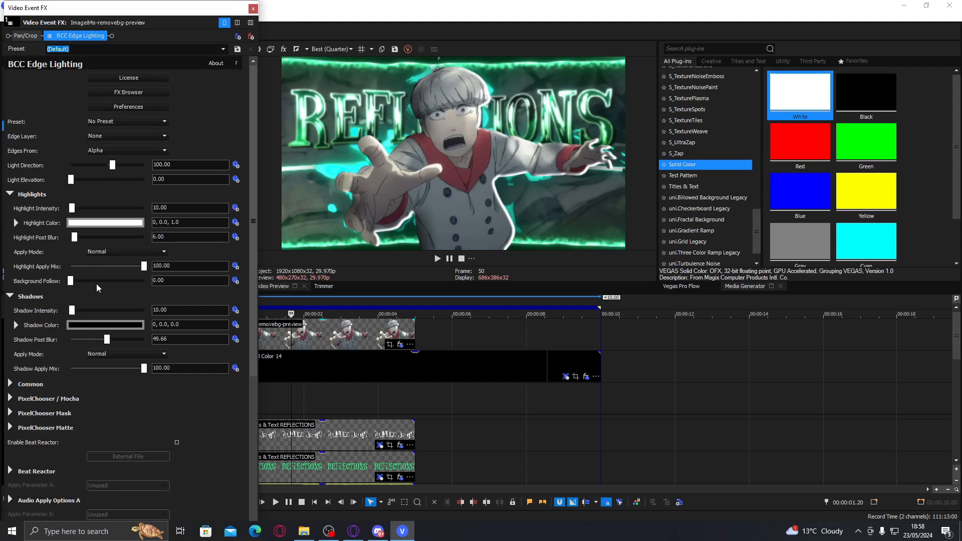
pyautogui.click(100, 237)
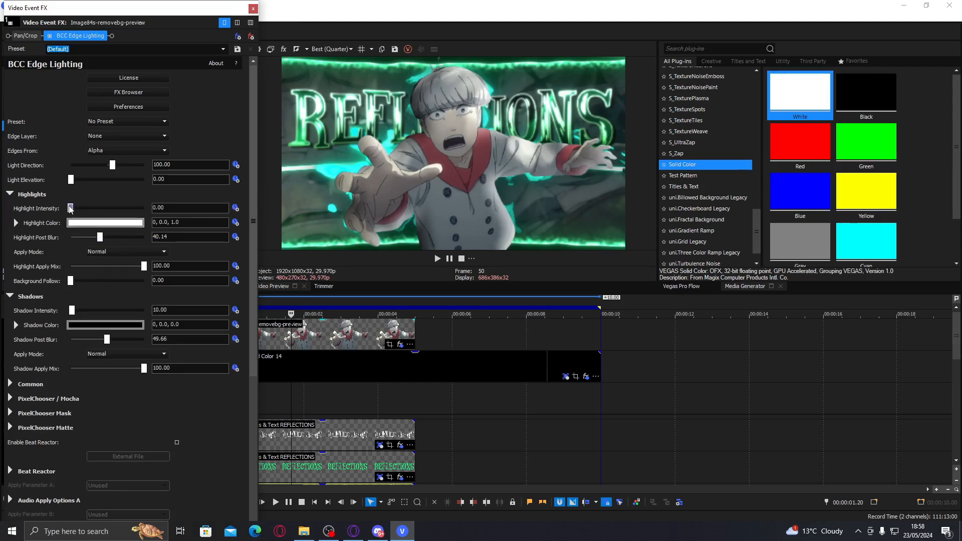
pyautogui.moveTo(70, 209); pyautogui.dragTo(72, 209)
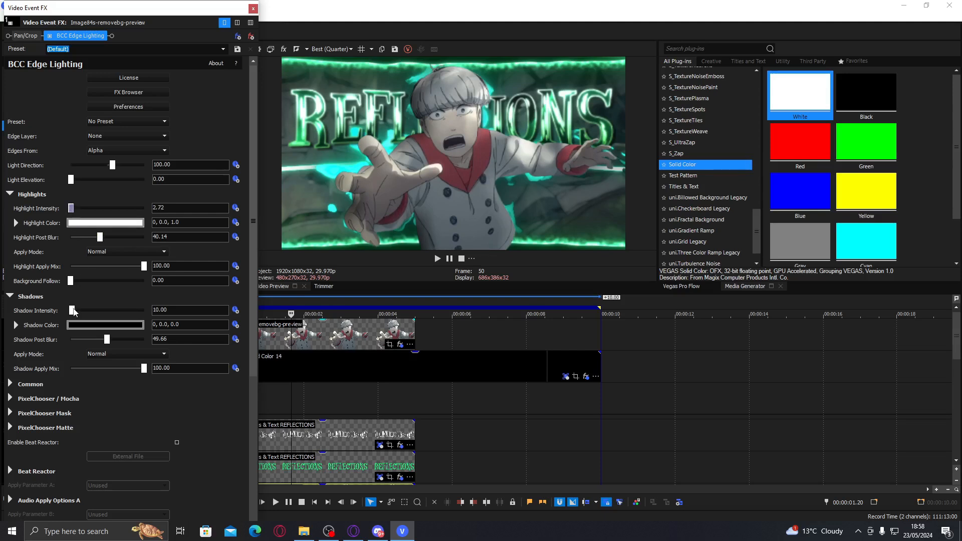
pyautogui.moveTo(77, 311); pyautogui.dragTo(75, 312)
pyautogui.moveTo(74, 312); pyautogui.dragTo(74, 311)
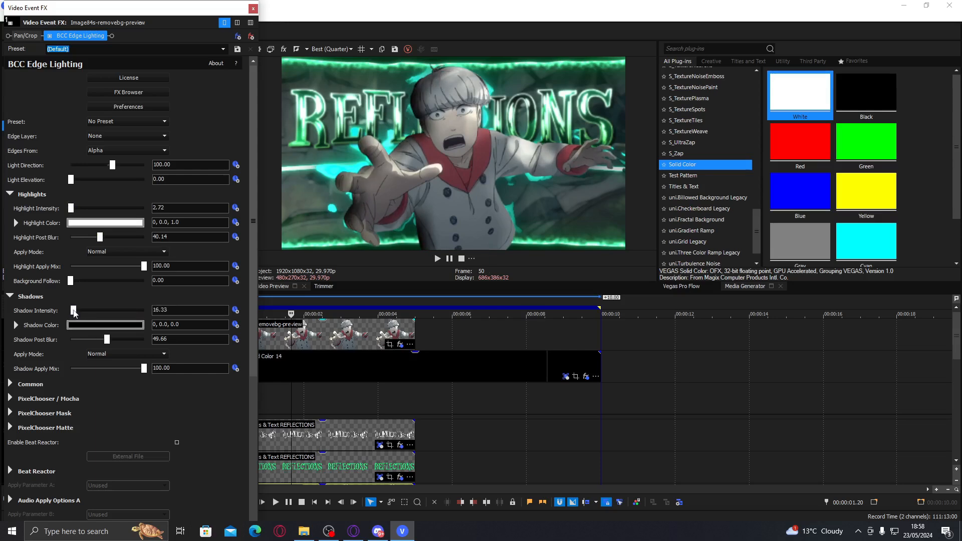
pyautogui.click(253, 8)
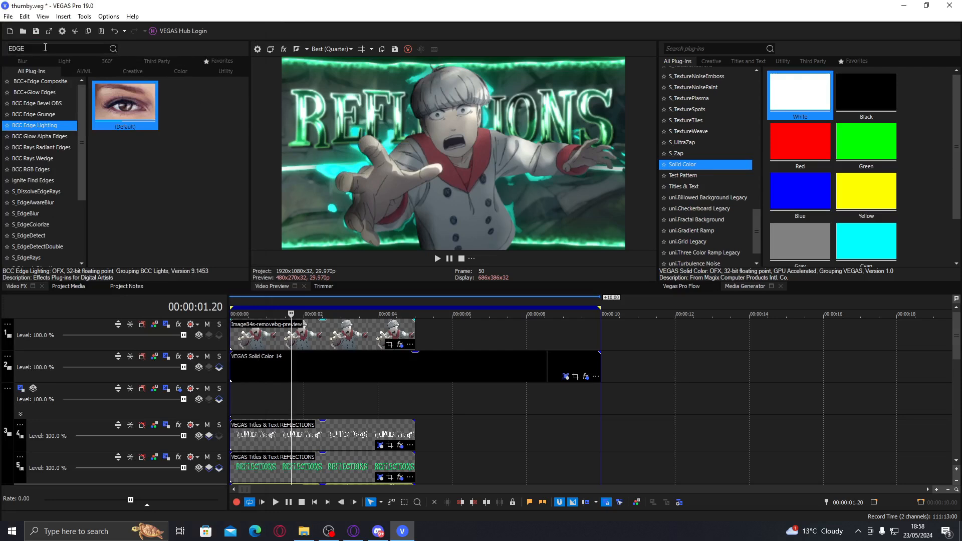
# Insert an empty video track directly above the Image91 background track.
pyautogui.moveTo(958, 356); pyautogui.dragTo(944, 431)
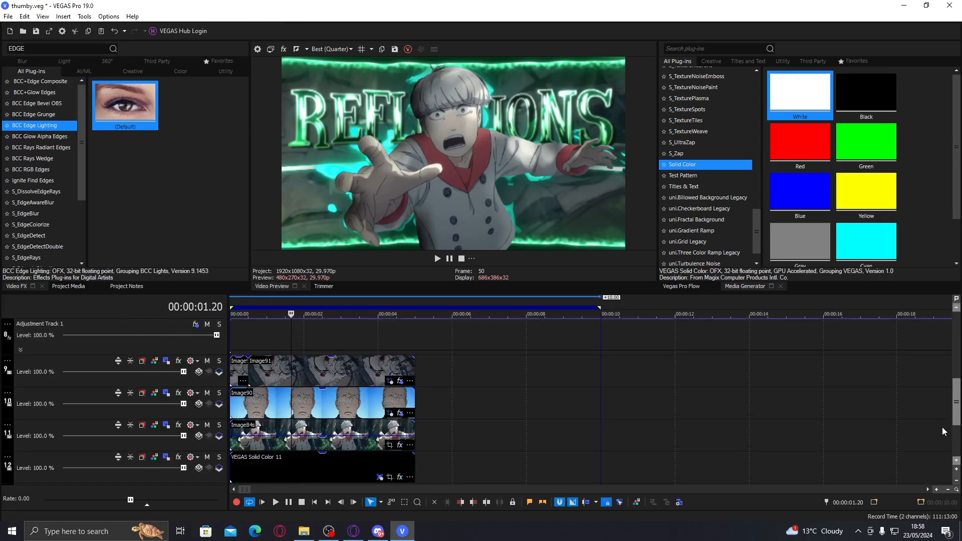
pyautogui.rightClick(455, 375)
pyautogui.click(501, 251)
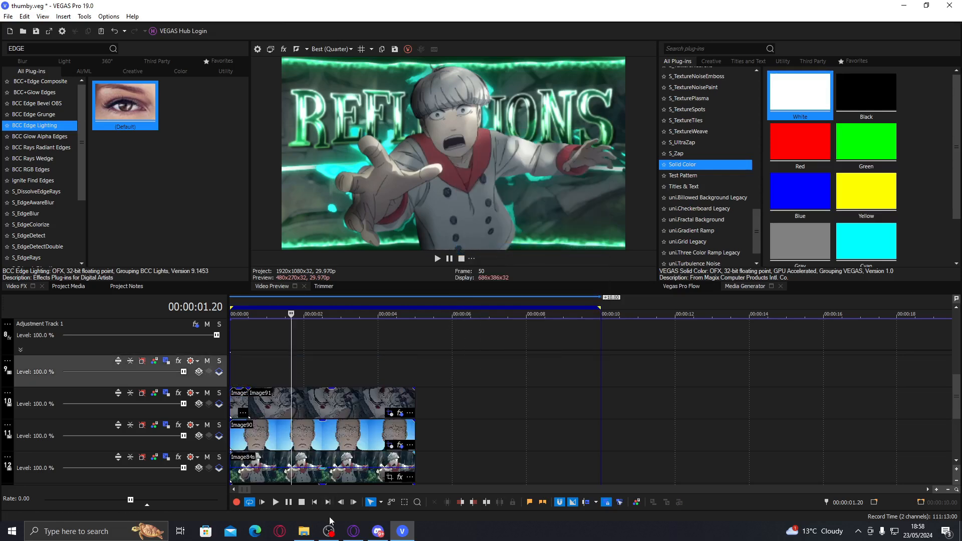
# Place the D2 Particles (24) image from the Overlays folder on the new empty track.
pyautogui.click(304, 531)
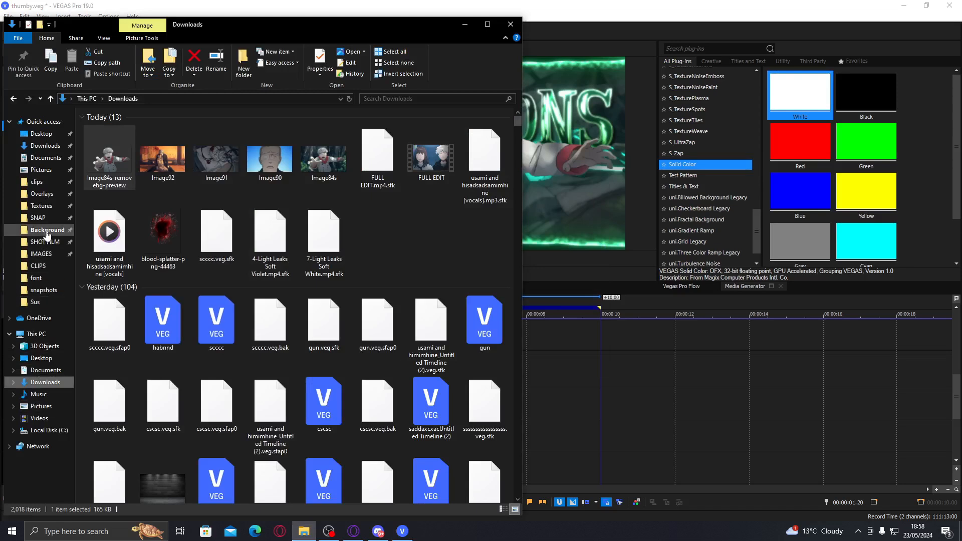
pyautogui.click(48, 233)
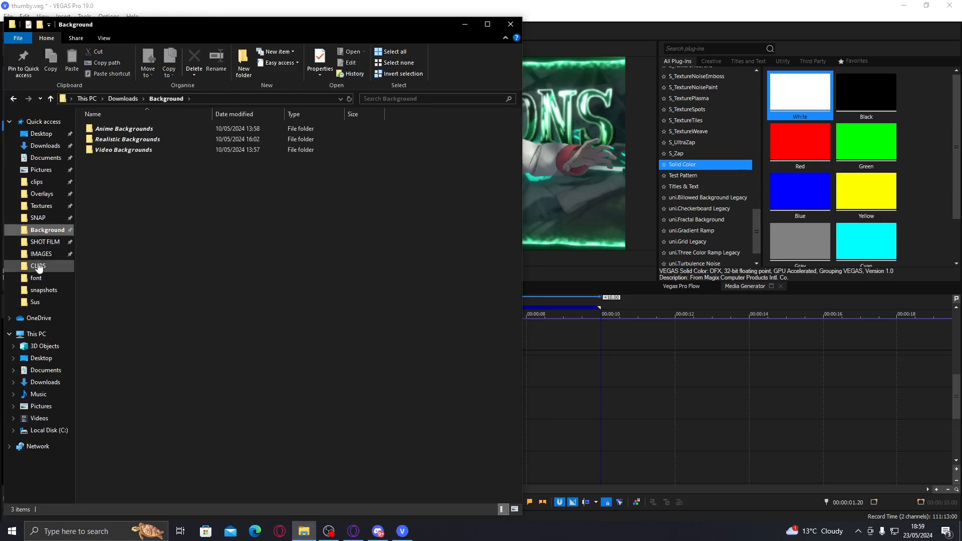
pyautogui.click(44, 195)
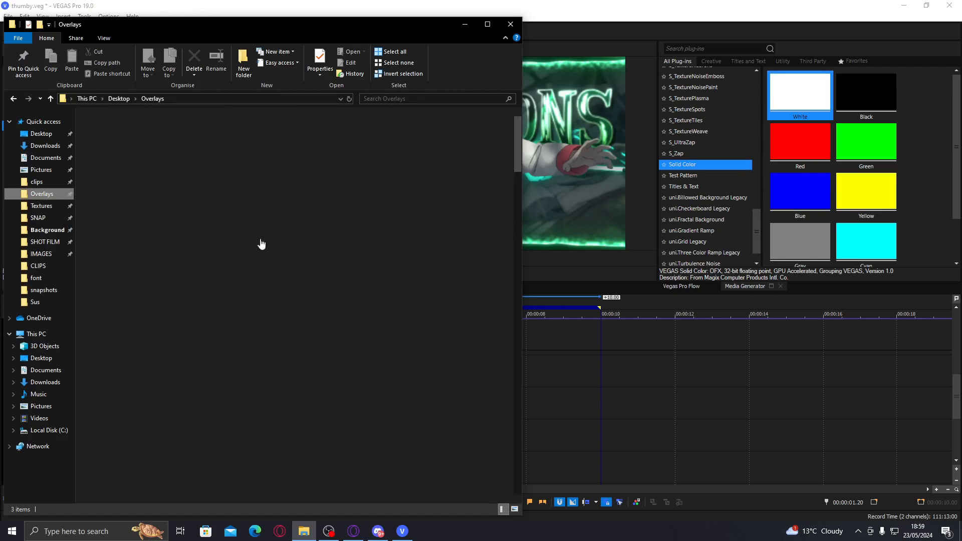
pyautogui.scroll(-15, 289, 237)
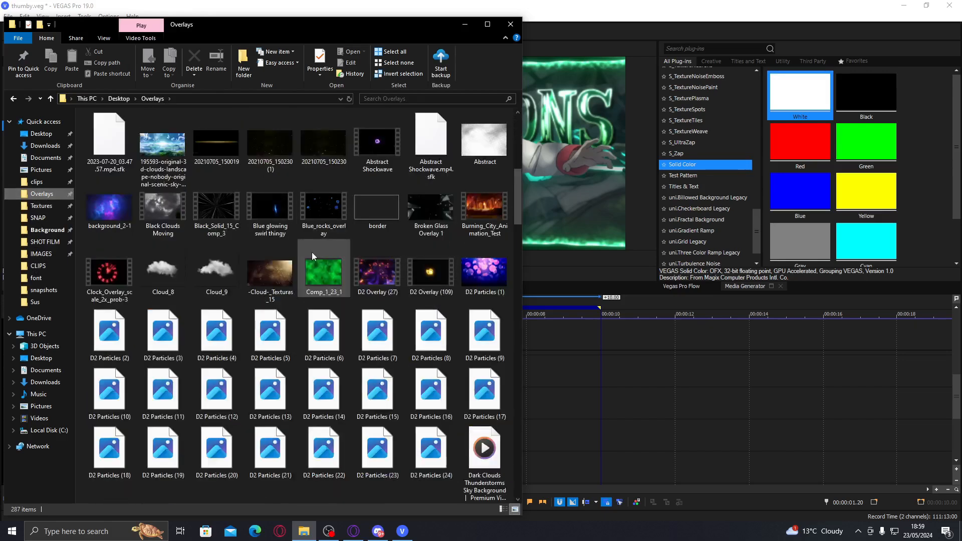
pyautogui.moveTo(388, 30)
pyautogui.mouseDown()
pyautogui.moveTo(141, 22)
pyautogui.moveTo(380, 41)
pyautogui.mouseUp()
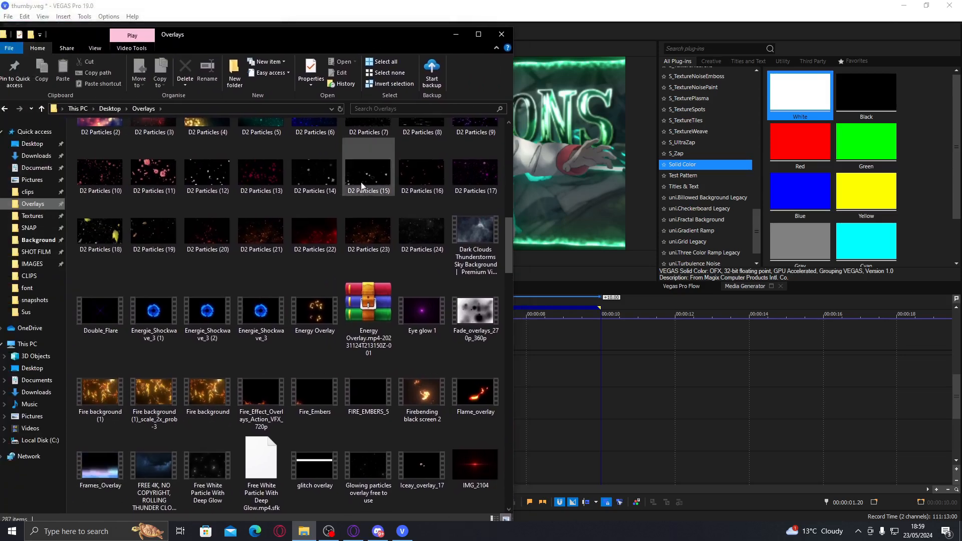
pyautogui.moveTo(422, 231); pyautogui.dragTo(549, 371)
# Add the Overlay #43_1920x1080_prob-3 and White Circel (Buildups & Transitions) clips from the Overlays folder to the track below the particles.
pyautogui.scroll(-5, 319, 291)
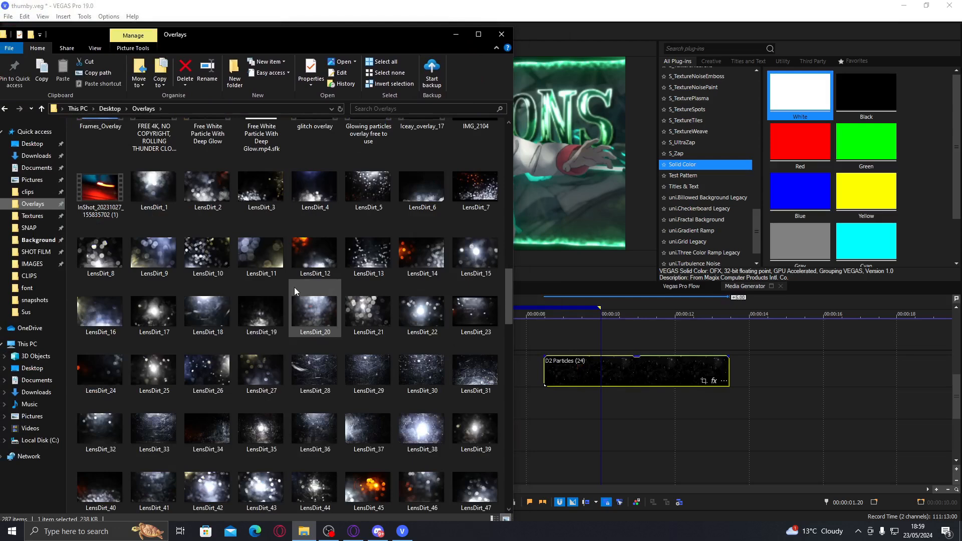
pyautogui.scroll(-8, 295, 291)
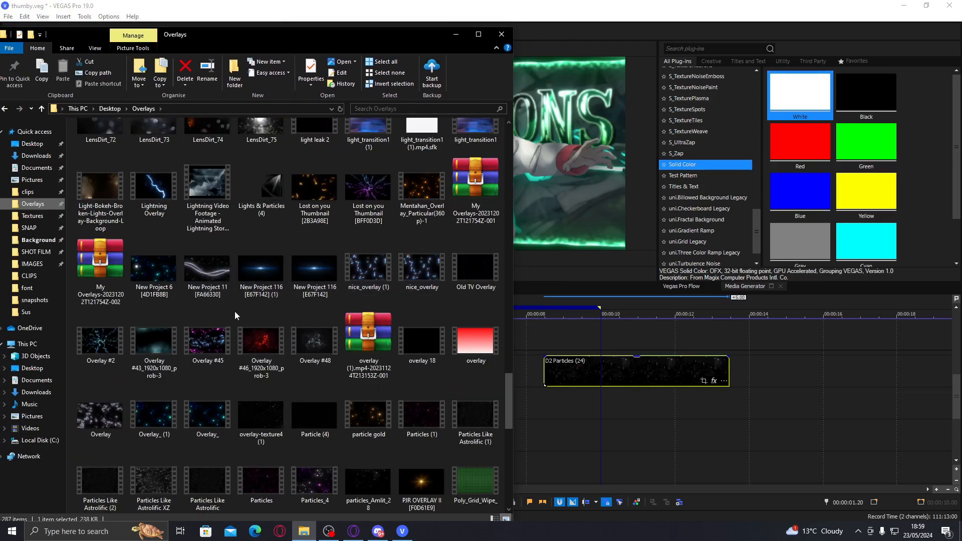
pyautogui.moveTo(163, 346); pyautogui.dragTo(563, 400)
pyautogui.scroll(-8, 314, 358)
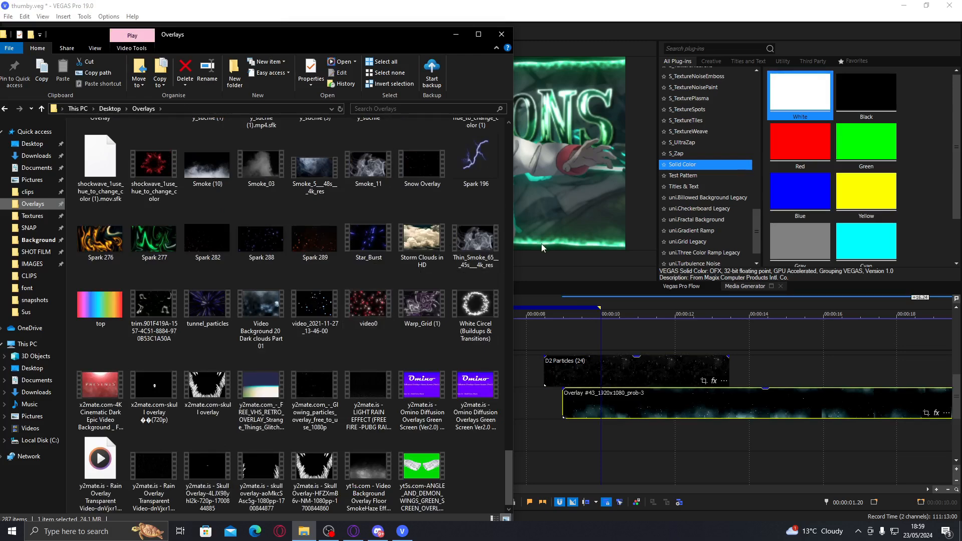
pyautogui.moveTo(476, 303); pyautogui.dragTo(527, 405)
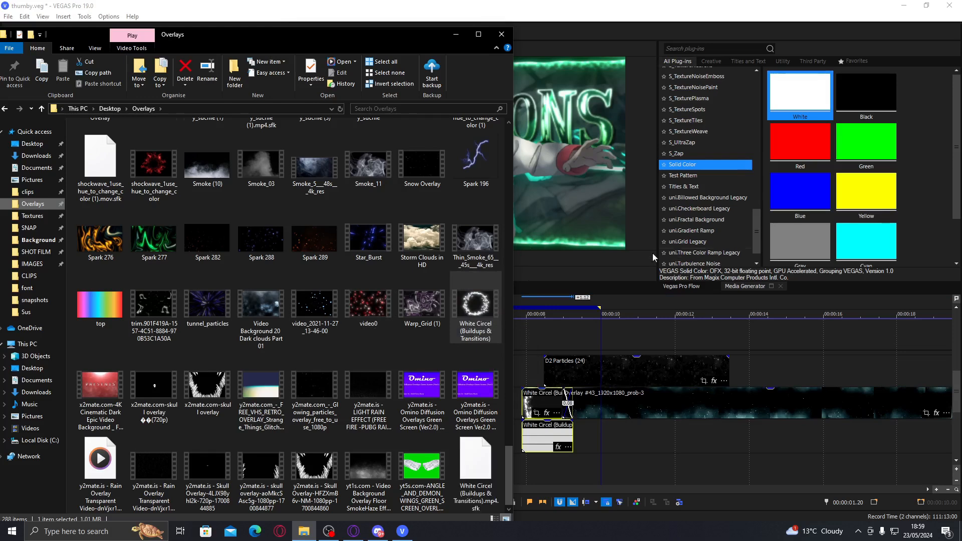
pyautogui.click(645, 256)
# Move the Overlay #43 clip to the start of the D2 Particles track and insert an empty video track above it.
pyautogui.moveTo(611, 402); pyautogui.dragTo(281, 370)
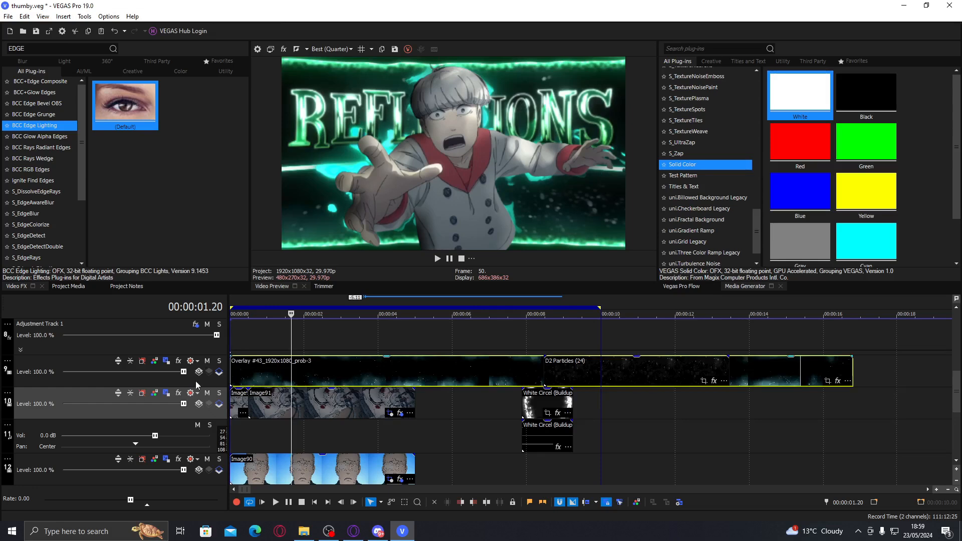
pyautogui.rightClick(211, 353)
pyautogui.click(258, 236)
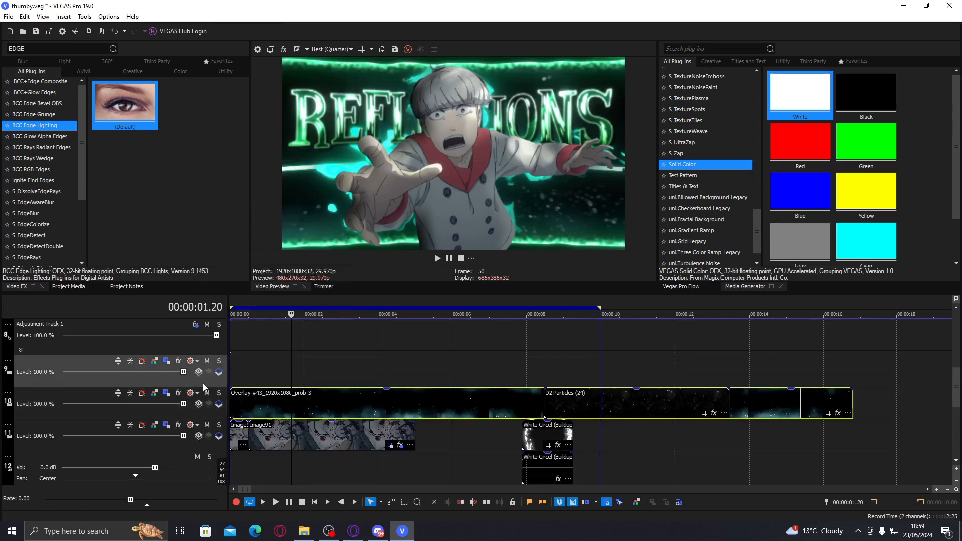
# Set the overlay track's compositing mode to Screen, and solo it with the playhead at 00:00:00.12.
pyautogui.click(199, 404)
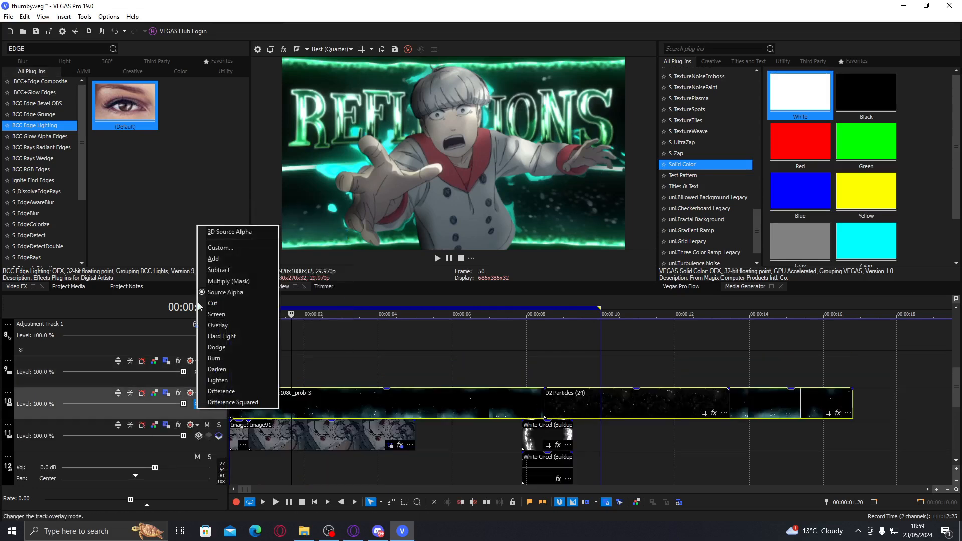
pyautogui.click(228, 315)
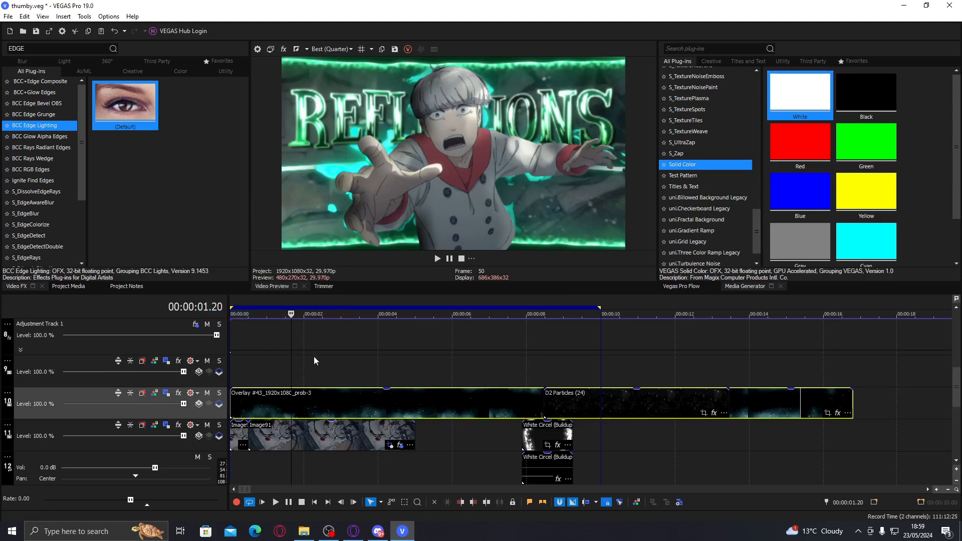
pyautogui.click(219, 394)
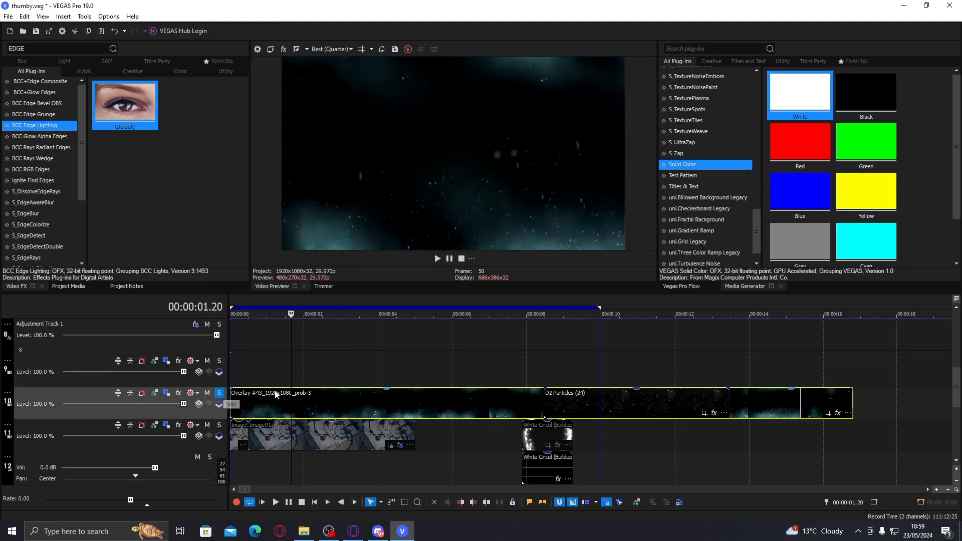
pyautogui.click(233, 400)
pyautogui.click(245, 395)
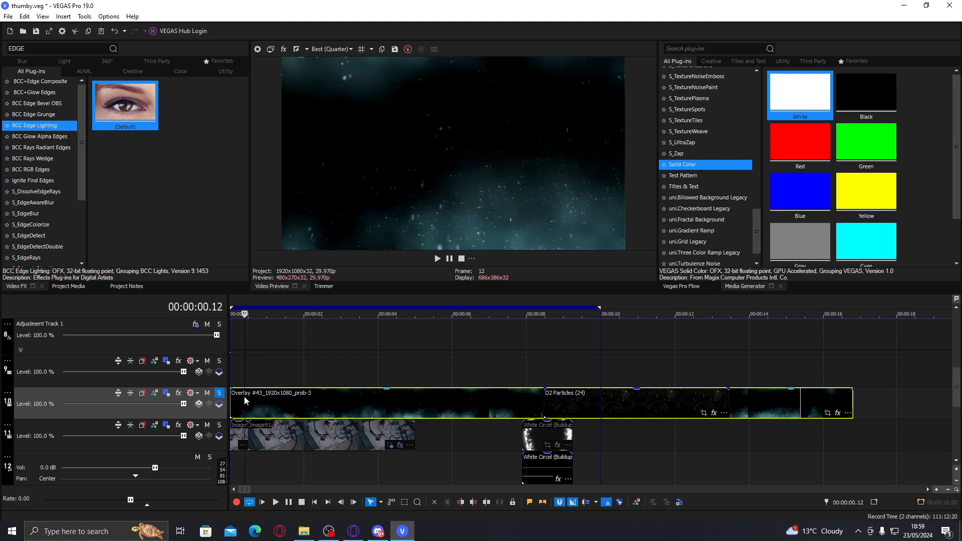
# Apply the default S_HueSatBright effect to the Overlay #43 clip and set its hue shift to about -0.102.
pyautogui.doubleClick(19, 50)
pyautogui.write('HUE')
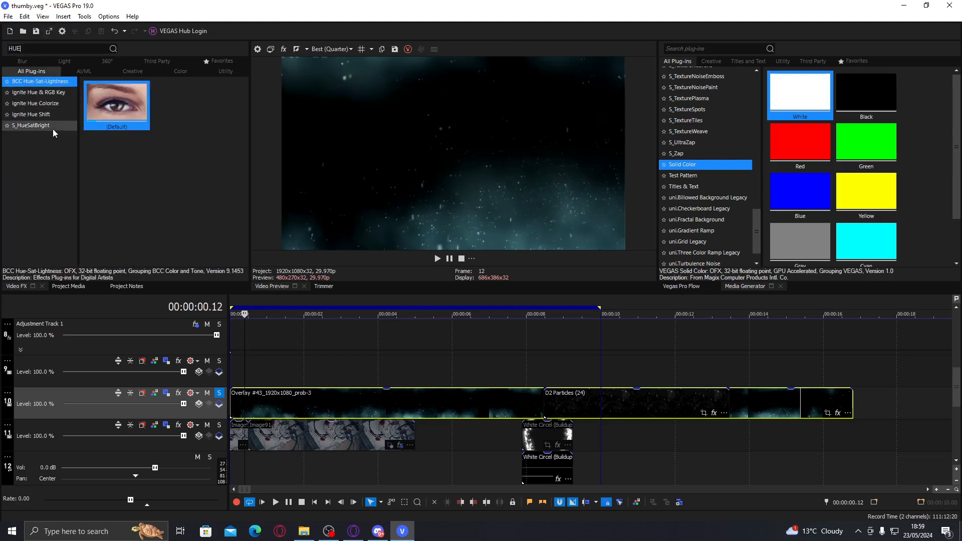
pyautogui.click(52, 126)
pyautogui.doubleClick(116, 95)
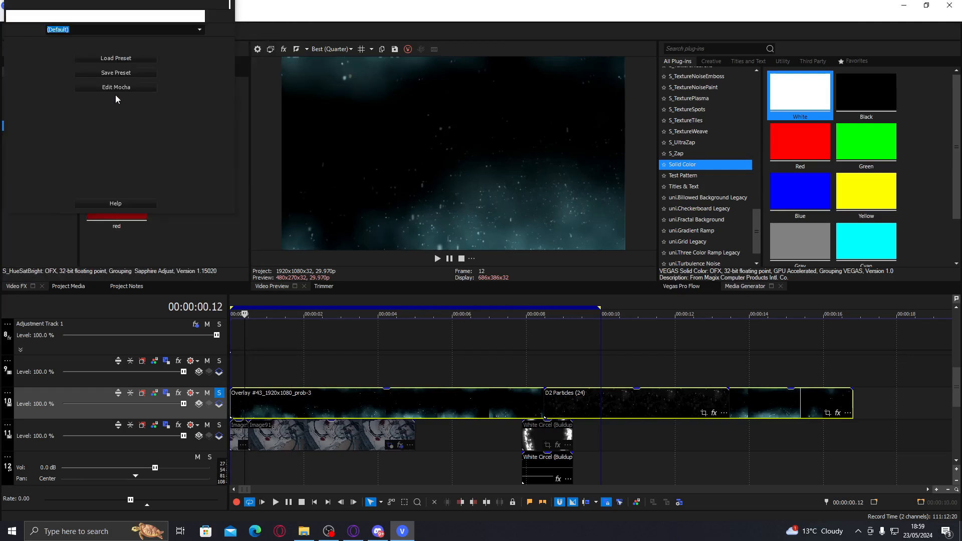
pyautogui.moveTo(95, 117); pyautogui.dragTo(91, 119)
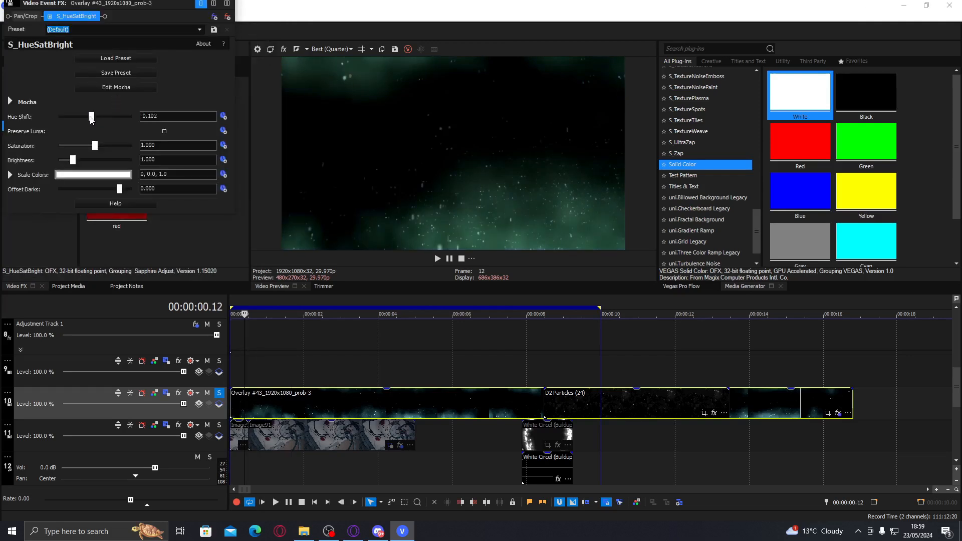
pyautogui.click(227, 3)
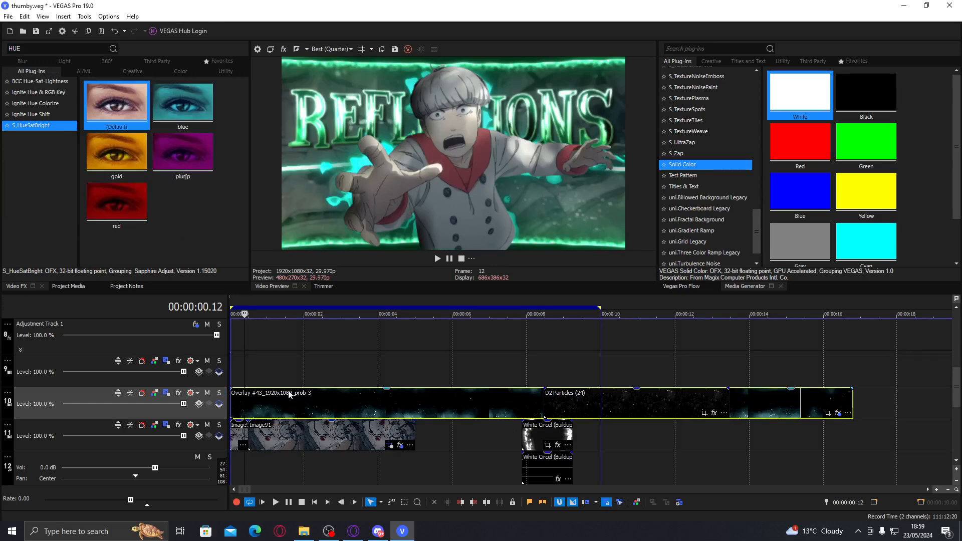
# Move the track holding the Overlay #43 and D2 Particles (24) clips above Adjustment Track 1, with the playhead at 00:00:01.21.
pyautogui.moveTo(293, 406); pyautogui.dragTo(289, 373)
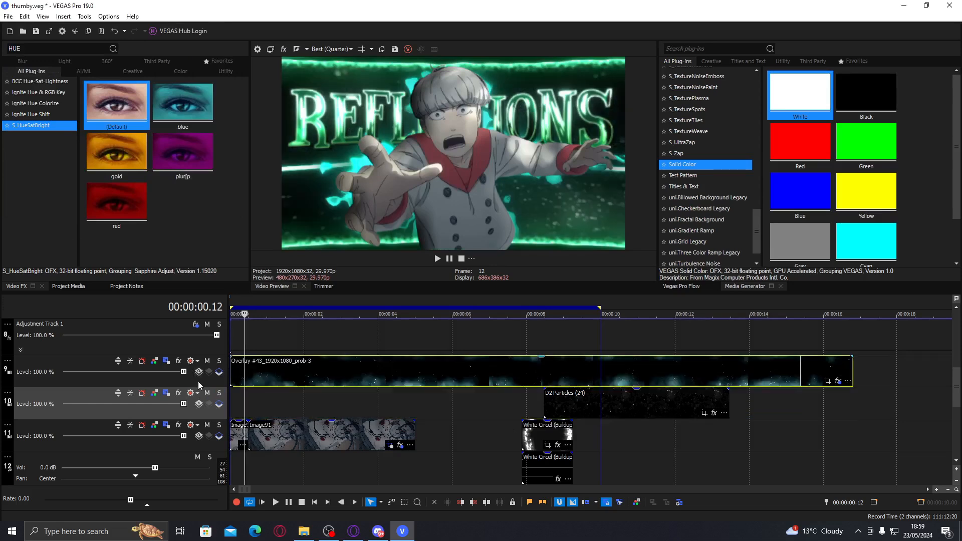
pyautogui.hotkey('ctrl', 'z')
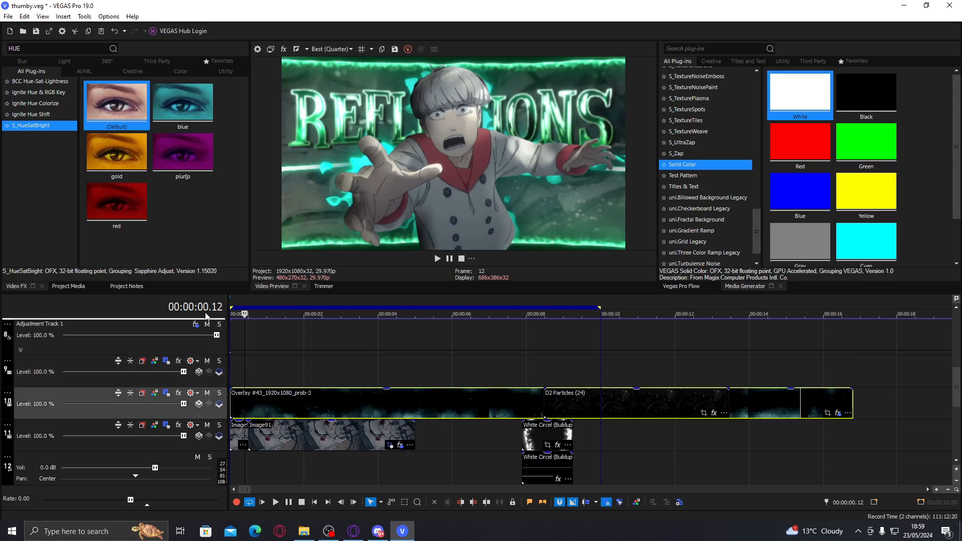
pyautogui.hotkey('ctrl', 'z')
pyautogui.click(292, 335)
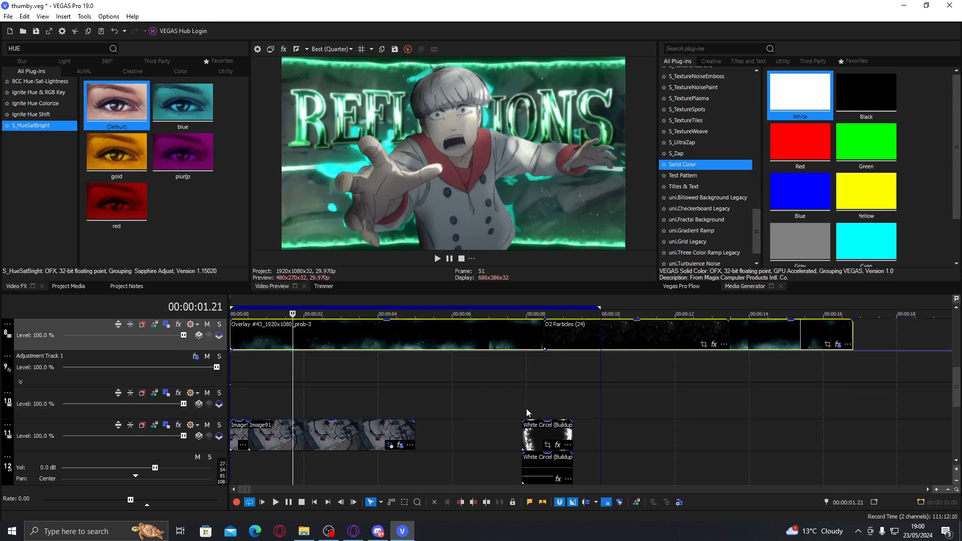
# Move White Circel to the empty track below Adjustment Track 1, and D2 Particles (24) to the start of a new track below VEGAS Solid Color 14.
pyautogui.moveTo(543, 438); pyautogui.dragTo(497, 410)
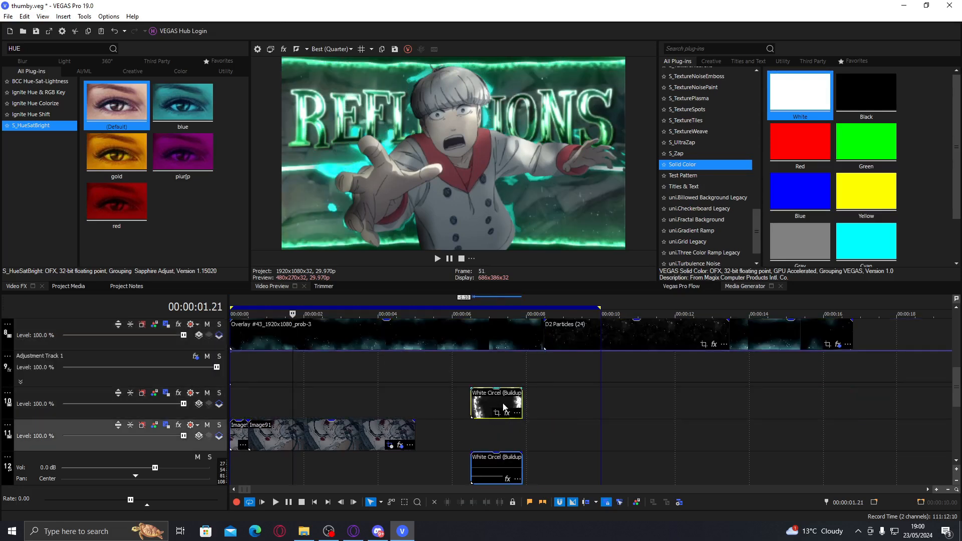
pyautogui.moveTo(569, 341); pyautogui.dragTo(189, 399)
pyautogui.rightClick(440, 406)
pyautogui.click(473, 283)
# Change the D2 Particles track's compositing mode so its black background drops out over the layers beneath.
pyautogui.click(199, 399)
pyautogui.click(199, 400)
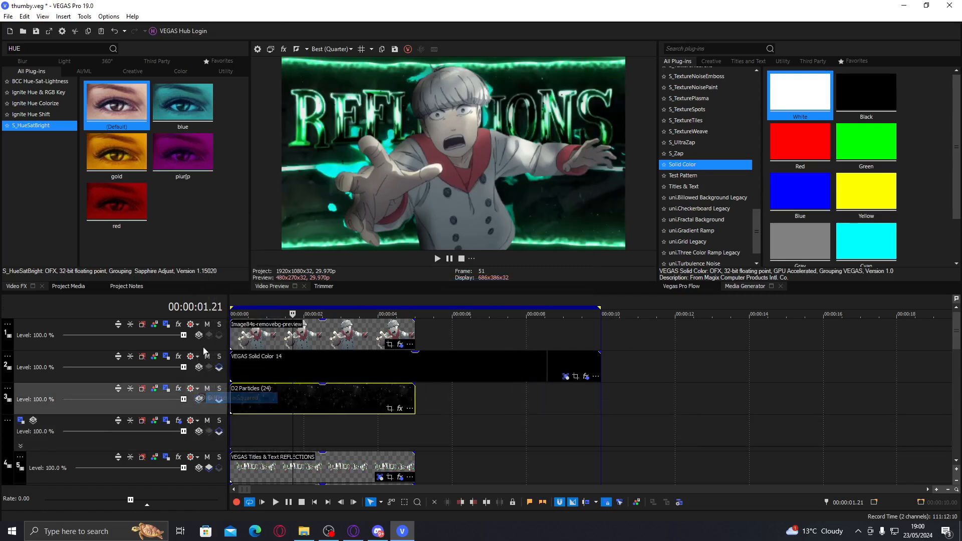
pyautogui.click(199, 399)
# Try the D2 Particles track above the character cutout track, and return it below the VEGAS Solid Color 14 track.
pyautogui.click(233, 315)
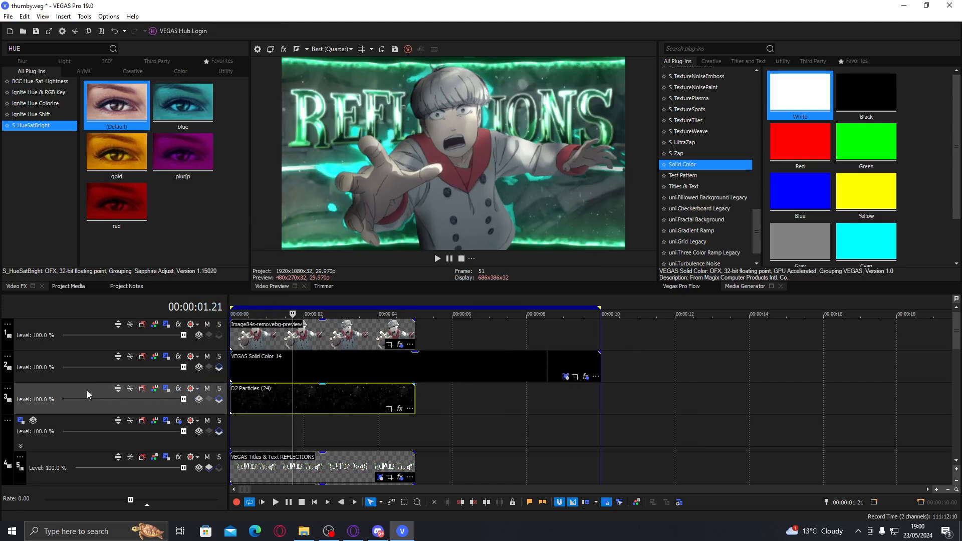
pyautogui.moveTo(86, 389); pyautogui.dragTo(83, 322)
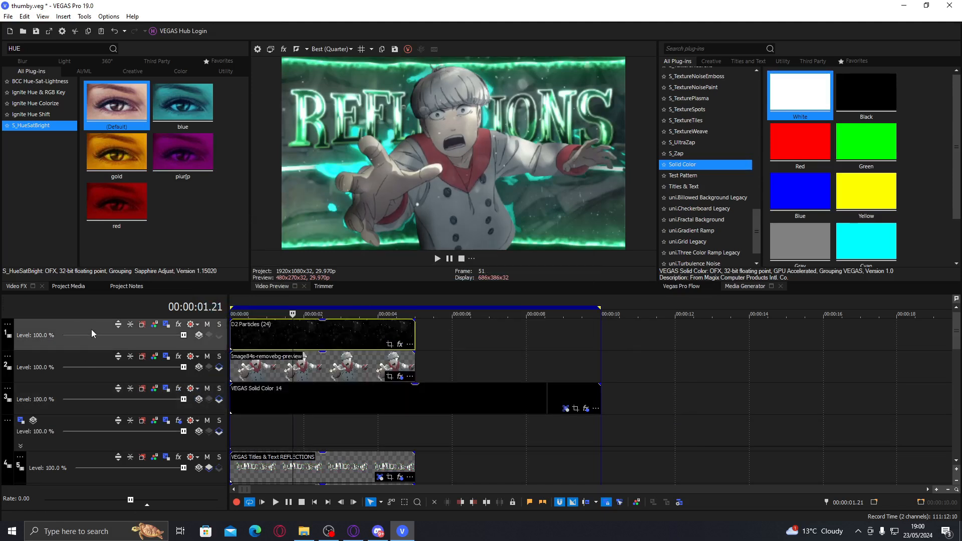
pyautogui.moveTo(71, 347); pyautogui.dragTo(162, 405)
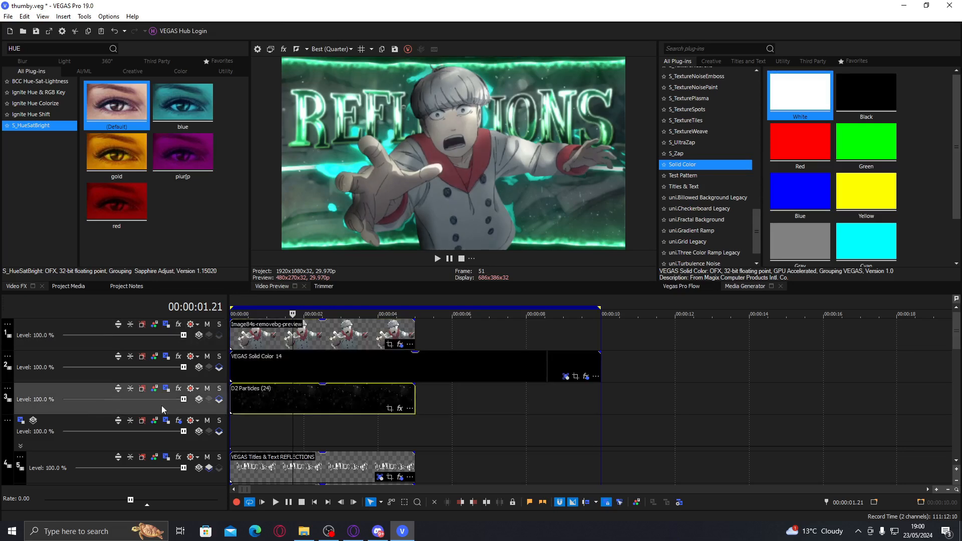
# Move the White Circel clip to the start of a new track above D2 Particles and set that track's compositing mode to Screen.
pyautogui.rightClick(438, 403)
pyautogui.click(486, 282)
pyautogui.scroll(-1, 959, 361)
pyautogui.scroll(-8, 959, 364)
pyautogui.scroll(9, 489, 400)
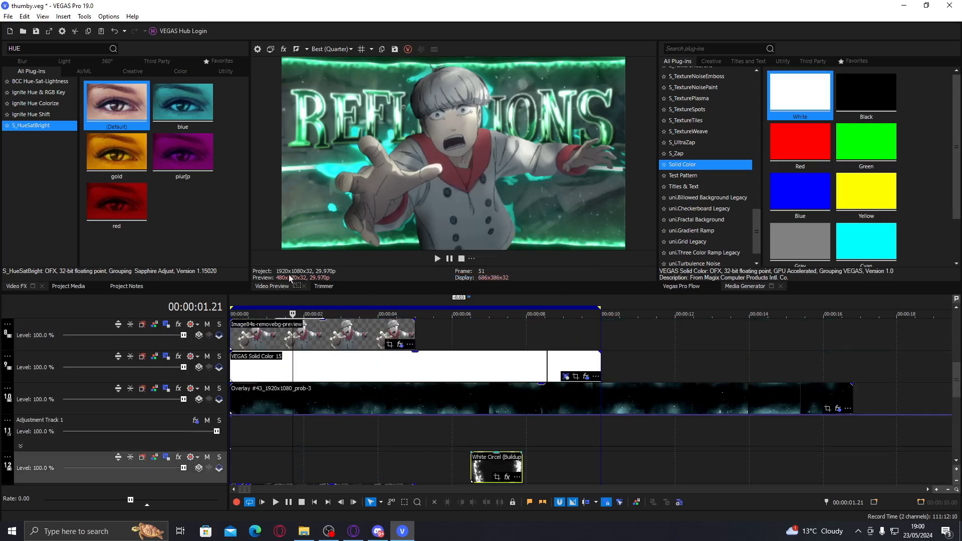
pyautogui.moveTo(250, 298); pyautogui.dragTo(234, 398)
pyautogui.click(234, 398)
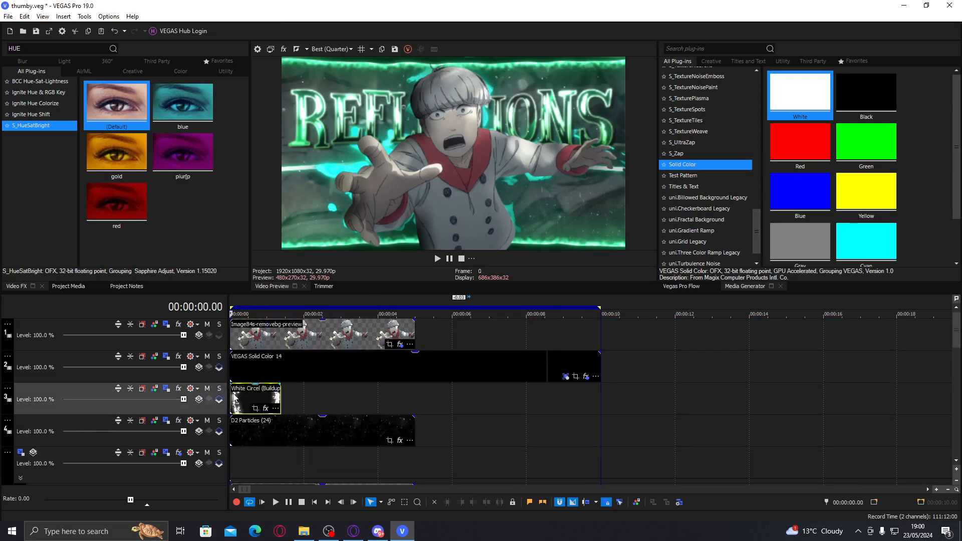
pyautogui.click(198, 399)
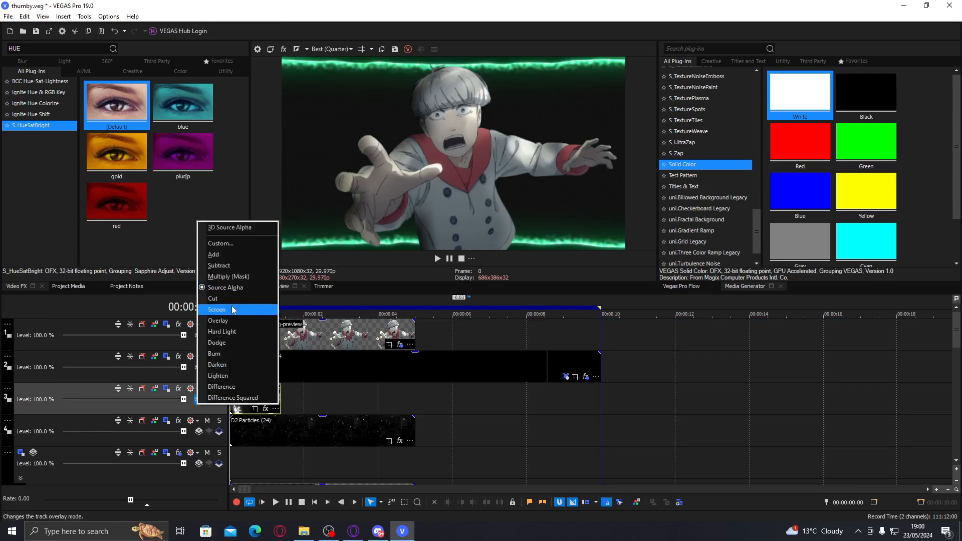
pyautogui.click(217, 309)
# Enlarge the White Circel clip at 00:00:00.20 by reducing its pan/crop frame to about 1,365.9 by 768.3, centred.
pyautogui.click(256, 408)
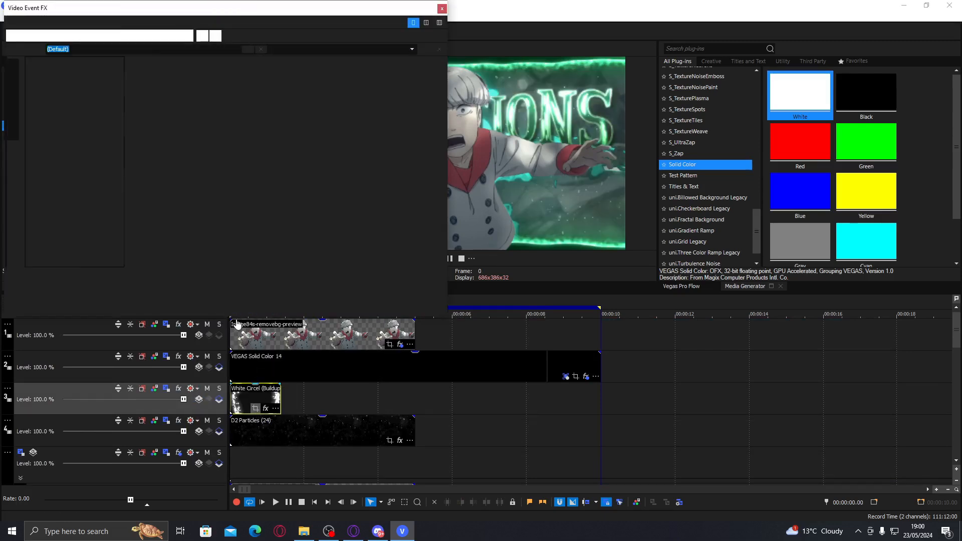
pyautogui.click(149, 284)
pyautogui.click(253, 281)
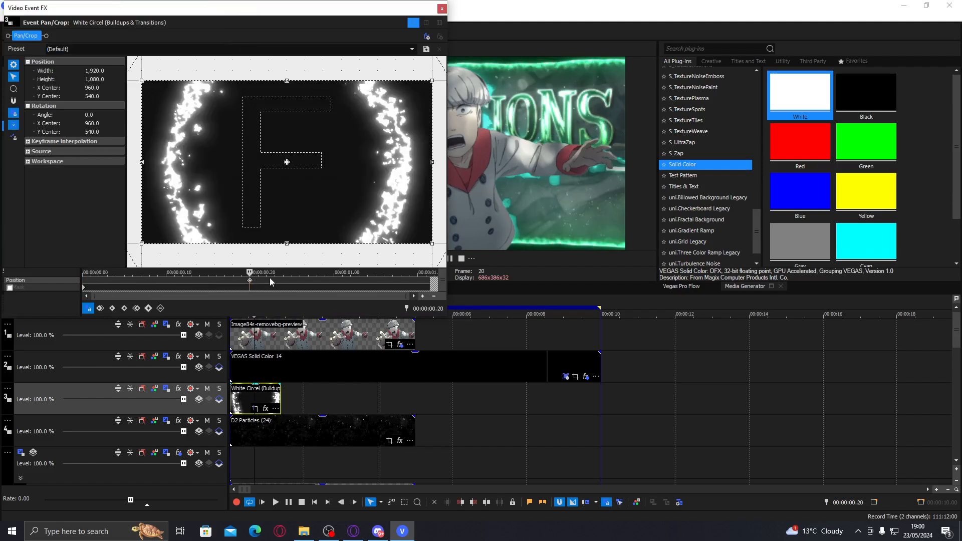
pyautogui.moveTo(287, 243); pyautogui.dragTo(287, 220)
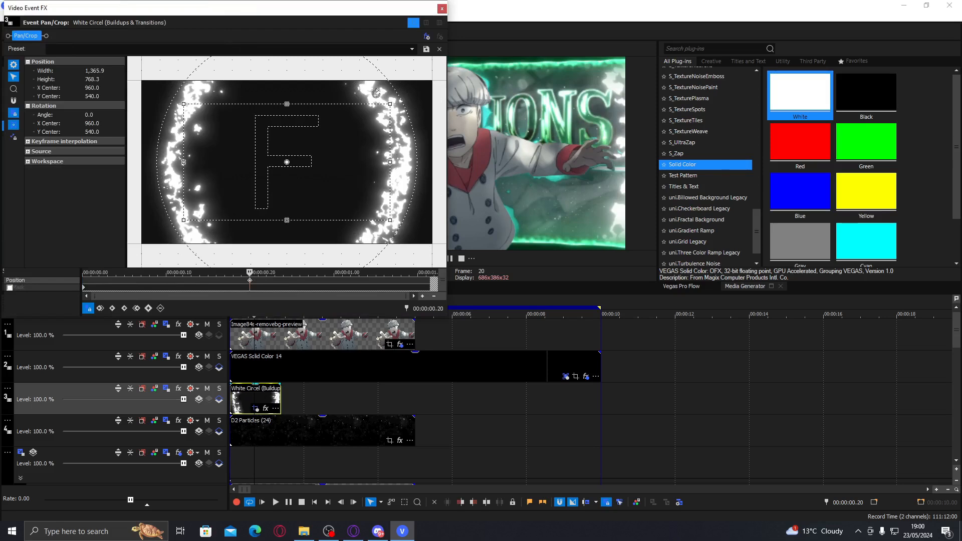
pyautogui.click(442, 9)
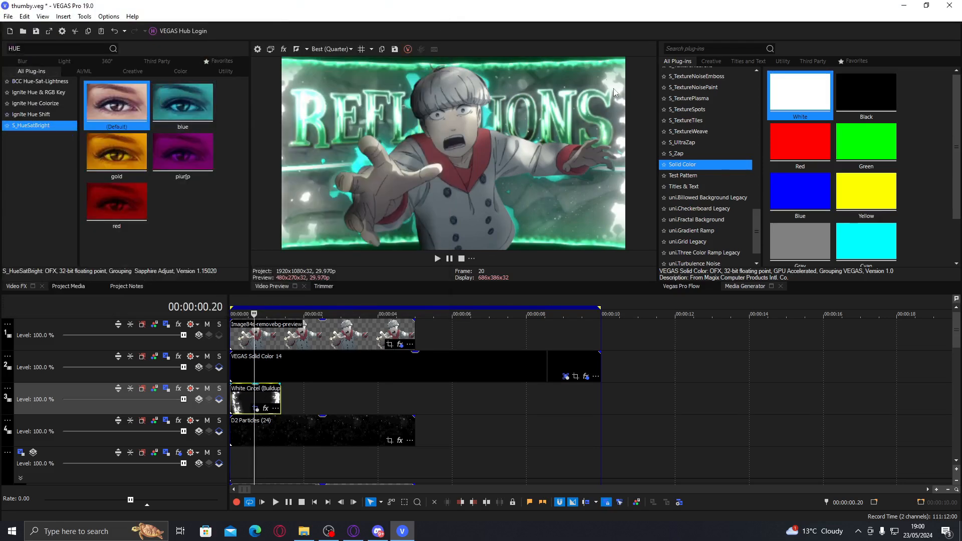
# Apply the default BCC Tritone effect to the White Circel clip with a teal midpoint color of 173, 0.89, 0.68 (HSV).
pyautogui.moveTo(46, 49); pyautogui.dragTo(0, 41)
pyautogui.write('TRIT')
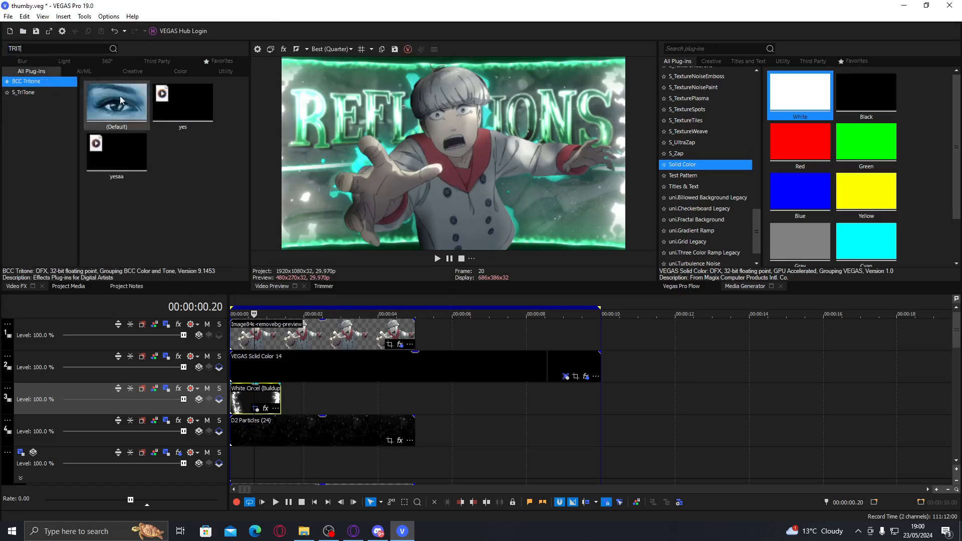
pyautogui.doubleClick(128, 103)
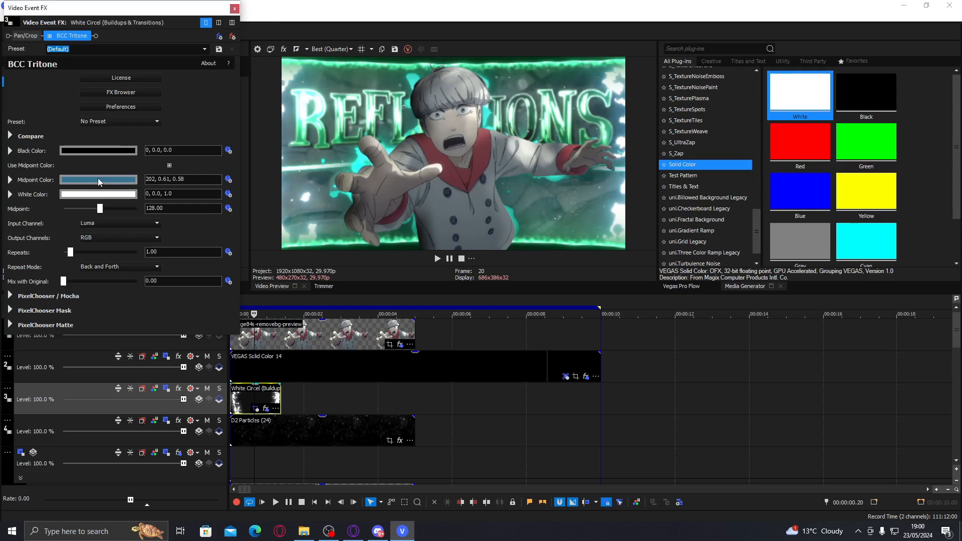
pyautogui.click(100, 179)
pyautogui.moveTo(132, 246); pyautogui.dragTo(133, 261)
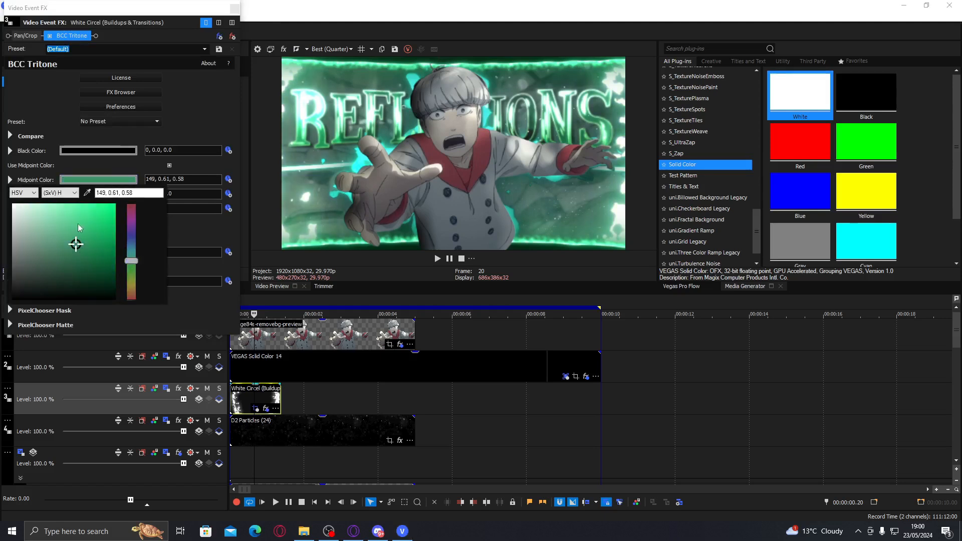
pyautogui.moveTo(103, 236); pyautogui.dragTo(134, 255)
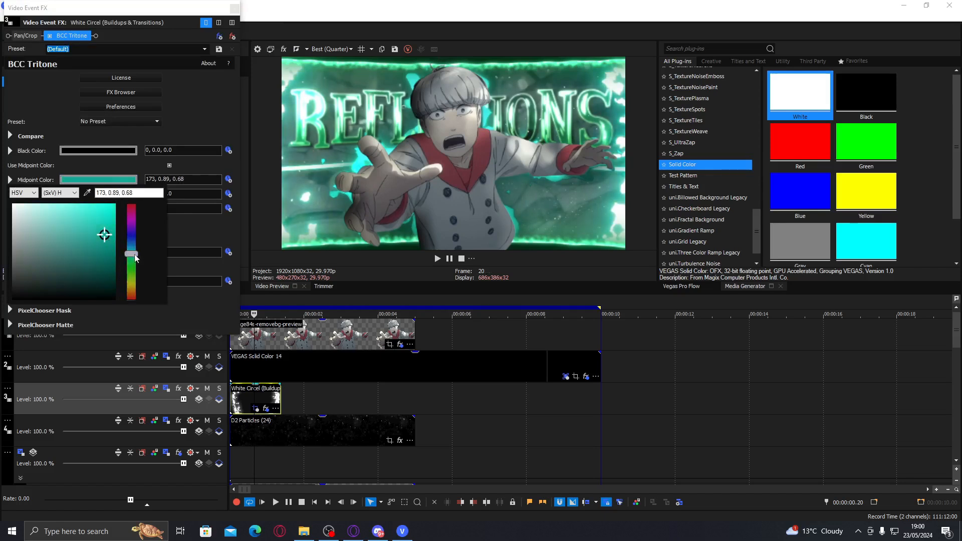
pyautogui.click(176, 229)
pyautogui.click(234, 9)
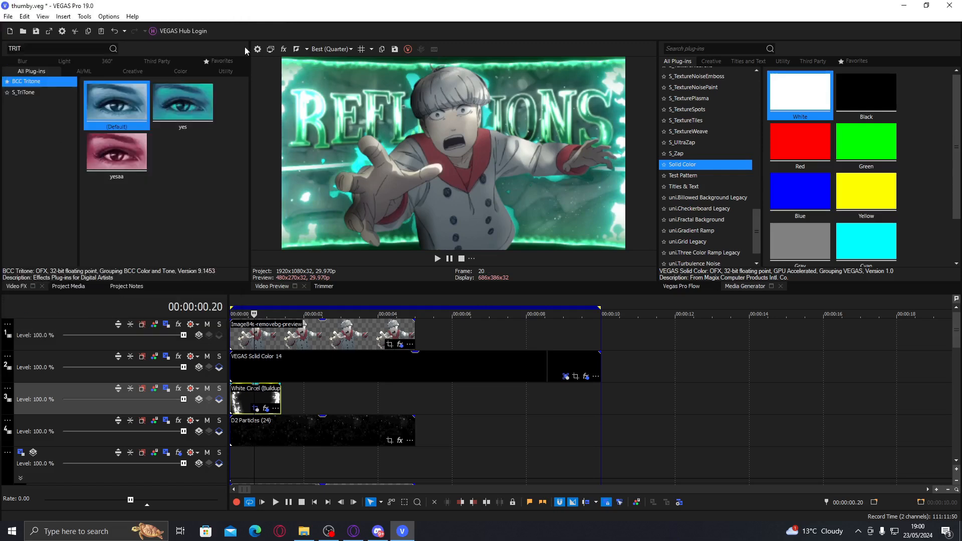
# Set the playhead to 00:00:00.19 within the White Circel clip and move its track directly below the D2 Particles track.
pyautogui.click(265, 392)
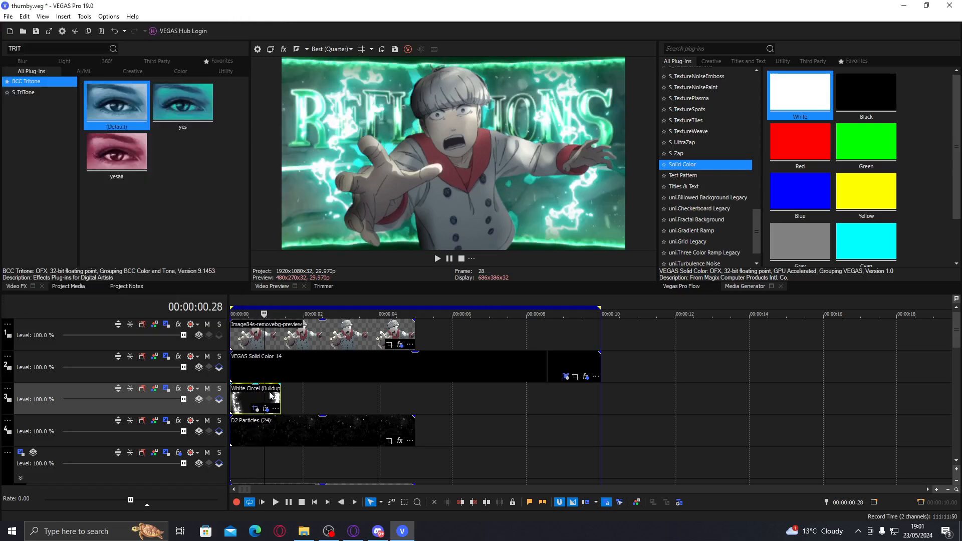
pyautogui.click(251, 392)
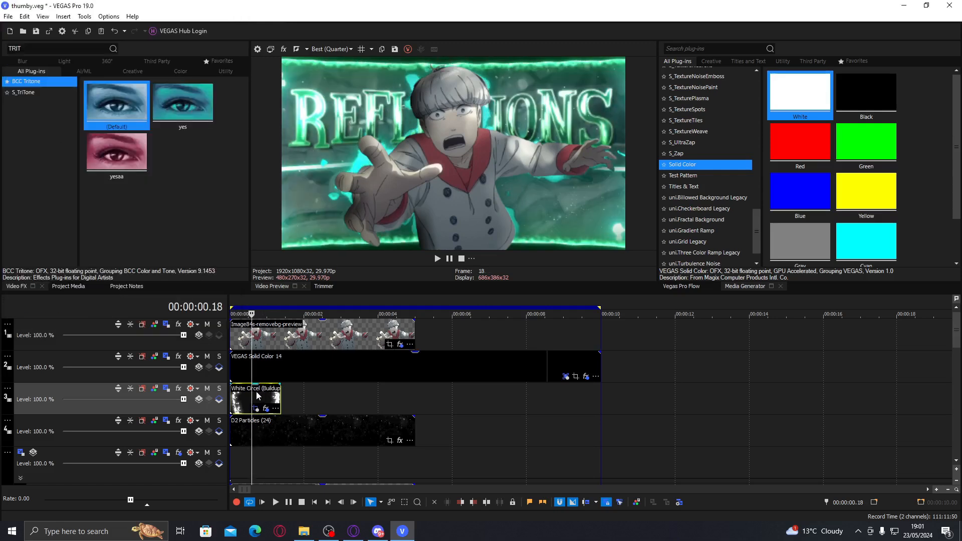
pyautogui.press('Left')
pyautogui.press('Right')
pyautogui.press('Right')
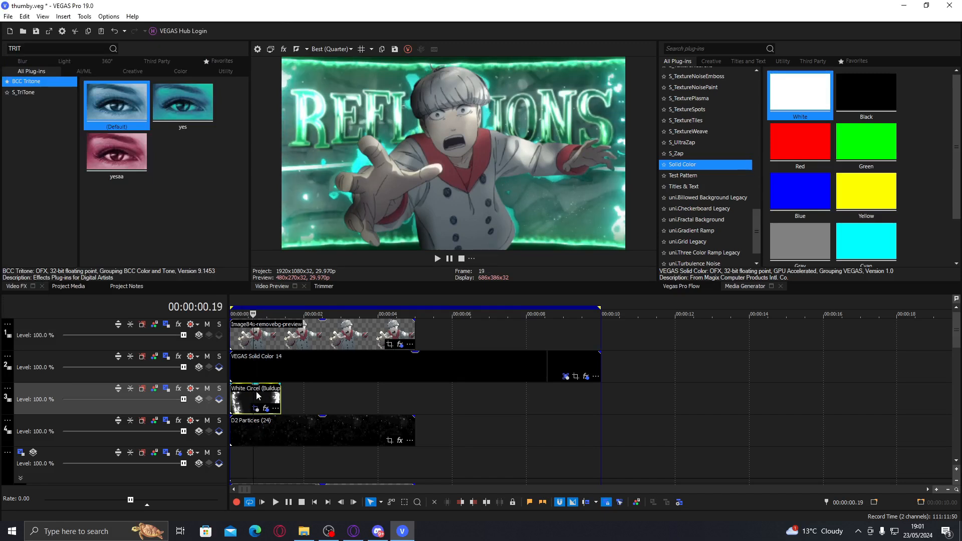
pyautogui.moveTo(194, 407); pyautogui.dragTo(194, 468)
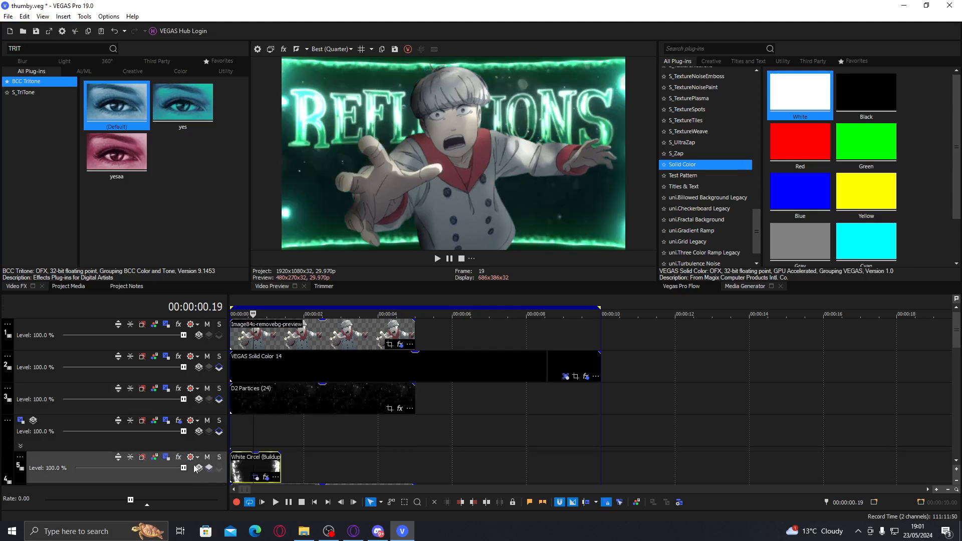
pyautogui.moveTo(83, 449); pyautogui.dragTo(57, 420)
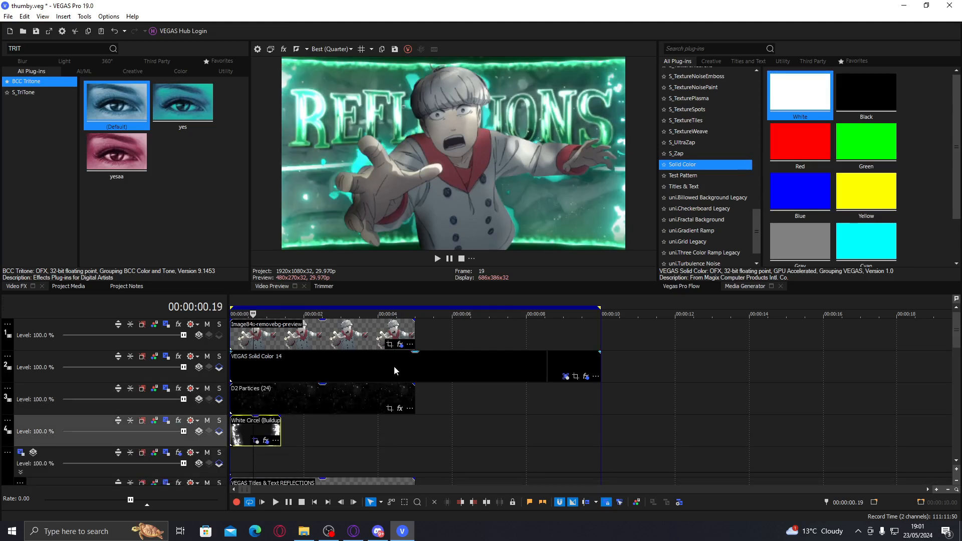
# Add the VEGAS Unsharp Mask effect with the yew preset to the video output, and advance the playhead to 00:00:00.20.
pyautogui.moveTo(67, 49); pyautogui.dragTo(1, 45)
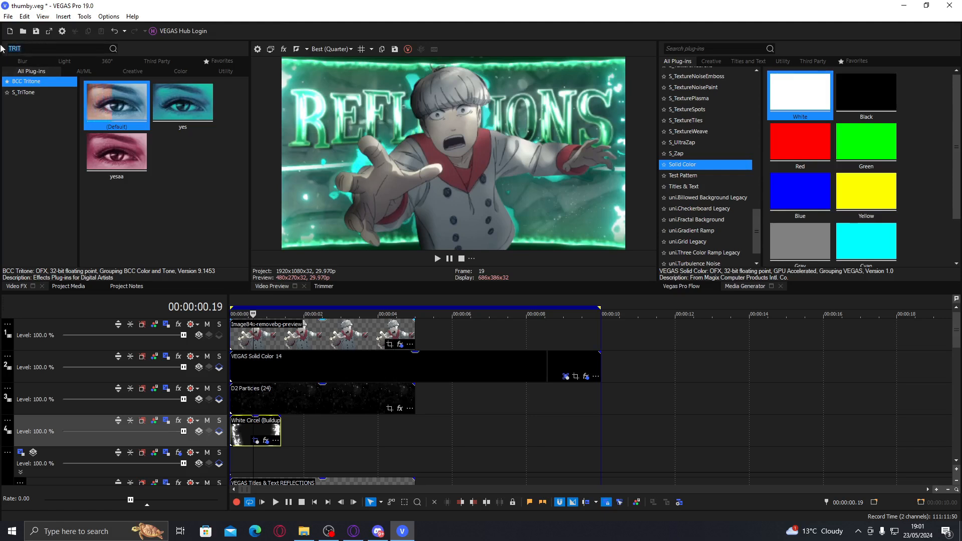
pyautogui.write('UNSHAR')
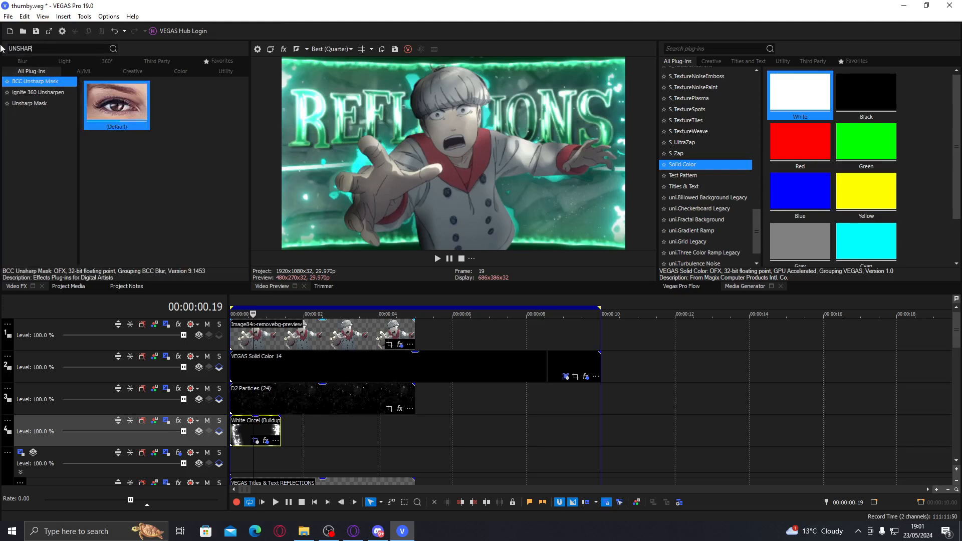
pyautogui.click(34, 102)
pyautogui.scroll(-2, 144, 196)
pyautogui.scroll(-1, 143, 196)
pyautogui.moveTo(117, 236); pyautogui.dragTo(428, 185)
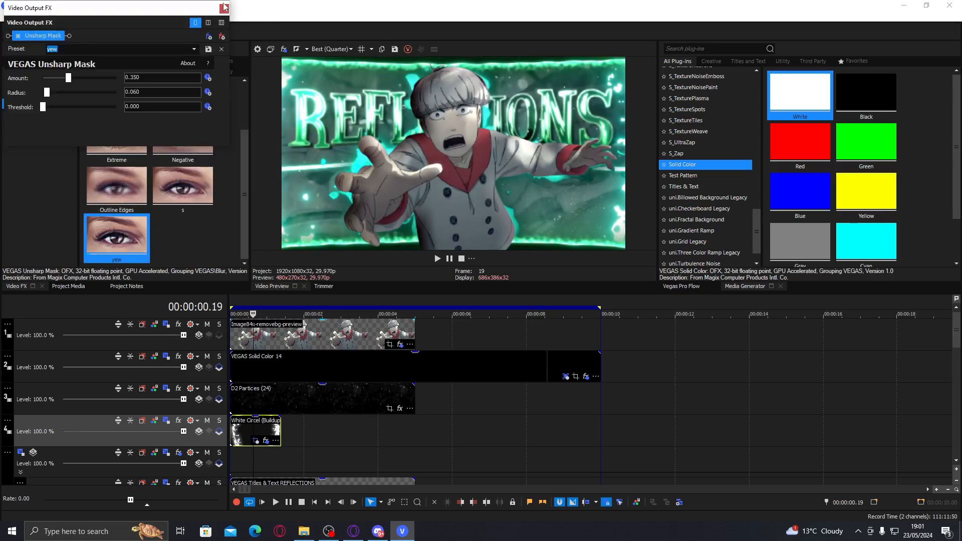
pyautogui.click(224, 9)
pyautogui.press('Right')
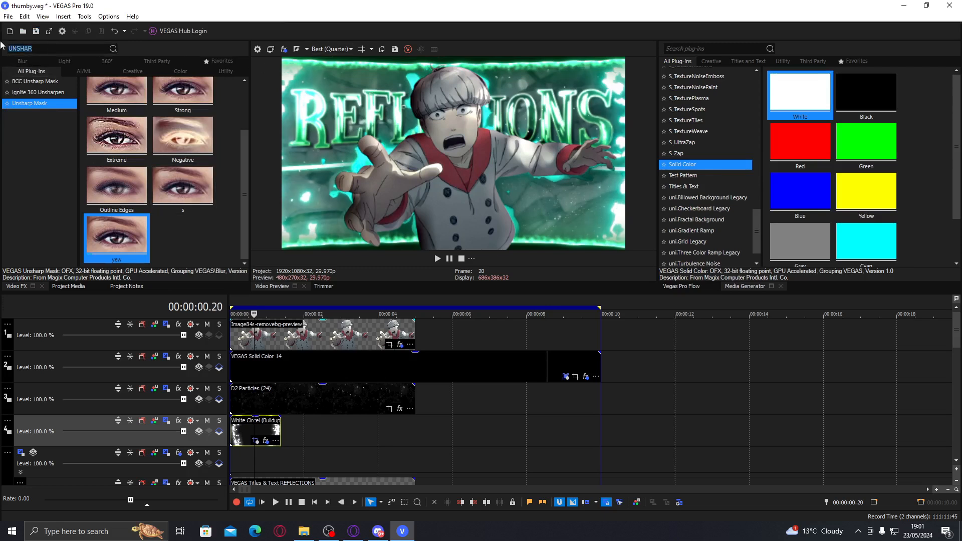
# Add the Looks effect with its default preset to the video output.
pyautogui.write('LOOKS')
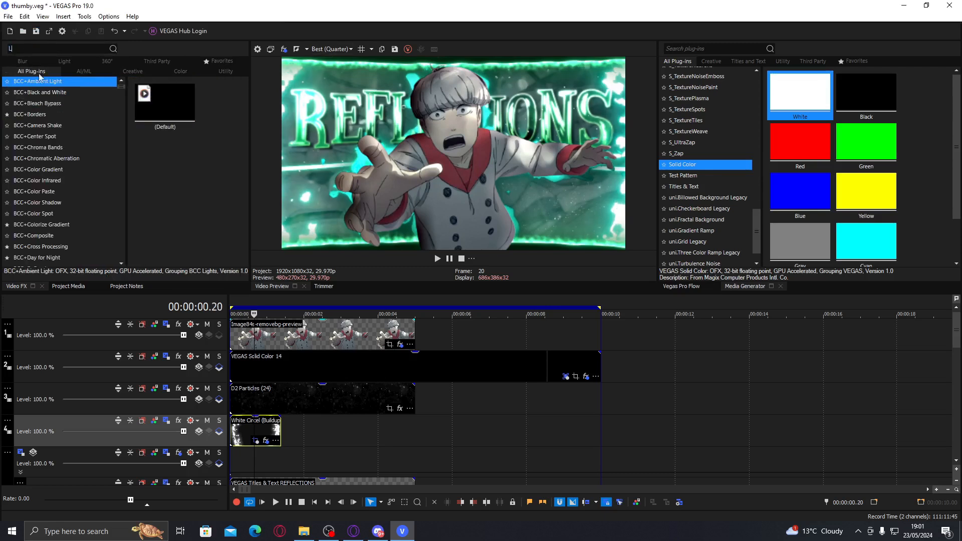
pyautogui.click(55, 103)
pyautogui.scroll(2, 119, 130)
pyautogui.moveTo(125, 124); pyautogui.dragTo(507, 155)
# Preview the Looks presets on the video output in list order, from (Default)cc through purp.
pyautogui.click(194, 49)
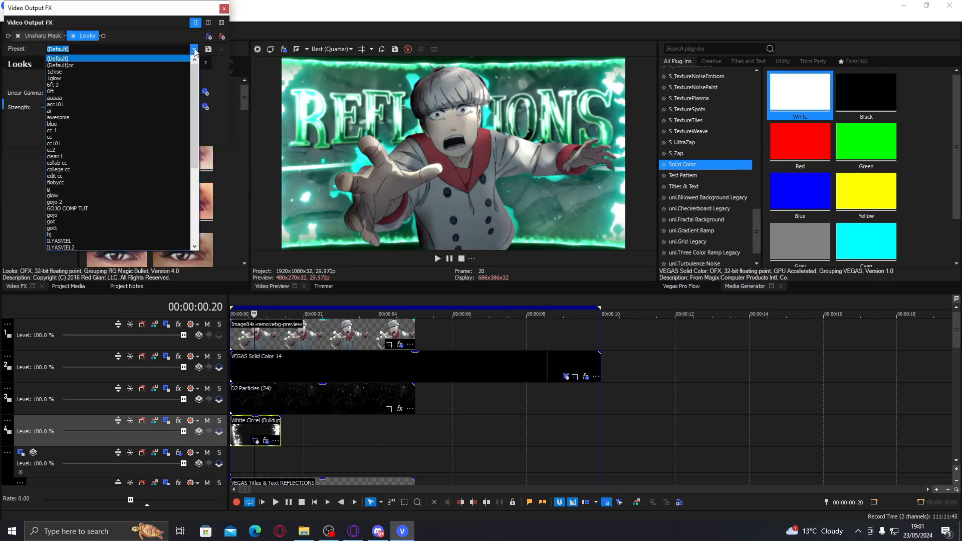
pyautogui.press('Down')
pyautogui.press('Down')
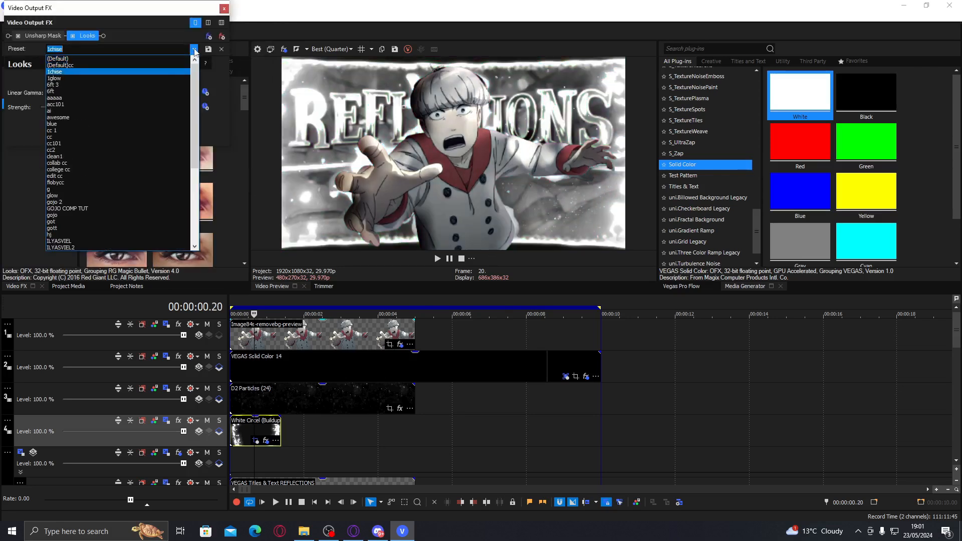
pyautogui.press('Down')
pyautogui.press('Down')
pyautogui.press('Down')
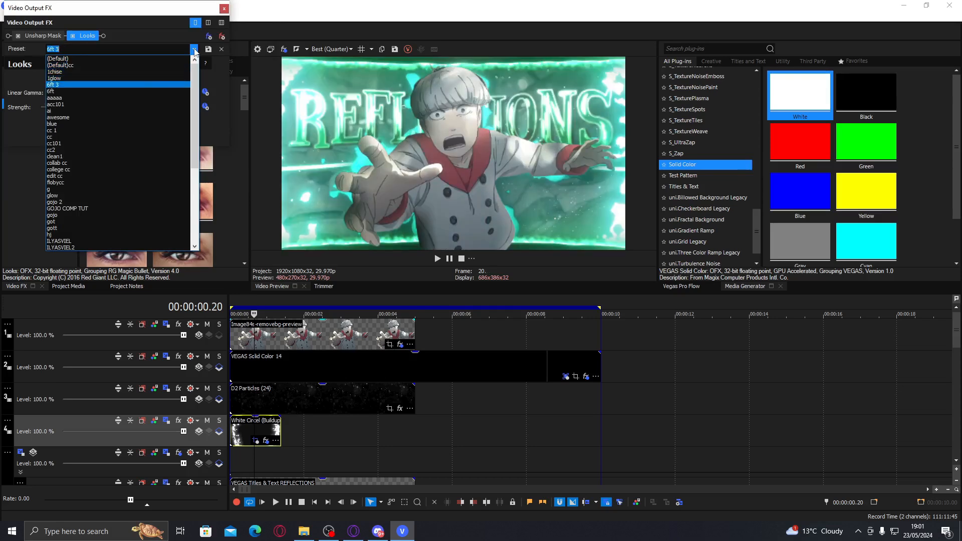
pyautogui.press('Down')
pyautogui.press('Down')
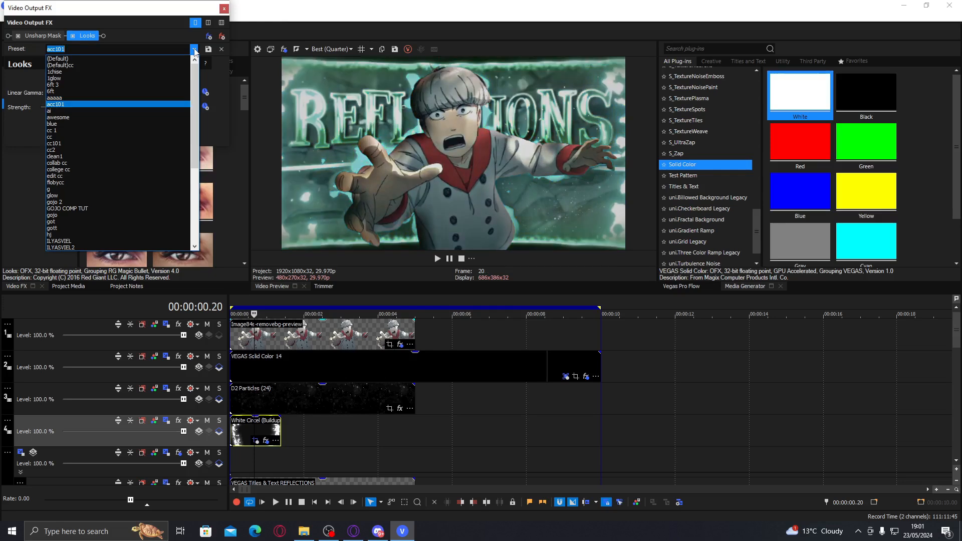
pyautogui.press('Down')
pyautogui.press('Down')
pyautogui.press('Down')
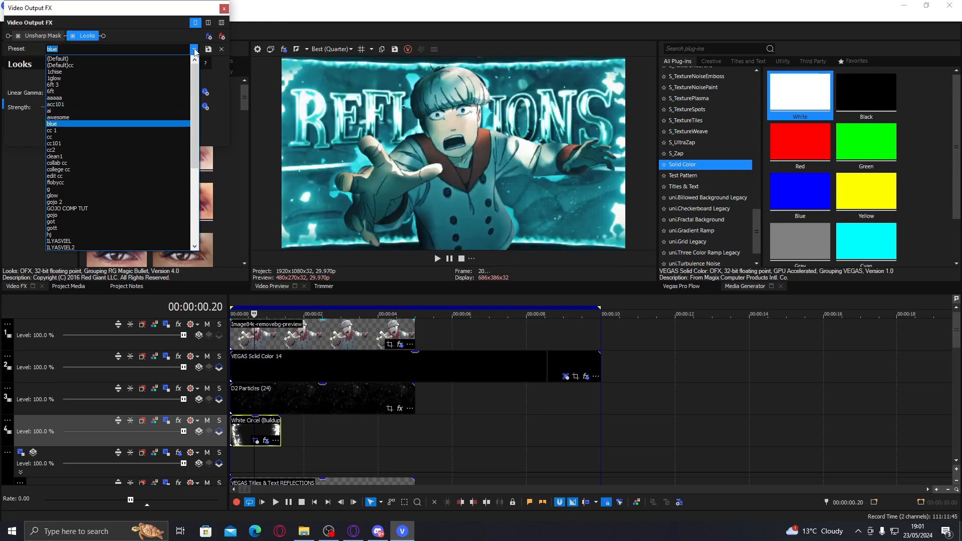
pyautogui.press('Down')
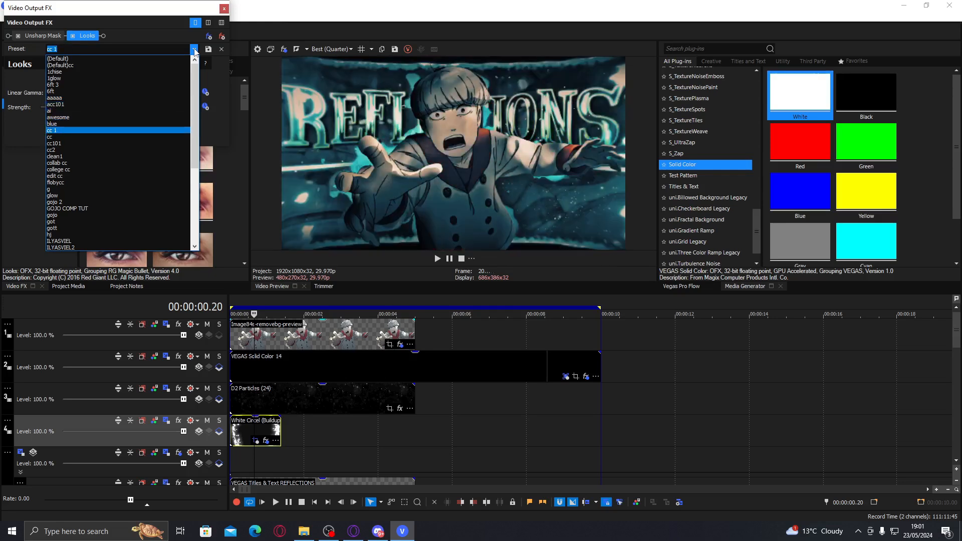
pyautogui.press('Down')
pyautogui.press('Down')
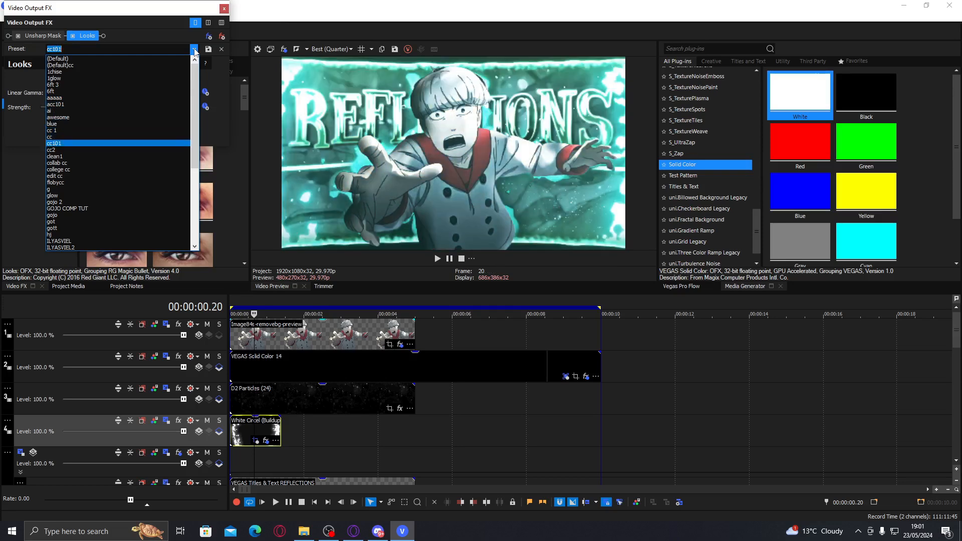
pyautogui.press('Down')
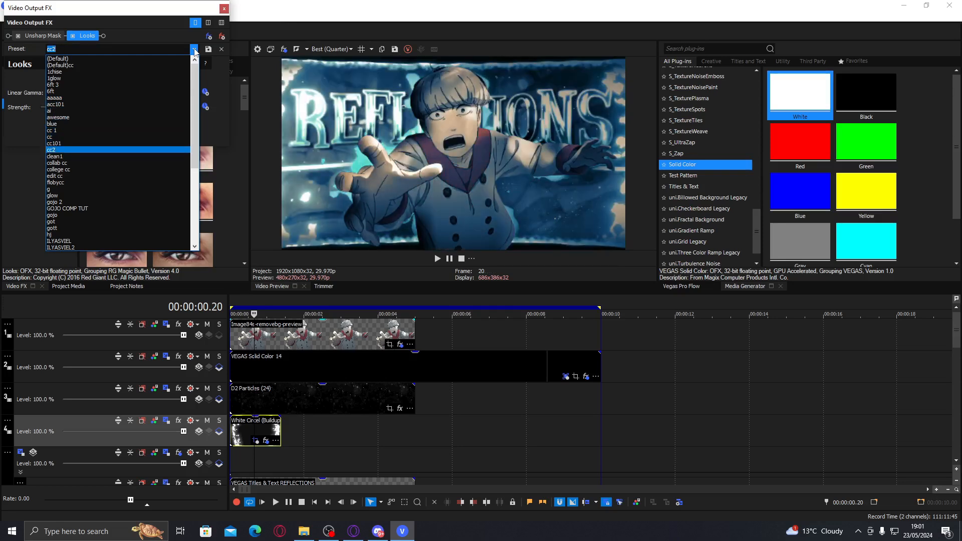
pyautogui.press('Down')
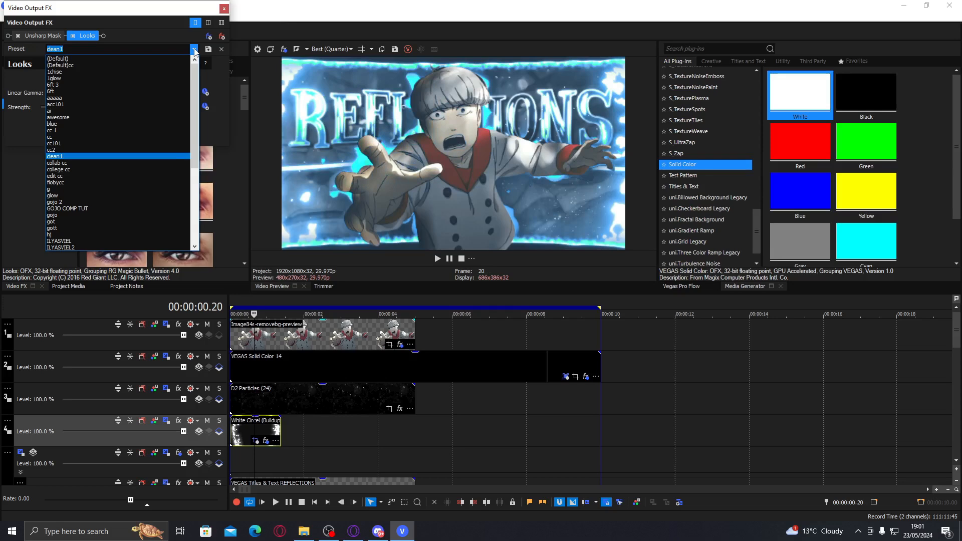
pyautogui.press('Down')
pyautogui.press('Down')
pyautogui.press('Down')
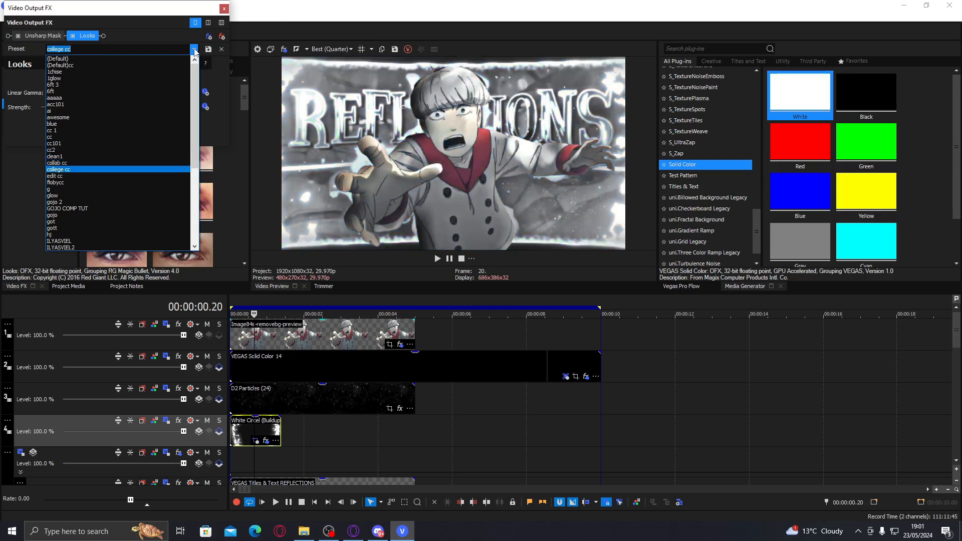
pyautogui.press('Down')
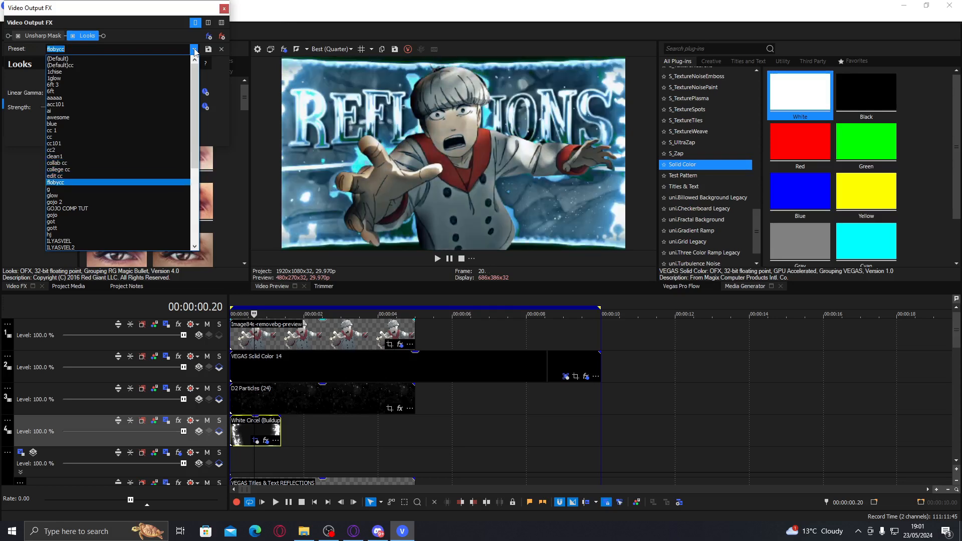
pyautogui.press('Up')
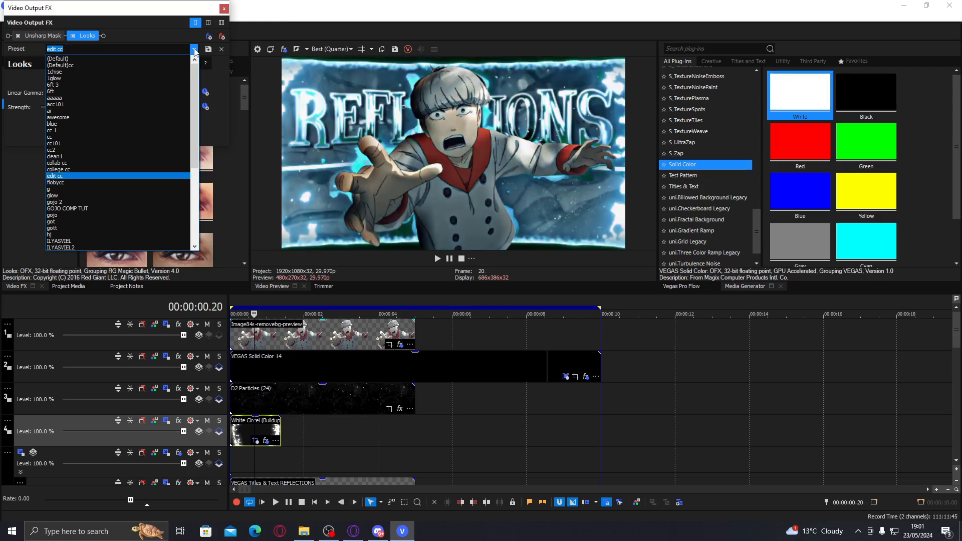
pyautogui.press('Down')
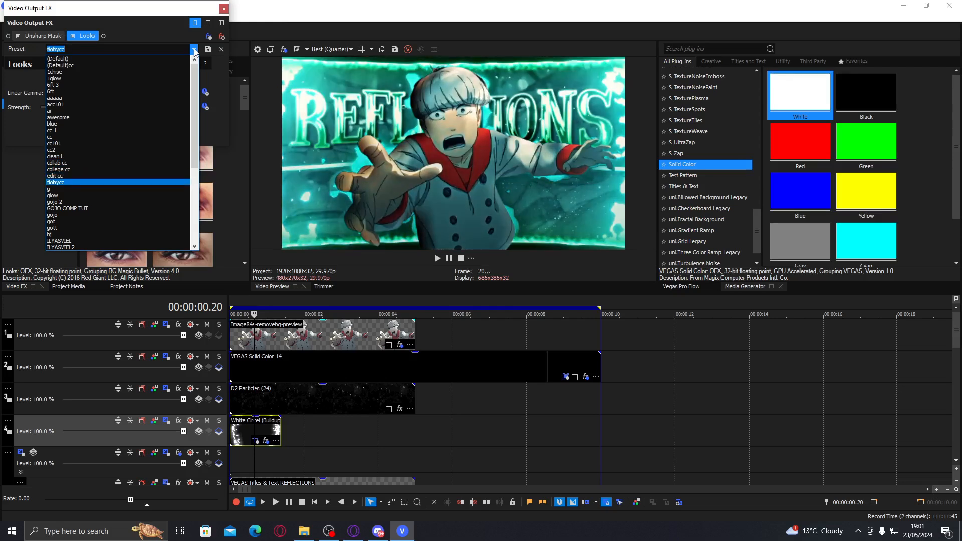
pyautogui.press('Down')
pyautogui.press('Down')
pyautogui.press('Down')
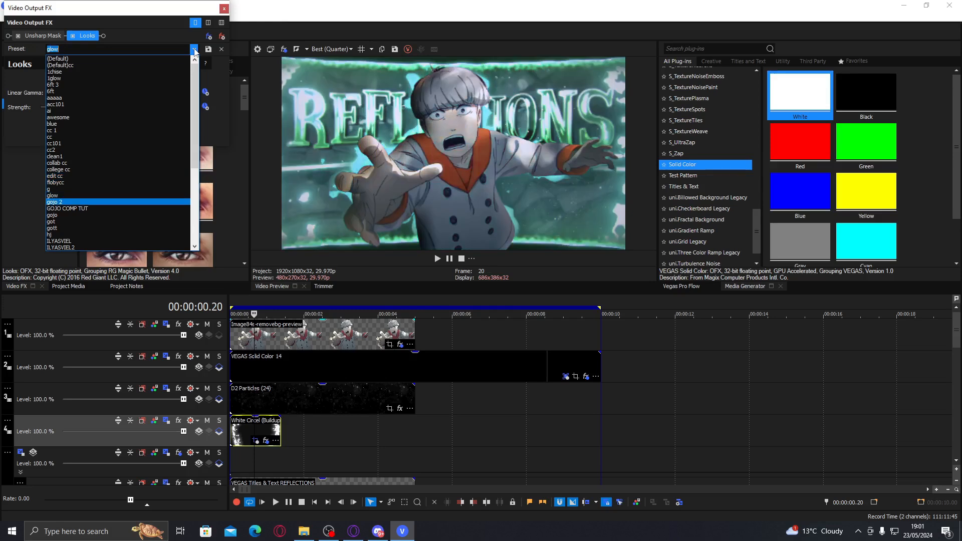
pyautogui.press('Down')
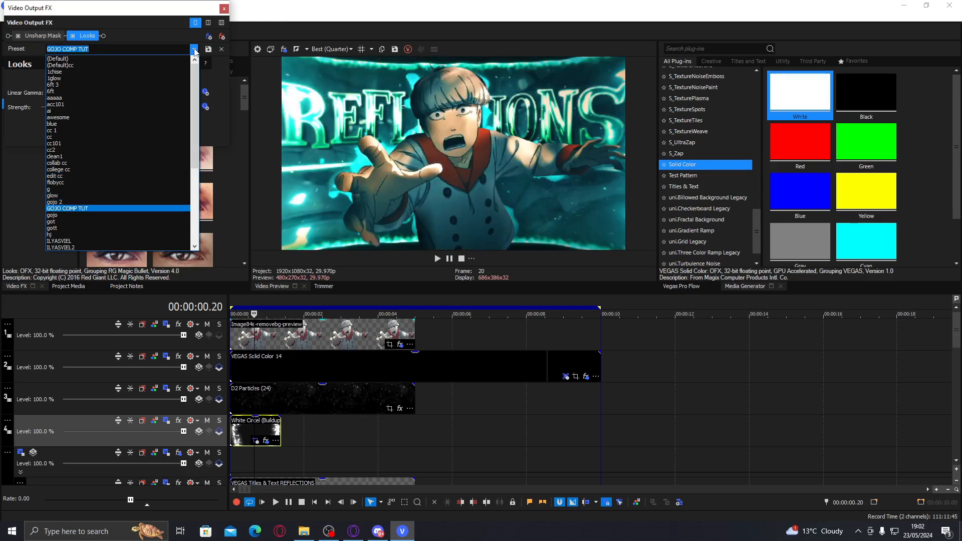
pyautogui.press('Down')
pyautogui.press('Down')
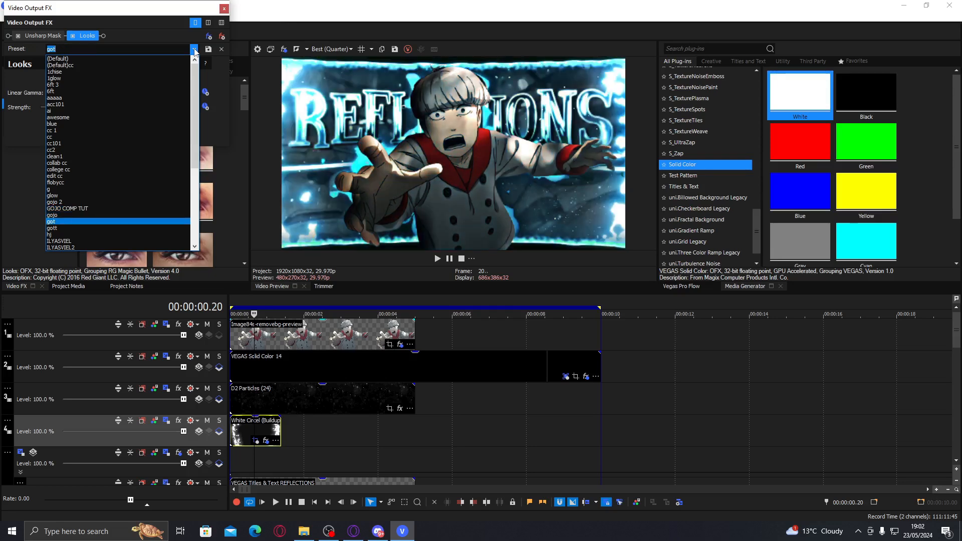
pyautogui.press('Up')
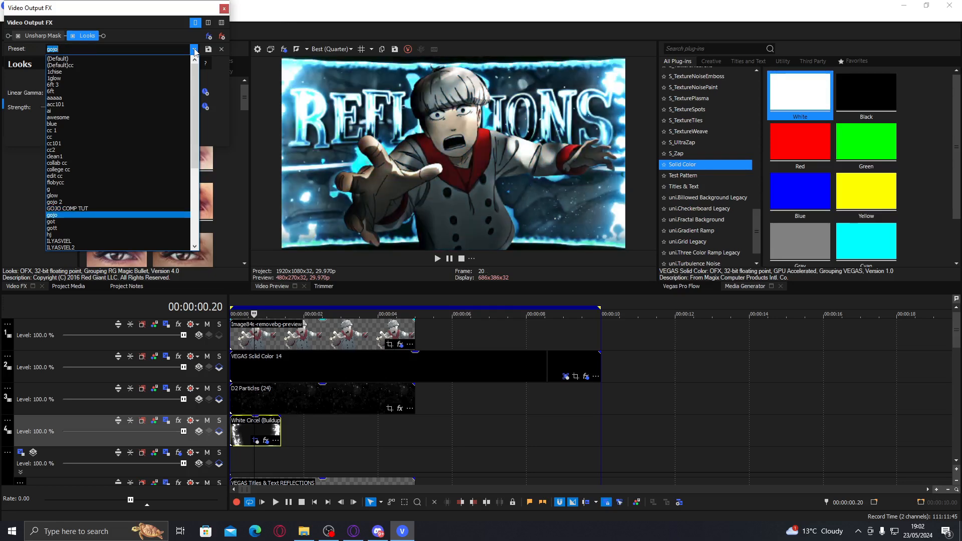
pyautogui.press('Down')
pyautogui.press('Down')
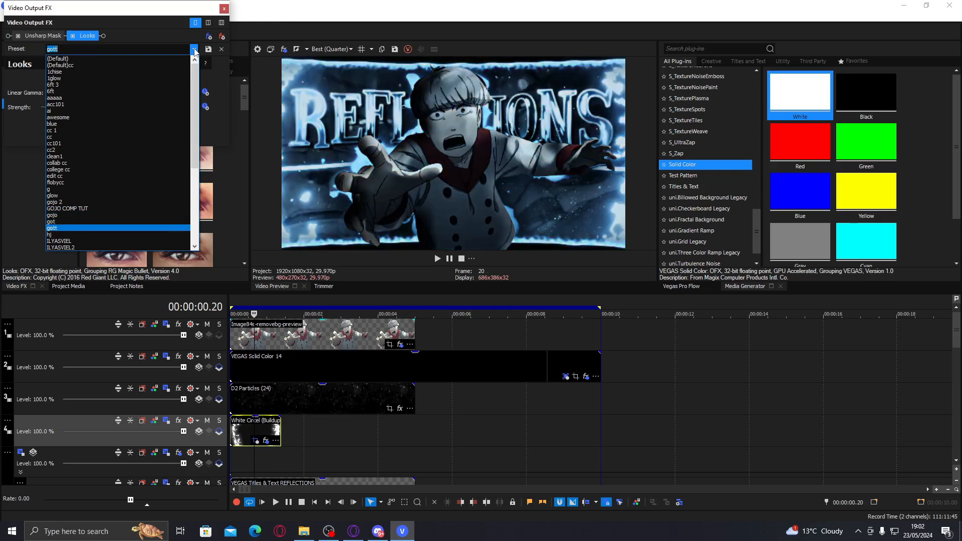
pyautogui.press('Down')
pyautogui.press('Down')
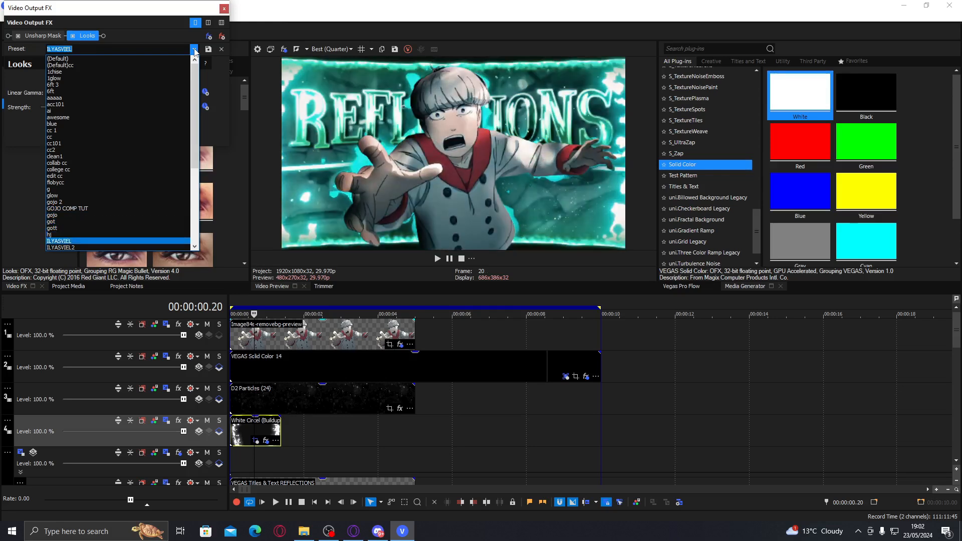
pyautogui.press('Down')
pyautogui.press('Down')
pyautogui.press('Down')
pyautogui.press('Down')
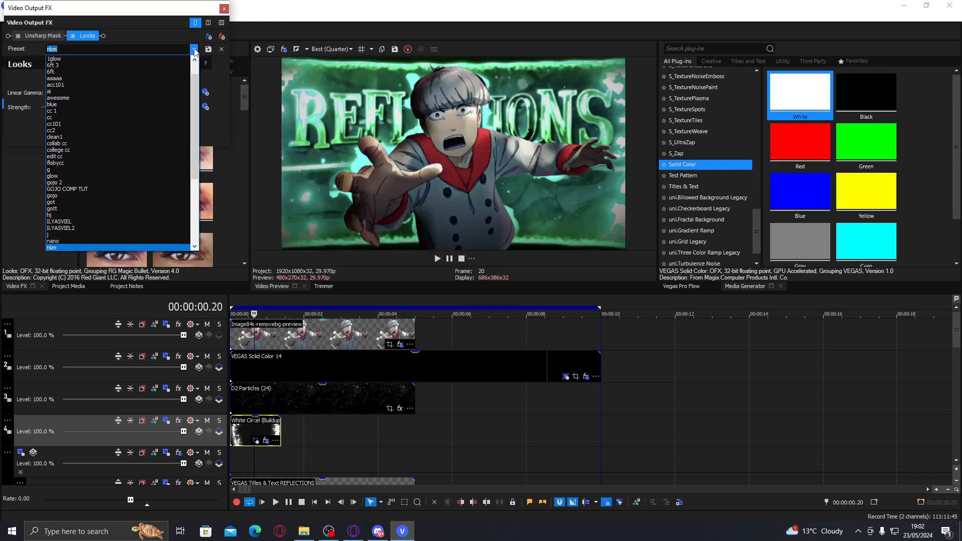
pyautogui.press('Up')
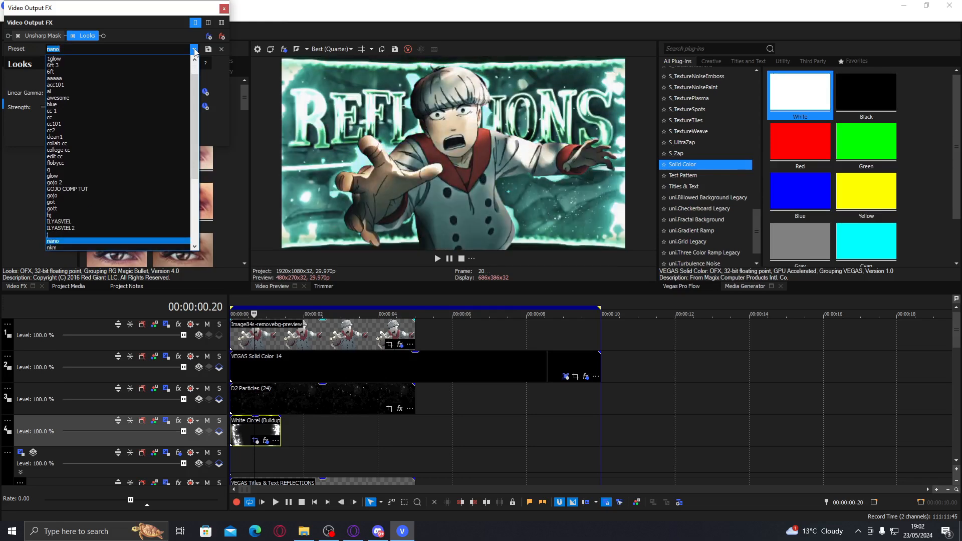
pyautogui.press('Down')
pyautogui.press('Down')
pyautogui.press('Down')
pyautogui.press('Up')
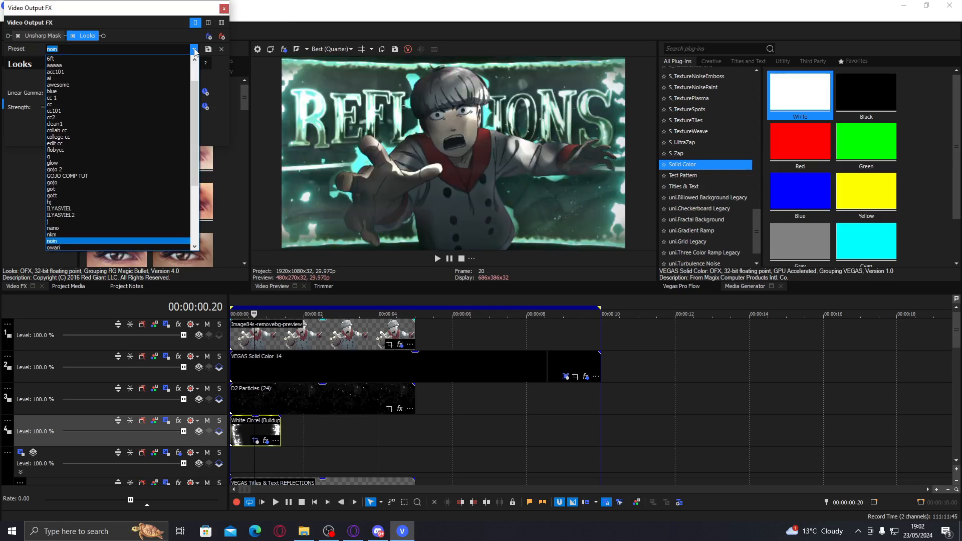
pyautogui.press('Down')
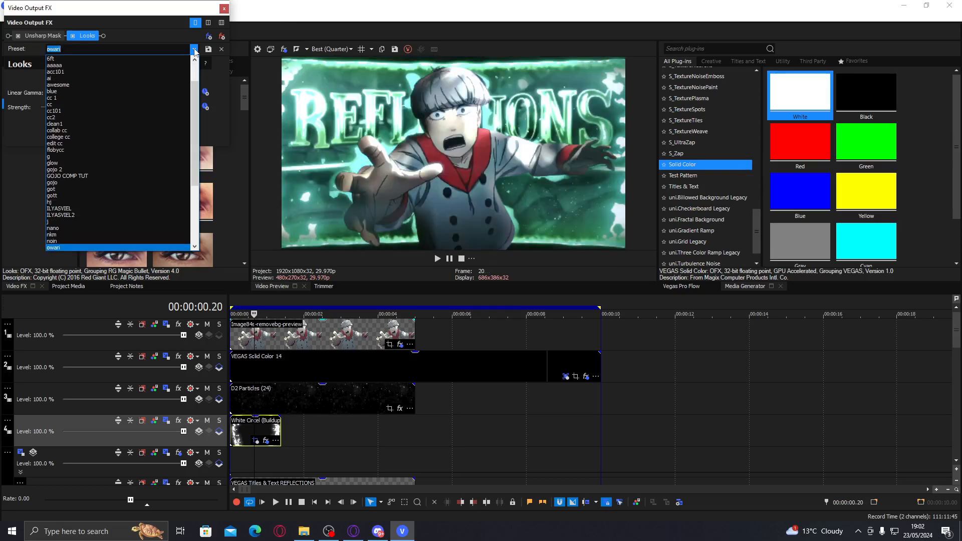
pyautogui.press('Down')
pyautogui.press('Up')
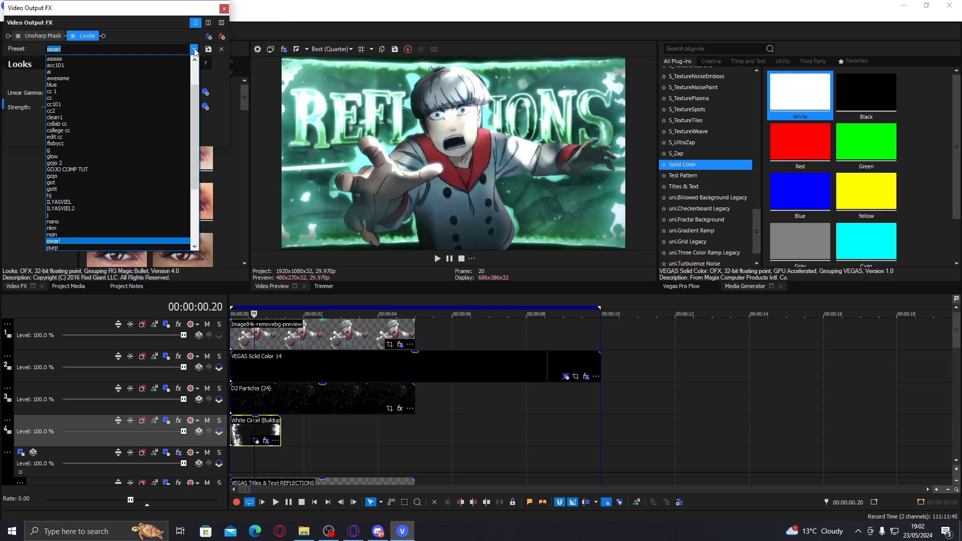
# Compare the Looks presets again in reverse order, from owari back to flobycc.
pyautogui.press('Up')
pyautogui.press('Up')
pyautogui.press('Up')
pyautogui.press('Up')
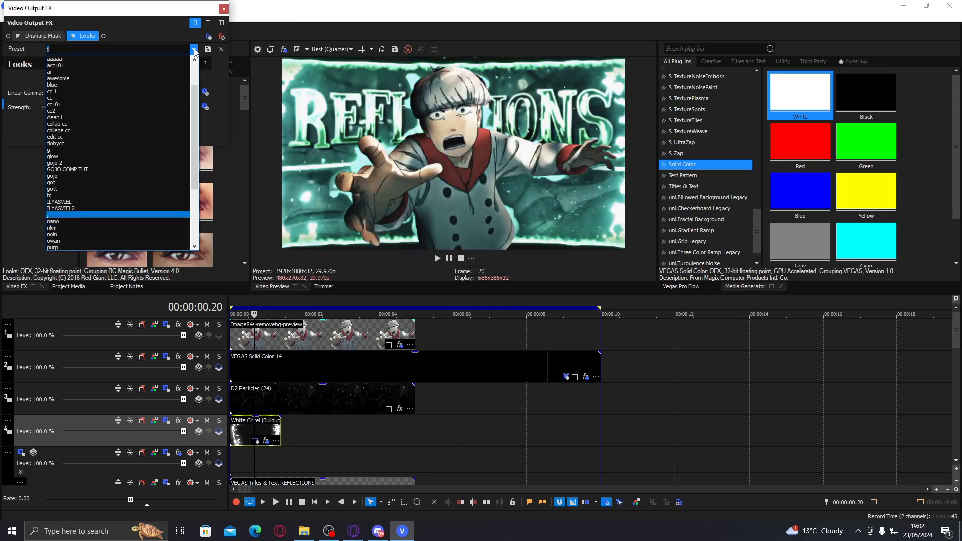
pyautogui.press('Up')
pyautogui.press('Up')
pyautogui.press('Up')
pyautogui.press('Up')
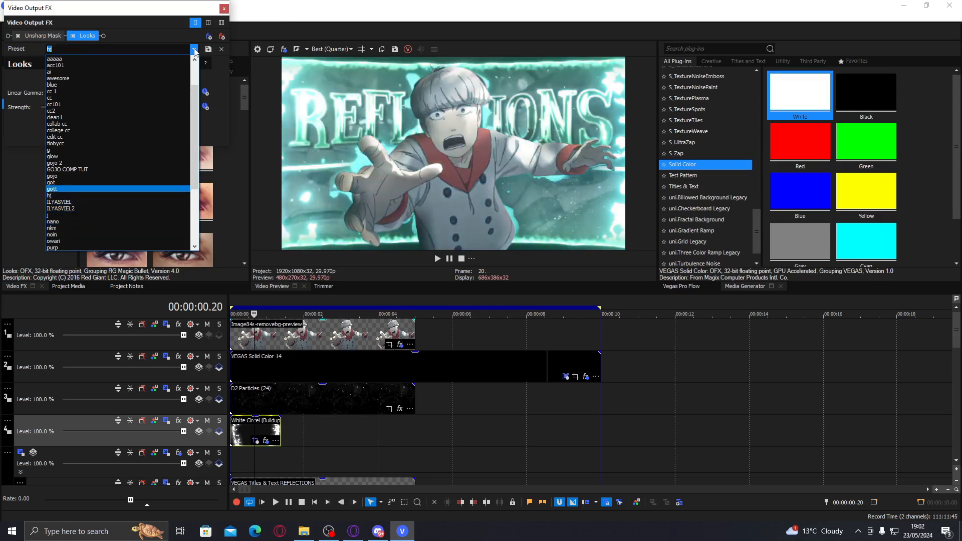
pyautogui.press('Up')
pyautogui.press('Up')
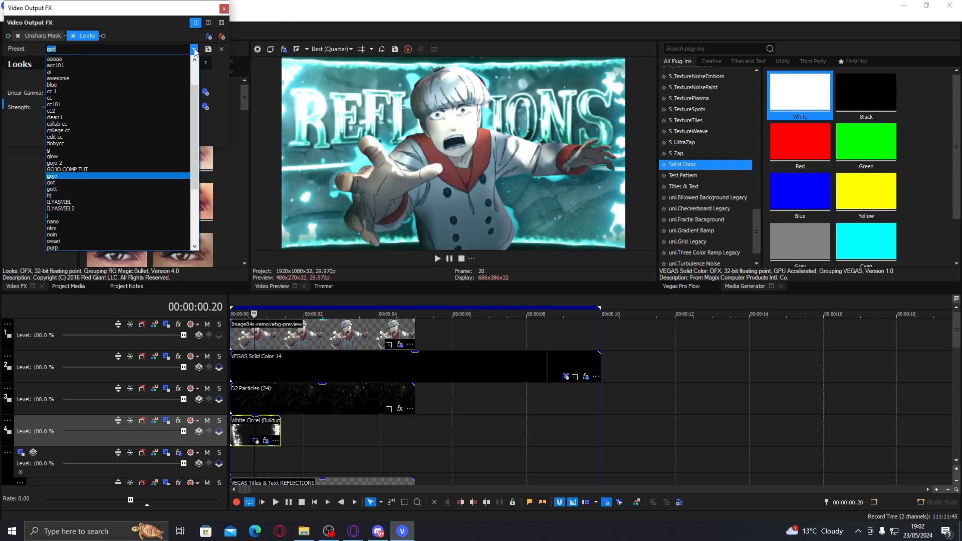
pyautogui.press('Up')
pyautogui.press('Up')
pyautogui.press('Up')
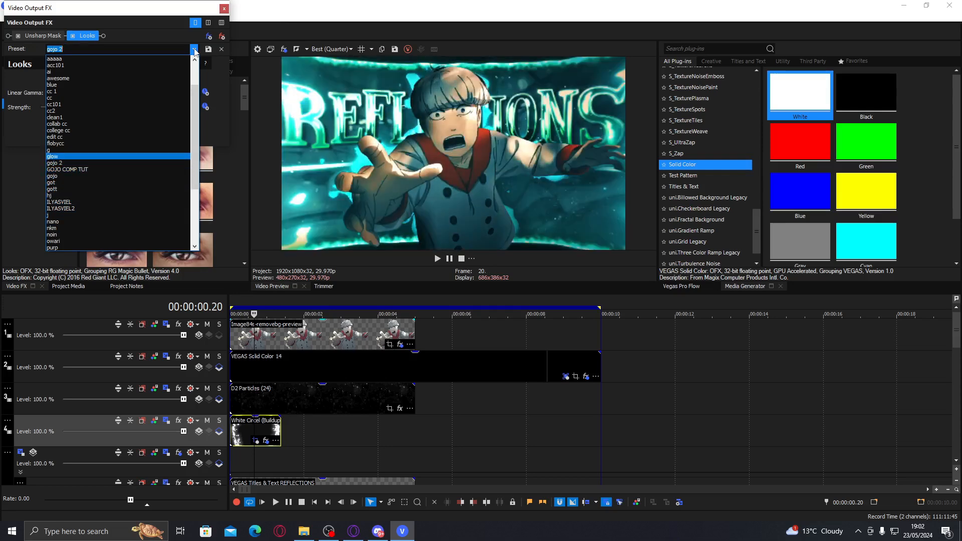
pyautogui.press('Up')
pyautogui.press('Up')
pyautogui.press('Up')
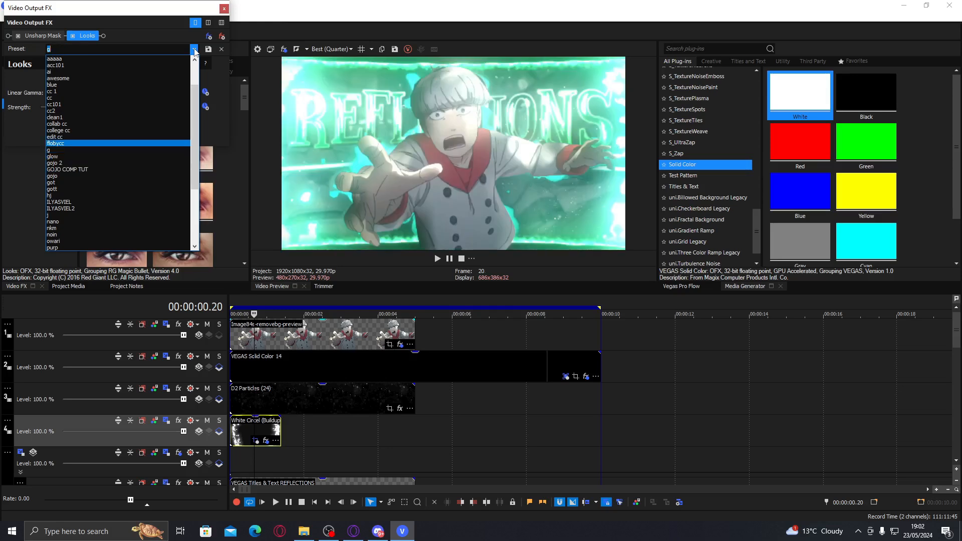
# Set the video output's Looks effect to the edit cc preset and close its settings.
pyautogui.press('Up')
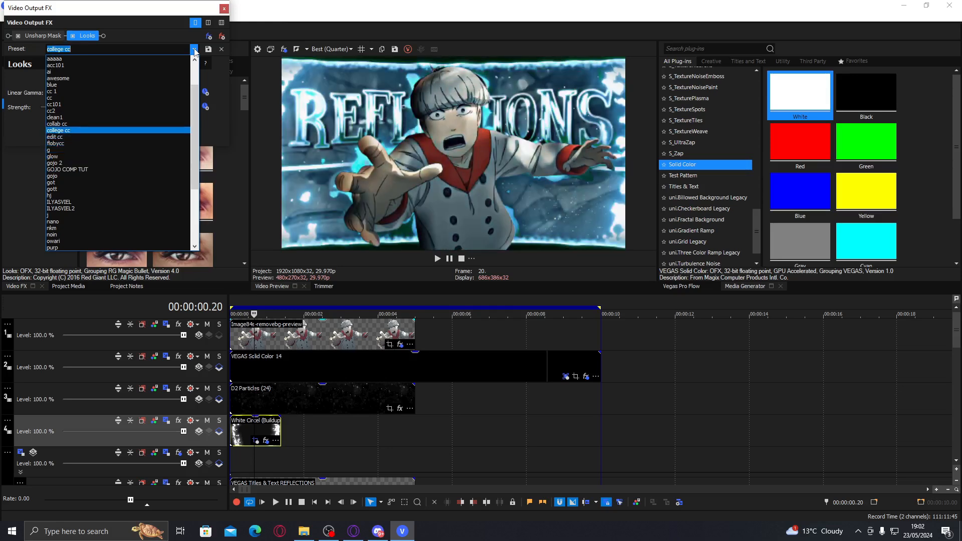
pyautogui.press('Down')
pyautogui.press('Up')
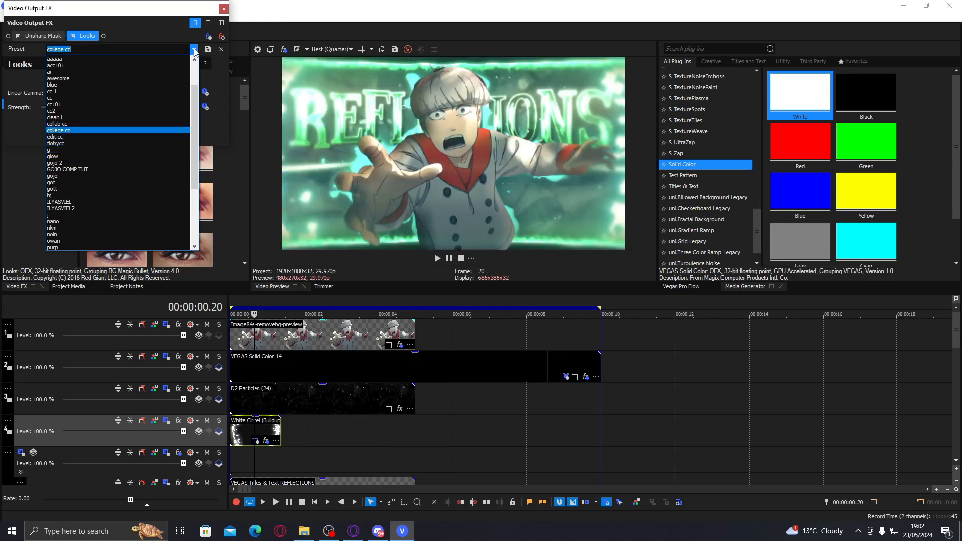
pyautogui.click(151, 137)
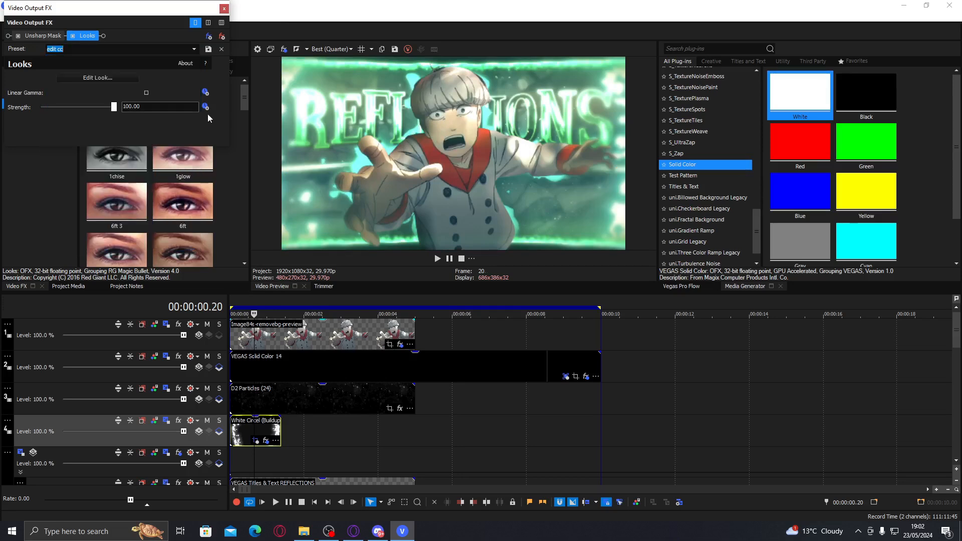
pyautogui.click(224, 9)
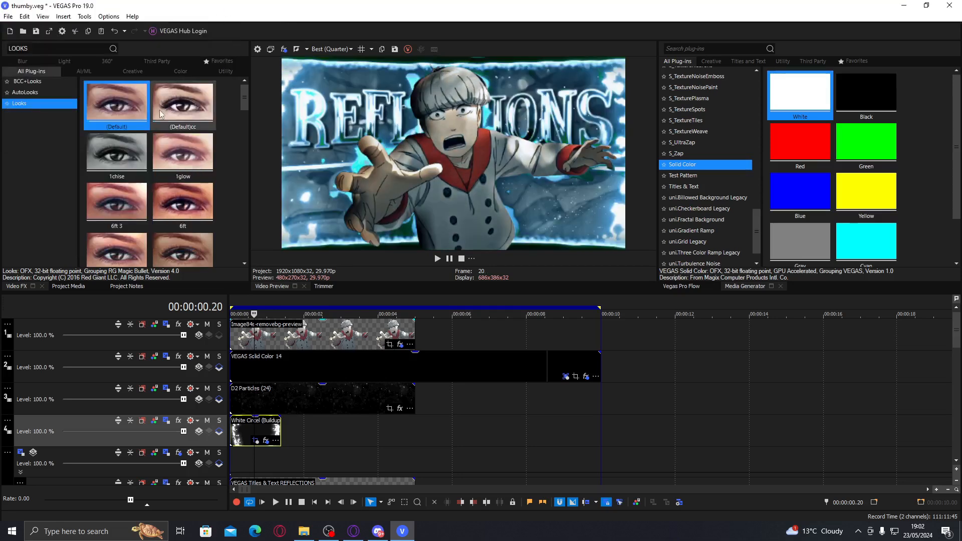
# Add a second Looks effect with the 1glow preset to the video output.
pyautogui.moveTo(179, 134); pyautogui.dragTo(335, 152)
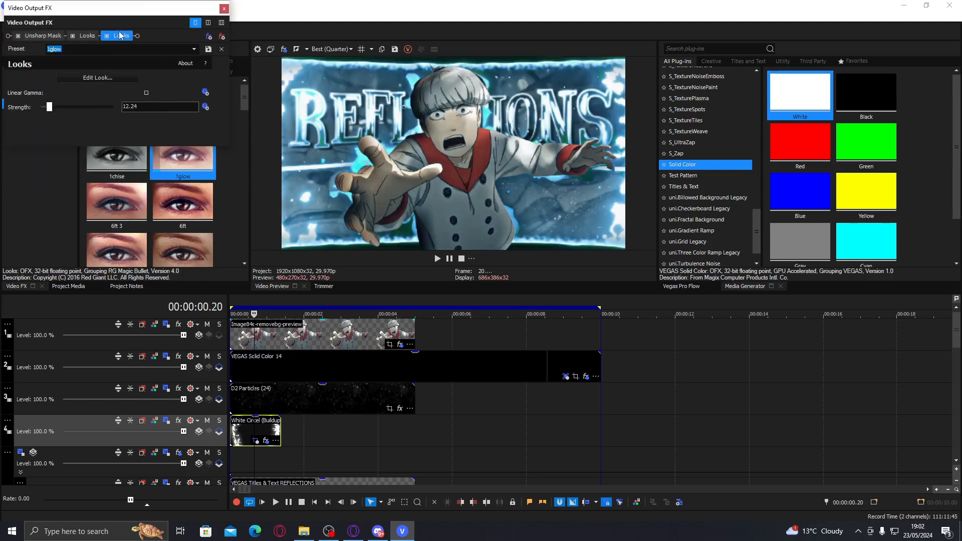
# Set the video preview quality to Best (Full) and close the video output effects.
pyautogui.click(72, 36)
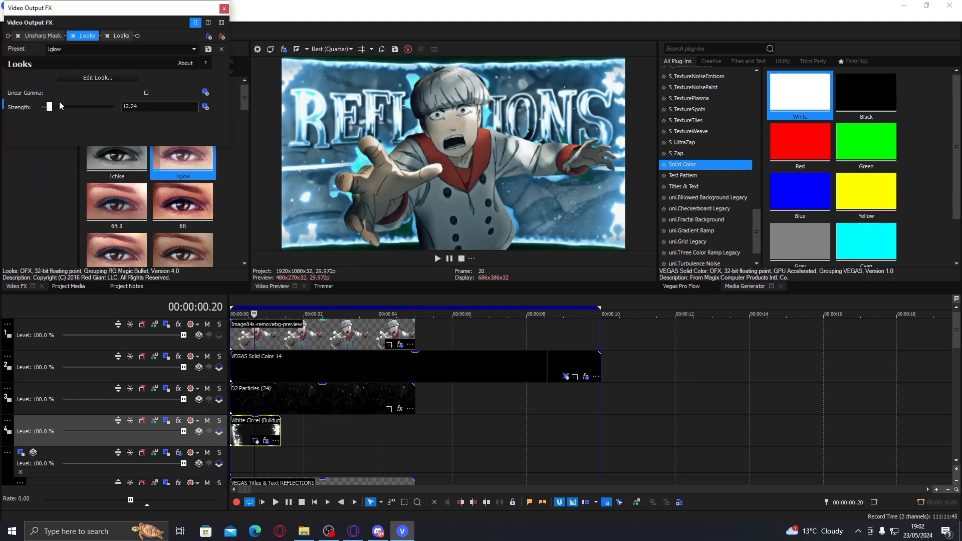
pyautogui.click(331, 49)
pyautogui.moveTo(345, 92)
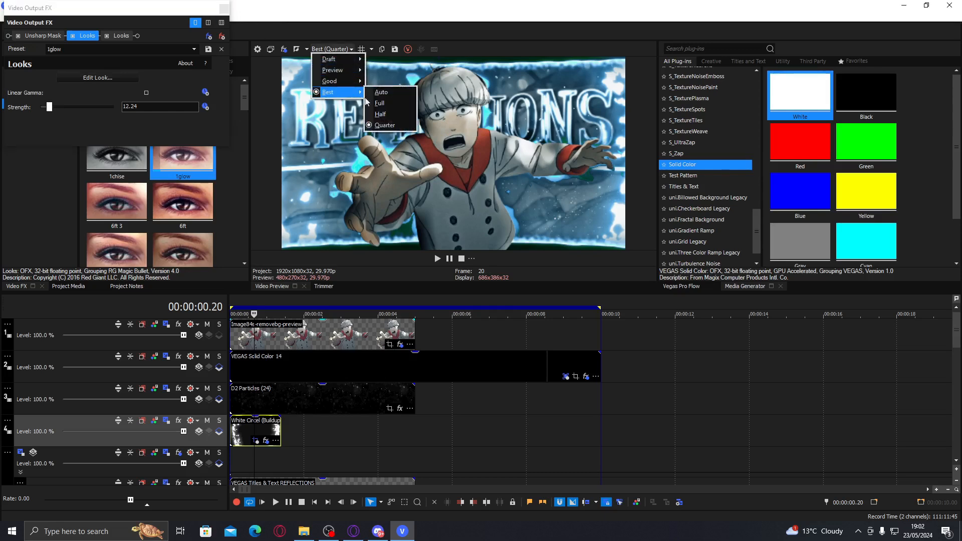
pyautogui.click(392, 104)
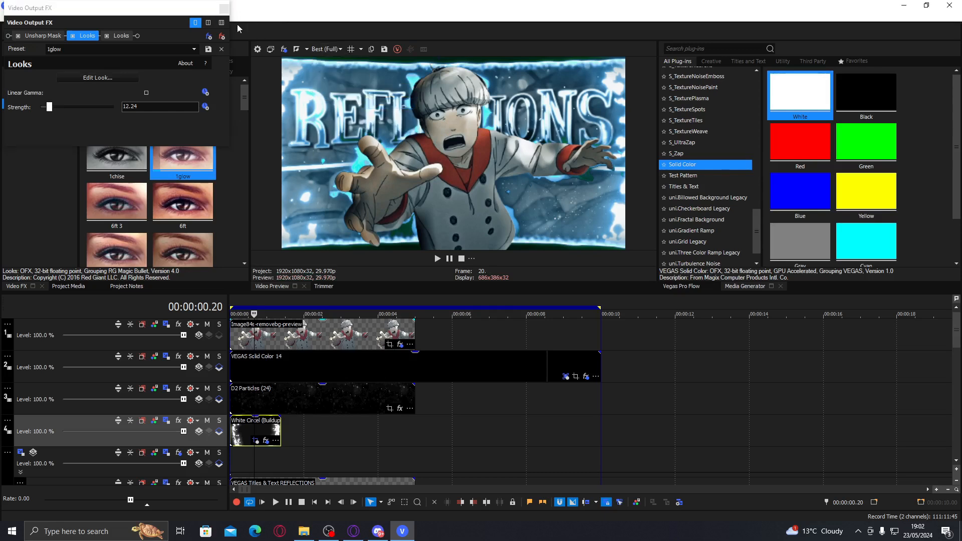
pyautogui.click(224, 8)
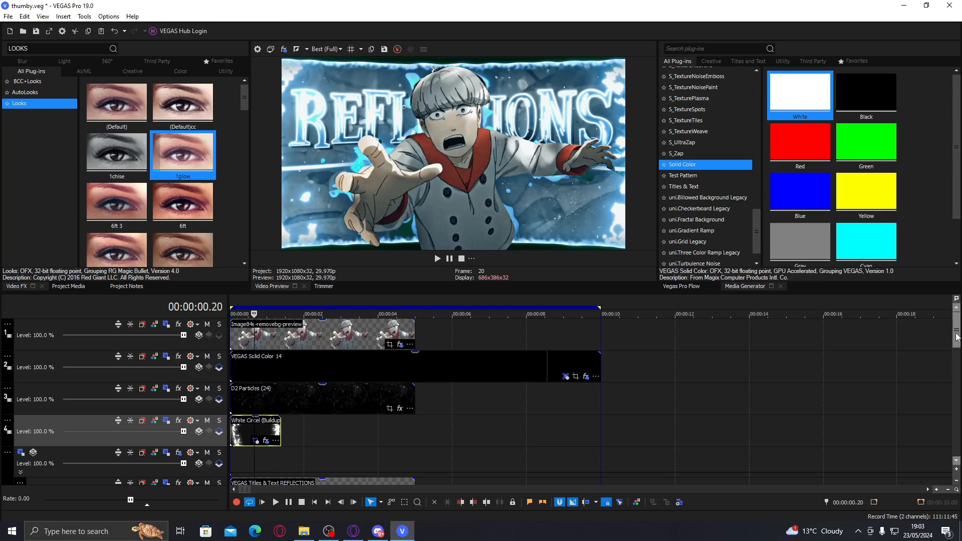
# Lower the Ignite Super Glow power on the parent track of the REFLECTIONS titles to 30.61 and raise its threshold.
pyautogui.scroll(-2, 956, 336)
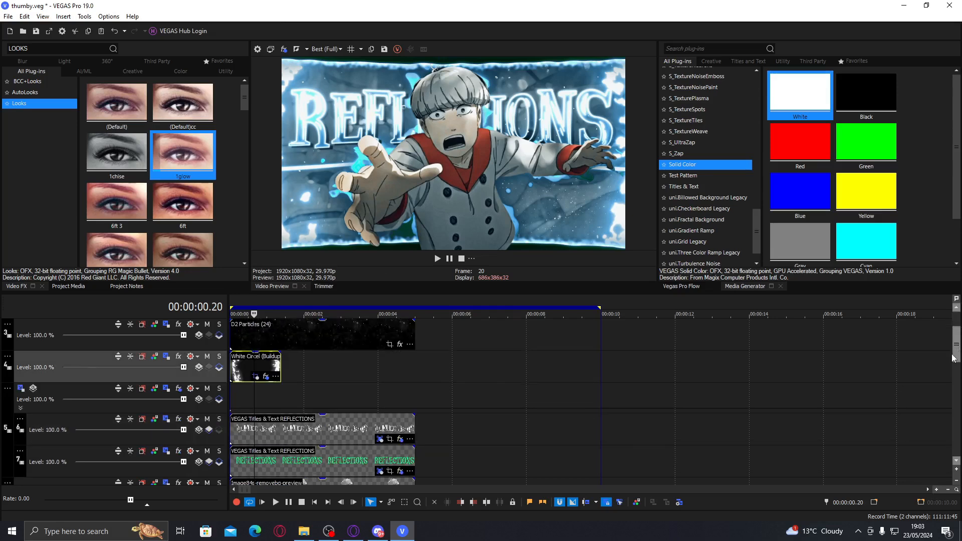
pyautogui.click(178, 390)
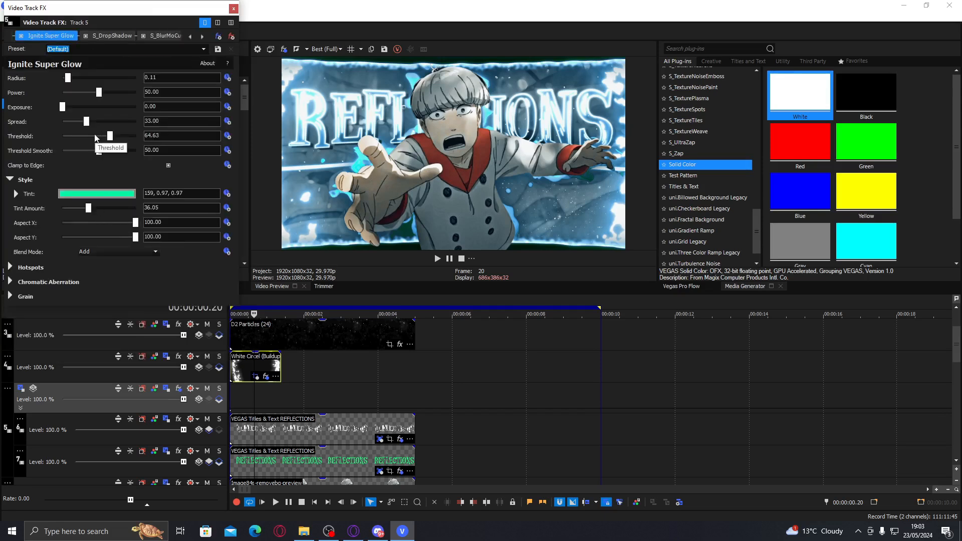
pyautogui.click(84, 92)
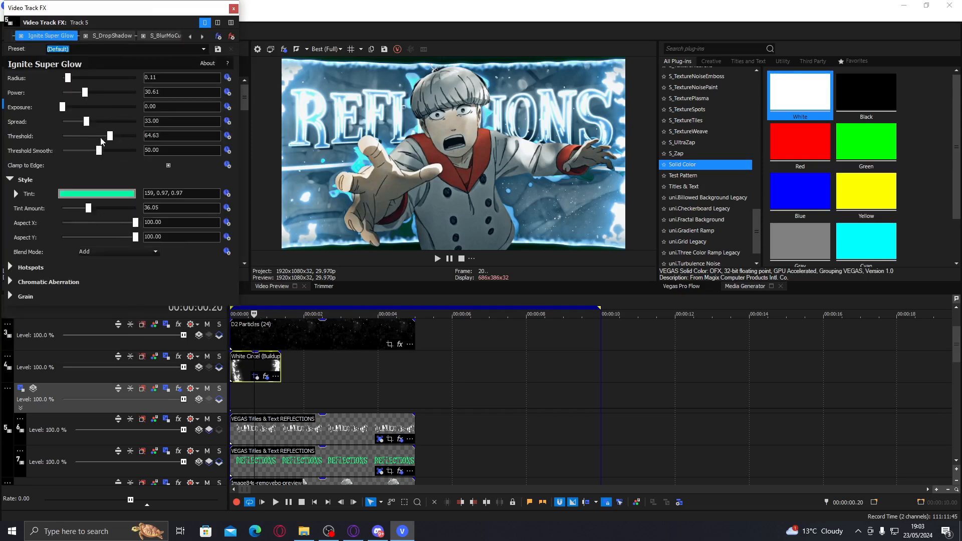
pyautogui.moveTo(110, 135); pyautogui.dragTo(119, 139)
pyautogui.click(234, 9)
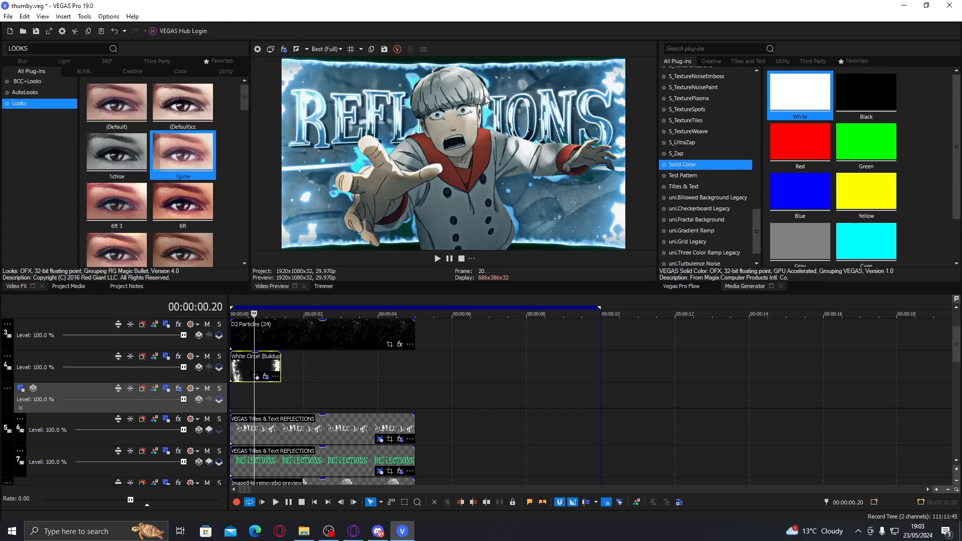
# Save a snapshot of the current preview frame as a PNG file in the Downloads folder.
pyautogui.click(384, 50)
pyautogui.press('Return')
pyautogui.click(384, 49)
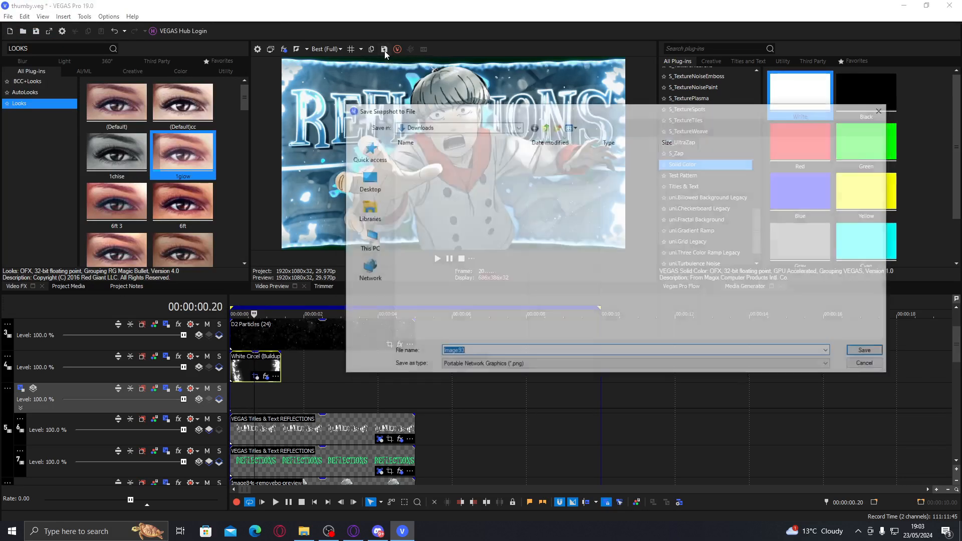
pyautogui.press('Return')
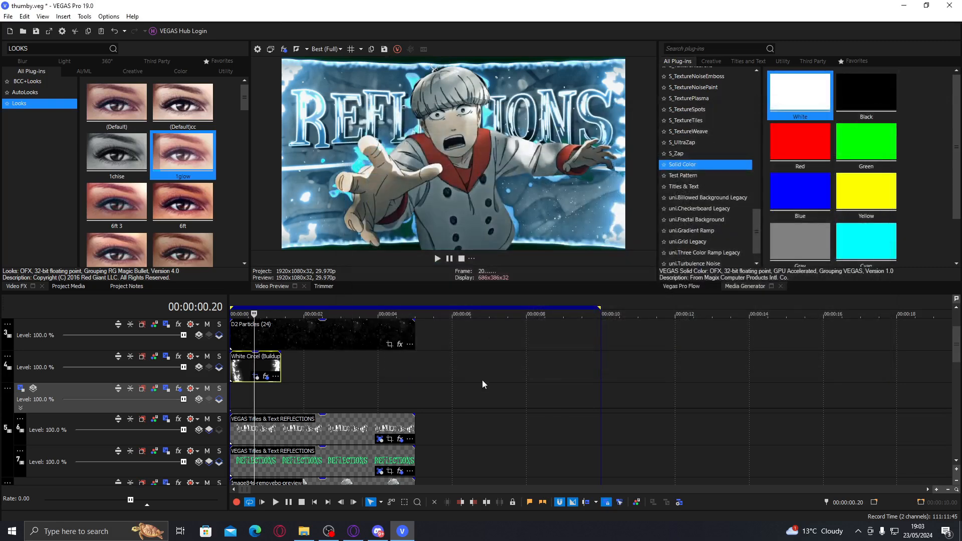